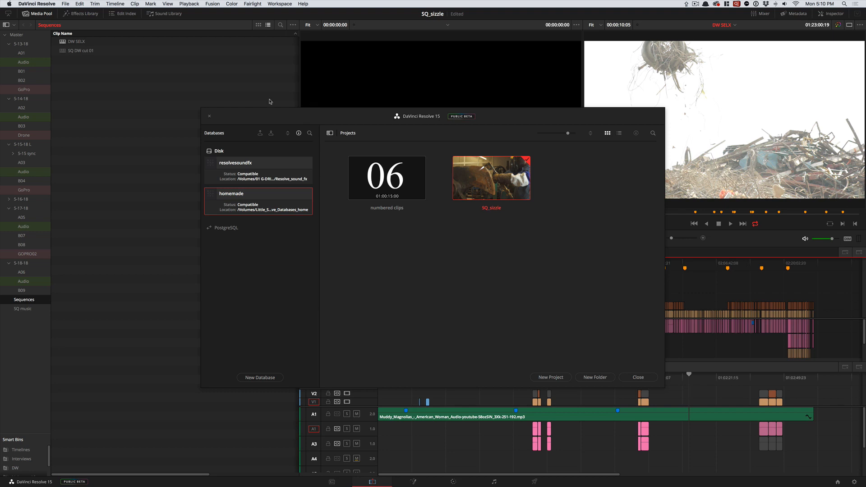
left_click(37, 4)
mouse_move(74, 3)
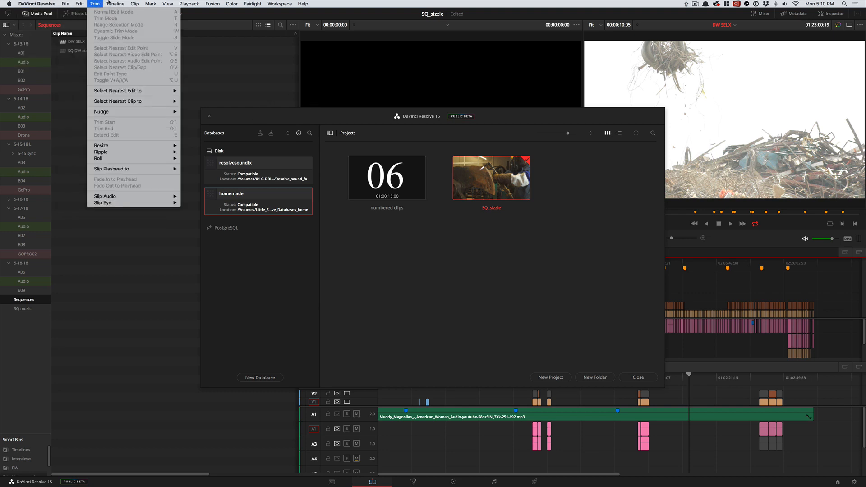
mouse_move(187, 3)
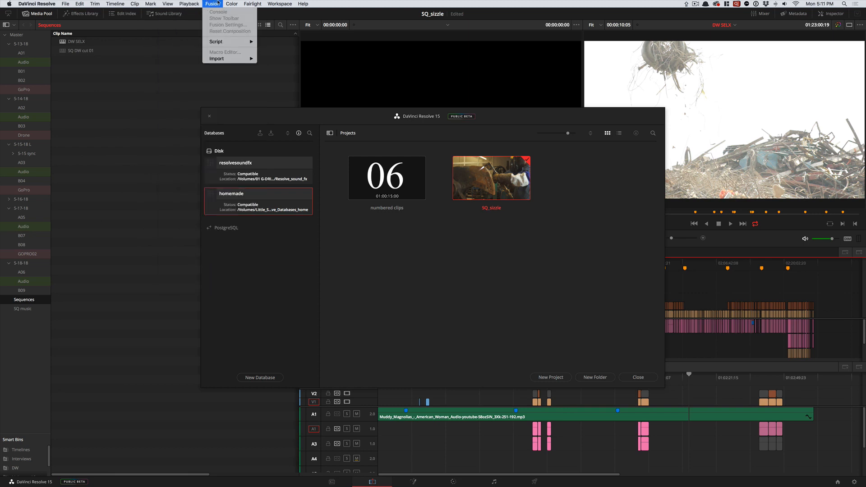
mouse_move(304, 3)
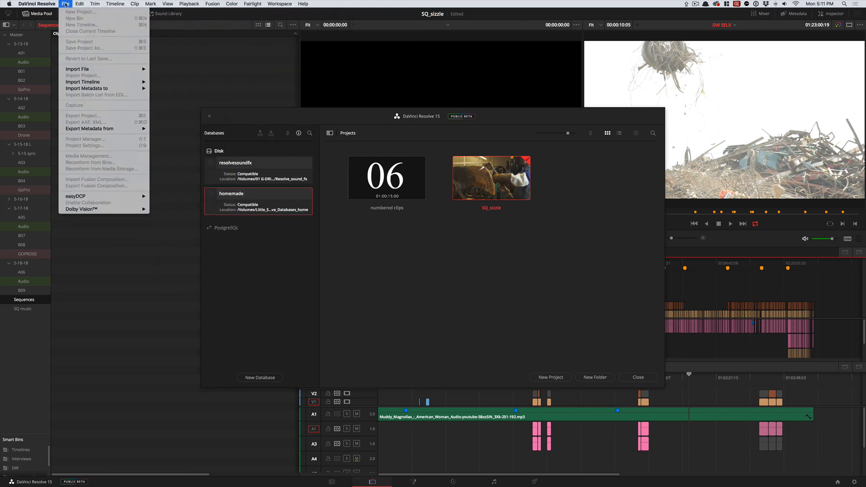
mouse_move(107, 3)
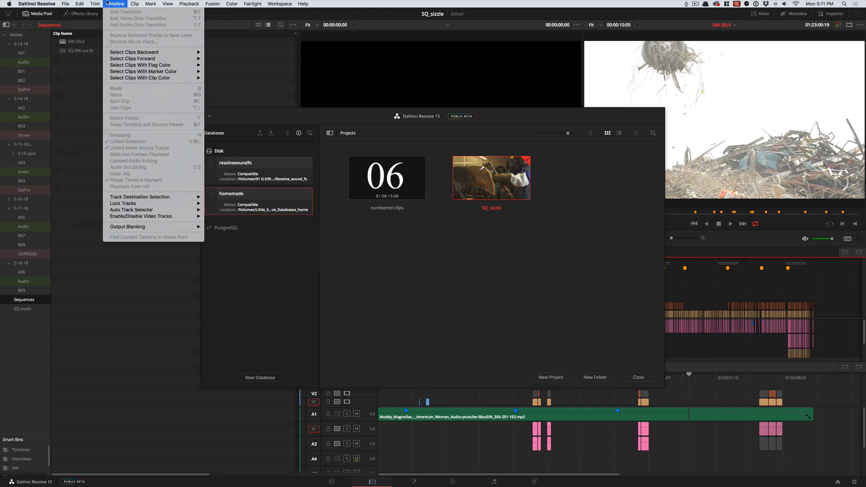
left_click(135, 4)
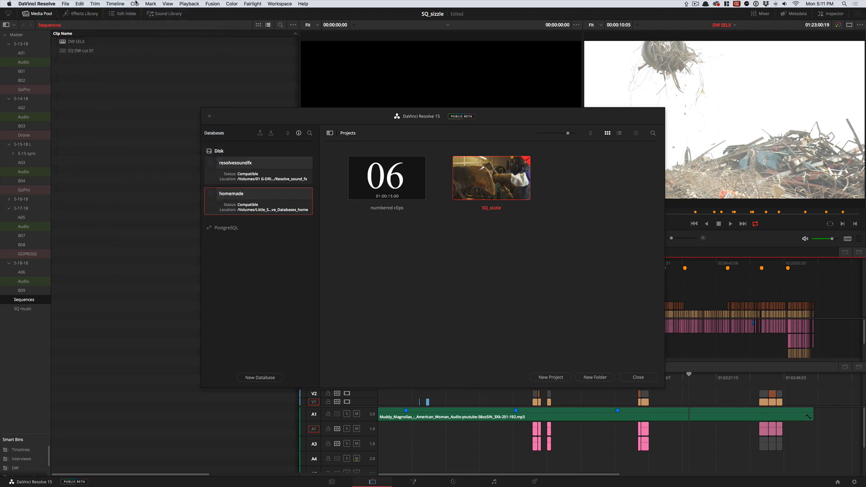
left_click(94, 4)
left_click(109, 4)
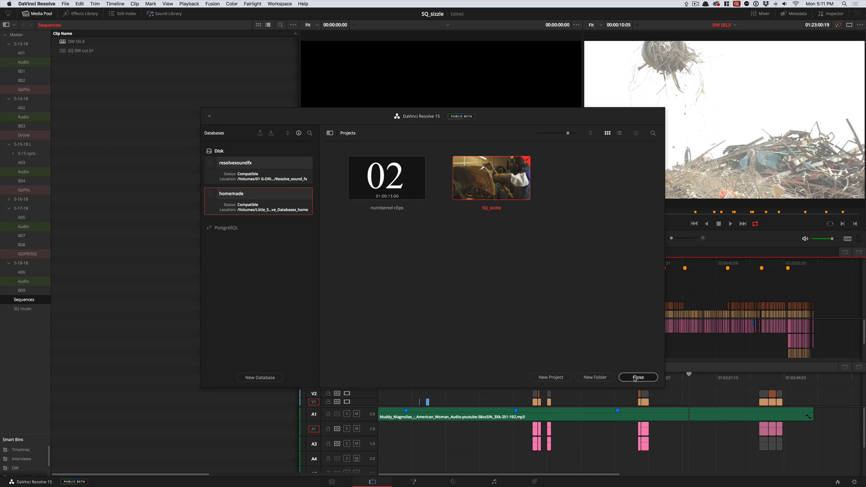
- Close the Project Manager and move the DW SELX timeline's playhead to about 01:22:20:19
left_click(636, 378)
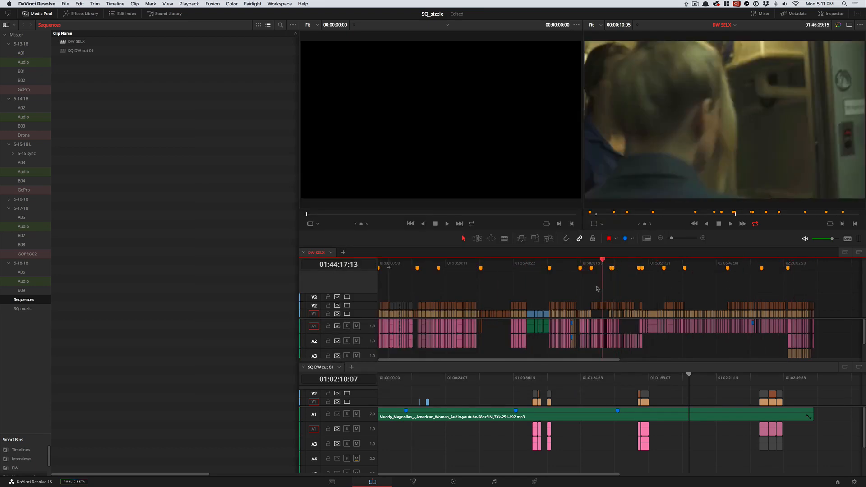
left_click_drag(597, 288, 492, 264)
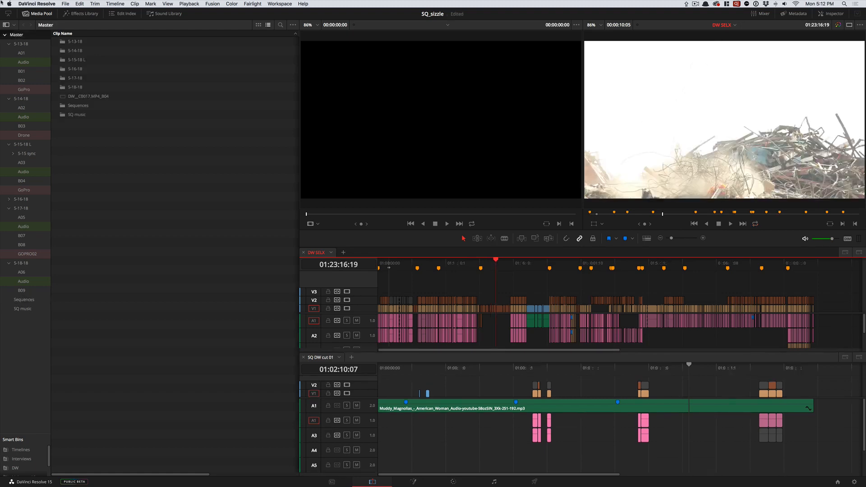
- Show the program's About information to check the installed version, and dismiss it
left_click(36, 4)
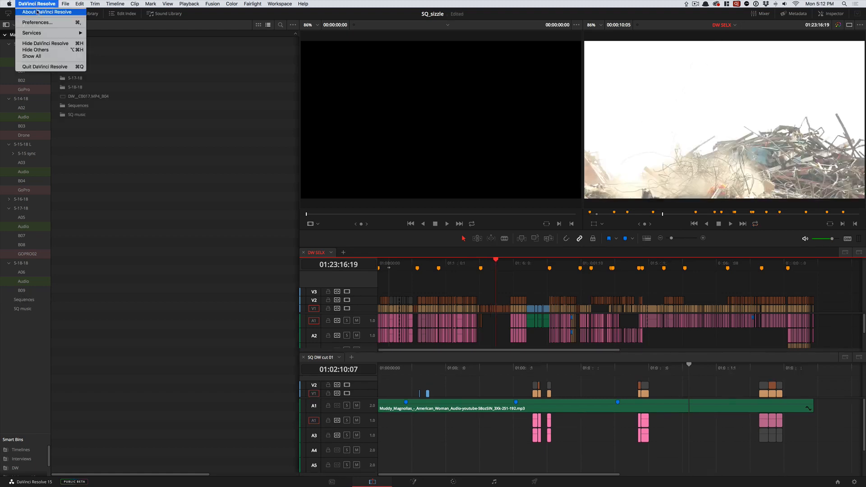
left_click(45, 13)
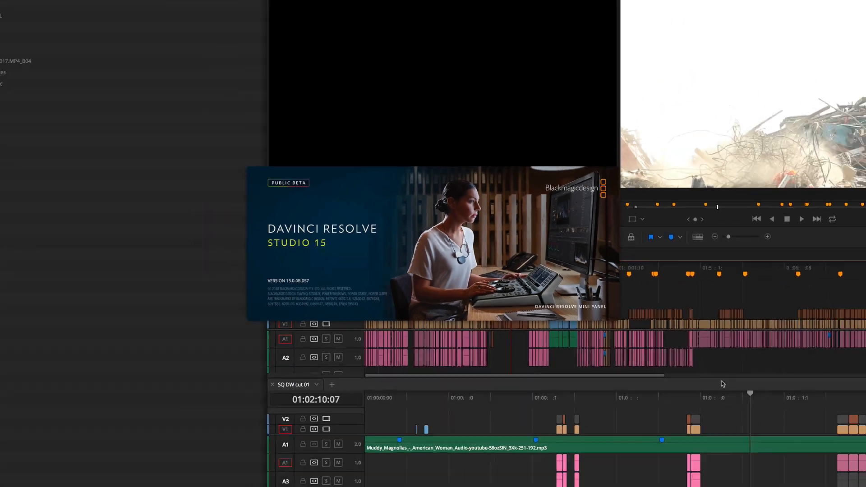
left_click(678, 368)
- Move the SQ DW cut 01 playhead to about 01:00:57:12 and the DW SELX playhead to about 01:24:08:20
left_click_drag(678, 369, 515, 370)
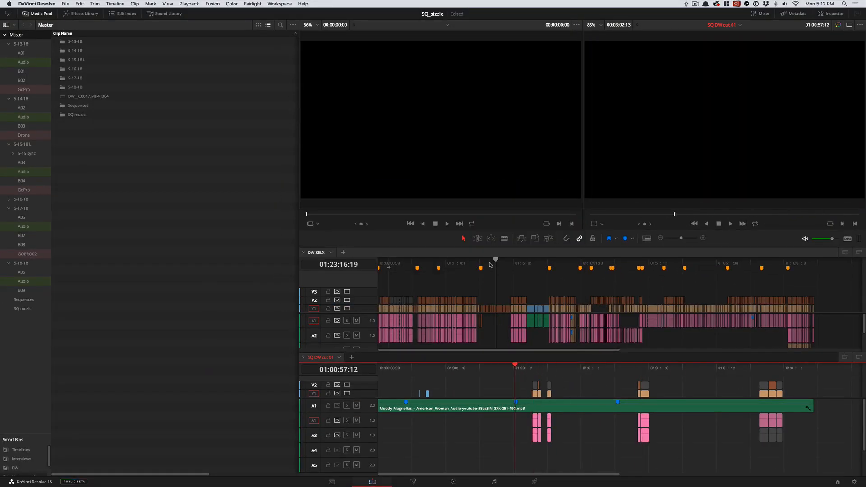
mouse_move(491, 265)
left_mouse_down()
mouse_move(594, 264)
mouse_move(500, 264)
left_mouse_up()
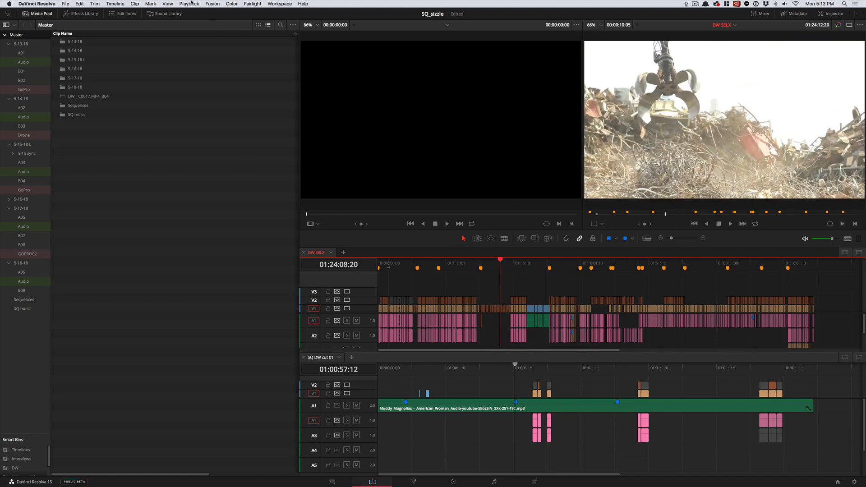
- Switch to the DaVinci Resolve 14 Reference Manual in Preview and show its cover page
left_click(300, 4)
left_click(300, 3)
key("super+Tab")
key("super+Tab")
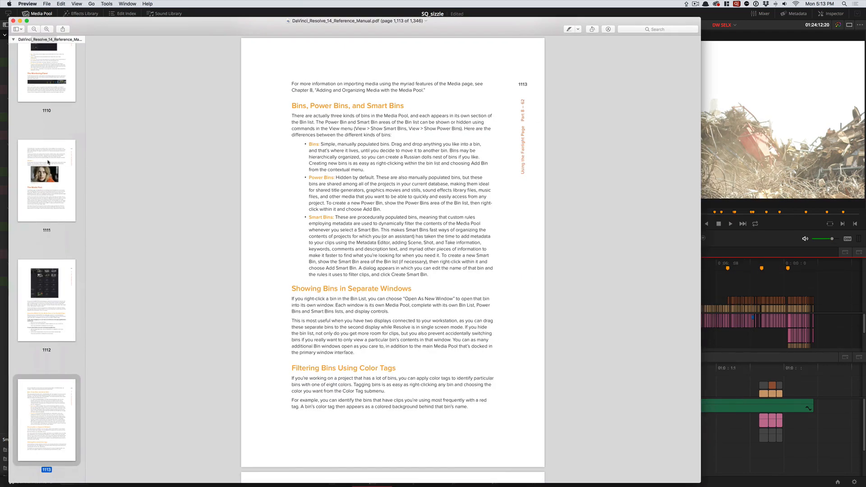
scroll(47, 162, "up", 10)
left_click_drag(83, 394, 74, 2)
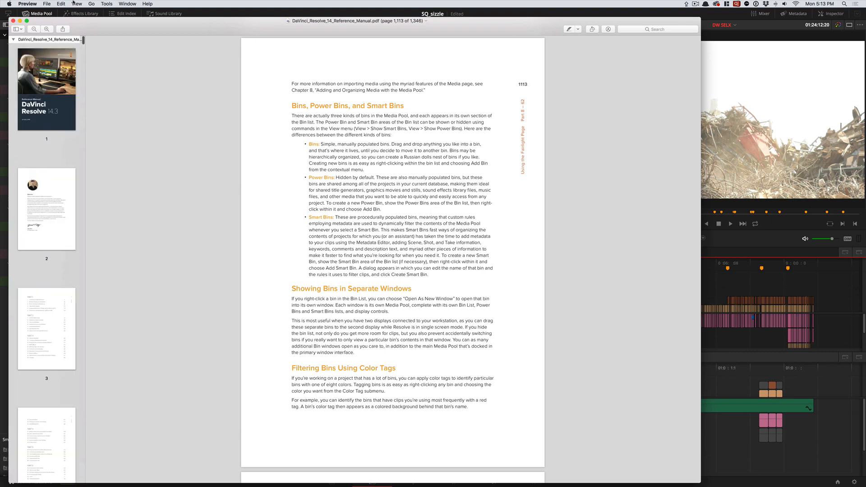
left_click(46, 90)
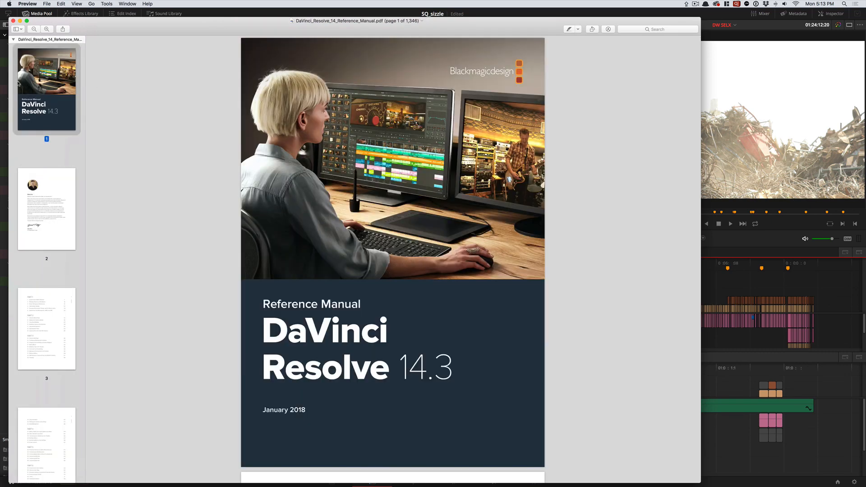
- Go to the last page of the reference manual to check its length, and quit Preview
scroll(68, 361, "down", 20)
left_click_drag(98, 388, 159, 34)
left_click(53, 462)
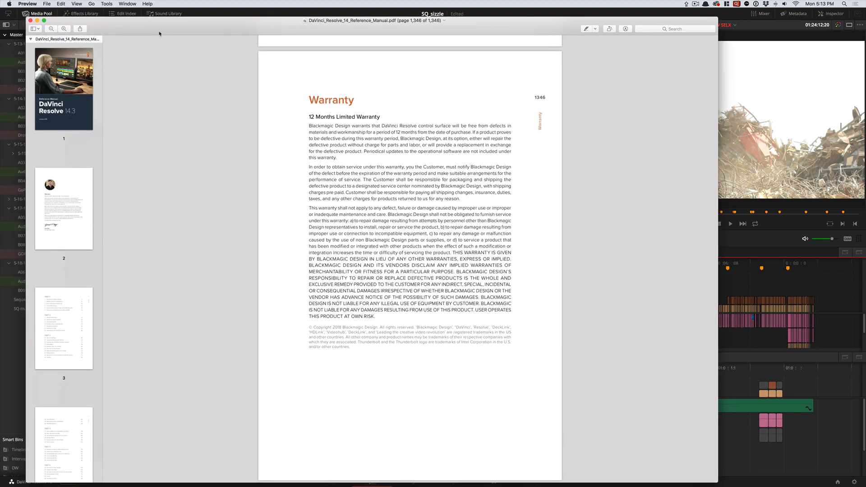
key("super+q")
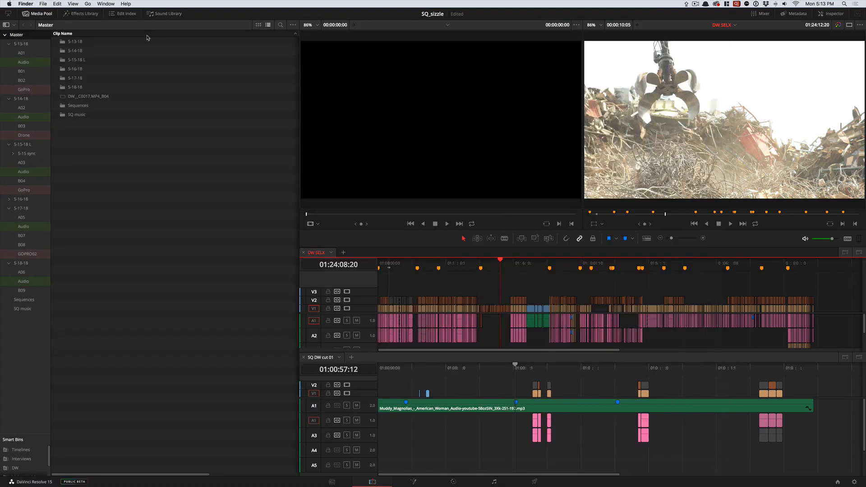
- Return to DaVinci Resolve and open the DaVinci Resolve 15 New Features Guide from its help documentation
left_click(190, 88)
left_click(274, 3)
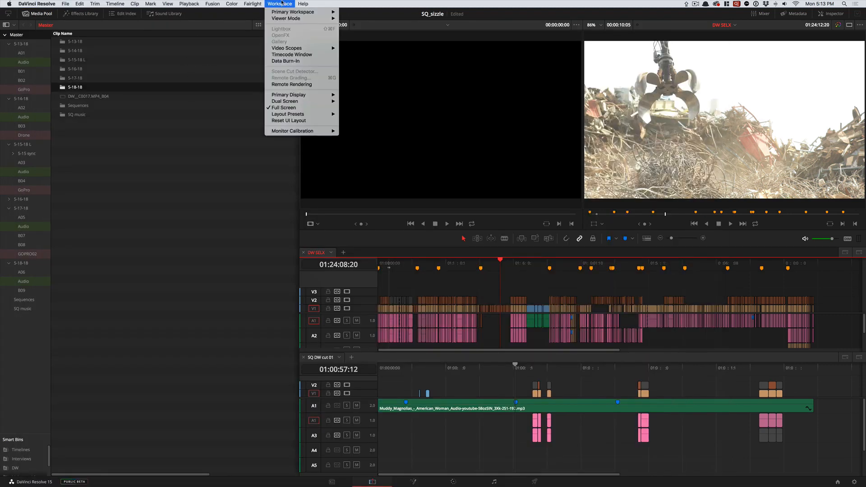
mouse_move(302, 4)
left_click(307, 22)
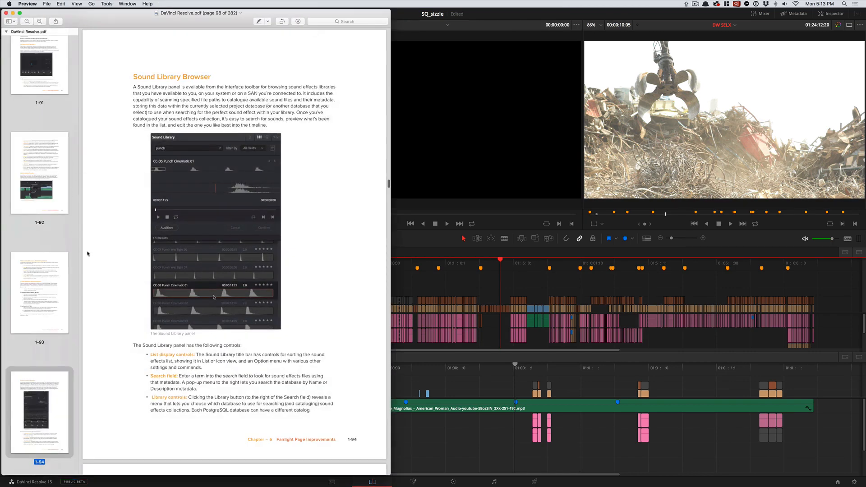
- Show the cover page of the New Features Guide, and switch back to DaVinci Resolve
scroll(68, 434, "up", 10)
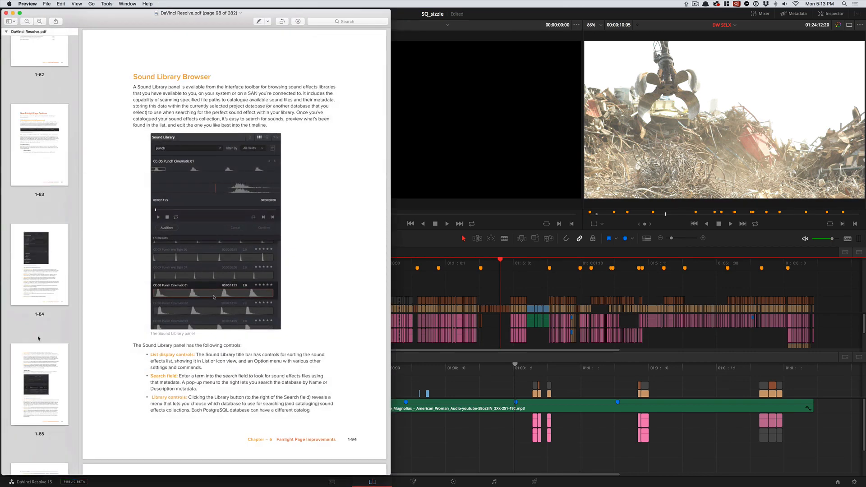
scroll(47, 332, "up", 20)
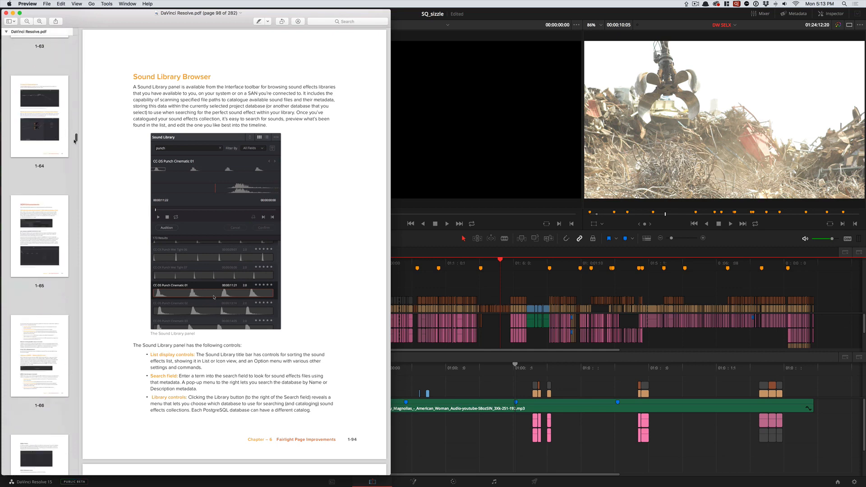
left_click_drag(76, 138, 75, 37)
left_click(48, 81)
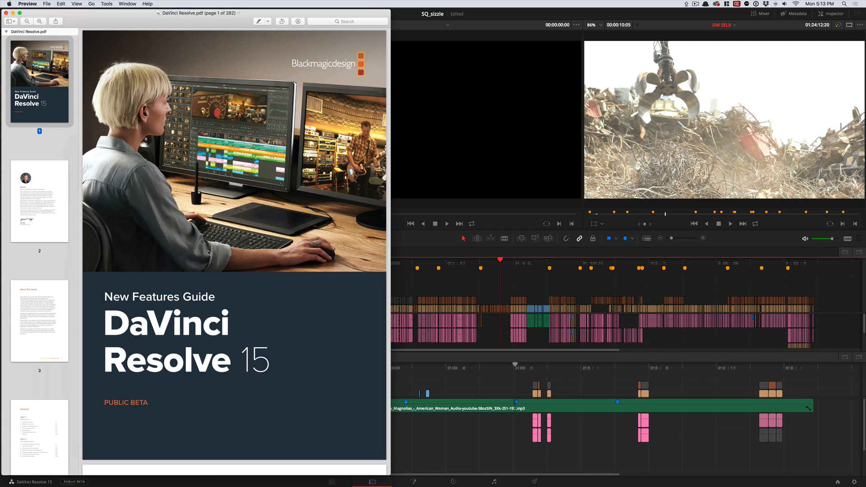
key("super+Tab")
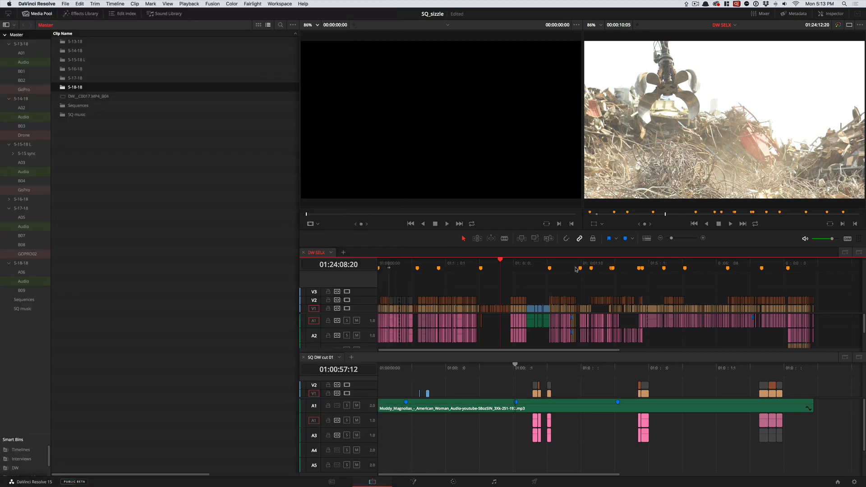
- Scrub through the DW SELX timeline around 01:23:20:19
left_click(496, 267)
left_click_drag(496, 267, 496, 269)
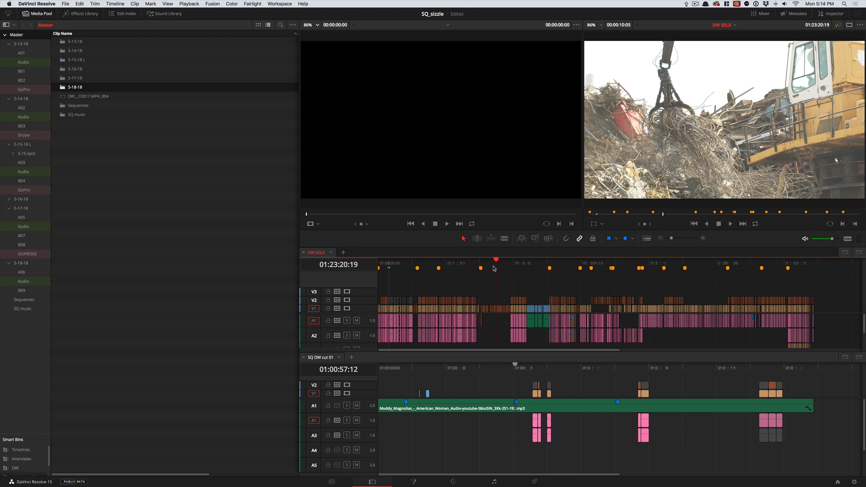
left_click_drag(493, 268, 491, 266)
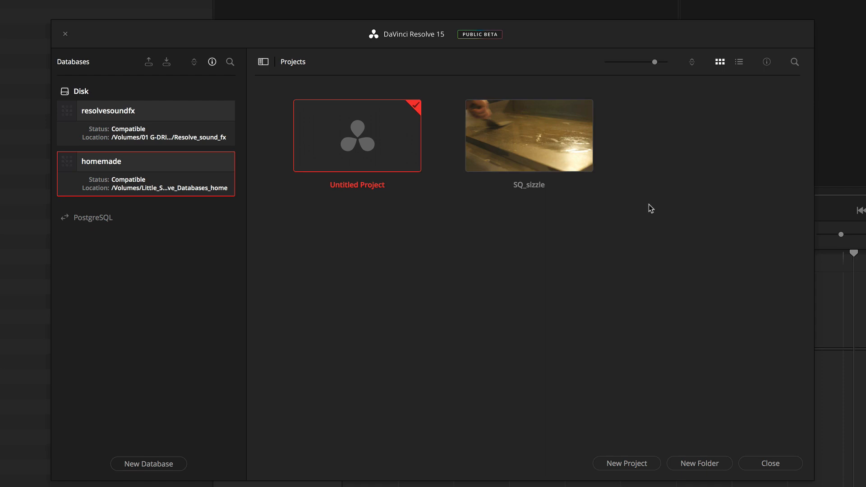
- Create a new project named "numbered clips" in the homemade database
left_click(624, 467)
type("n")
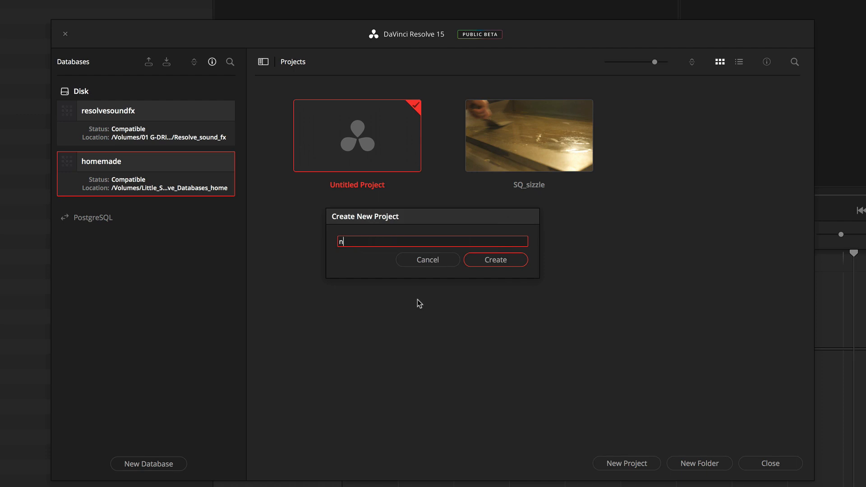
type("umbered clips")
left_click(487, 262)
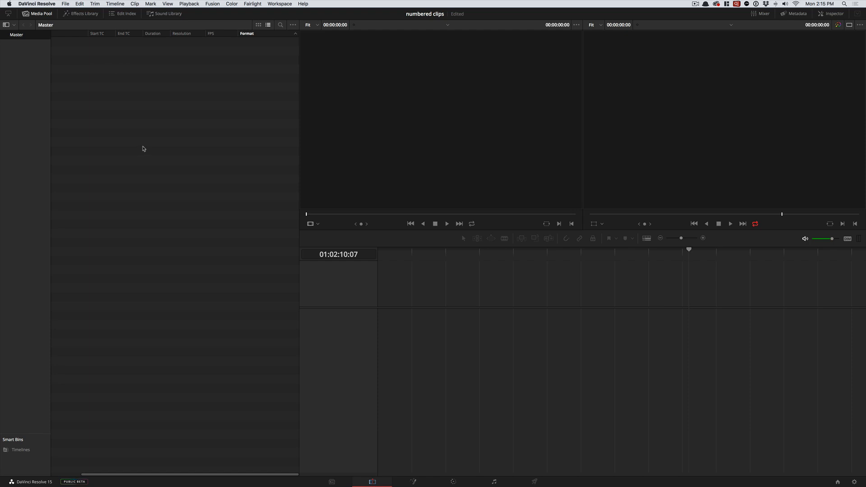
- View the Media, Edit and Fusion pages of the new project, and return to the Media page
left_click(332, 481)
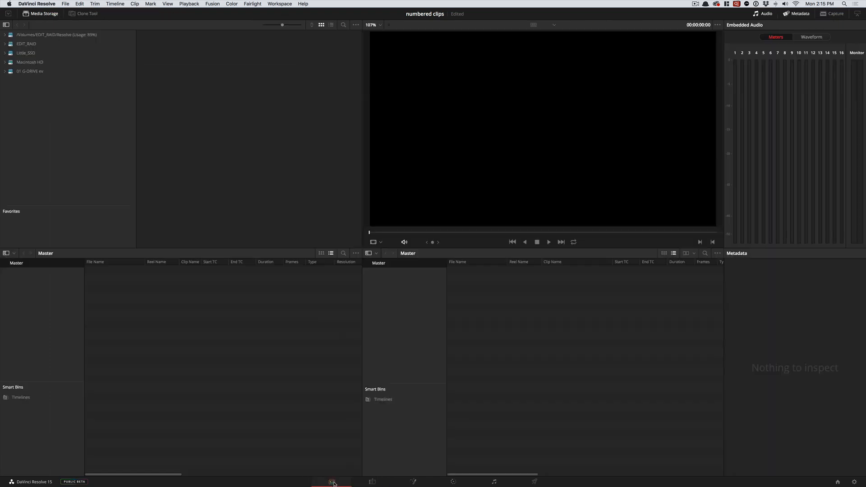
left_click(374, 482)
left_click(419, 482)
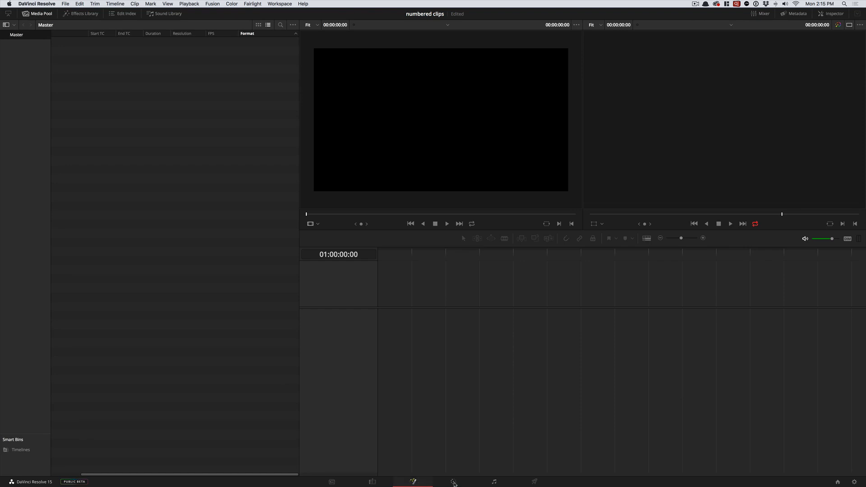
left_click(332, 482)
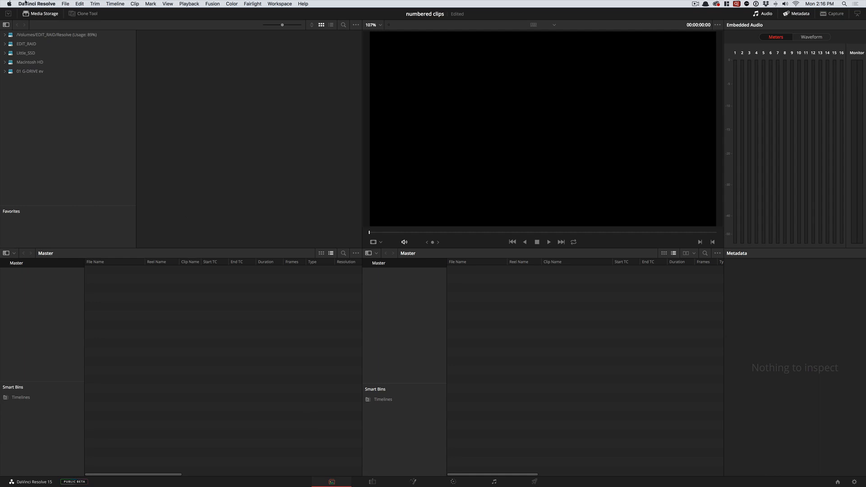
- Open the project settings for numbered clips and view the Capture and Playback settings
left_click(65, 4)
left_click(90, 145)
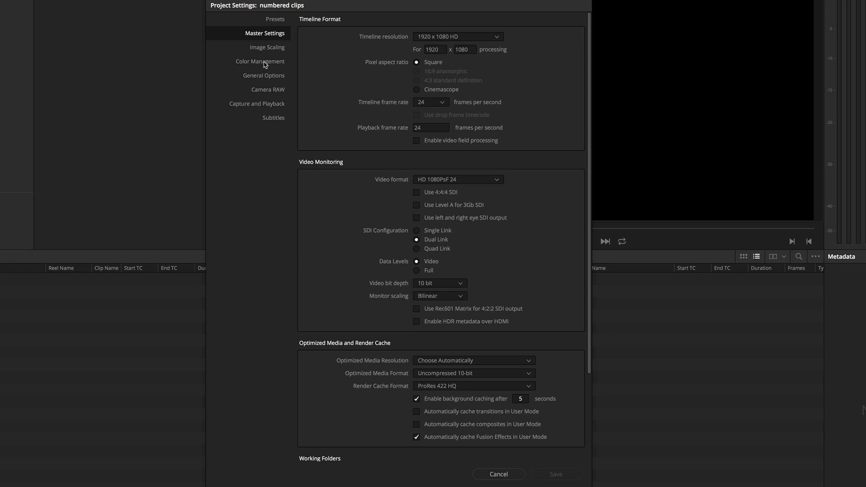
left_click(258, 107)
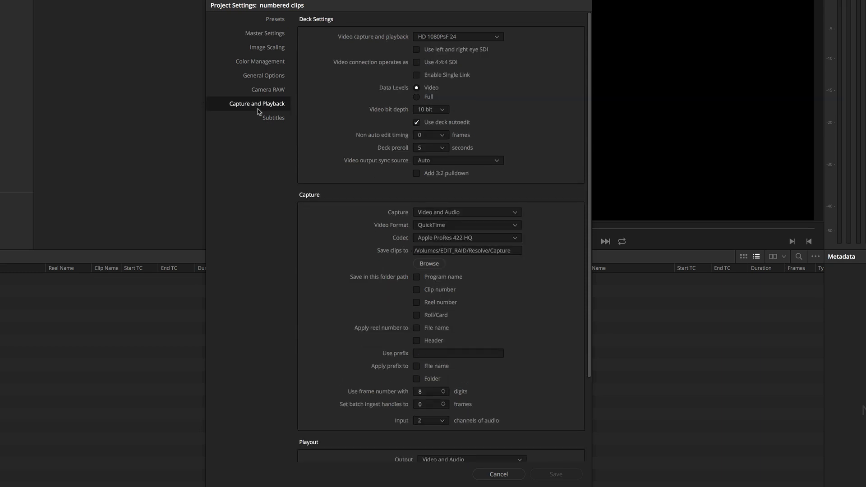
- Set the Optimized Media Format to ProRes 422 in the project's Master Settings
left_click(266, 36)
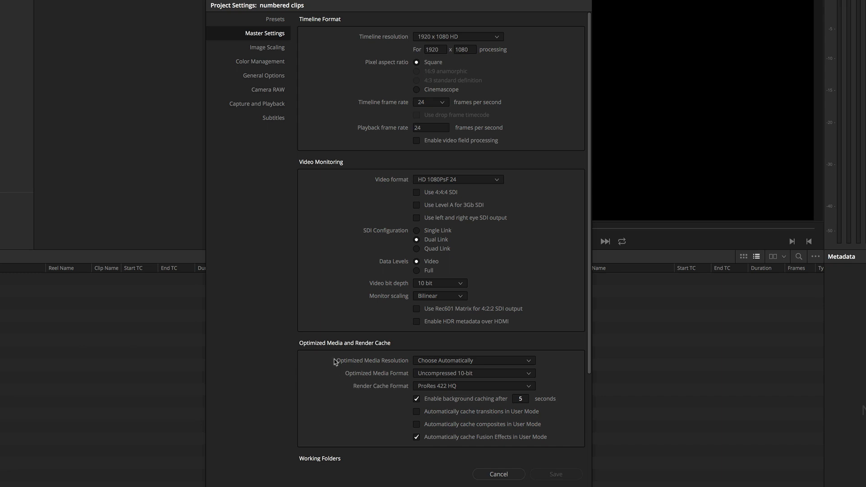
scroll(371, 361, "down", 3)
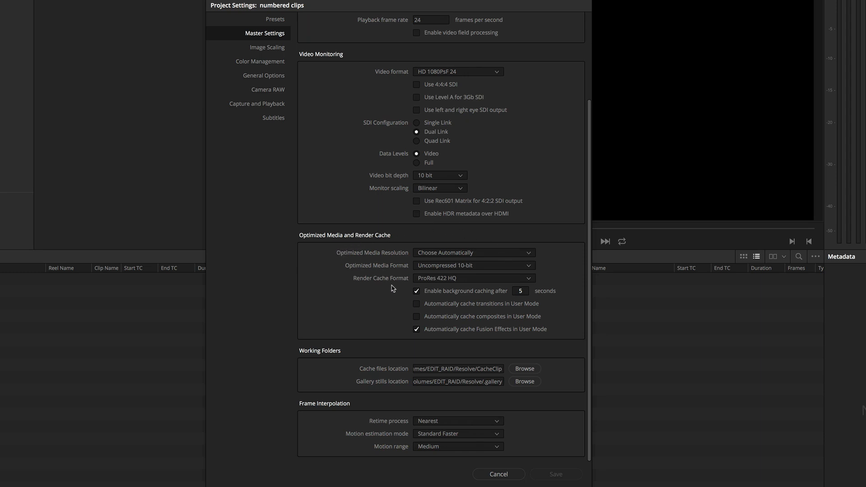
left_click(533, 267)
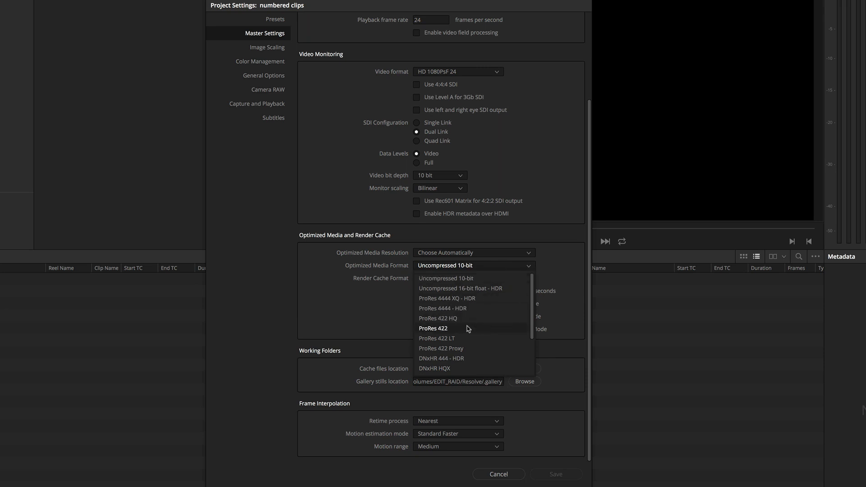
left_click(437, 329)
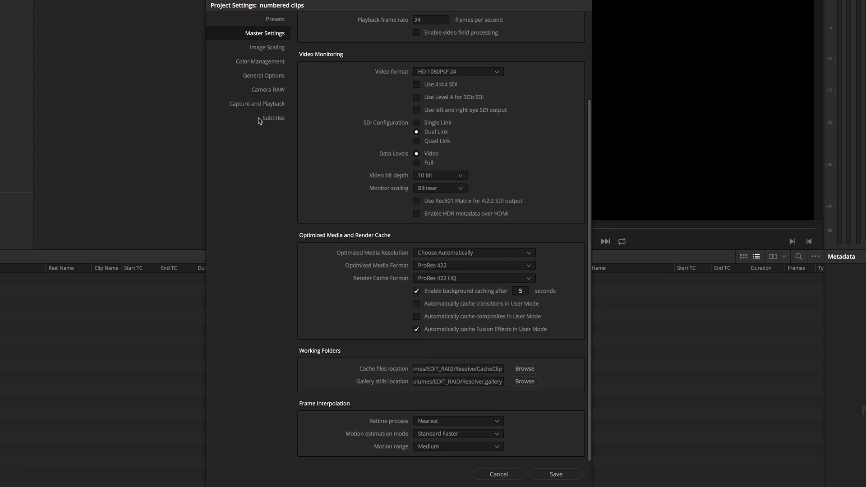
- View the Color Management, General Options, Camera RAW, Capture and Playback, and Subtitles categories of the project settings
left_click(259, 63)
left_click(261, 76)
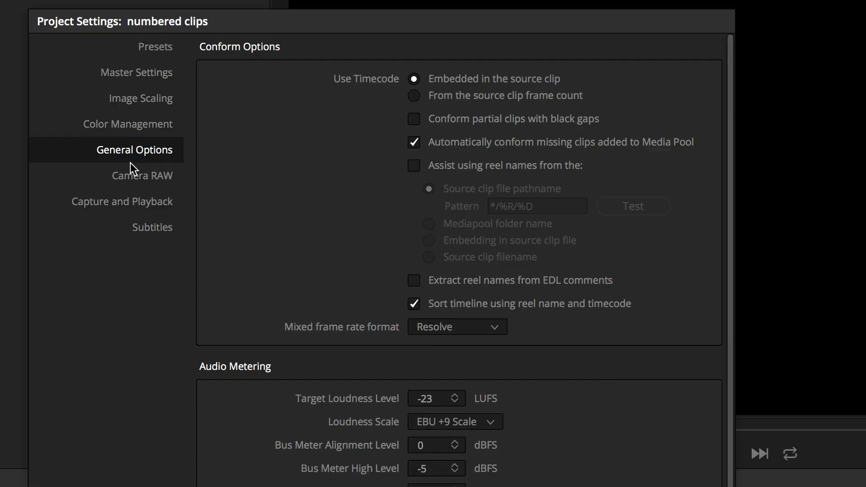
left_click(261, 91)
left_click(128, 203)
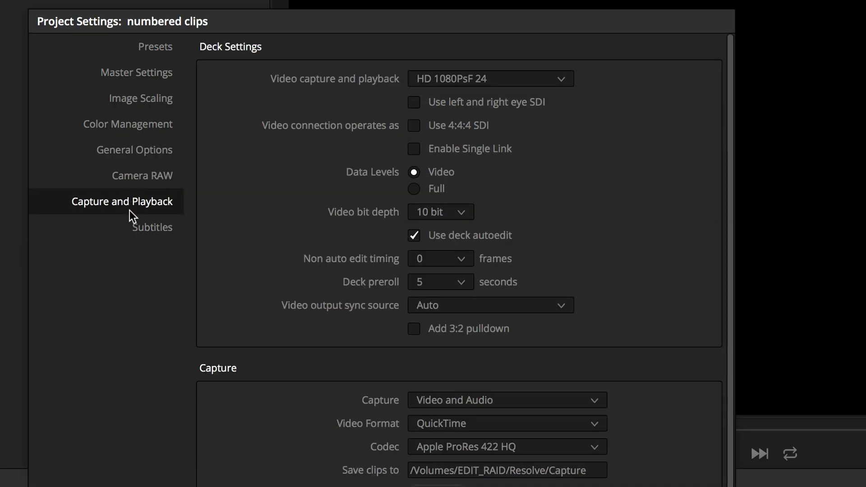
left_click(141, 233)
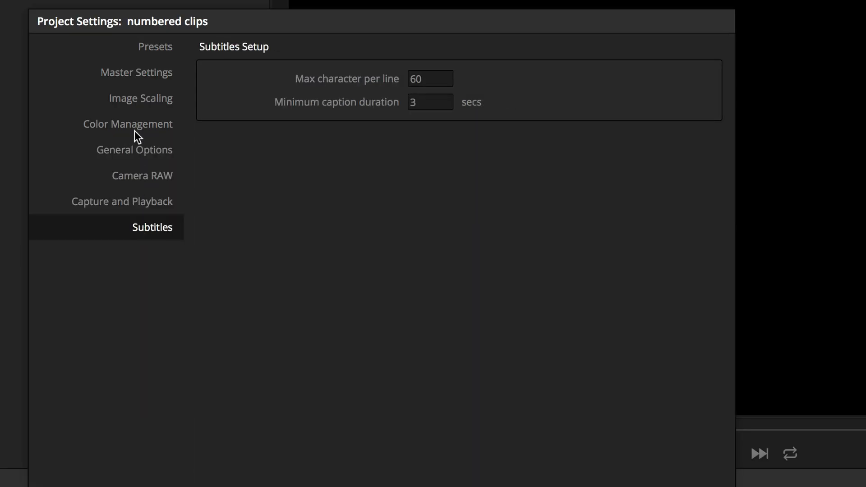
- Review the timeline resolution choices in Master Settings, keep 1920 x 1080 HD, and save the project settings
left_click(144, 72)
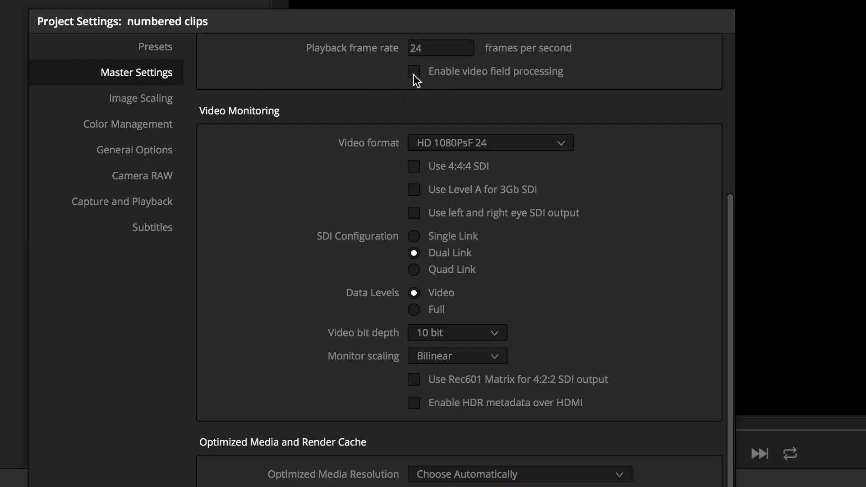
scroll(378, 175, "up", 5)
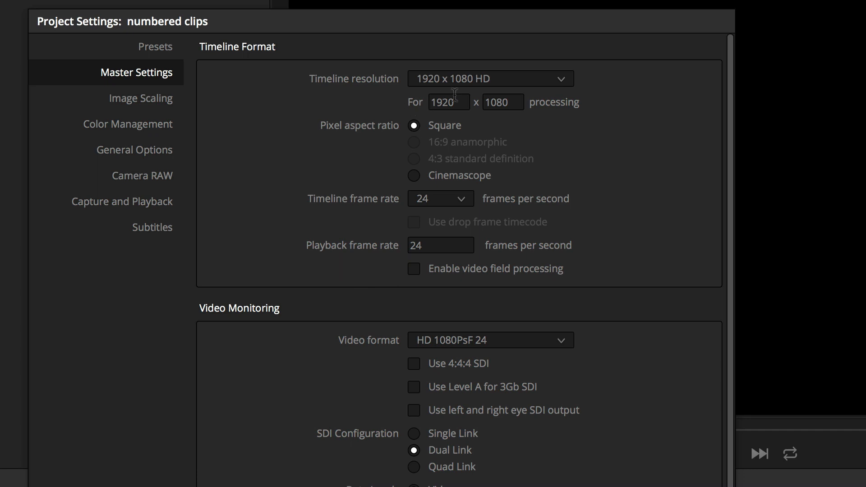
left_click(545, 79)
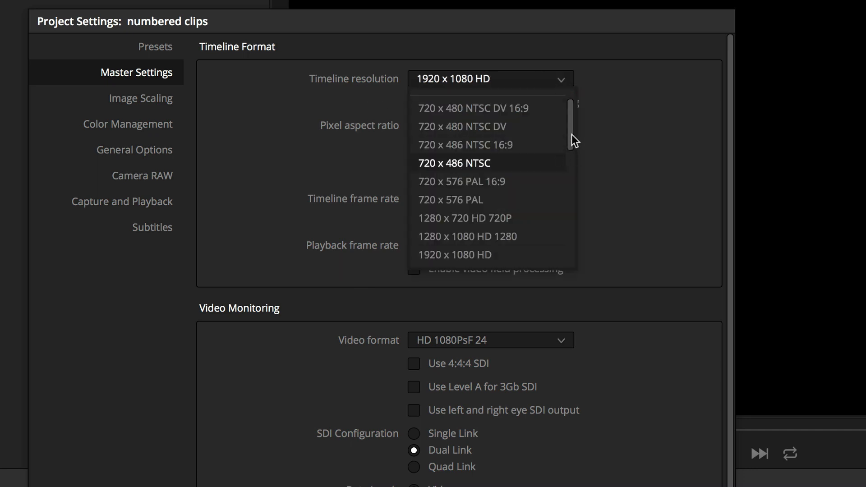
left_click_drag(571, 143, 585, 103)
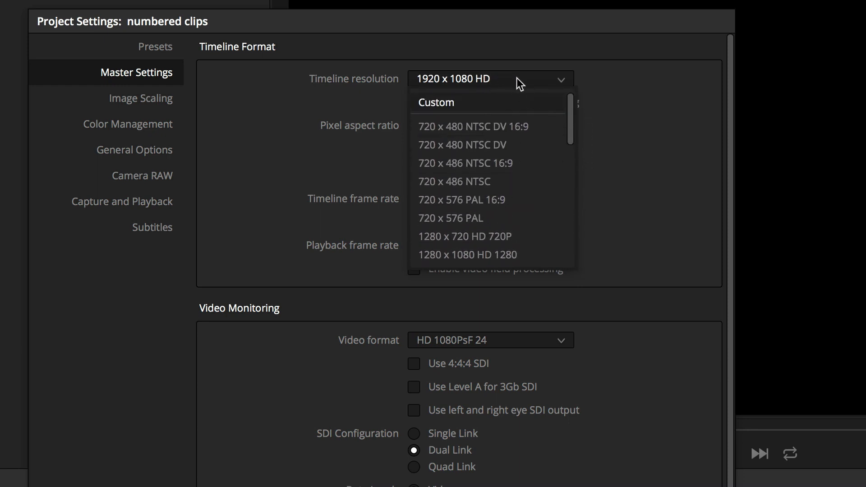
left_click(618, 90)
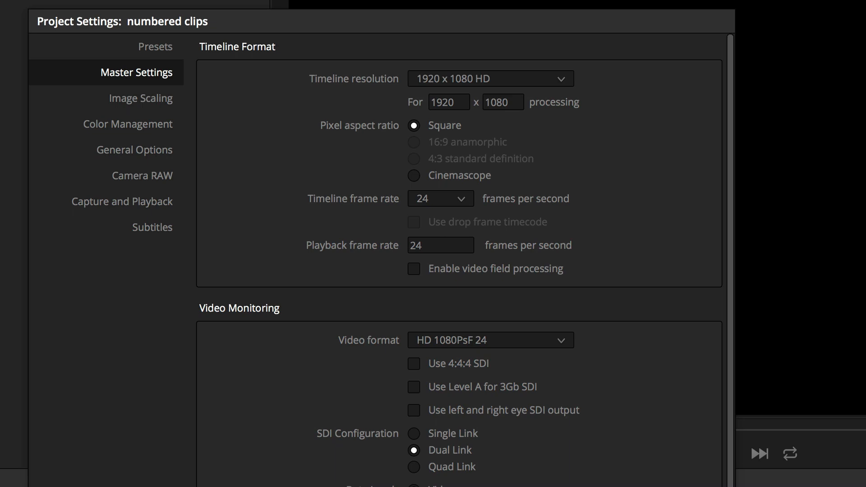
left_click(517, 419)
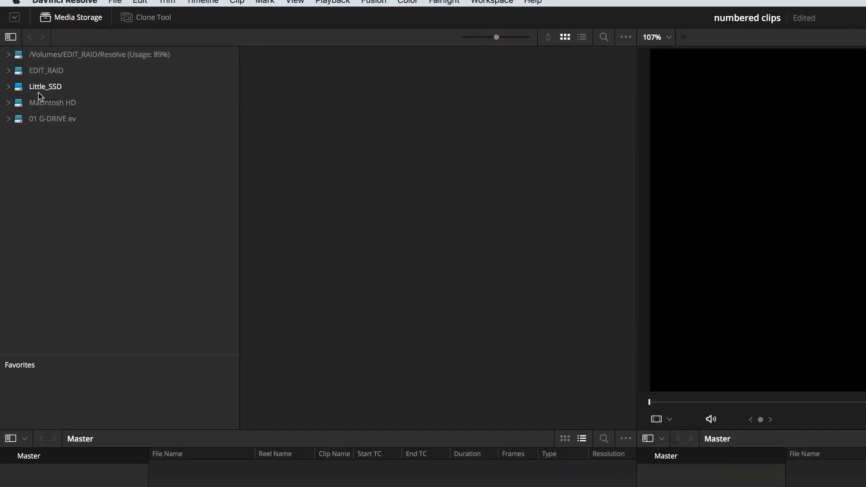
- Browse the Little_SSD drive to the Numbered clips folder inside NLE Compare Contrast files, Media
left_click(26, 53)
left_click(8, 86)
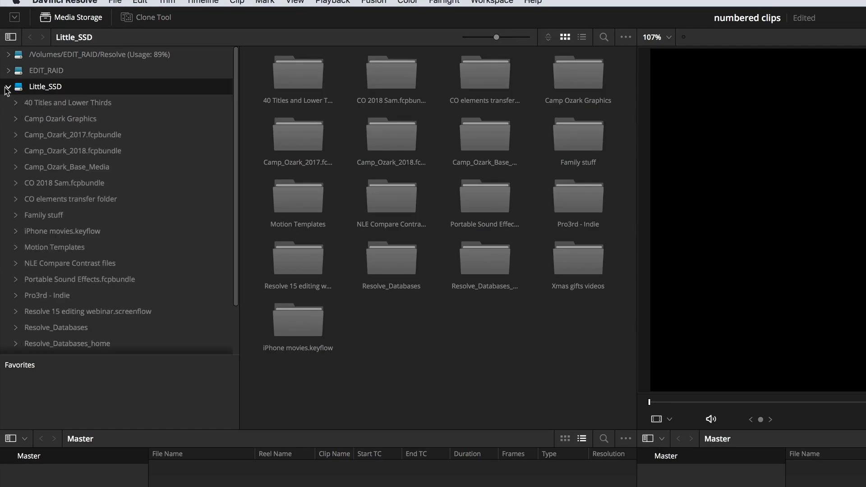
left_click(16, 263)
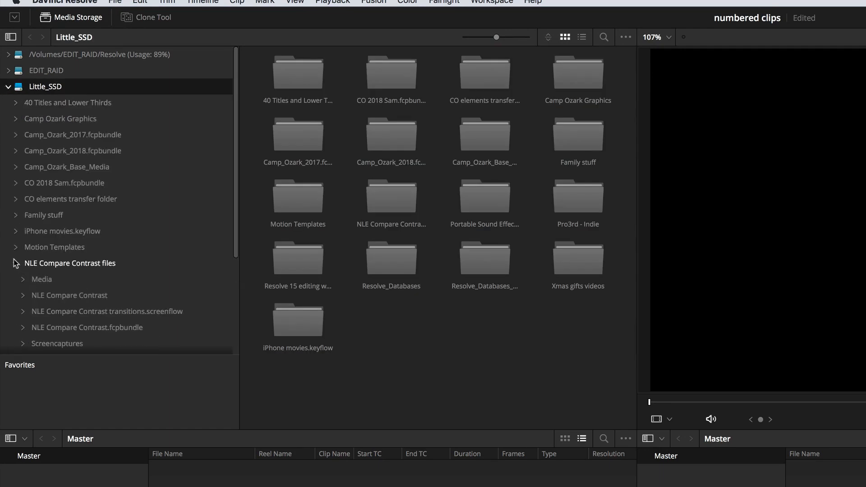
left_click(23, 279)
scroll(45, 275, "down", 1)
left_click(45, 282)
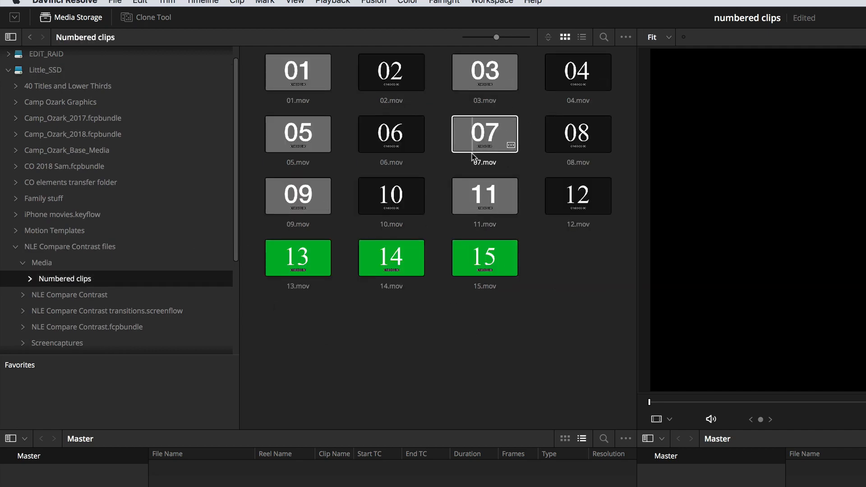
- Preview several of the numbered clips, including 06.mov, and scrub through 15.mov to 01:00:06:02
left_click(481, 179)
left_click(484, 83)
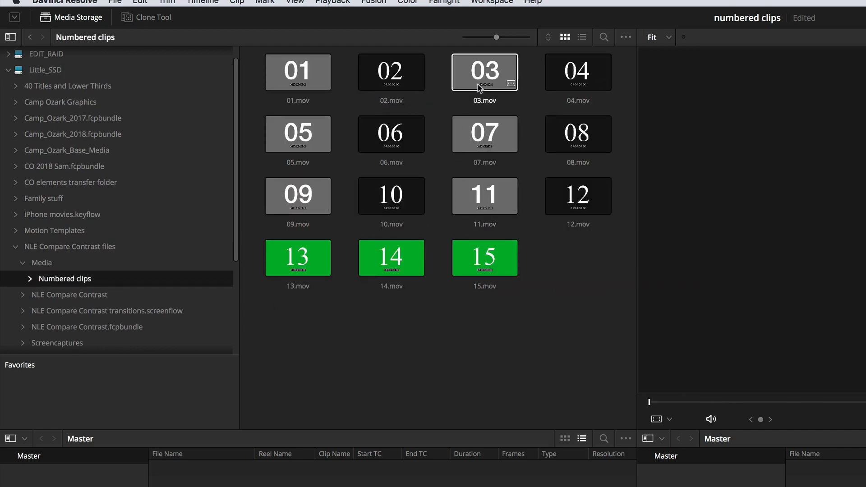
left_click(391, 75)
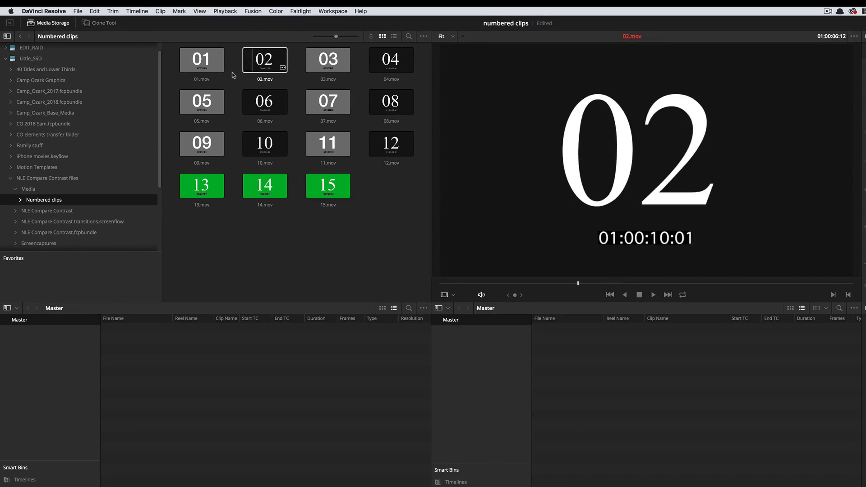
left_click(265, 101)
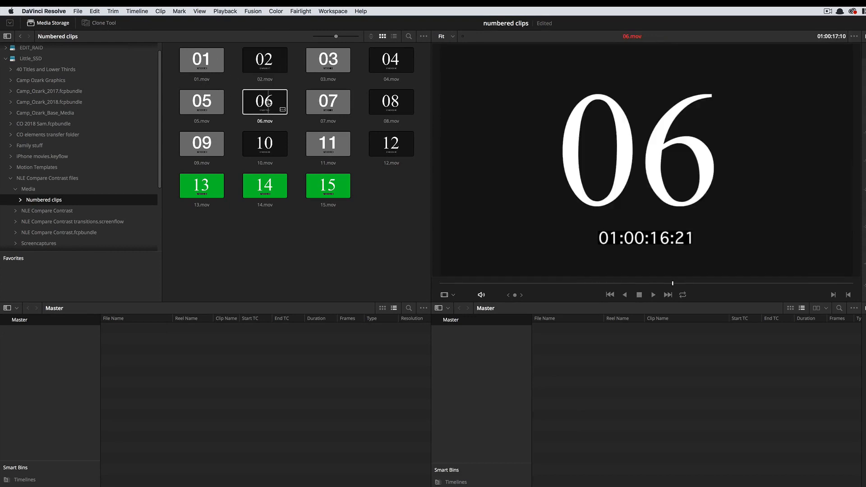
left_click(326, 188)
left_click(325, 187)
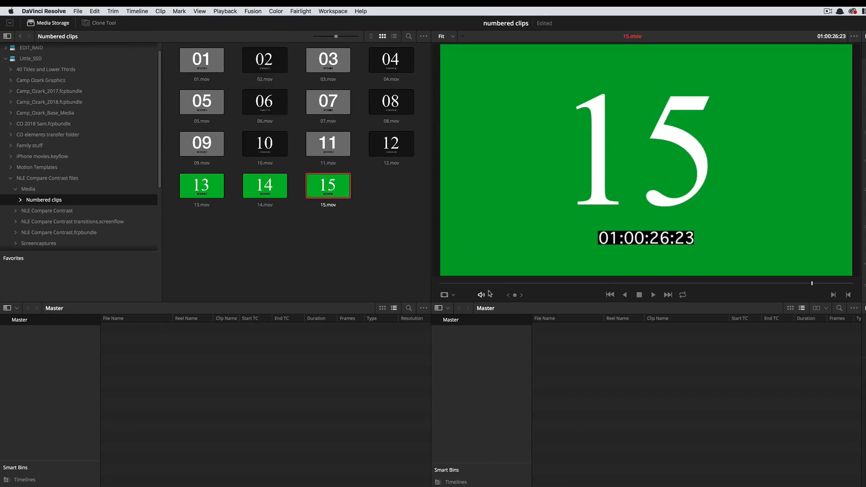
left_click_drag(491, 284, 536, 285)
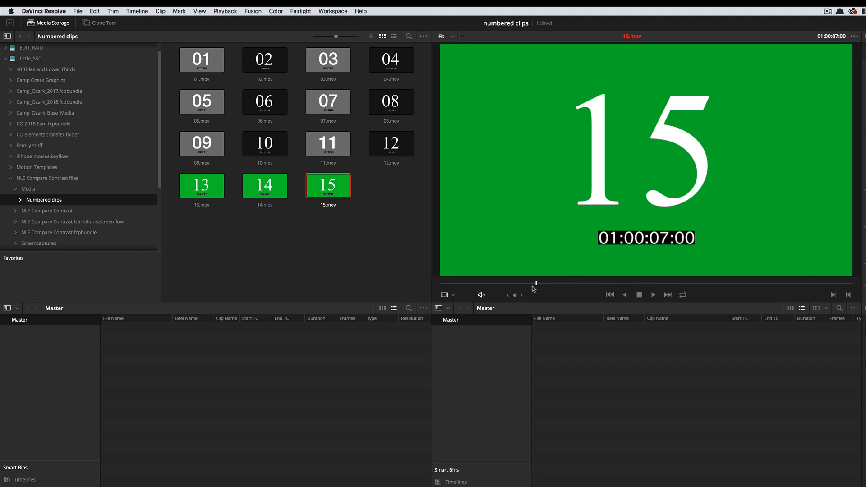
left_click(525, 287)
- Add clips 01.mov through 15.mov to the Master bin, changing the timeline frame rate and video format to match them
left_click_drag(395, 237, 196, 57)
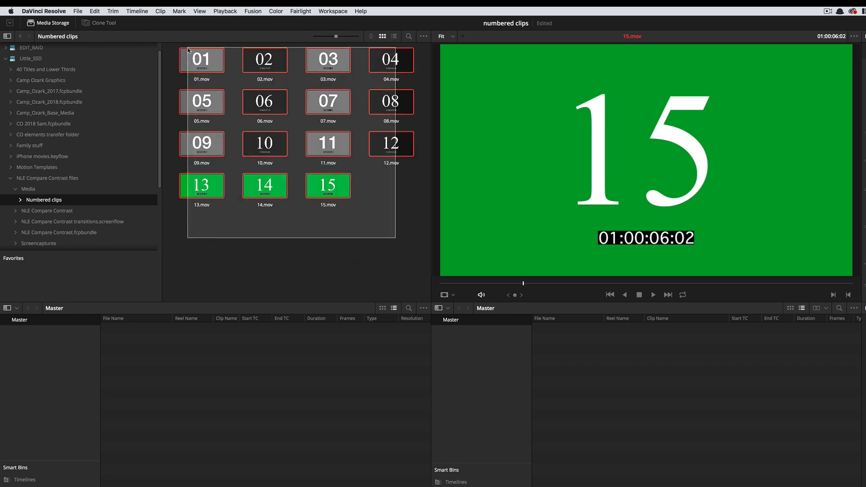
right_click(196, 57)
left_click(208, 63)
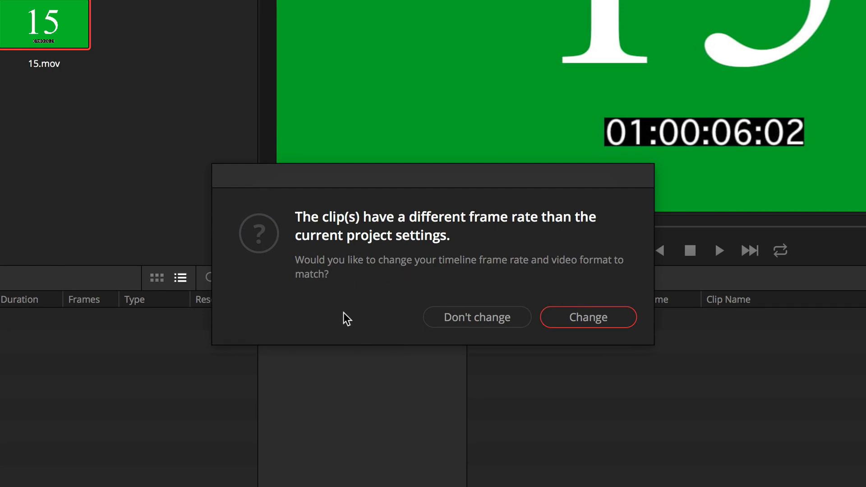
left_click(595, 318)
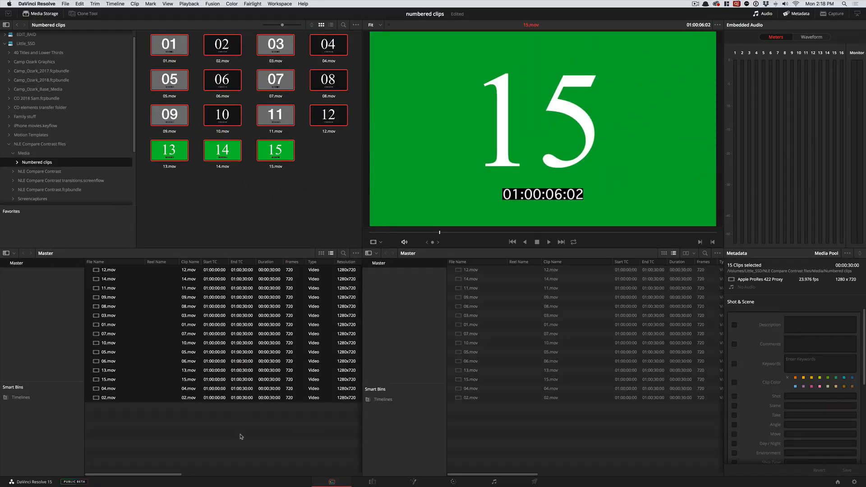
left_click(241, 437)
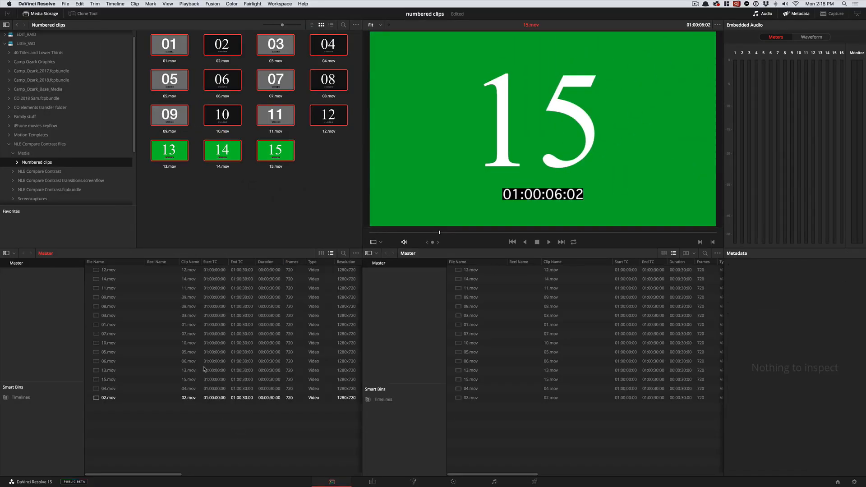
- Apply the "Duration, Start End Tech Specs" column layout to the Master bin's clip list
scroll(212, 275, "right", 5)
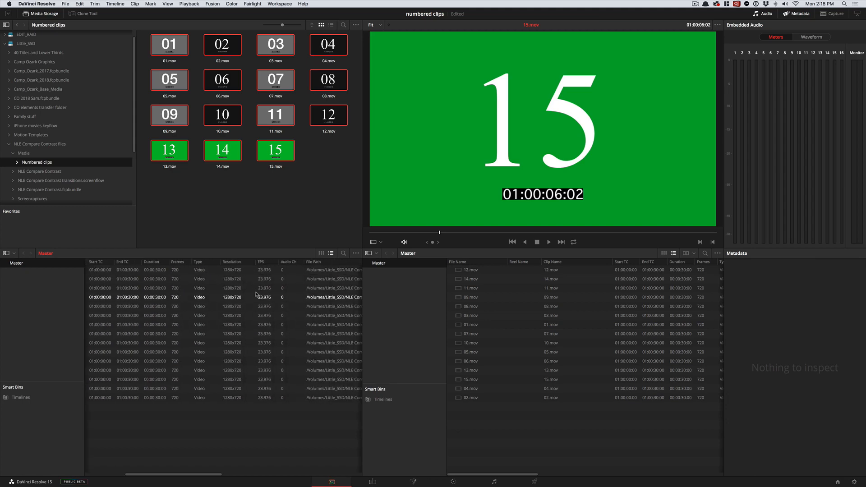
scroll(246, 293, "left", 5)
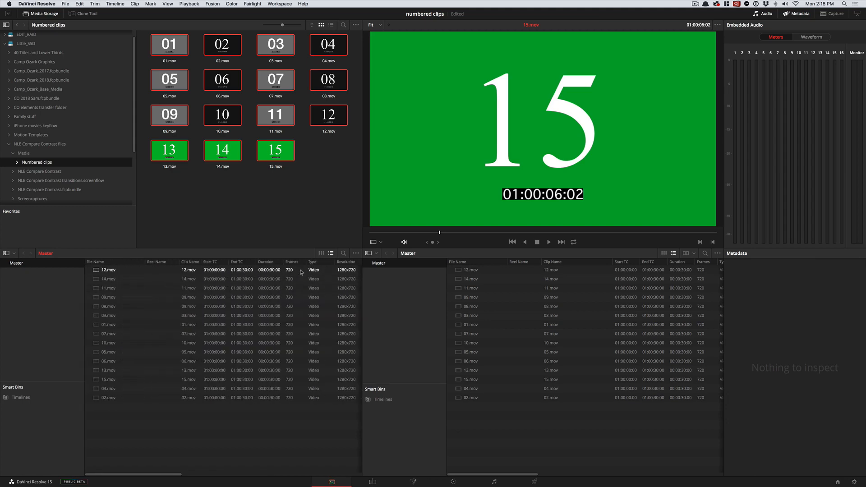
scroll(256, 273, "right", 5)
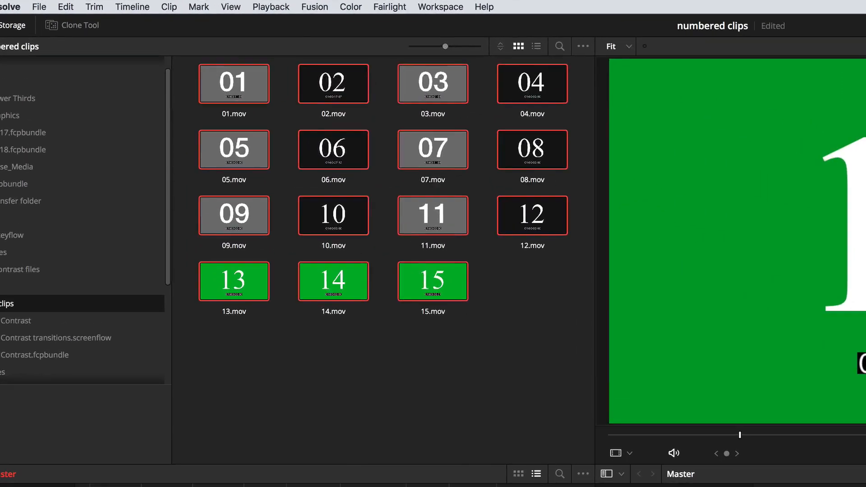
right_click(213, 263)
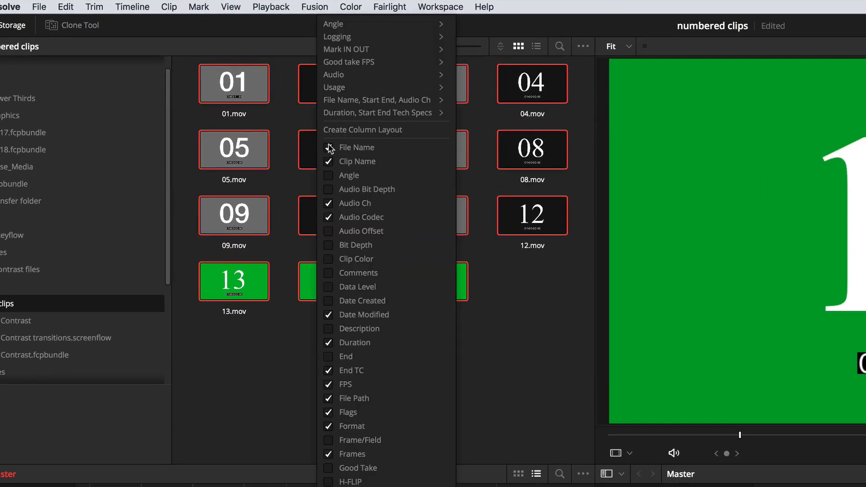
mouse_move(334, 114)
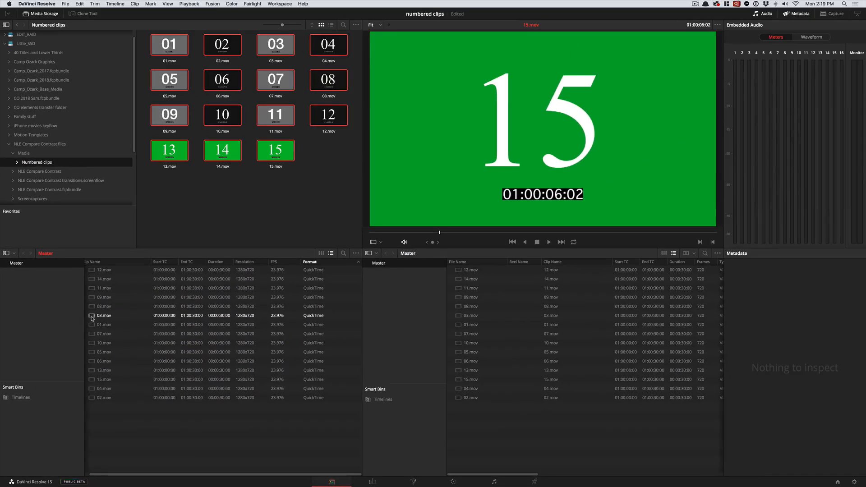
left_click(118, 263)
- Place two markers on 03.mov, the second one at 01:00:16:03
left_click_drag(370, 233, 556, 230)
key("m")
- Color the second marker on 03.mov yellow and extend it to a duration of 00:00:07:11
key("m")
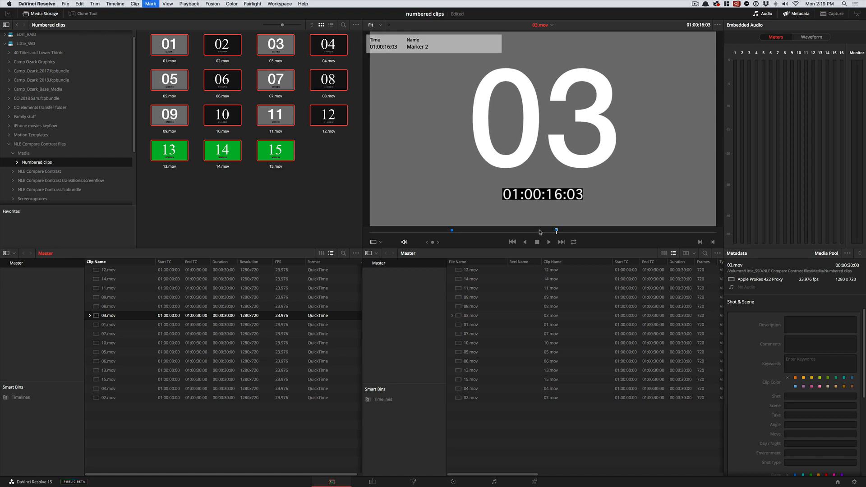
key("m")
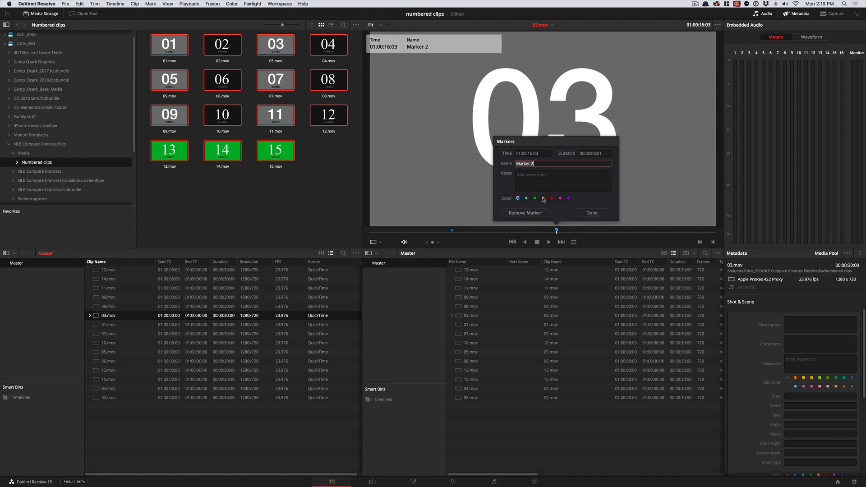
left_click(543, 198)
left_click(590, 214)
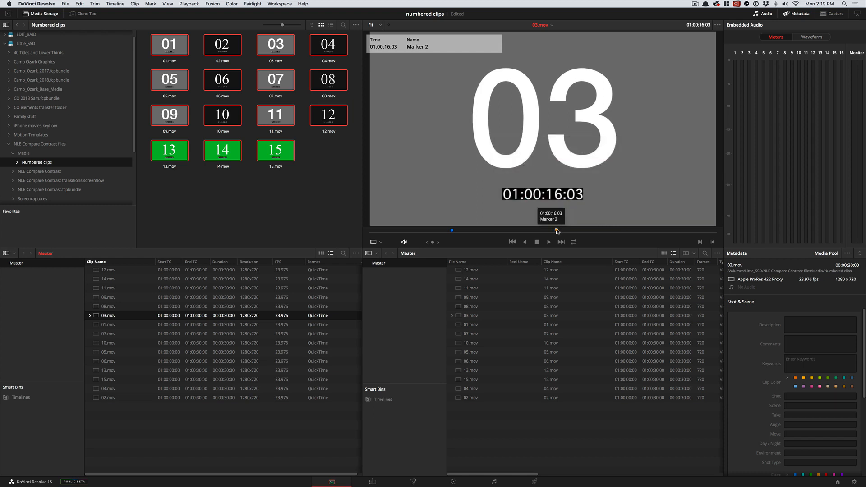
left_click_drag(555, 231, 645, 232)
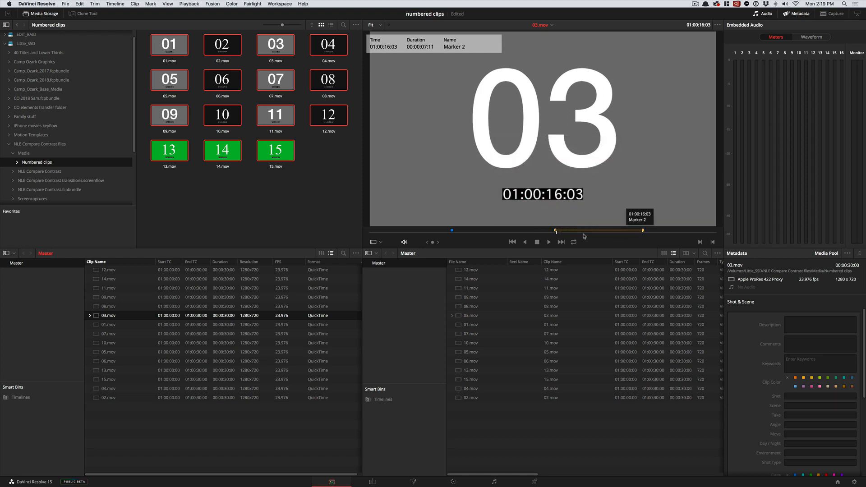
- Scrub 03.mov to 01:00:09:12 and switch to the Edit page
mouse_move(581, 234)
left_mouse_down()
mouse_move(598, 233)
mouse_move(433, 232)
mouse_move(586, 231)
mouse_move(467, 232)
mouse_move(479, 233)
left_mouse_up()
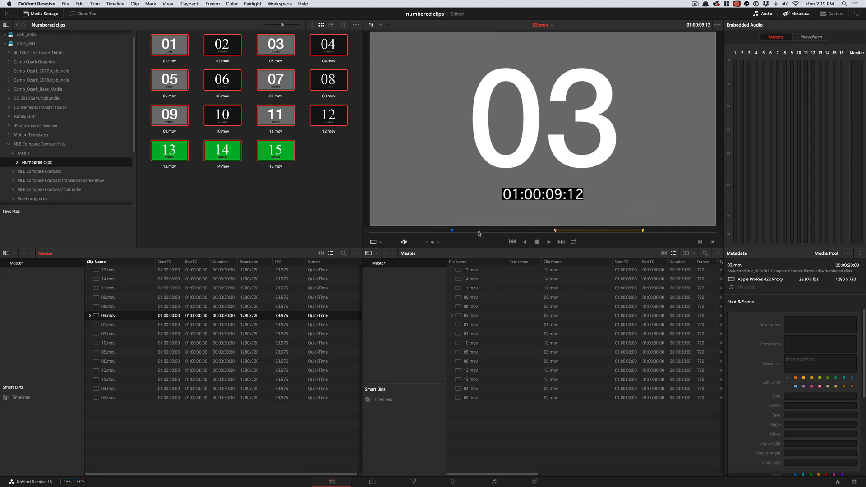
left_click(366, 483)
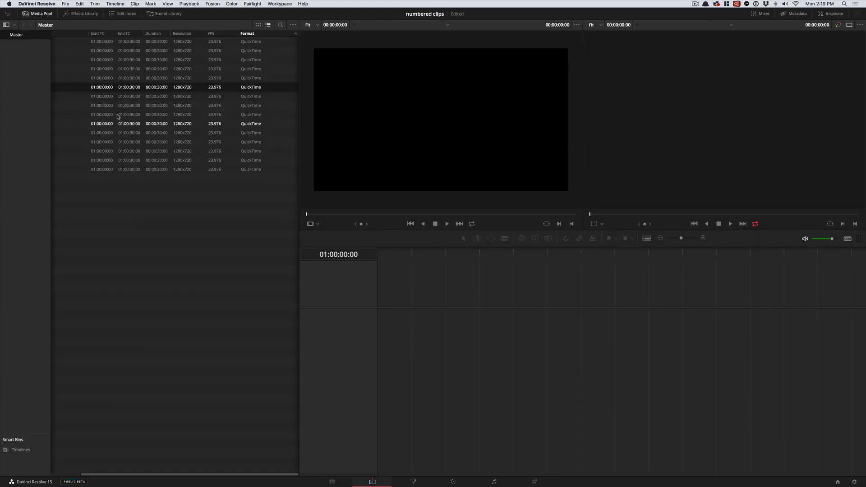
- Preview 05.mov and 07.mov from the Master bin in the source viewer
scroll(116, 118, "left", 3)
left_click(65, 126)
left_click(66, 142)
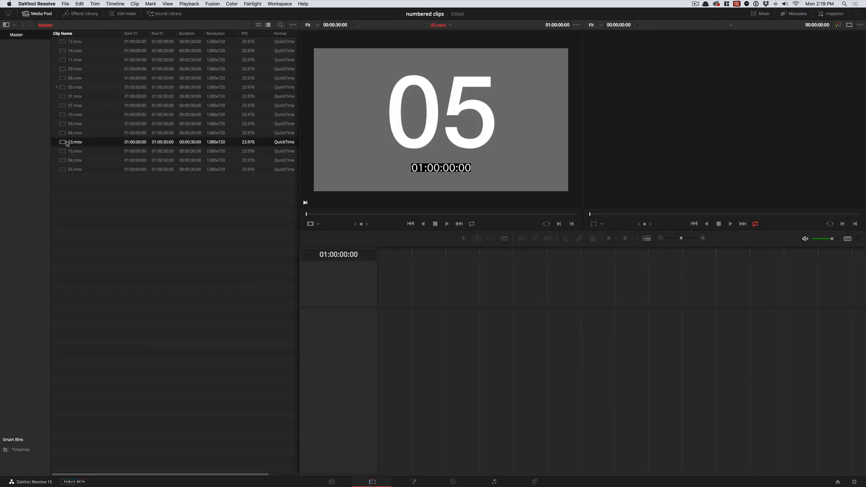
left_click(65, 68)
left_click(70, 105)
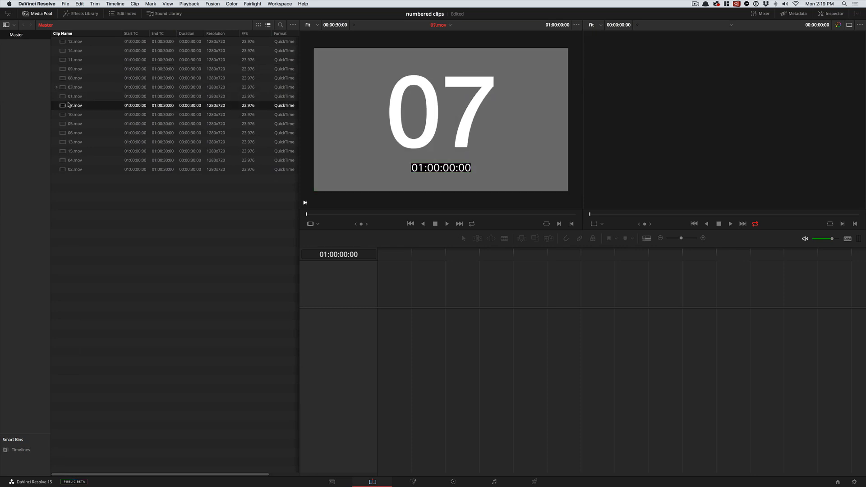
- Start a new timeline, keep the audio track type at Stereo, and turn off the Empty Timeline option
left_click(62, 3)
left_click(82, 25)
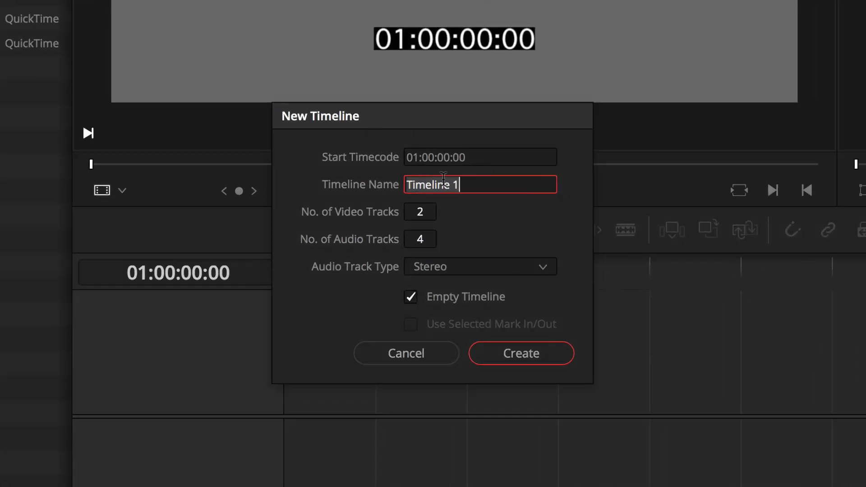
left_click(508, 269)
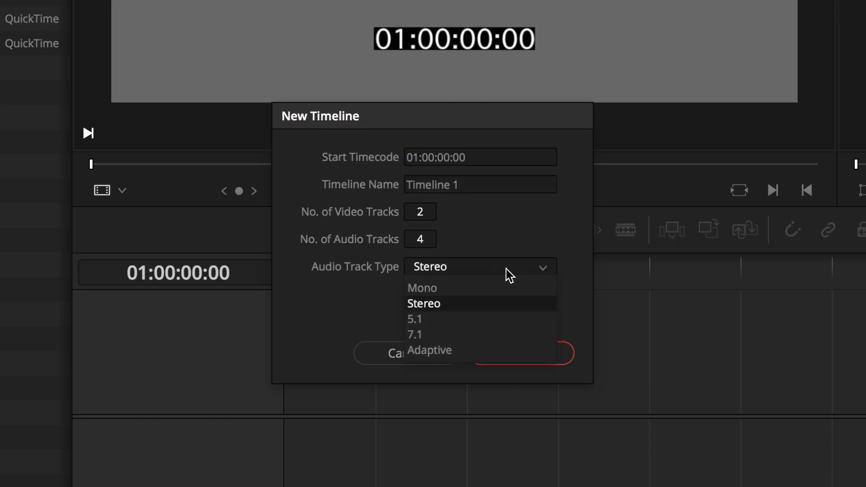
left_click(331, 273)
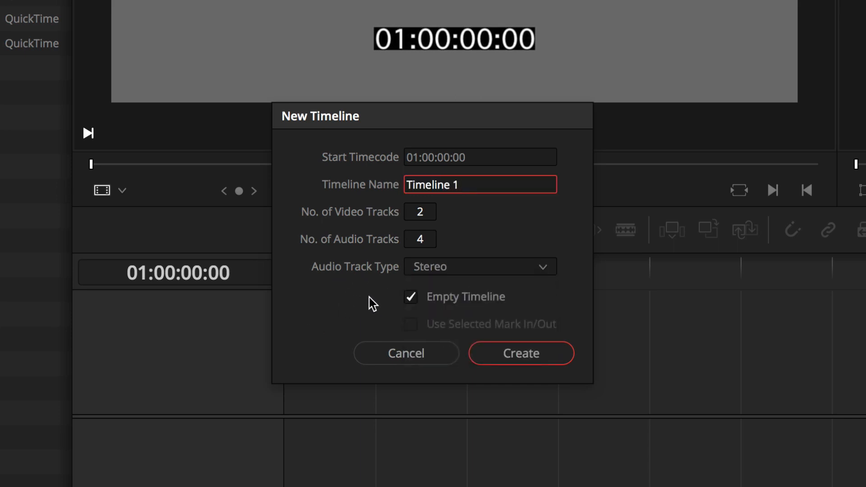
left_click(410, 299)
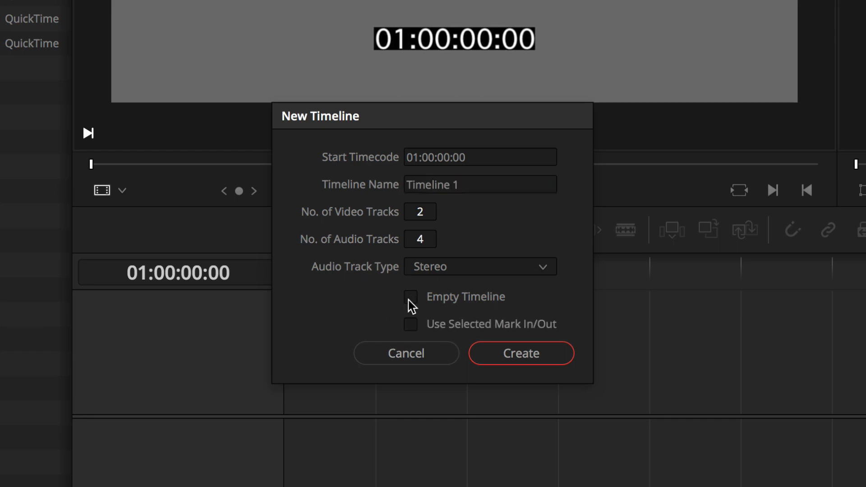
- Name the new timeline "numbered clips webinar edit" and create it from the bin's clips
triple_click(487, 178)
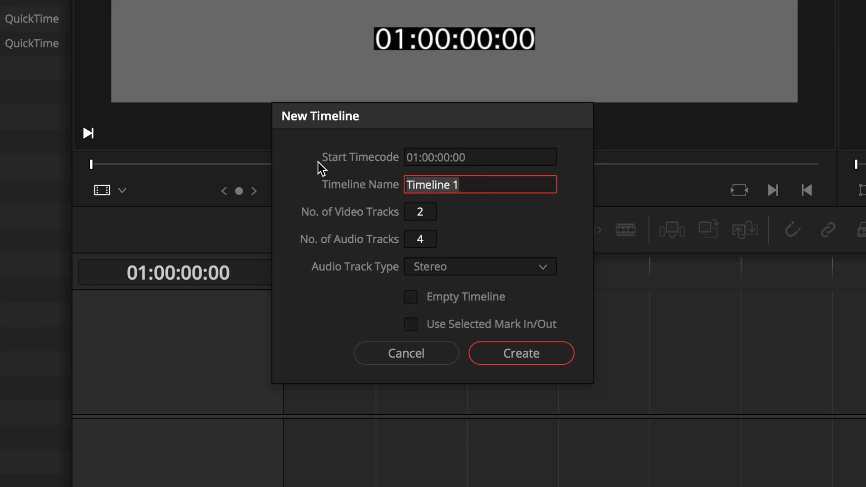
type("numbered cl")
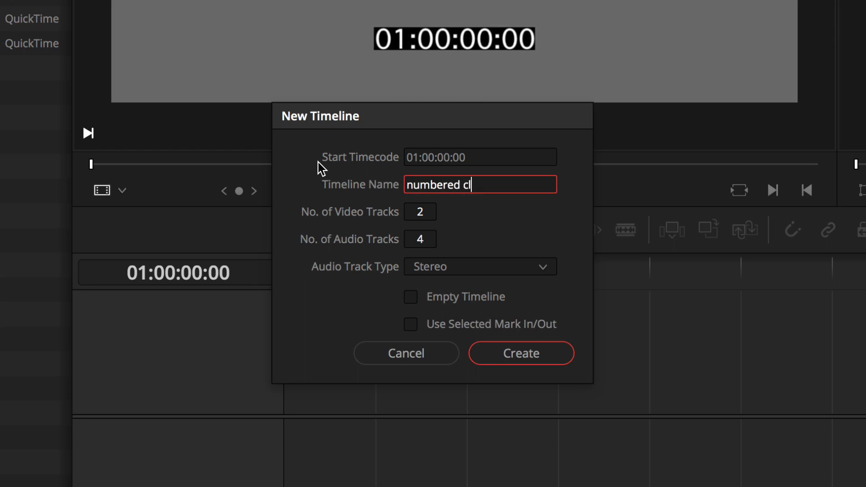
type("ips webinar edit")
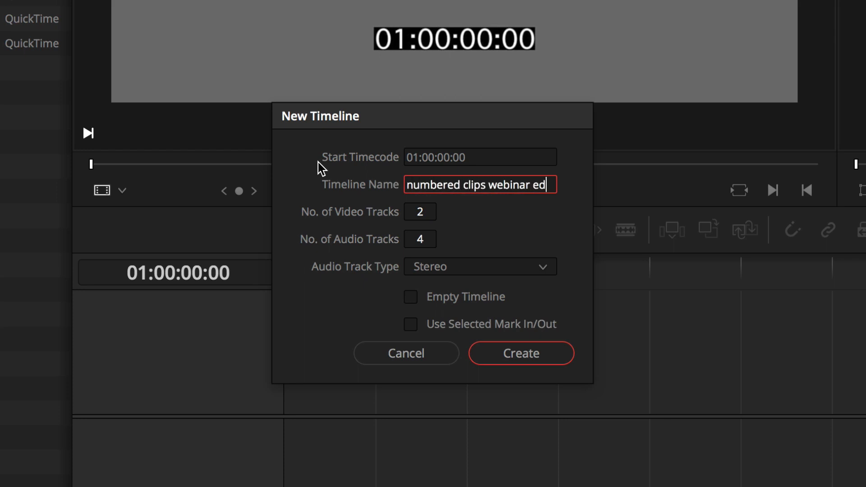
left_click(522, 354)
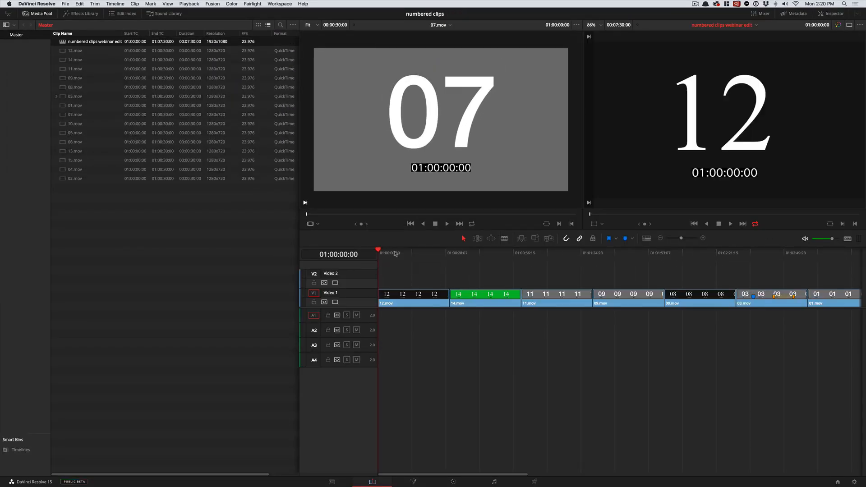
- Scrub through 12.mov, fit all clips within the timeline's view, and return the playhead to 01:00:00:00
left_click_drag(393, 253, 400, 256)
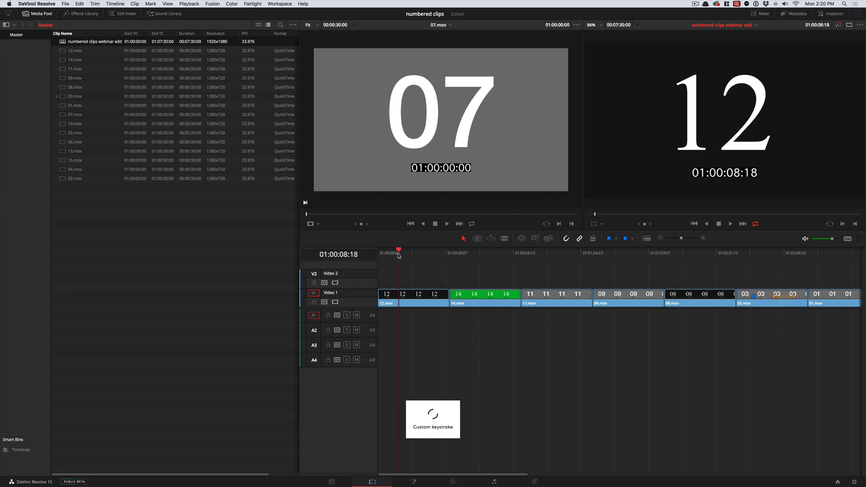
key("shift+z")
mouse_move(387, 254)
left_mouse_down()
mouse_move(742, 256)
mouse_move(376, 259)
left_mouse_up()
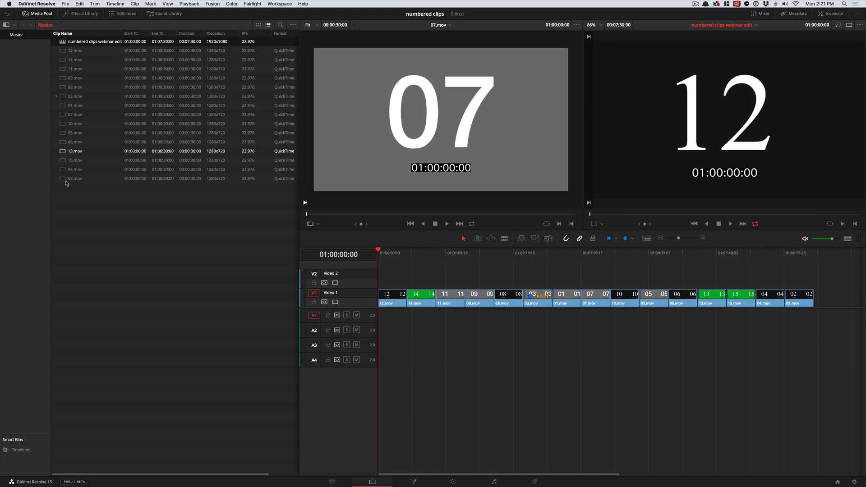
- Delete the "numbered clips webinar edit" timeline from the Master bin
scroll(133, 143, "right", 3)
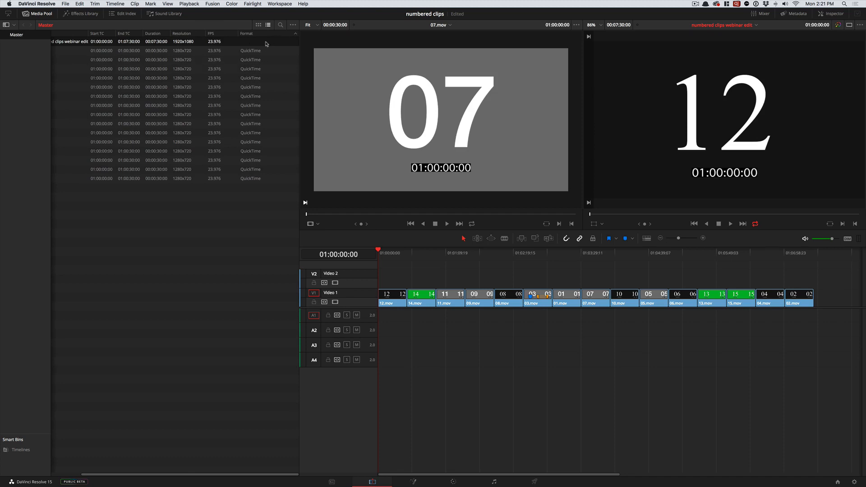
scroll(265, 43, "left", 3)
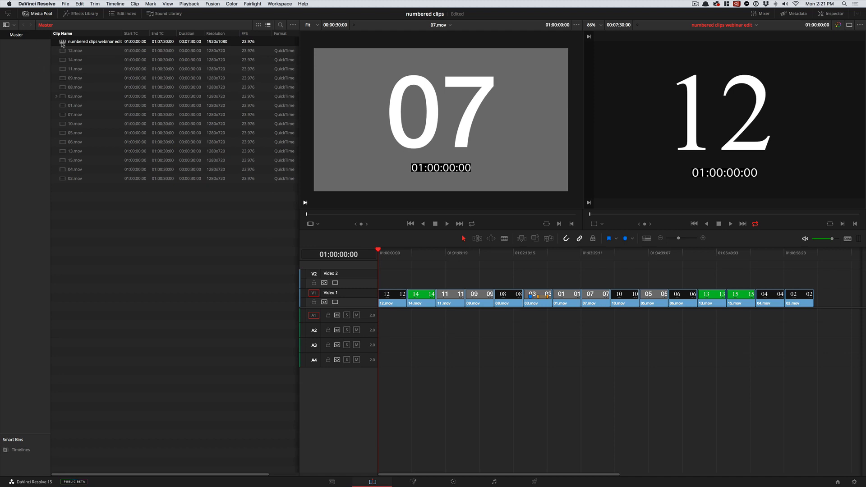
key("Delete")
key("Return")
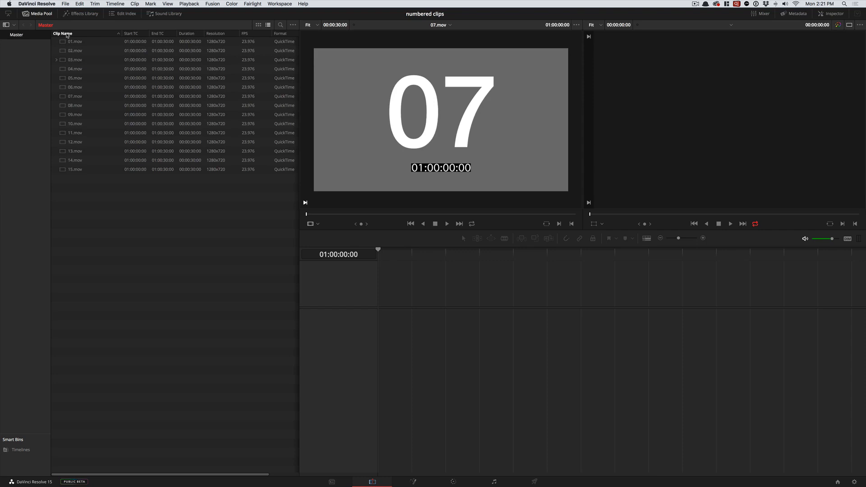
- Narrow the Clip Name column and create a non-empty timeline named "webinar" with 2 video tracks and 2 stereo audio tracks
left_click_drag(121, 34, 100, 34)
left_click(63, 4)
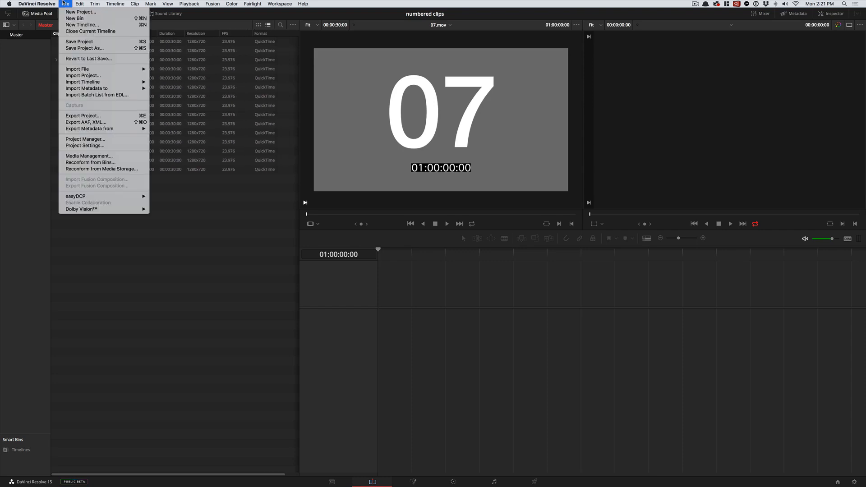
left_click(131, 245)
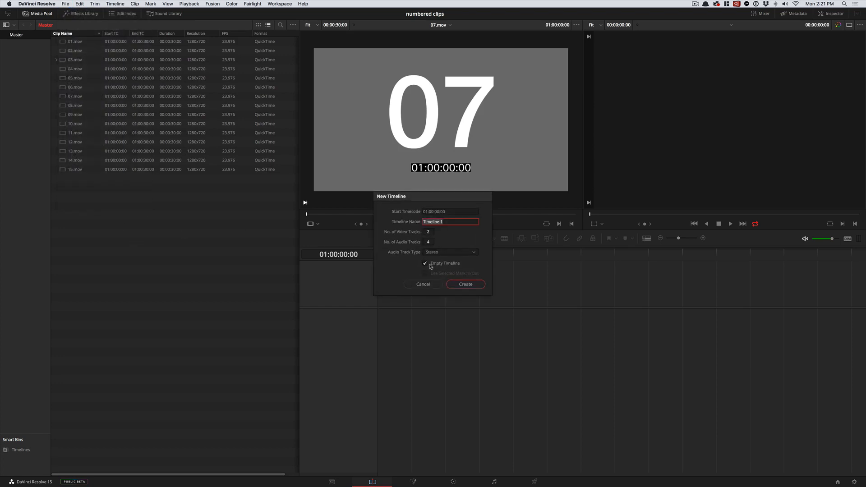
left_click(425, 264)
type("webinar")
left_click(428, 242)
type("2")
left_click(455, 284)
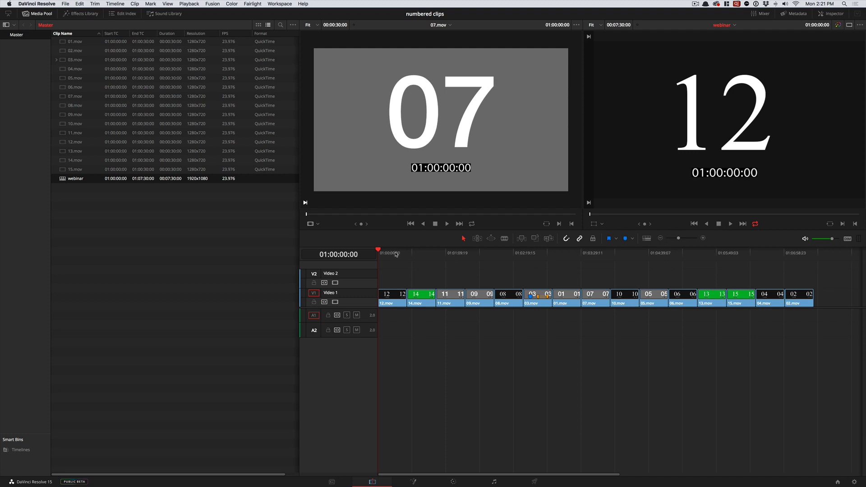
- Place the playhead at 01:01:00:00 and delete every clip from the webinar timeline
left_click_drag(396, 254, 436, 273)
left_click_drag(821, 334, 364, 283)
key("Delete")
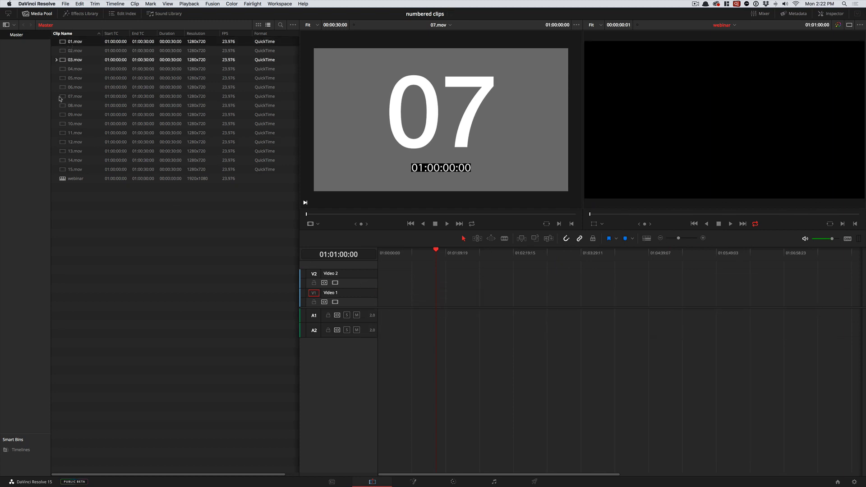
- Insert clips 01.mov through 15.mov in name order into the webinar timeline at the playhead
left_click(72, 170, "shift")
right_click(73, 104)
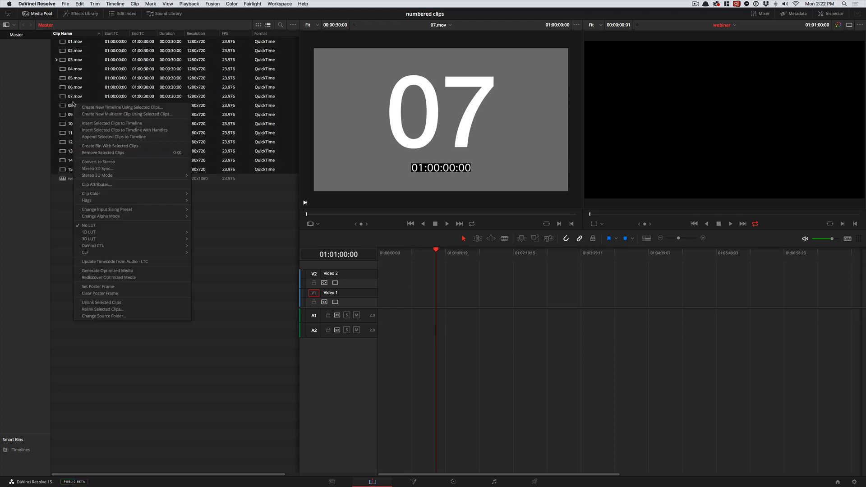
left_click(83, 125)
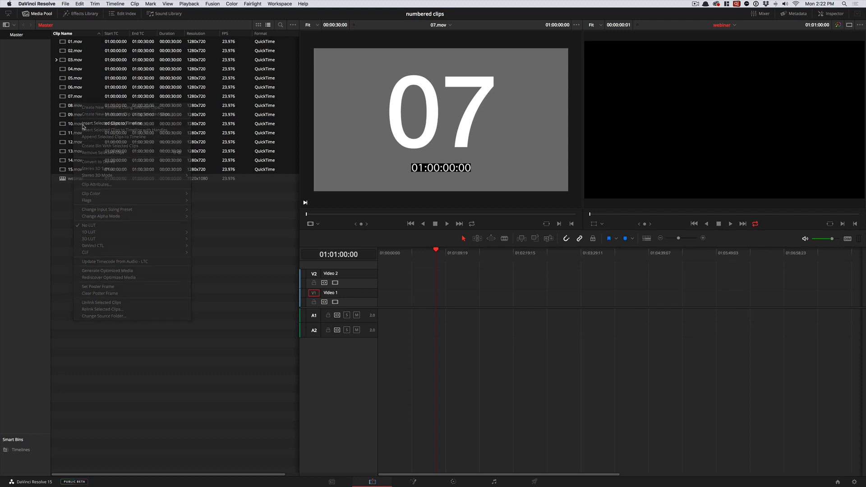
- Ripple delete the empty gap before 01.mov on Video 1 so the clips begin at the timeline's start
key("Home")
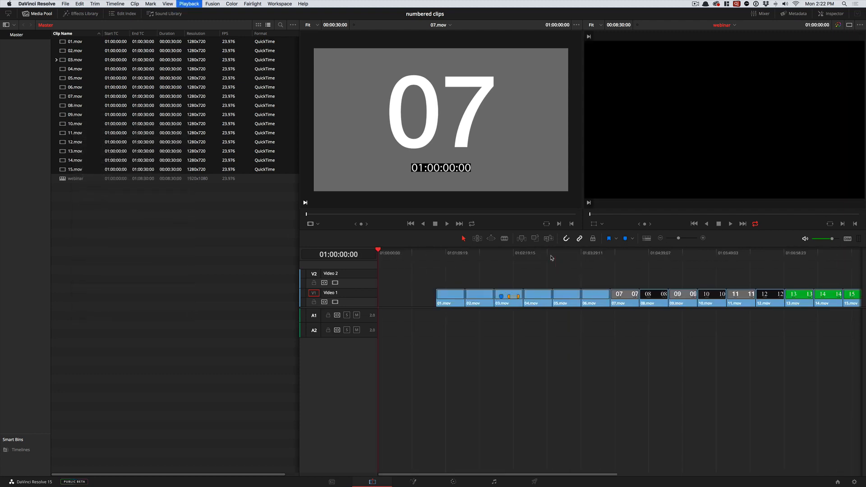
left_click_drag(440, 254, 409, 258)
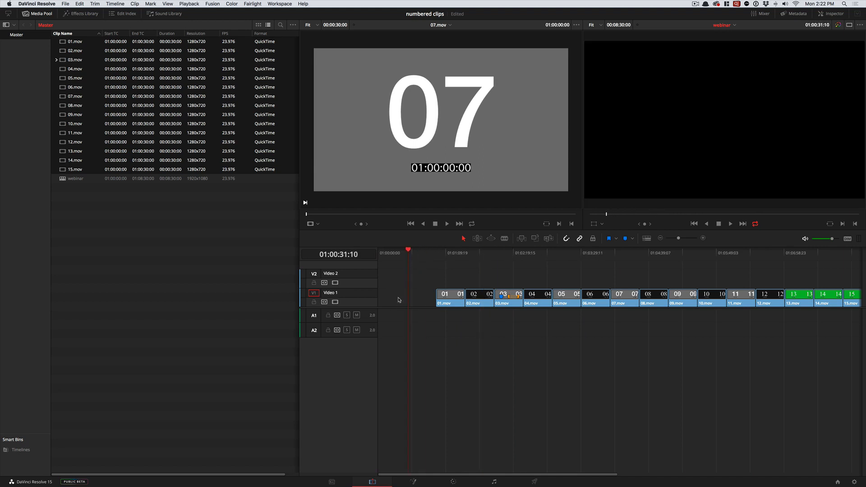
left_click(397, 259)
left_click(395, 302)
right_click(408, 301)
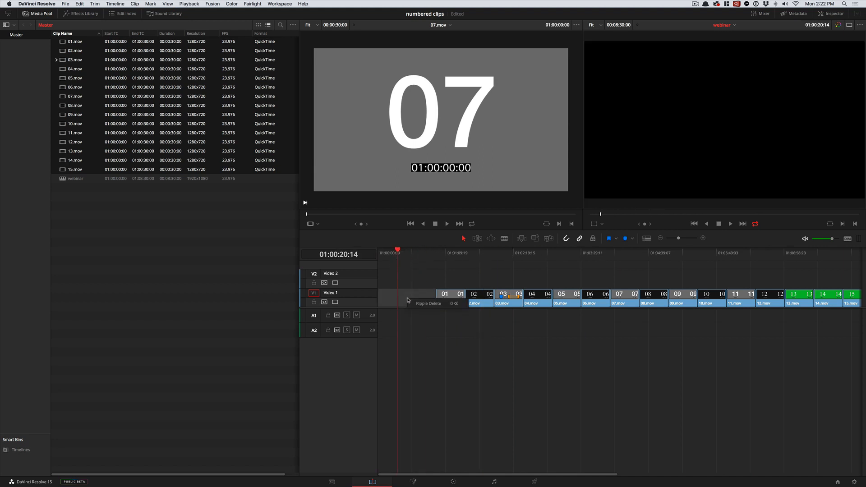
left_click(426, 304)
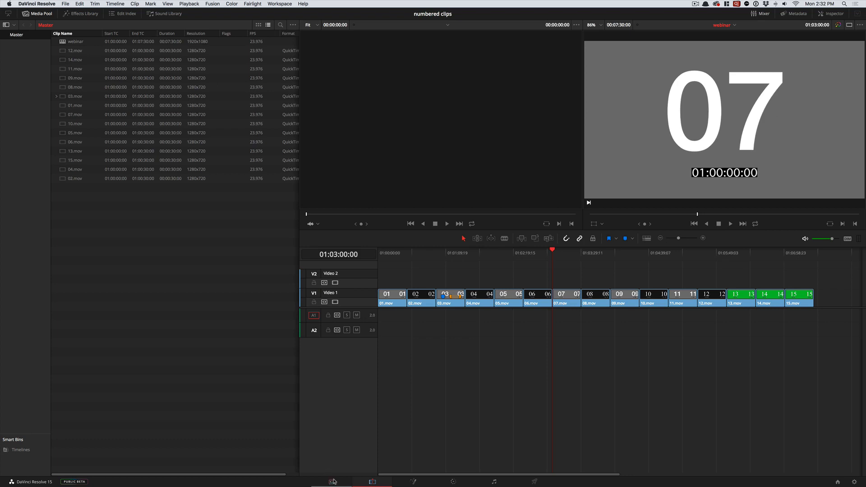
- Switch to Path Finder and import positive-indie-mood-remix4-20.wav from the NLE Compare Contrast files folder into the Master bin
left_click(64, 3)
mouse_move(135, 69)
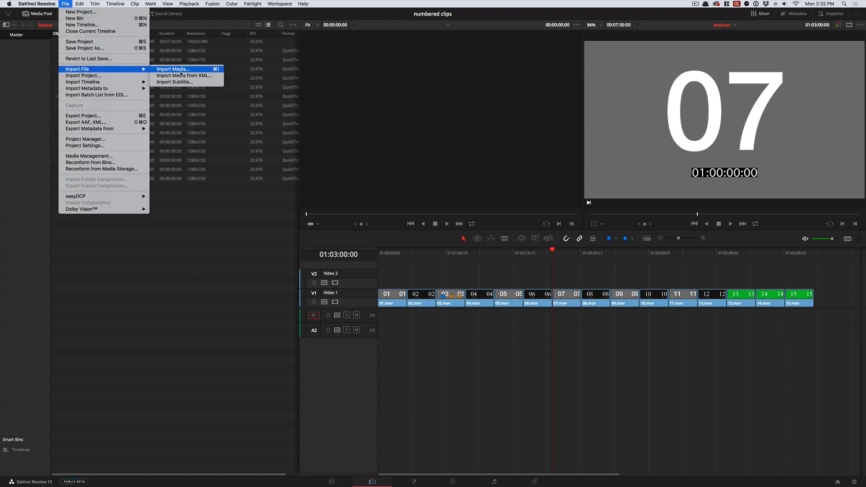
left_click(124, 4)
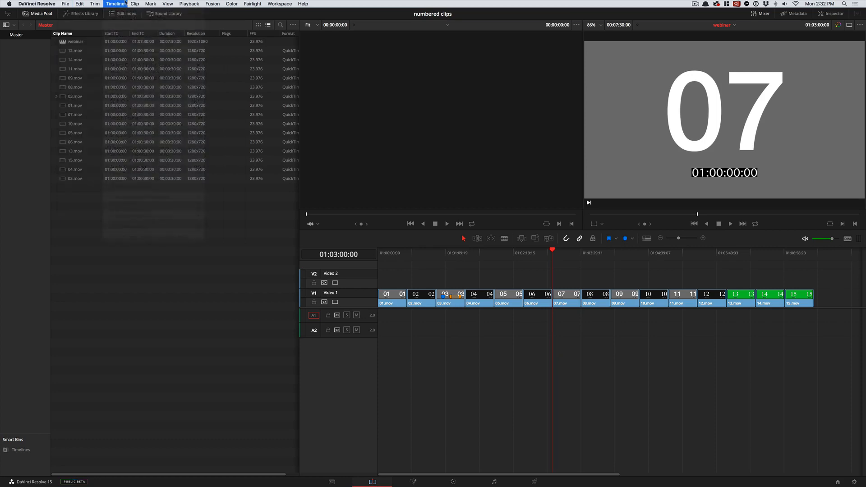
key("super+Tab")
key("super+Tab")
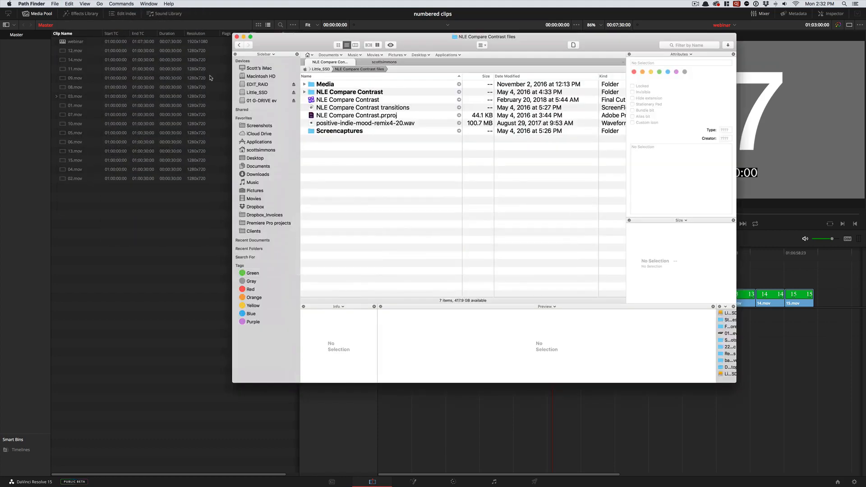
left_click_drag(329, 126, 140, 267)
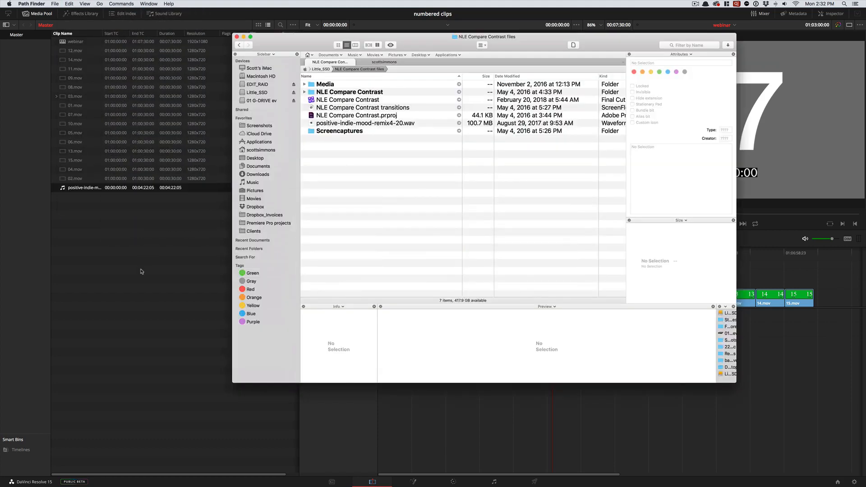
left_click(141, 270)
left_click(69, 190)
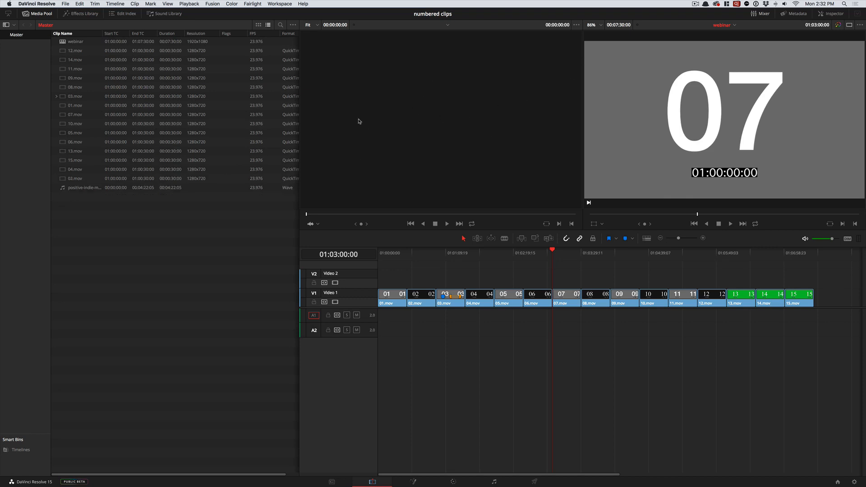
- Load the imported music clip in the source viewer and play it from about 00:02:10 and about 00:02:38
double_click(75, 188)
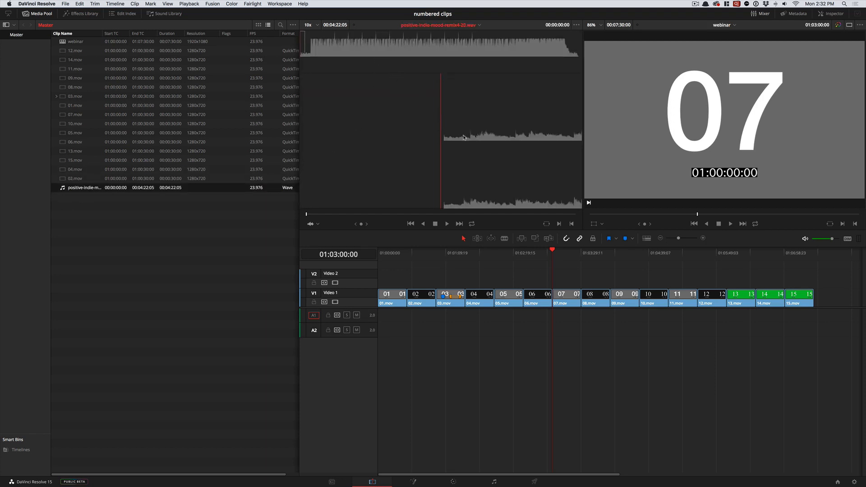
left_click_drag(315, 45, 441, 46)
key("space")
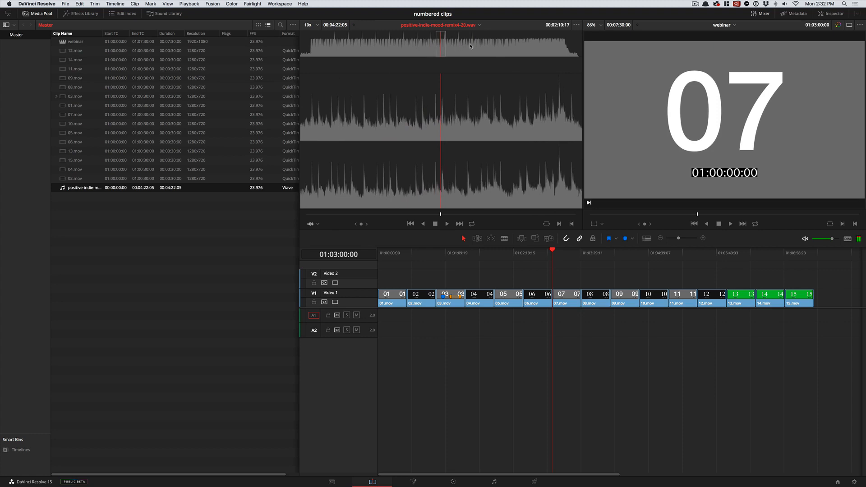
left_click(469, 46)
key("space")
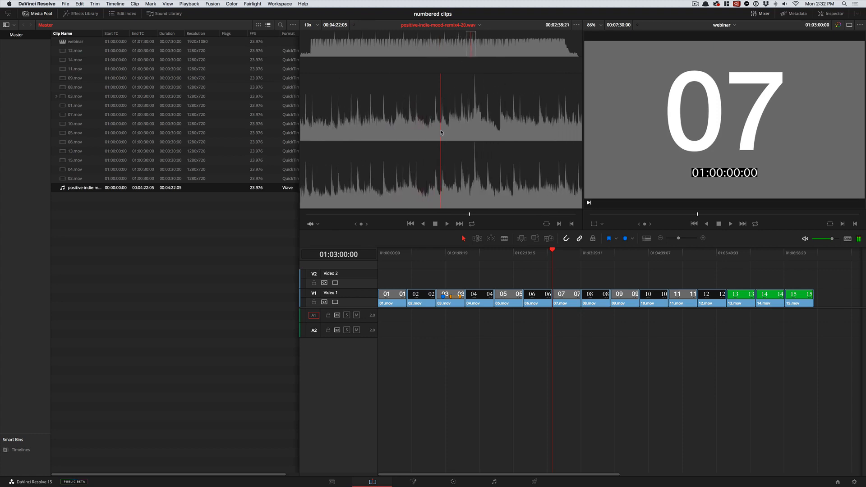
key("space")
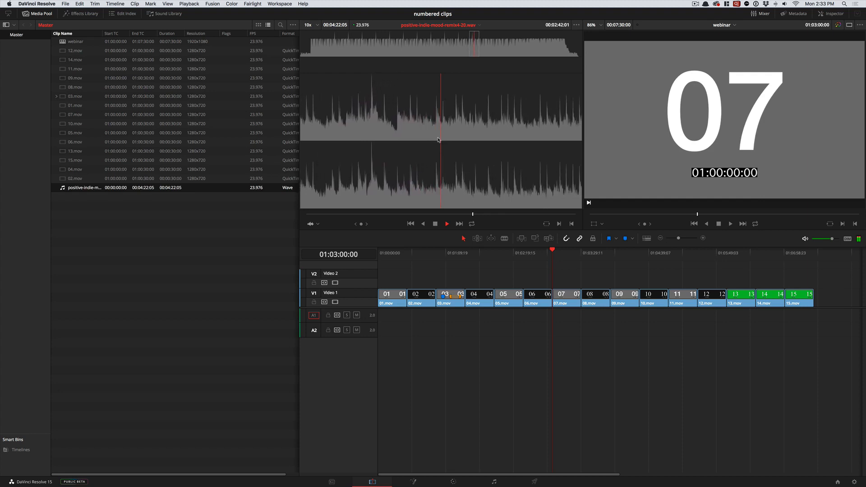
key("space")
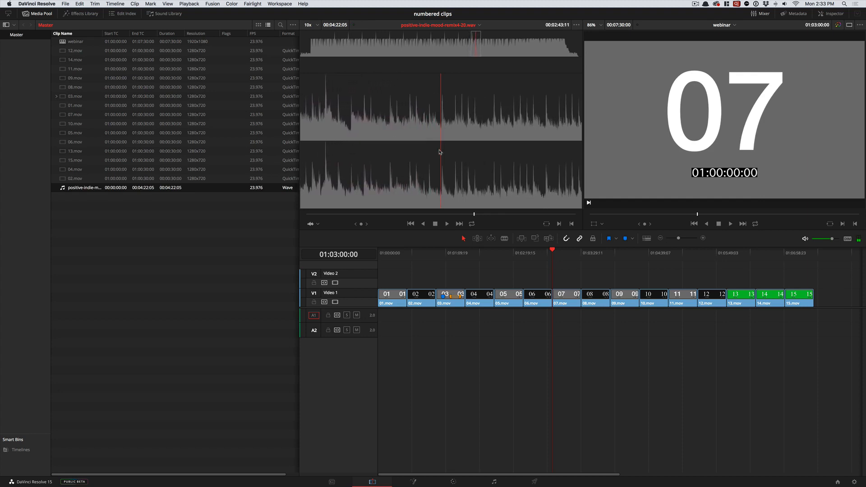
- Scrub the music clip in the source viewer to about 00:00:56 and to its end, and cue the timeline at 01:00:30:00
mouse_move(474, 214)
left_mouse_down()
mouse_move(381, 217)
mouse_move(472, 225)
left_mouse_up()
left_click_drag(463, 44, 361, 63)
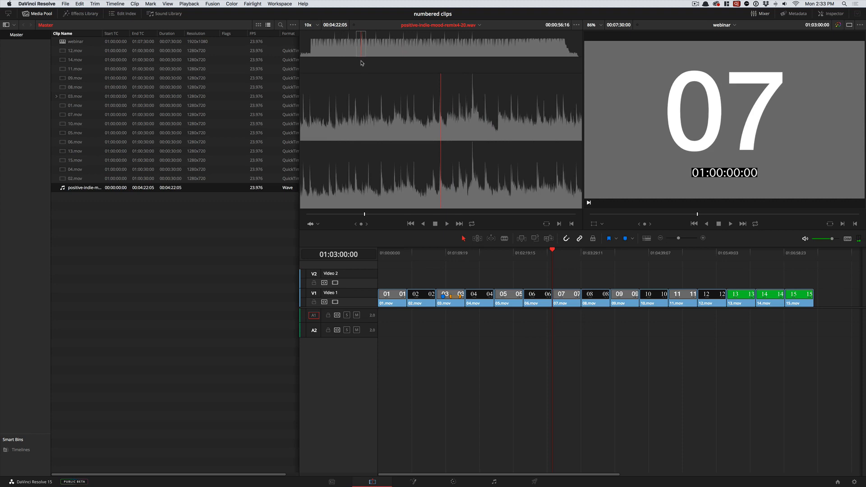
left_click(408, 260)
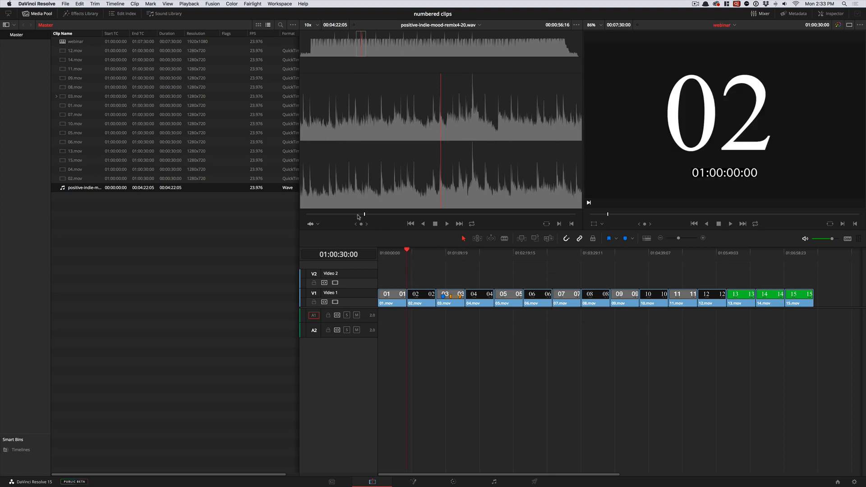
left_click_drag(358, 217, 599, 208)
key("i")
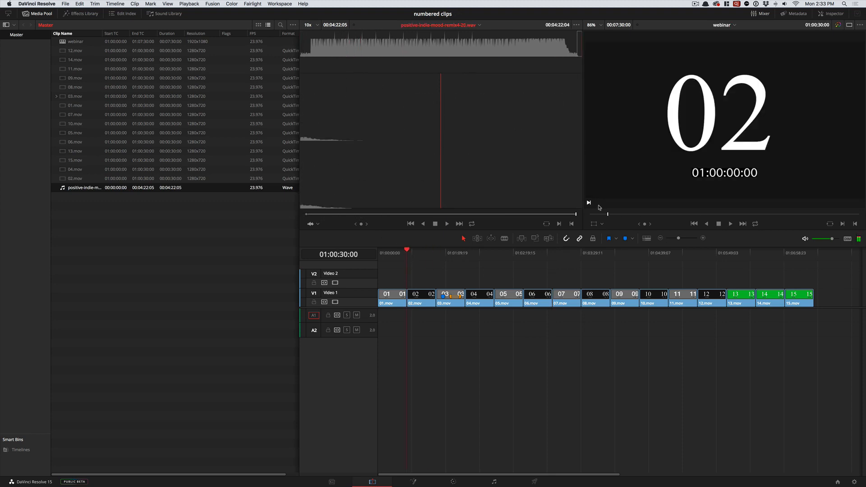
- Patch the source audio to the second audio track and overwrite the whole music clip there from the timeline's start
left_click_drag(500, 214, 295, 225)
left_click_drag(406, 252, 361, 257)
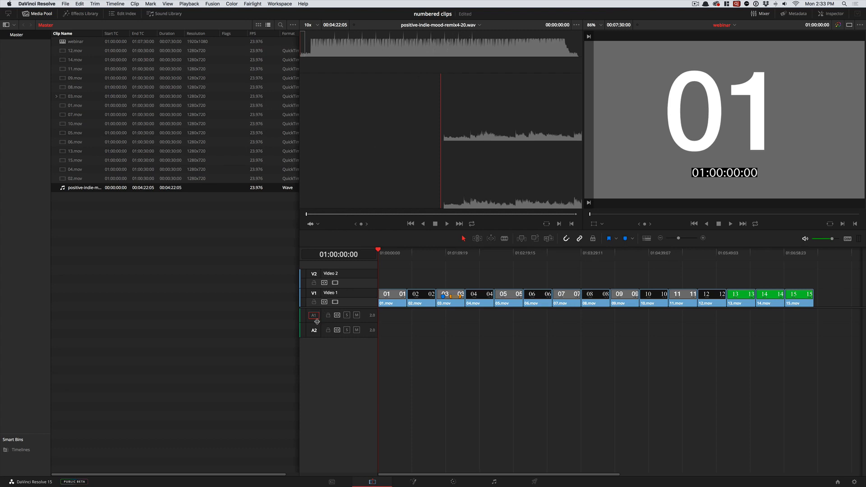
left_click_drag(314, 318, 311, 335)
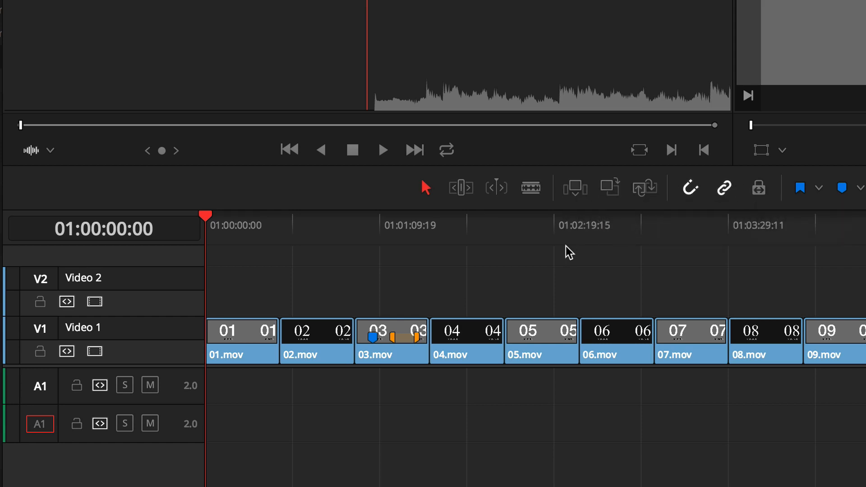
left_click(615, 192)
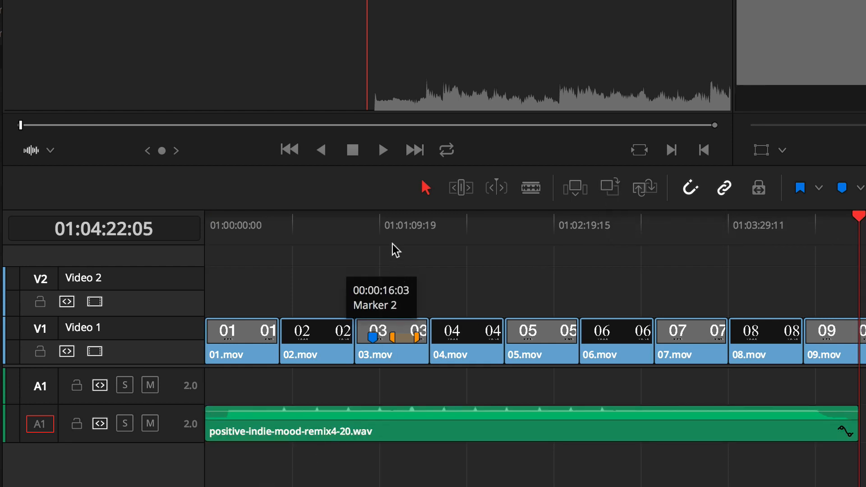
- Move the music clip from the second audio track up to the first, then delete it from the timeline
left_click(387, 226)
left_click(374, 434)
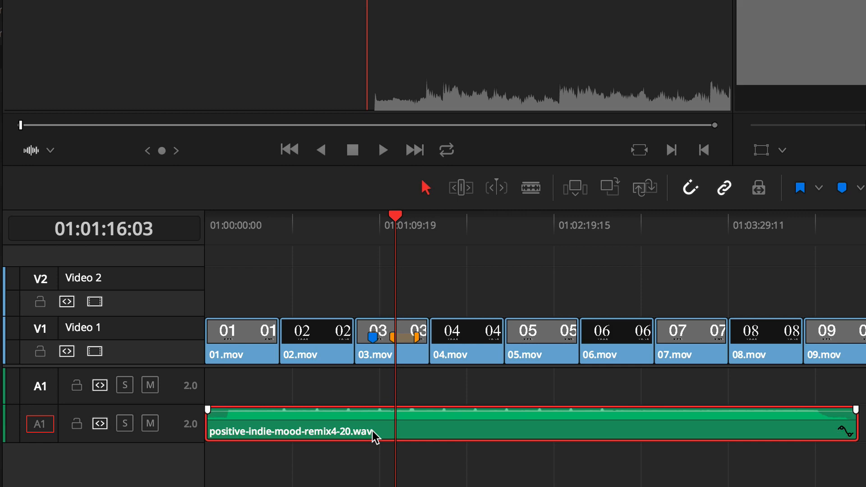
key("alt+Up")
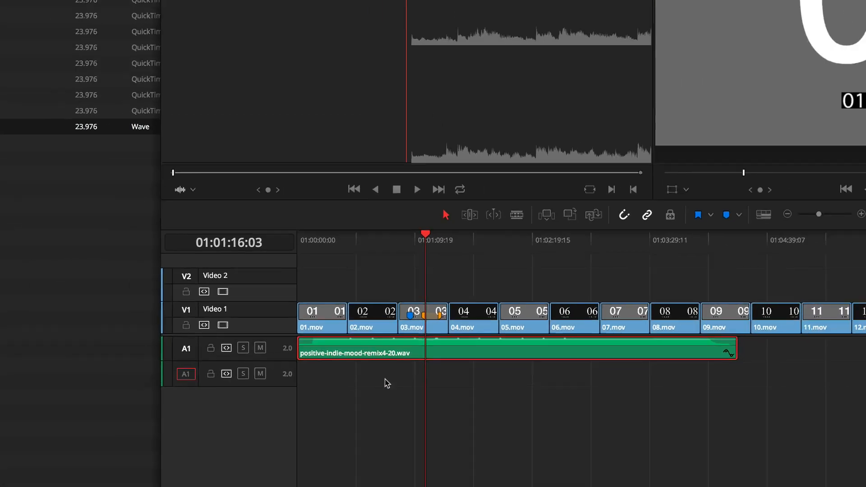
key("BackSpace")
- Overwrite the music clip onto the second audio track at 01:01:16:03, then delete it
left_click_drag(409, 91, 796, 86)
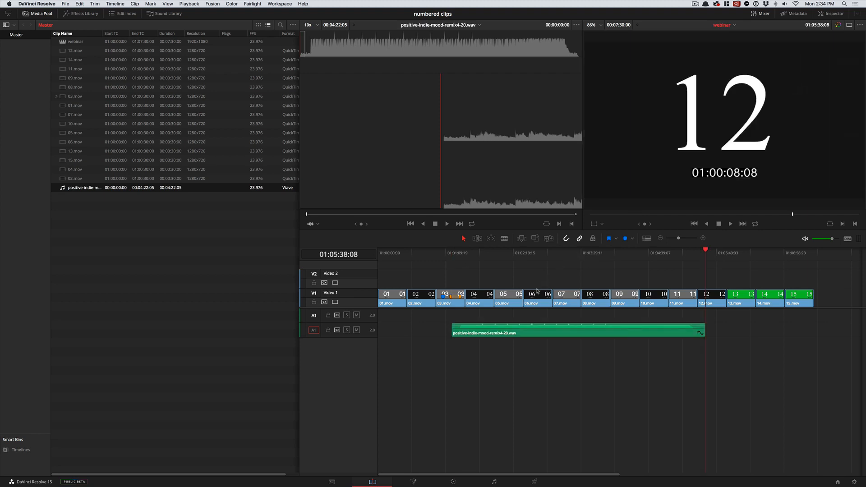
left_click(520, 326)
key("BackSpace")
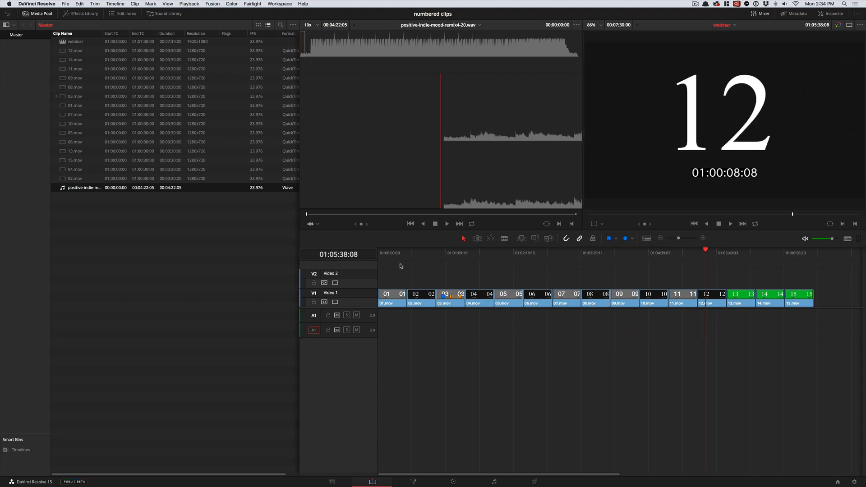
- Overwrite the music clip onto the second audio track from the timeline's start, then undo the edit
left_click(405, 255)
key("Up")
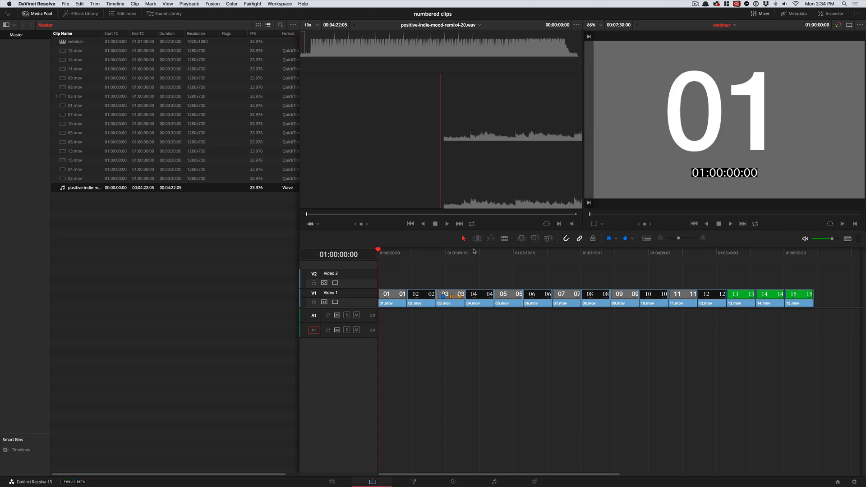
key("F10")
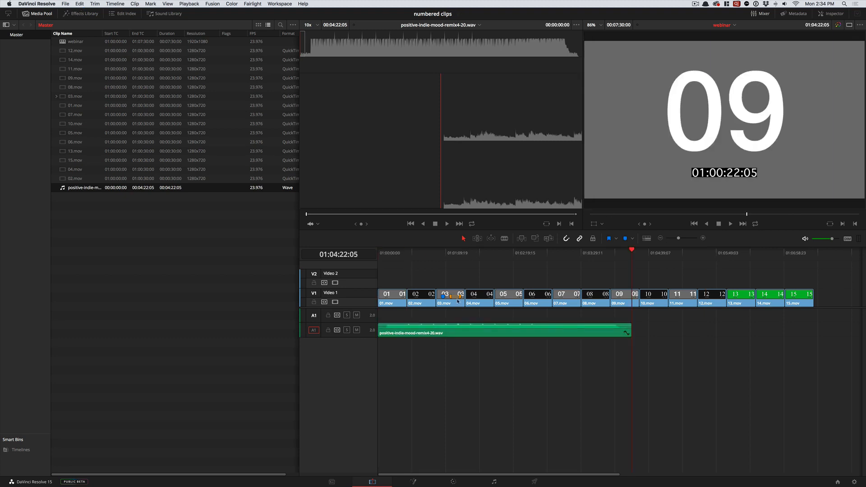
key("super+z")
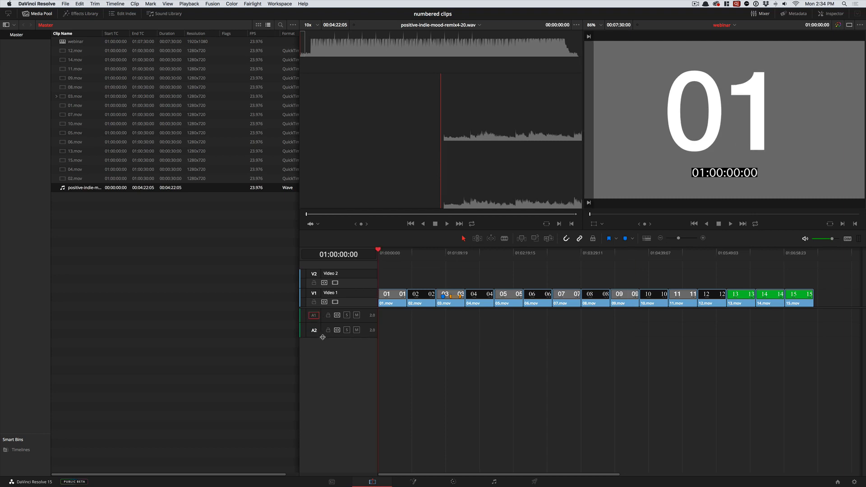
- Patch the source audio to the first audio track and overwrite the music clip there from the timeline's start
key("F10")
left_click_drag(440, 257, 448, 255)
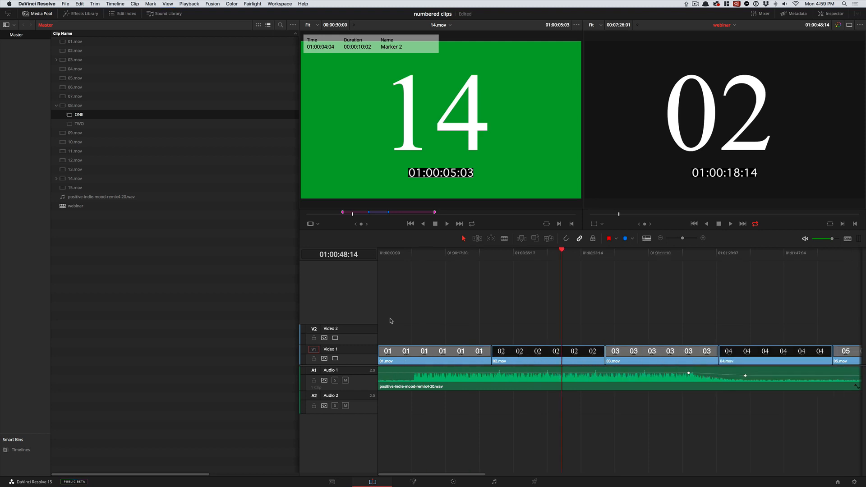
key("super+minus")
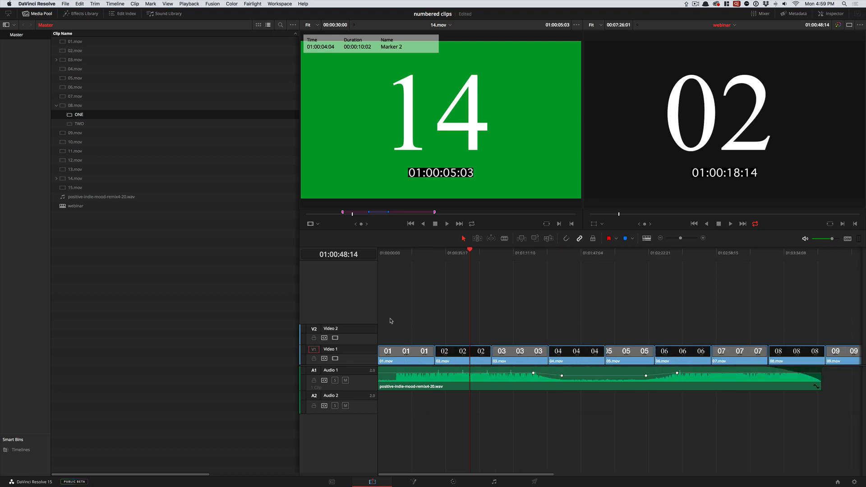
- Remove the audio attributes (Volume, Plugins, Equalizer) and Retime Effects from the music clip on Audio 1
key("super+minus")
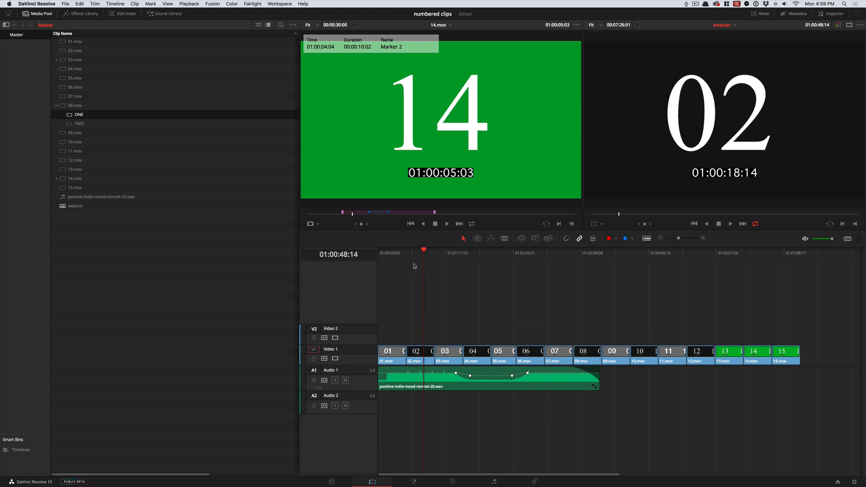
left_click(495, 381)
key("super+equal")
right_click(501, 380)
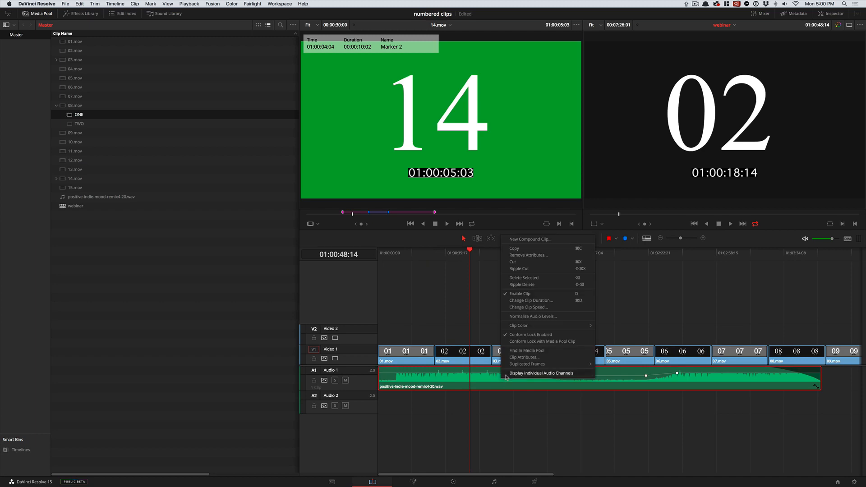
left_click(513, 258)
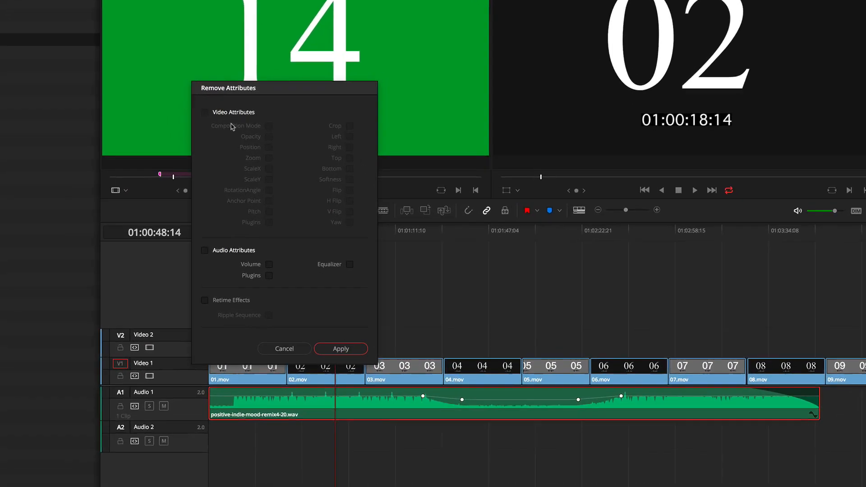
left_click_drag(225, 84, 273, 97)
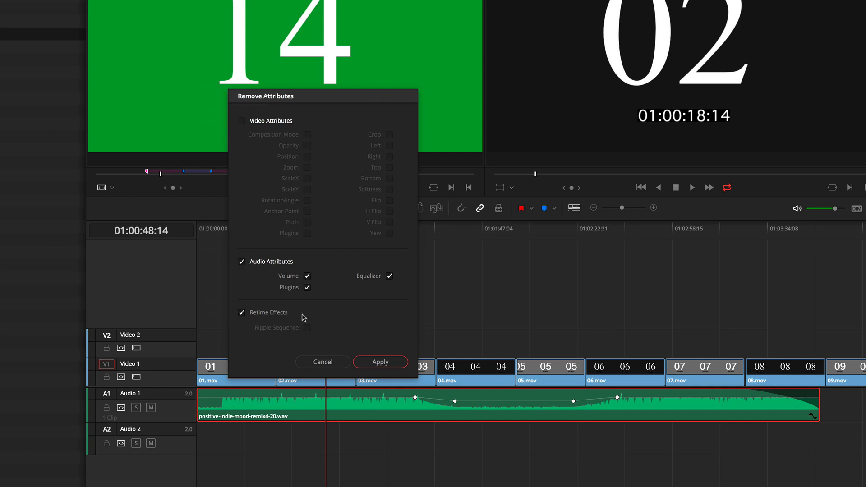
left_click(379, 363)
left_click(382, 313)
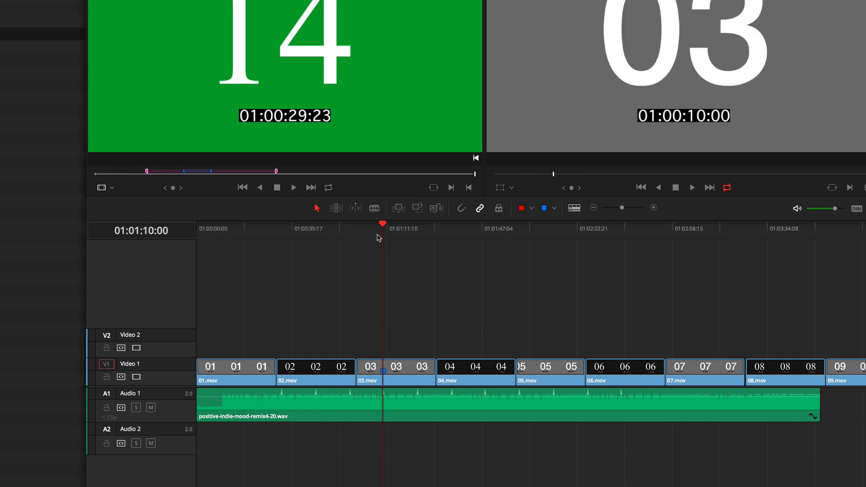
- Split 02.mov and the music clip in Razor Edit Mode, then undo both cuts
left_click_drag(382, 231, 390, 232)
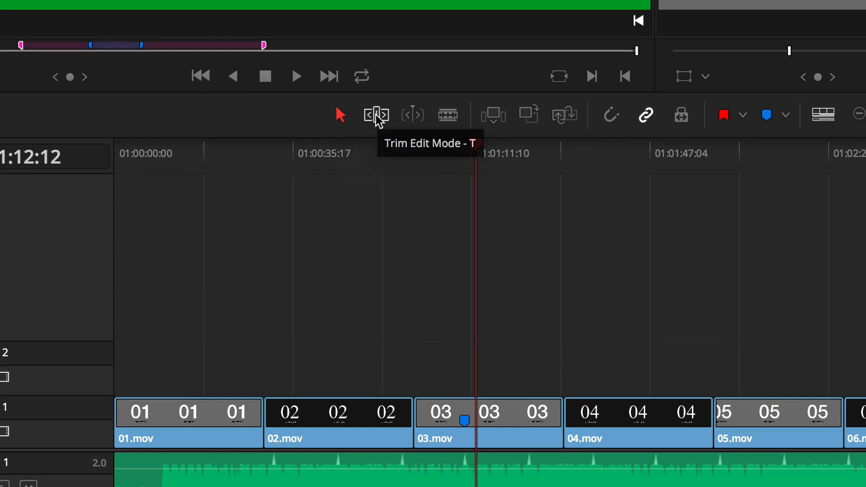
left_click(453, 119)
left_click(346, 419)
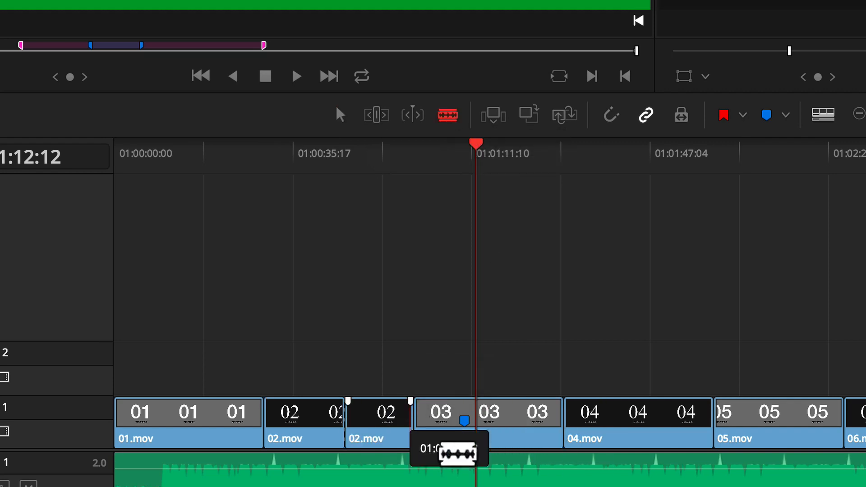
left_click(510, 470)
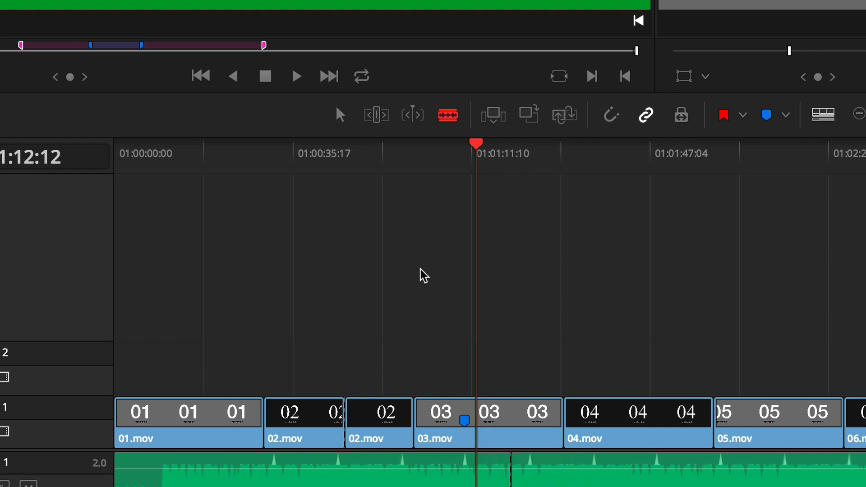
key("ctrl+z")
key("ctrl+z")
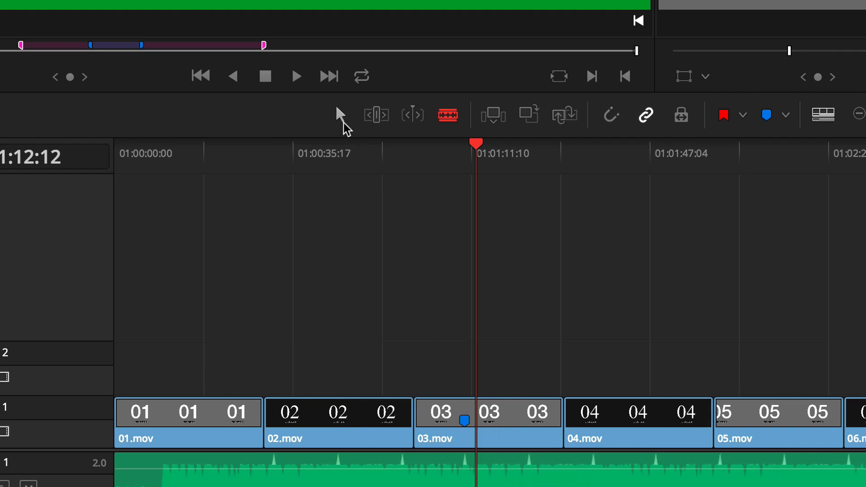
- Trim the end of 02.mov in Selection Mode to leave a gap before 03.mov, then undo the trim
left_click(339, 116)
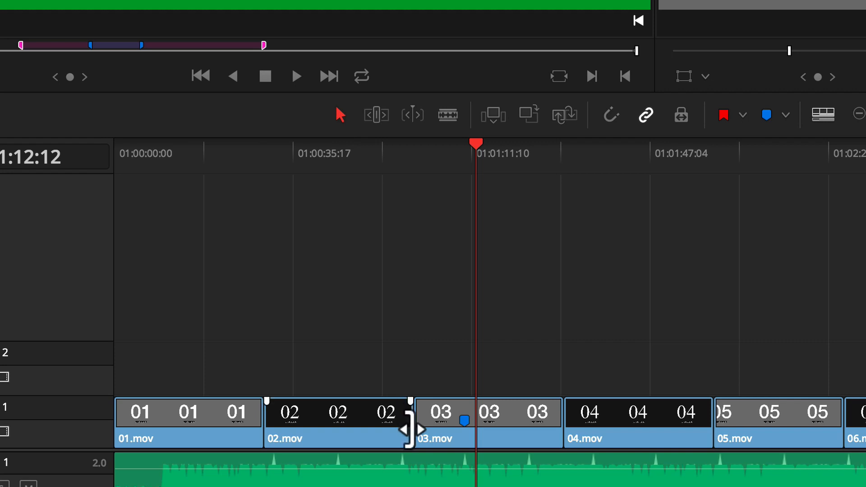
left_click_drag(409, 430, 331, 430)
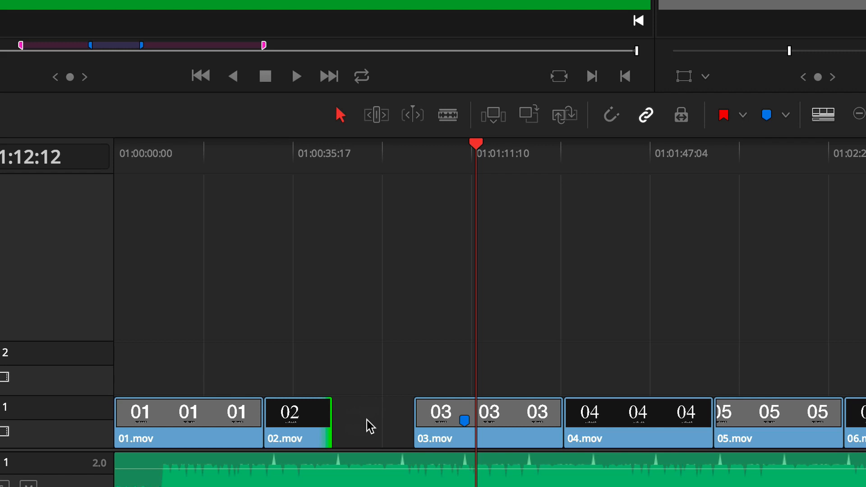
key("ctrl+z")
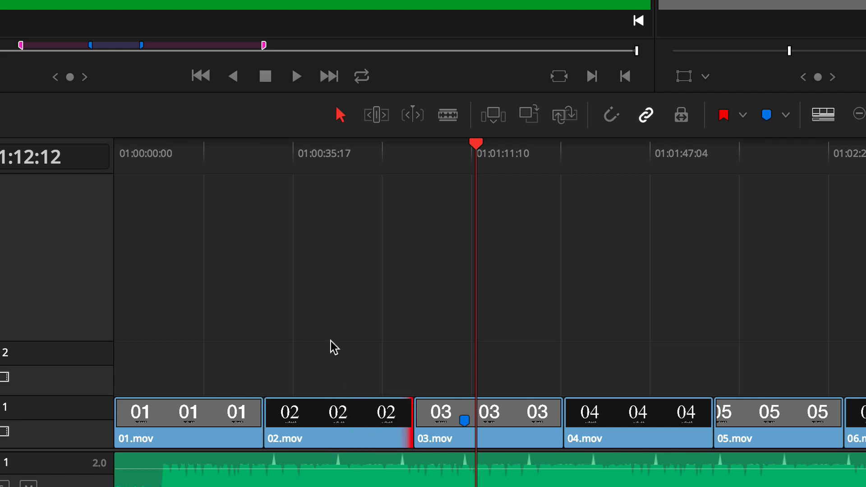
- In Trim Edit Mode, ripple trim the starts or ends of 01.mov through 09.mov to shorten them without leaving gaps
left_click(377, 116)
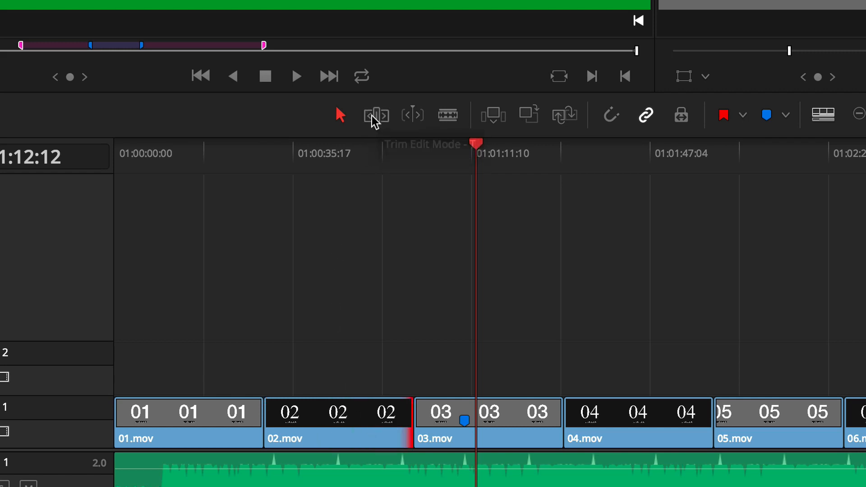
left_click_drag(412, 433, 347, 433)
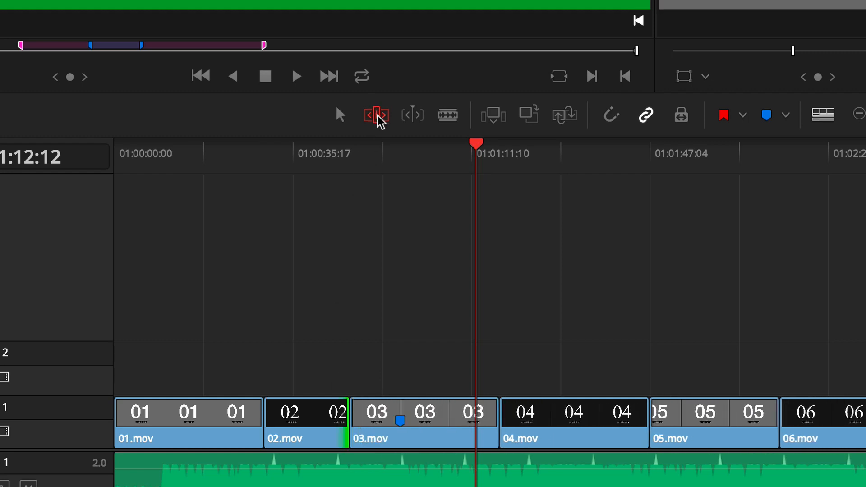
left_click_drag(280, 427, 203, 426)
left_click_drag(412, 435, 517, 431)
mouse_move(569, 430)
left_mouse_down()
mouse_move(518, 425)
mouse_move(573, 427)
left_mouse_up()
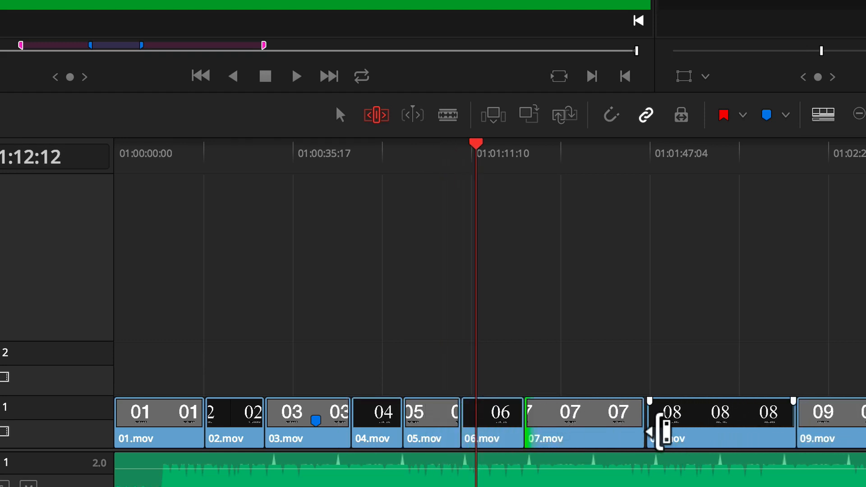
left_click_drag(642, 429, 571, 429)
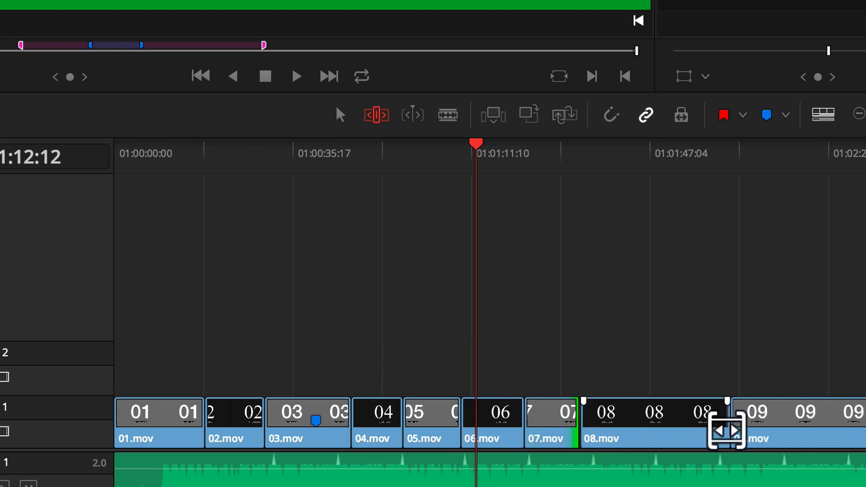
left_click_drag(727, 429, 627, 428)
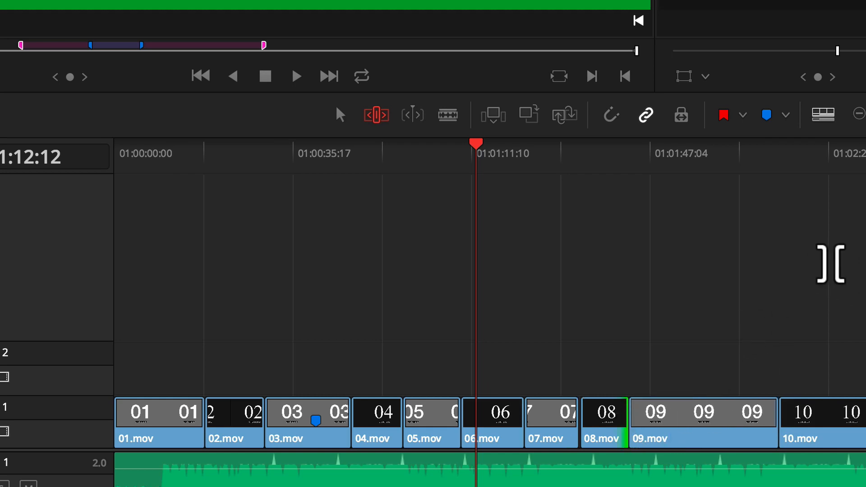
key("super+minus")
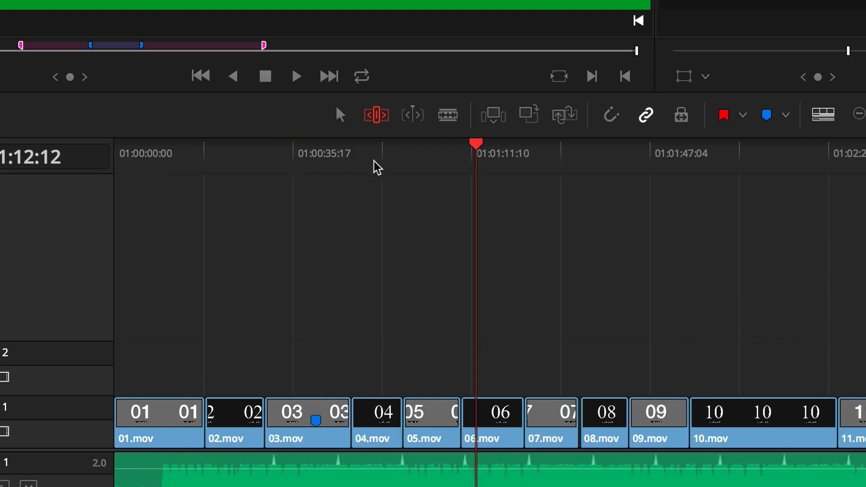
- Slip the content of 04.mov with the playhead at 01:00:52:20, then slide the clip about 2 seconds earlier between 03.mov and 05.mov
left_click(378, 168)
key("super+equal")
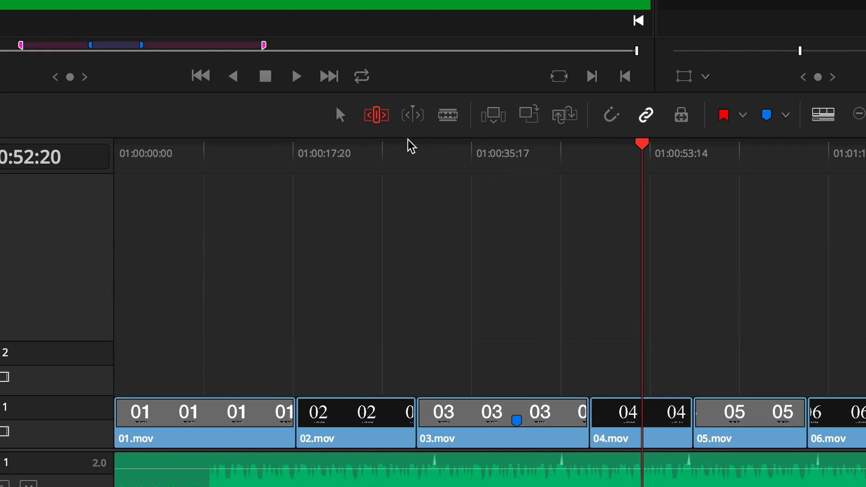
left_click(640, 433)
mouse_move(639, 433)
left_mouse_down()
mouse_move(651, 432)
mouse_move(625, 430)
left_mouse_up()
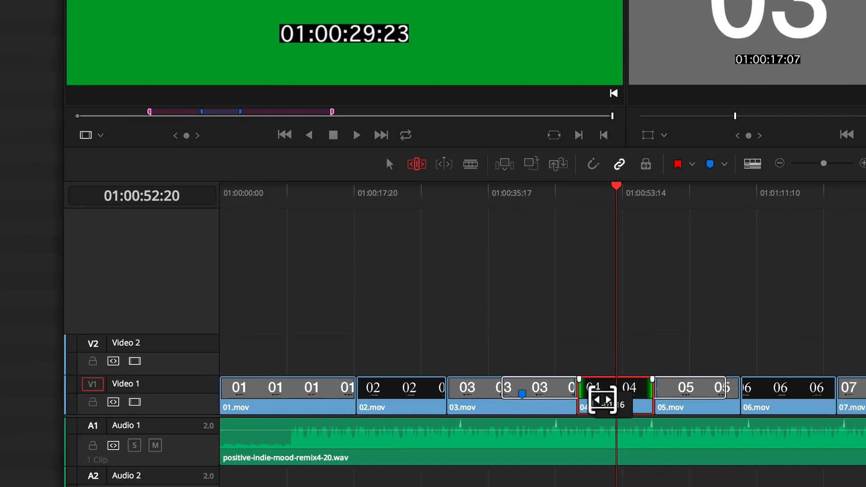
mouse_move(603, 400)
left_mouse_down()
mouse_move(629, 397)
mouse_move(598, 397)
mouse_move(611, 399)
left_mouse_up()
left_click_drag(575, 357, 594, 353)
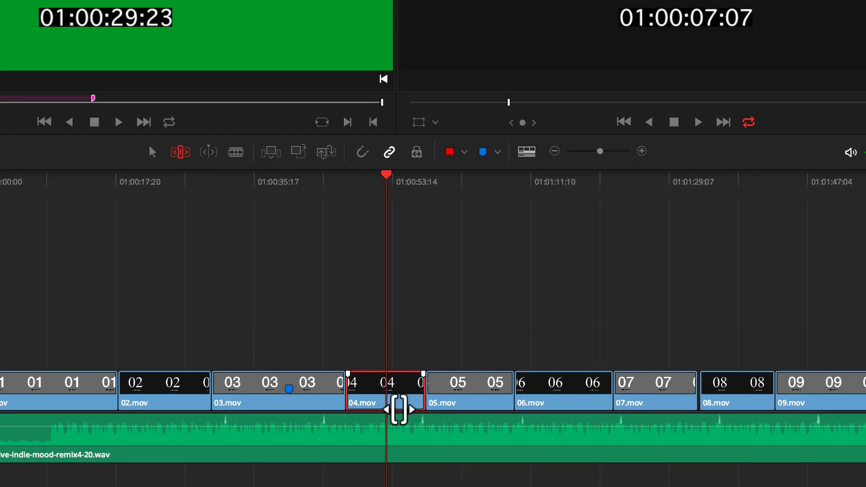
mouse_move(400, 410)
left_mouse_down()
mouse_move(431, 412)
mouse_move(379, 412)
mouse_move(402, 410)
mouse_move(388, 413)
left_mouse_up()
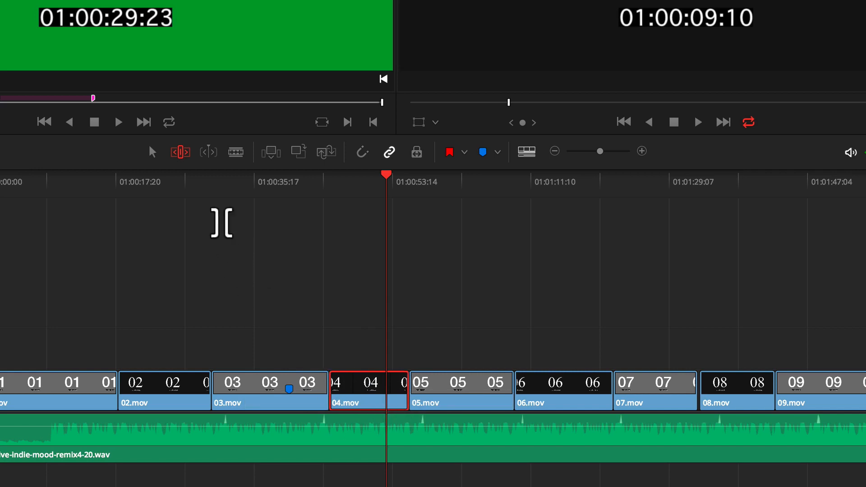
- Turn on Dynamic Trim Mode and roll the edit point between 04.mov and 05.mov back and forth using dynamic playback
left_click(208, 153)
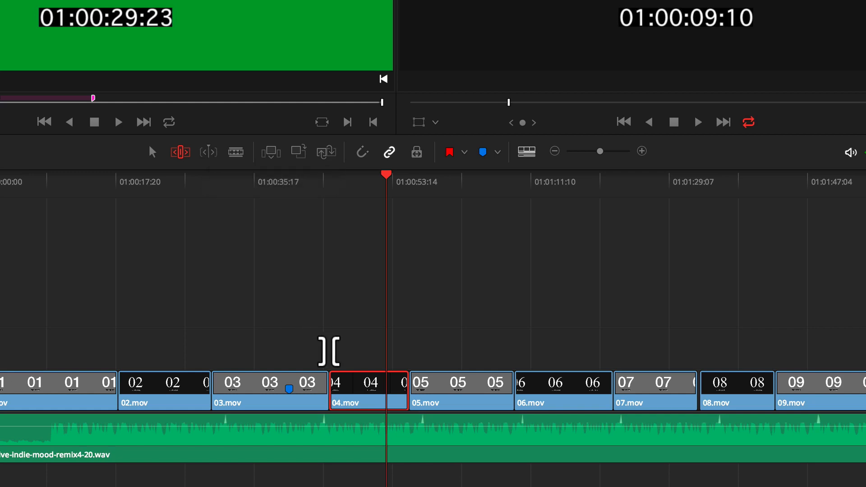
key("Down")
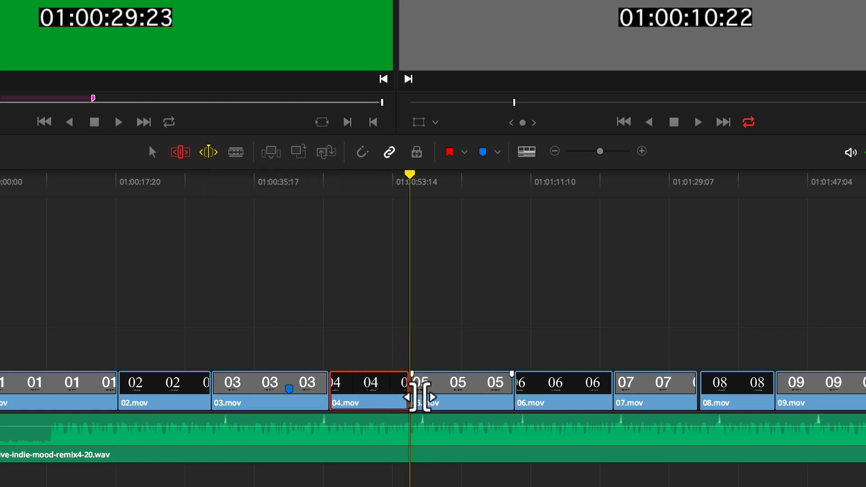
left_click(419, 397)
key("l")
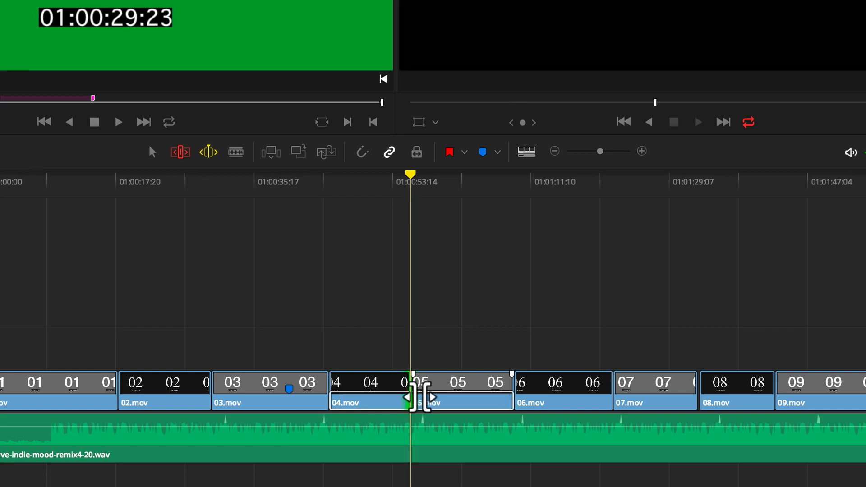
key("j")
key("j")
key("k")
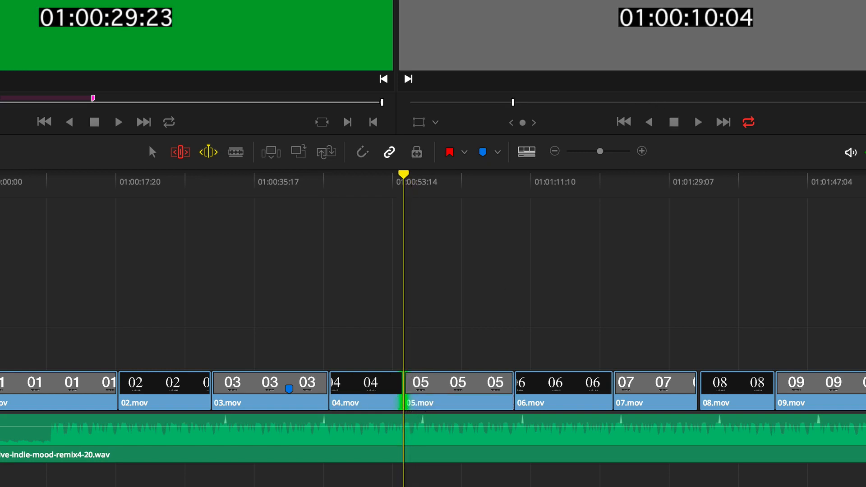
left_click_drag(404, 396, 412, 396)
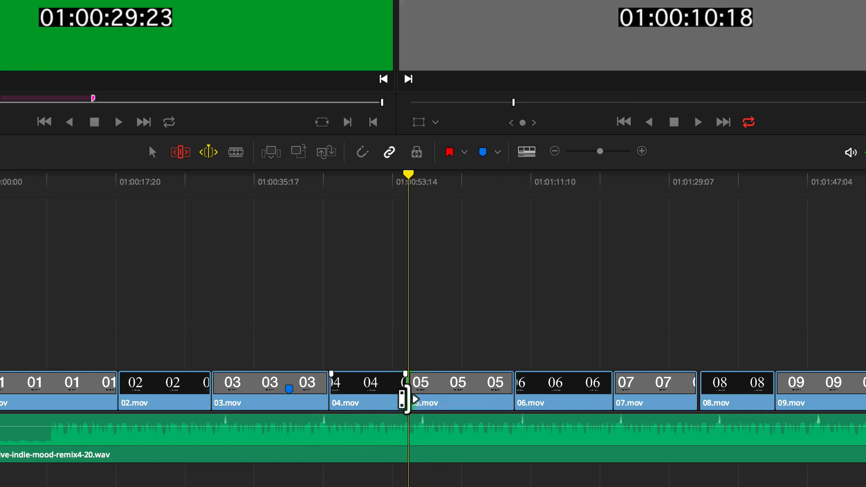
- Dynamically ripple trim about 5 seconds off the end of 04.mov and about 5 seconds off the start of 05.mov
left_click(406, 398)
key("j")
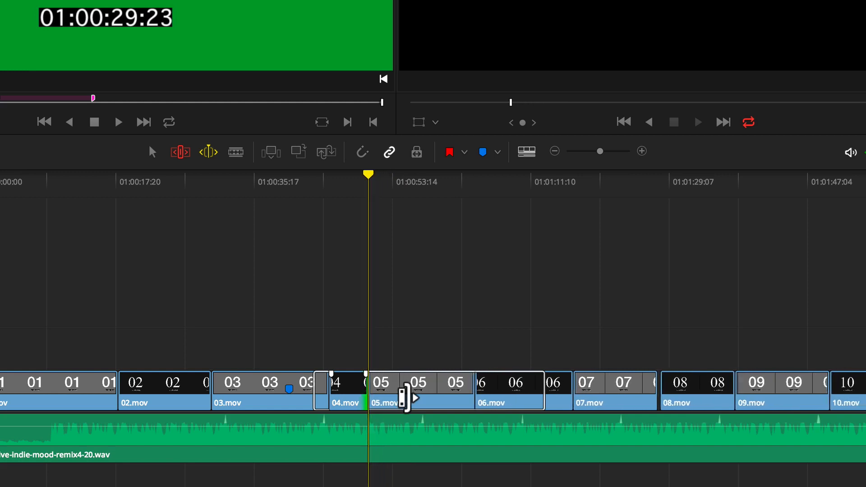
key("k")
left_click(383, 396)
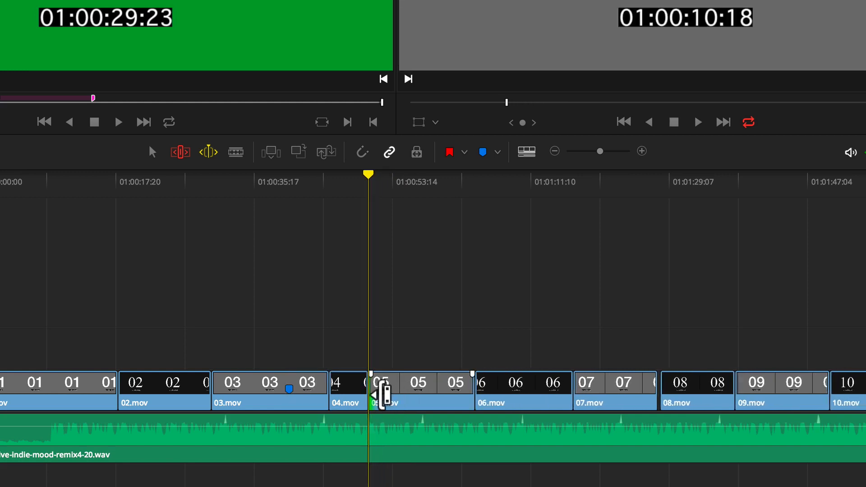
key("l")
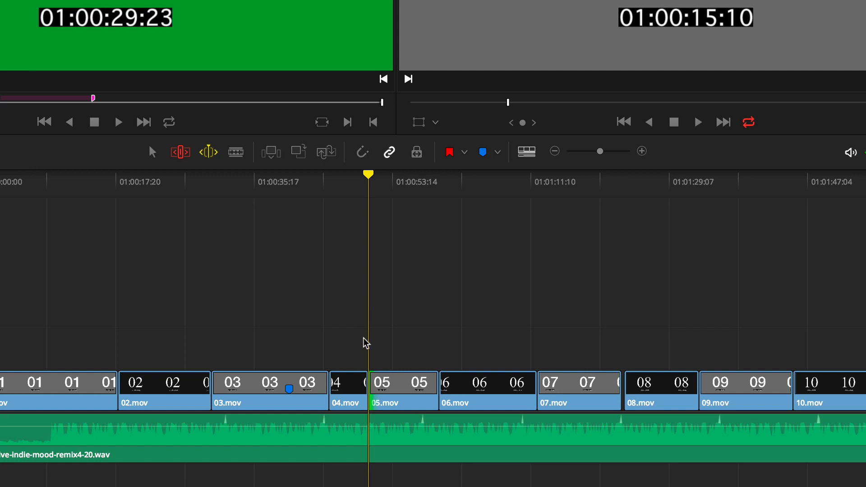
- Switch Dynamic Trim Mode to Slide and slide 05.mov about 1 second later between 04.mov and 06.mov
left_click(208, 159)
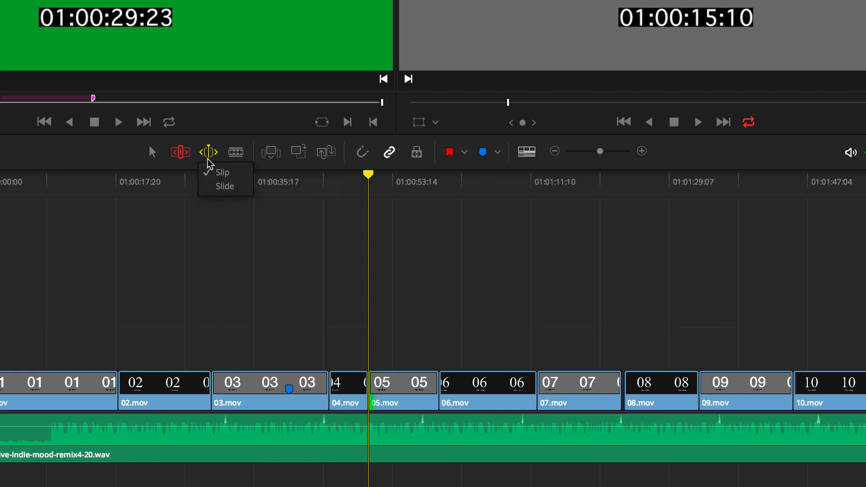
left_click(219, 187)
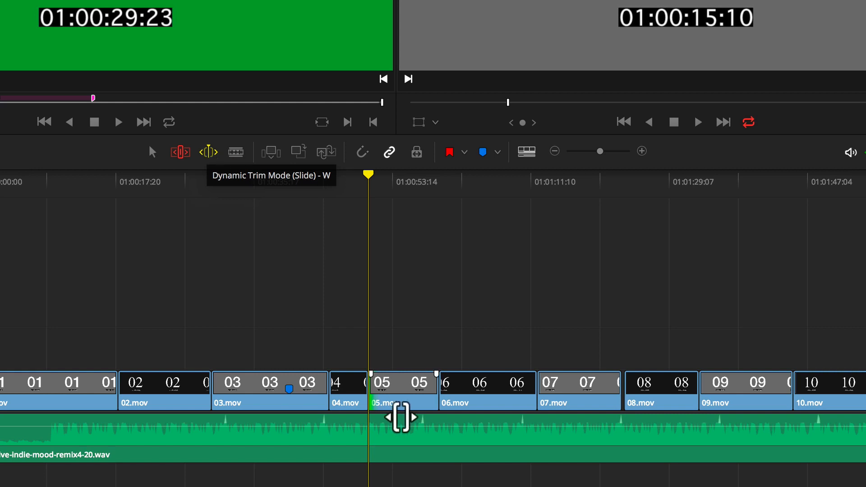
left_click(401, 397)
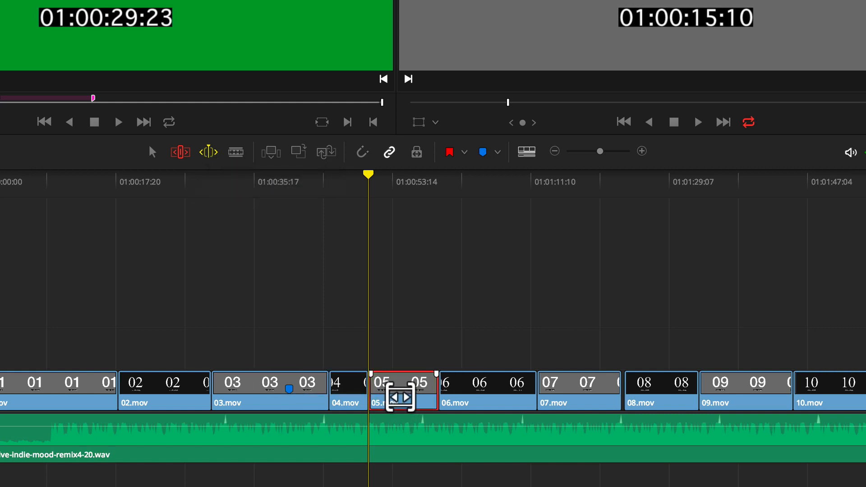
key("l")
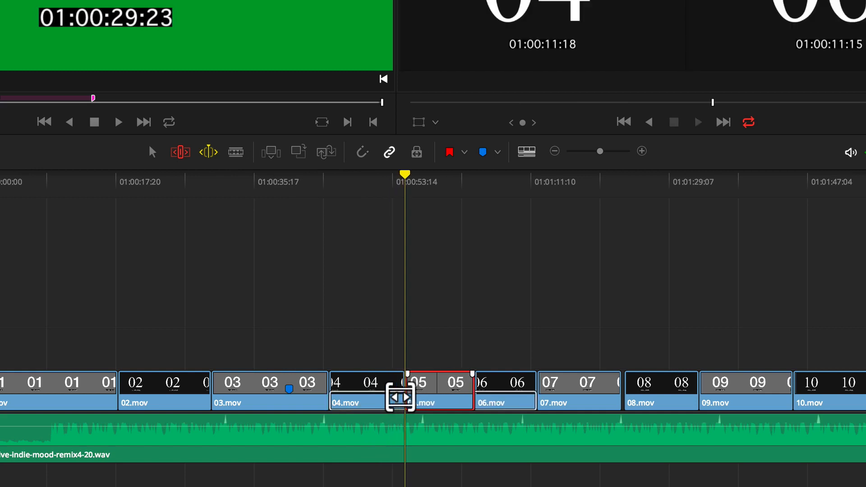
key("j")
key("l")
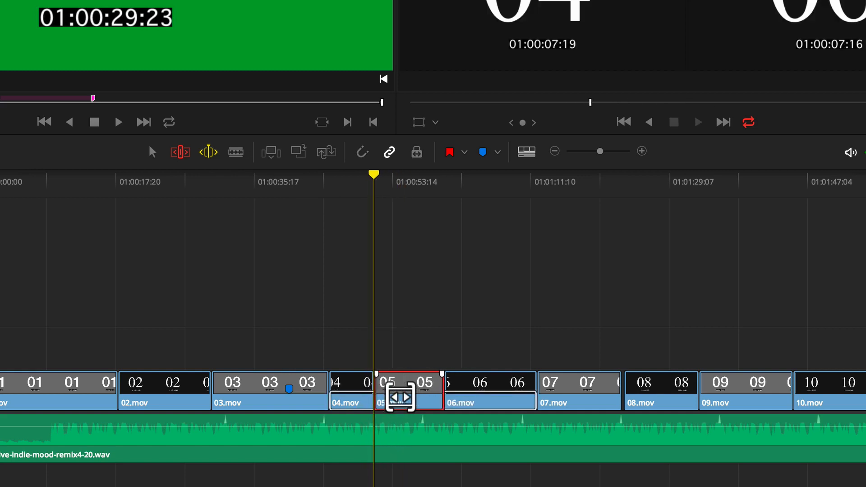
key("k")
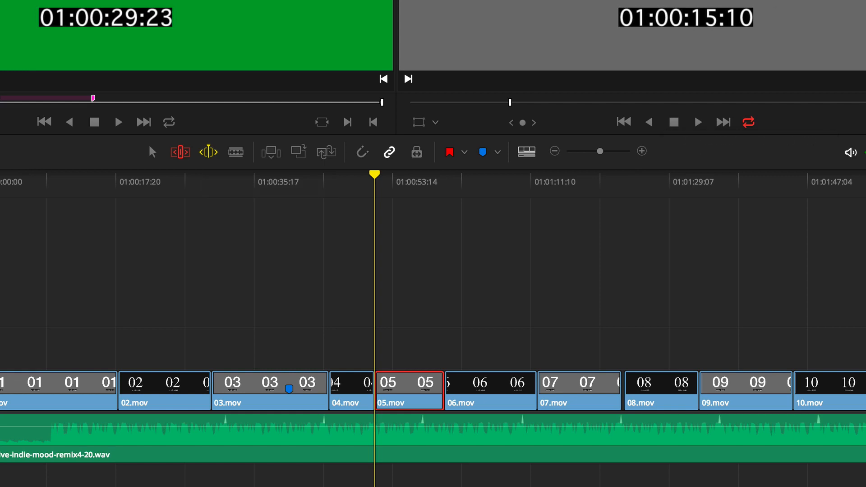
- Return to Selection Mode, deselect 05.mov, and switch off Stop and Go To Last Position for the timeline viewer
left_click(152, 152)
left_click(394, 213)
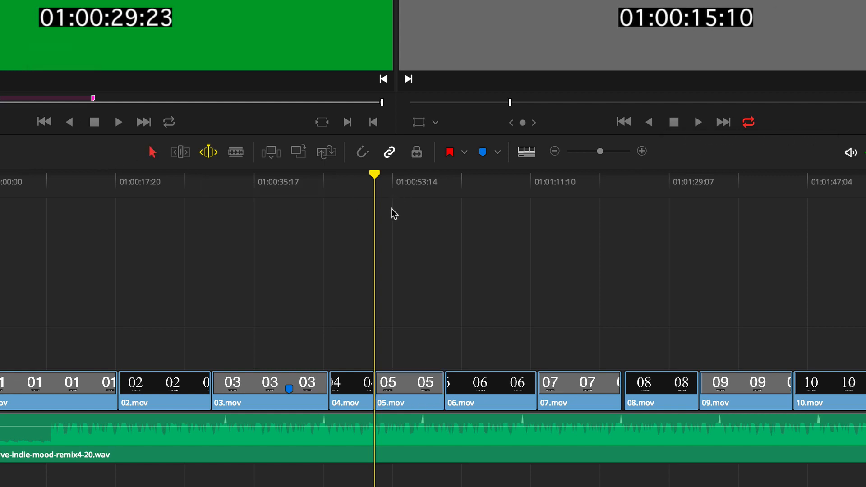
key("slash")
right_click(674, 122)
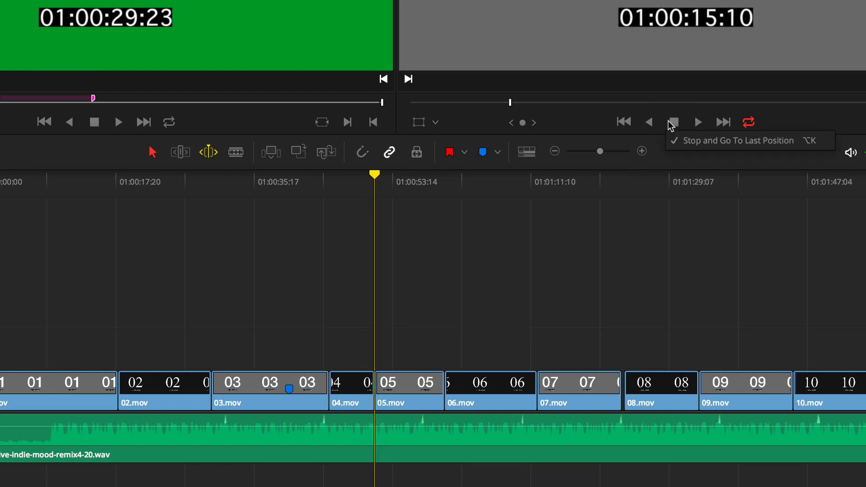
left_click(684, 142)
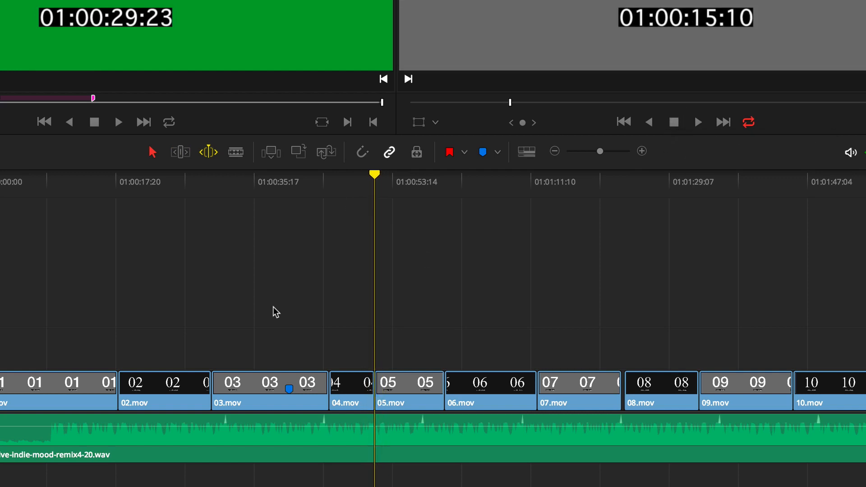
- Place the playhead at 01:00:09:11 within 01.mov and look through the timeline's track locking and Auto Track Selector commands
left_click(404, 188)
left_click_drag(266, 190, 50, 185)
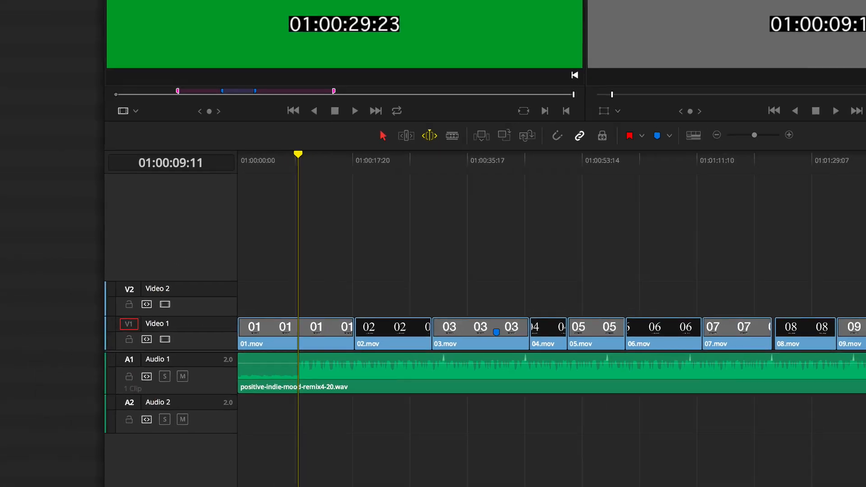
left_click(115, 4)
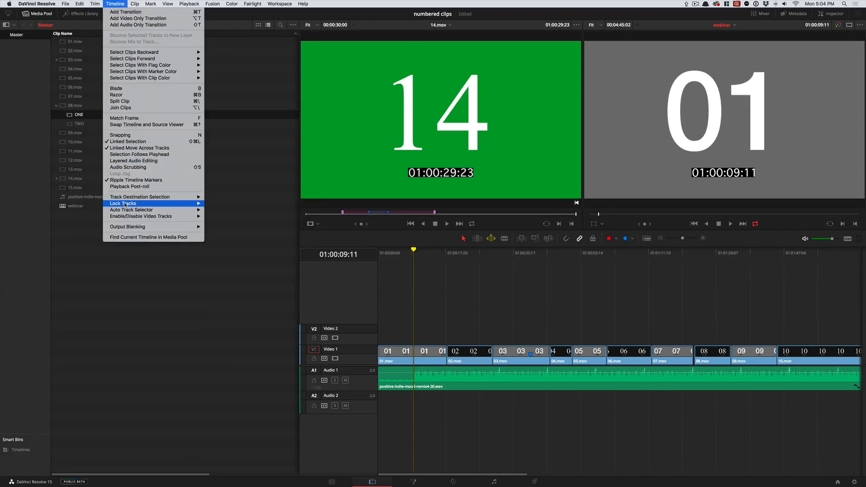
mouse_move(125, 204)
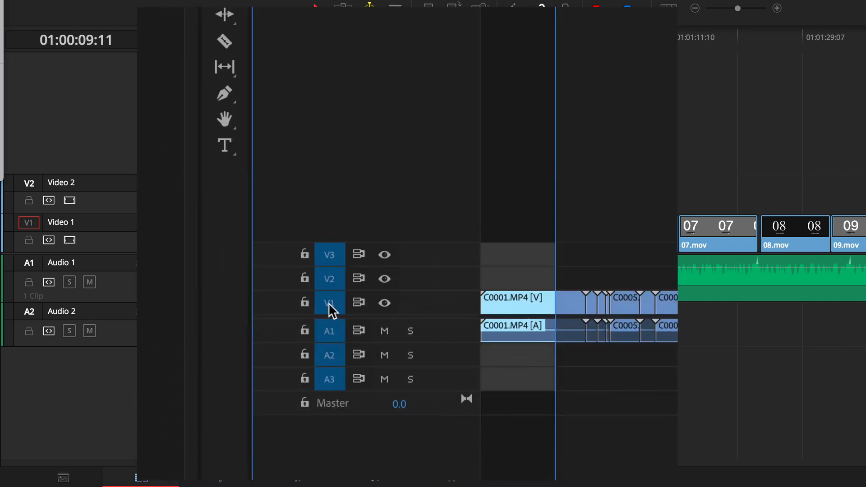
- In the Premiere Pro timeline, turn off track targeting for V1, V2, V3, A1, A2 and A3
left_click(330, 309)
left_click(330, 280)
left_click(329, 259)
left_click(329, 331)
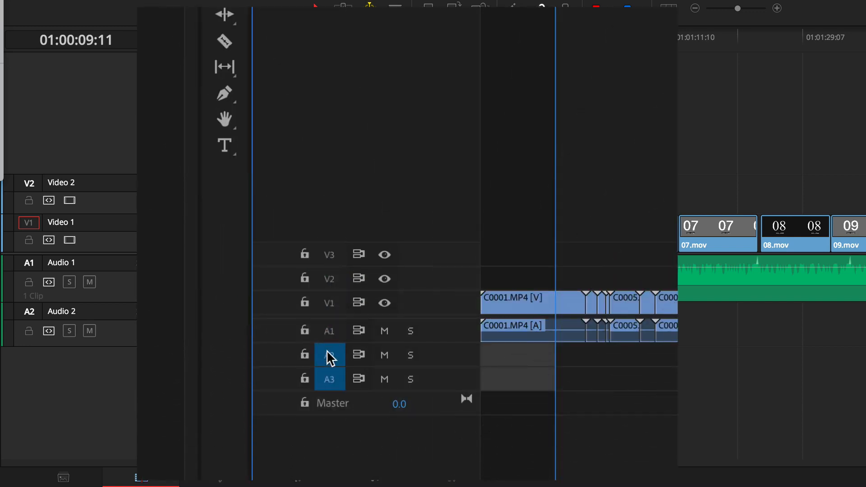
left_click(330, 358)
left_click(329, 380)
- Turn track targeting back on for the V1 to V3 and A1 to A3 tracks in Premiere Pro
left_click(329, 303, "shift")
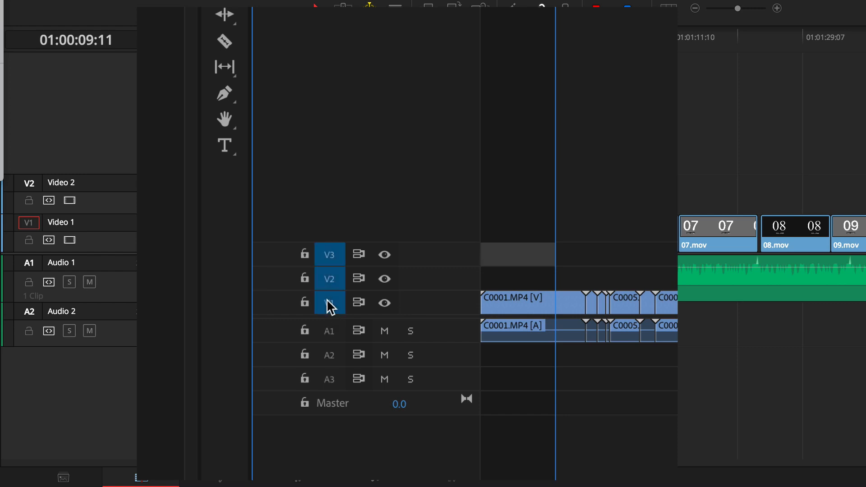
left_click(329, 333)
left_click(330, 357, "shift")
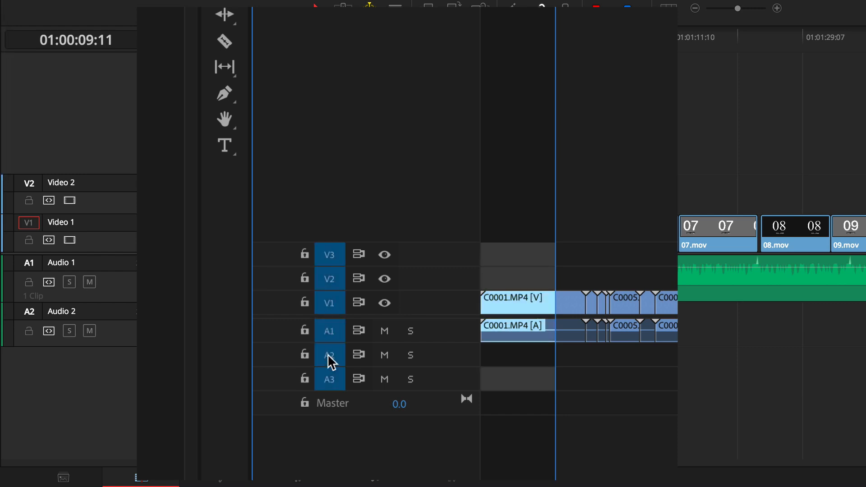
left_click(327, 358)
left_click(327, 357)
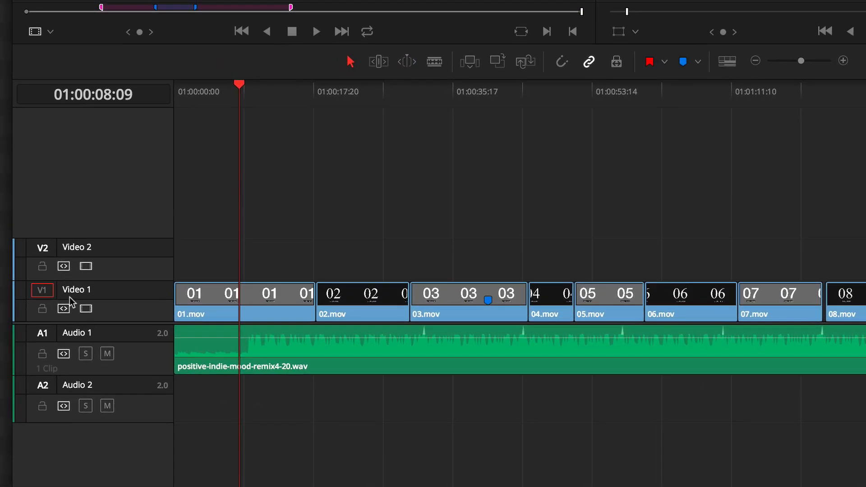
- Back in DaVinci Resolve, mark a range in the webinar timeline with an in point at 01:00:08:15 and an out point at 01:00:16:10
left_click(241, 100)
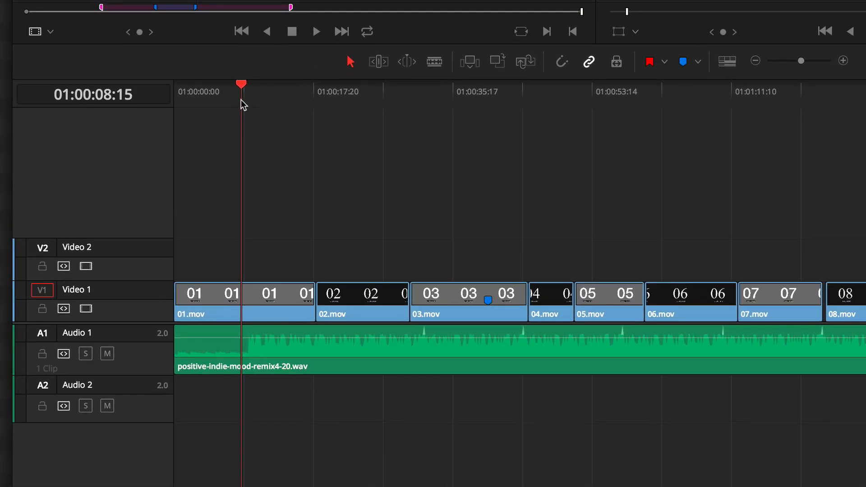
key("i")
left_click_drag(242, 100, 302, 97)
key("o")
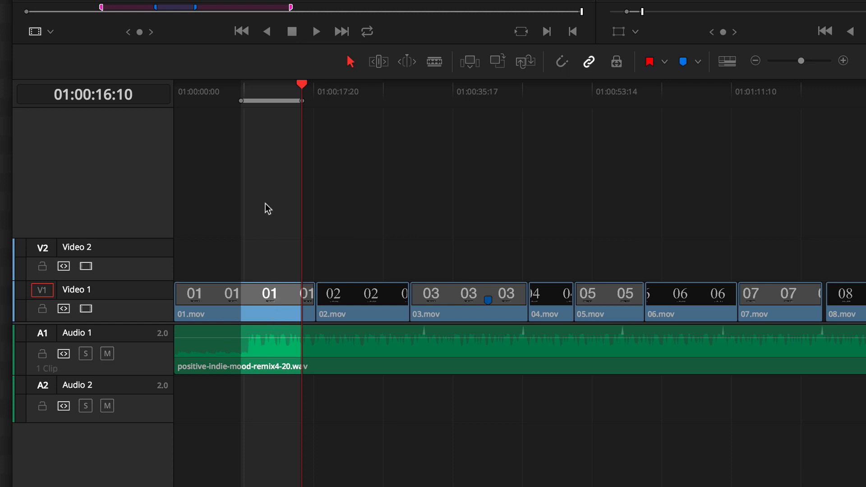
- Delete the marked range from both Video 1 and Audio 1, leaving a gap, and undo the deletion
key("BackSpace")
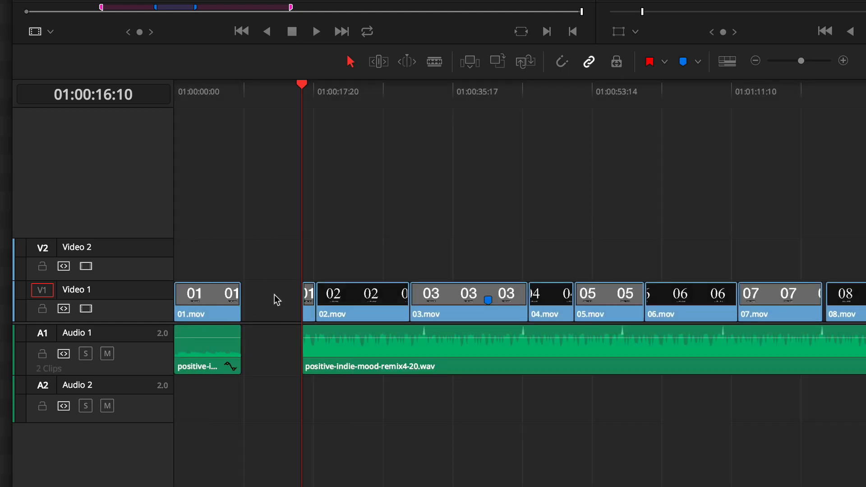
key("ctrl+z")
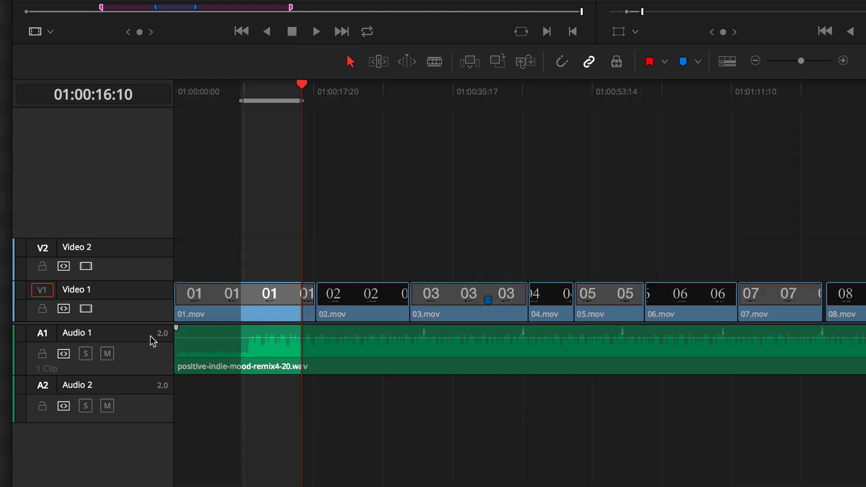
- Turn off Auto Track Selector for Audio 1, delete the marked range from 01.mov leaving a gap, and undo the deletion
left_click(63, 356)
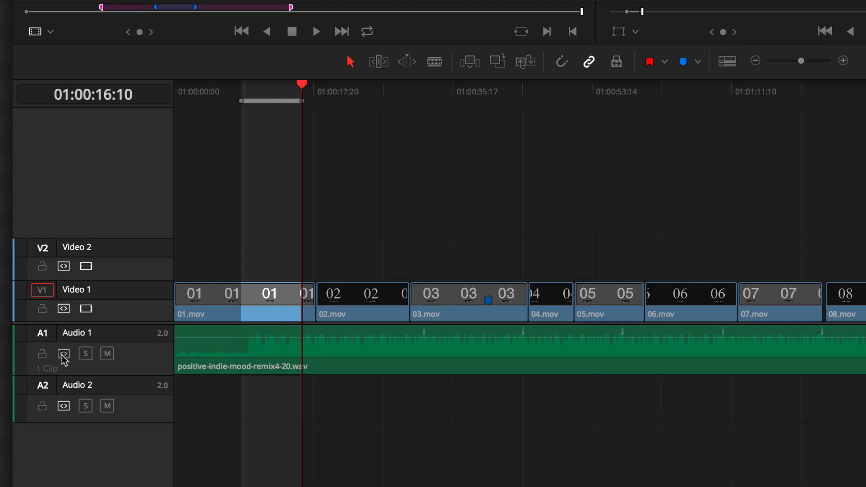
key("BackSpace")
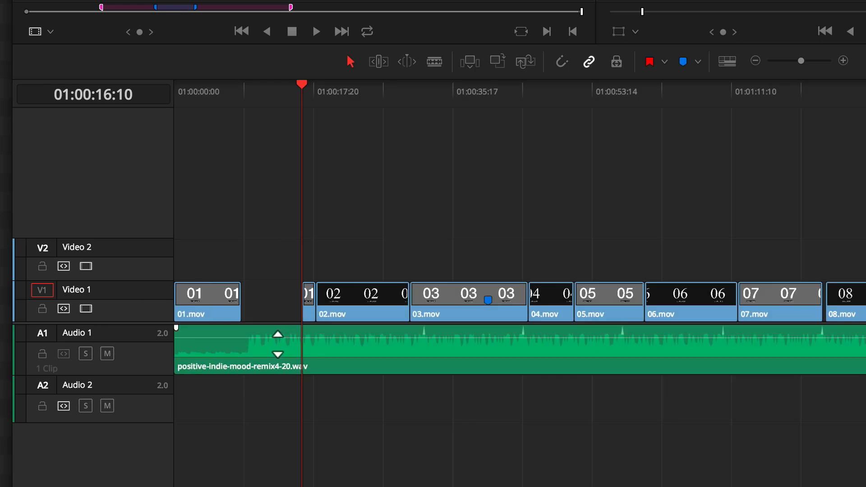
key("ctrl+z")
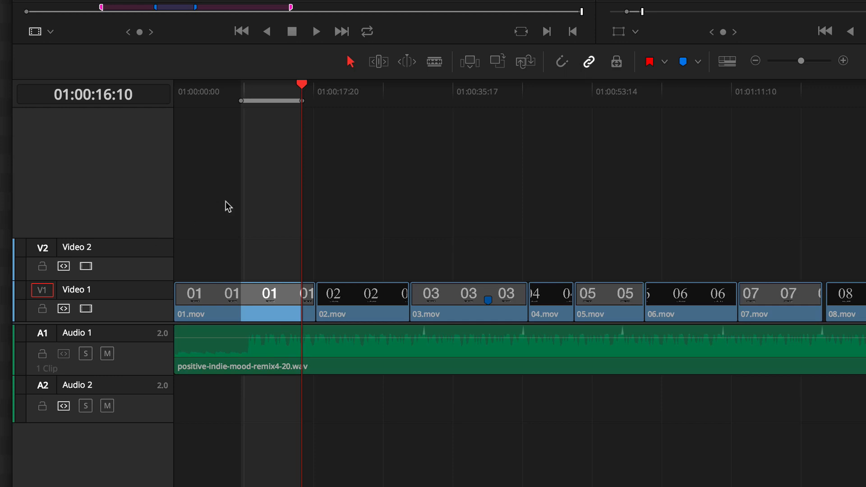
- Ripple delete the marked range from Video 1 only, undo it, and turn Audio 1's Auto Track Selector back on
key("shift+BackSpace")
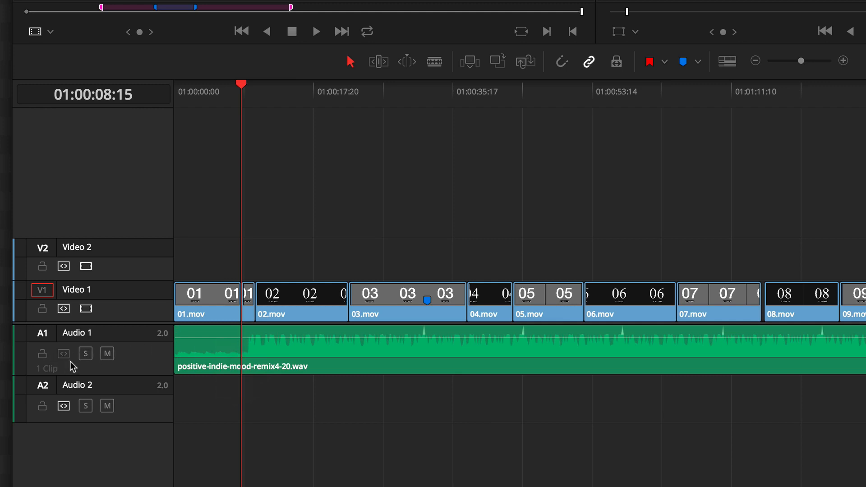
key("ctrl+z")
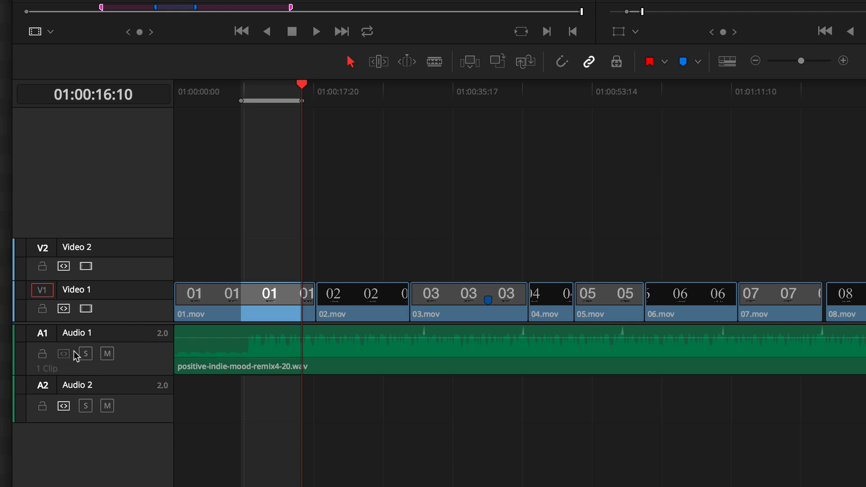
left_click(68, 354)
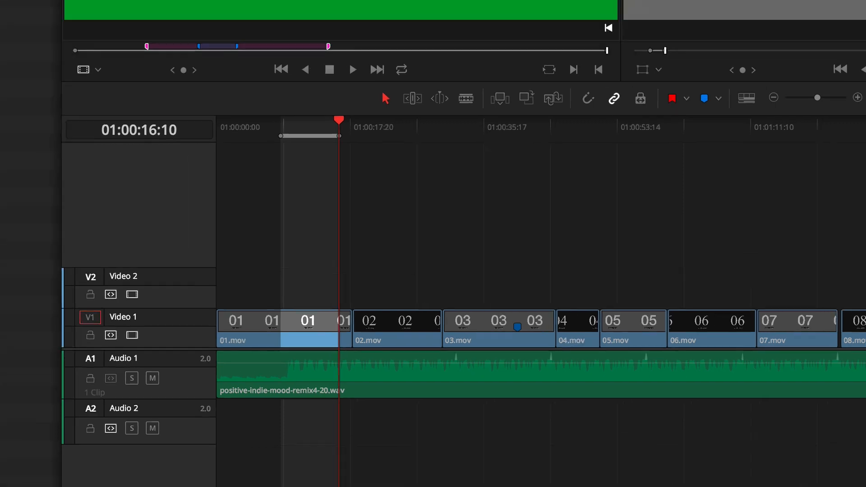
- Examine the Auto Track Selector commands and their shortcuts for the video and audio tracks
left_click(71, 5)
mouse_move(112, 5)
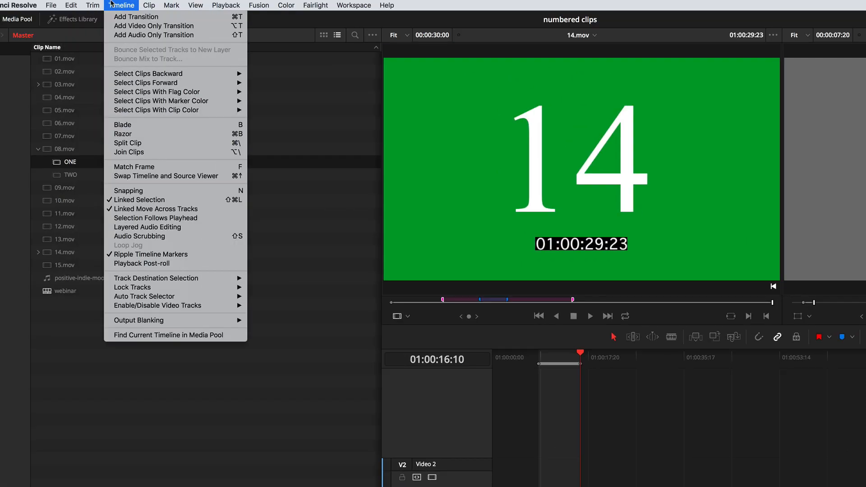
mouse_move(136, 297)
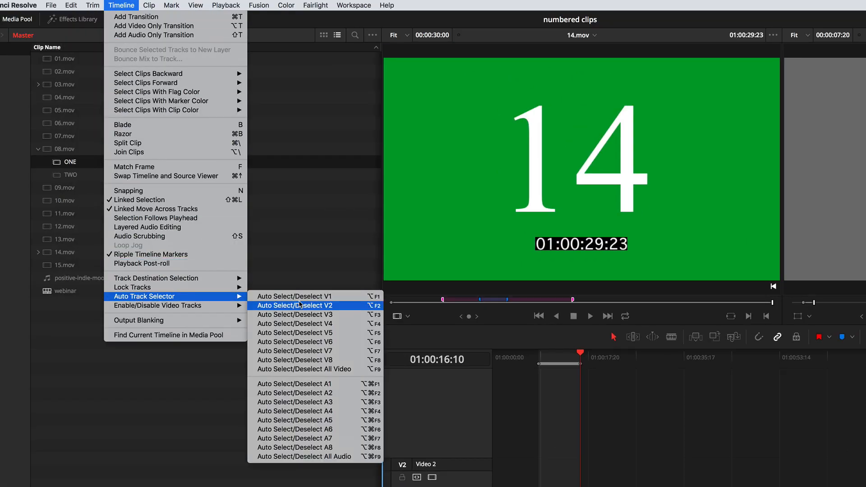
left_click(564, 432)
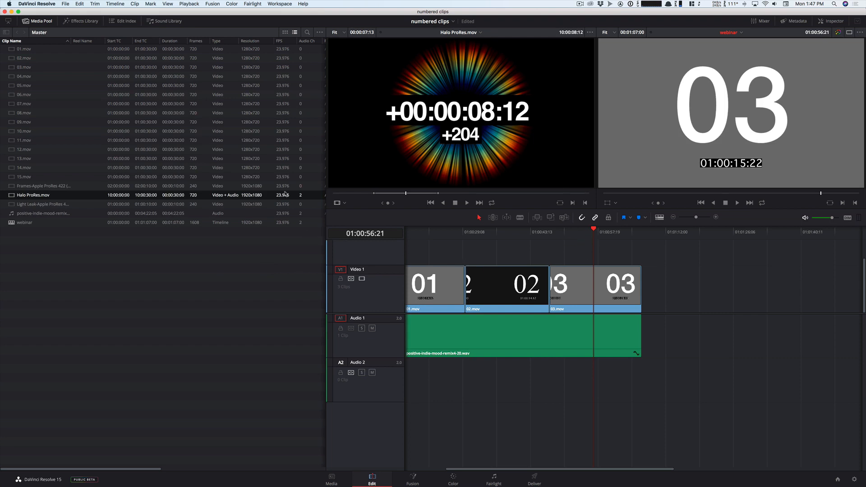
left_click(95, 3)
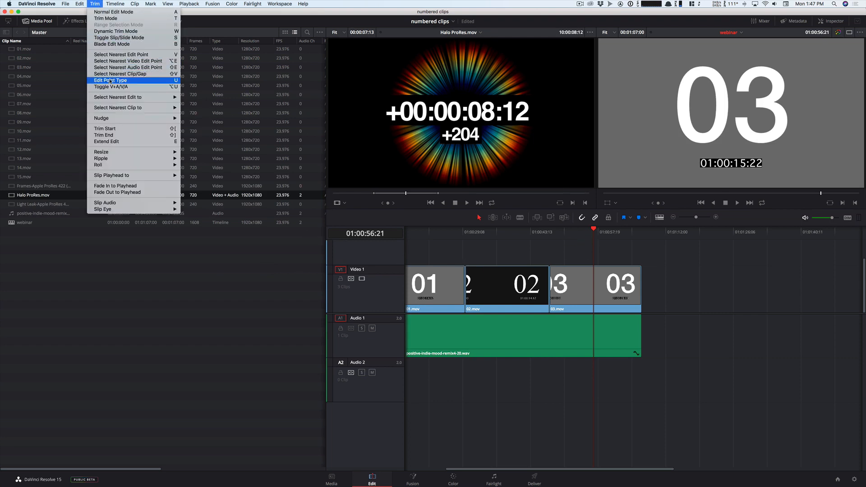
mouse_move(121, 174)
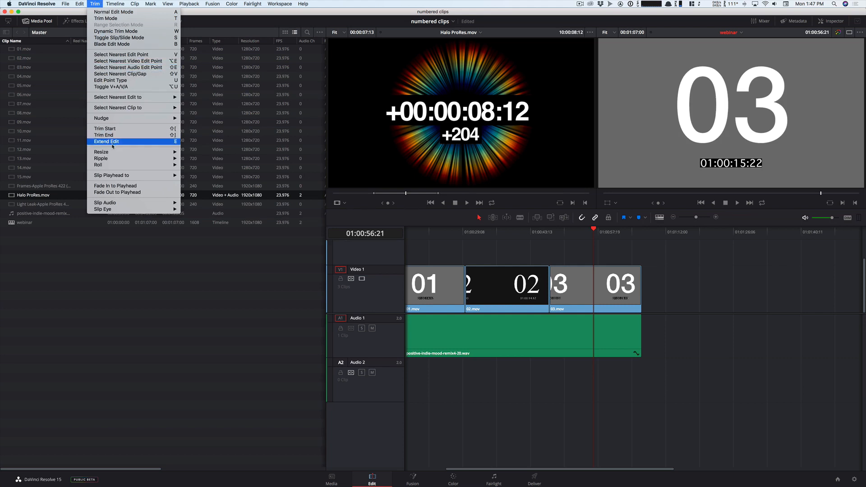
left_click(96, 4)
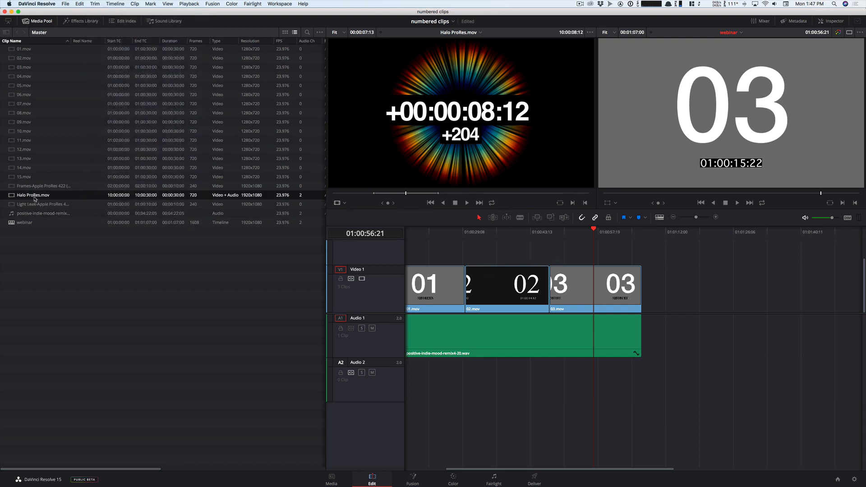
- Overwrite the marked range of Halo ProRes.mov onto the end of the webinar timeline
mouse_move(406, 193)
left_mouse_down()
mouse_move(455, 193)
mouse_move(408, 193)
left_mouse_up()
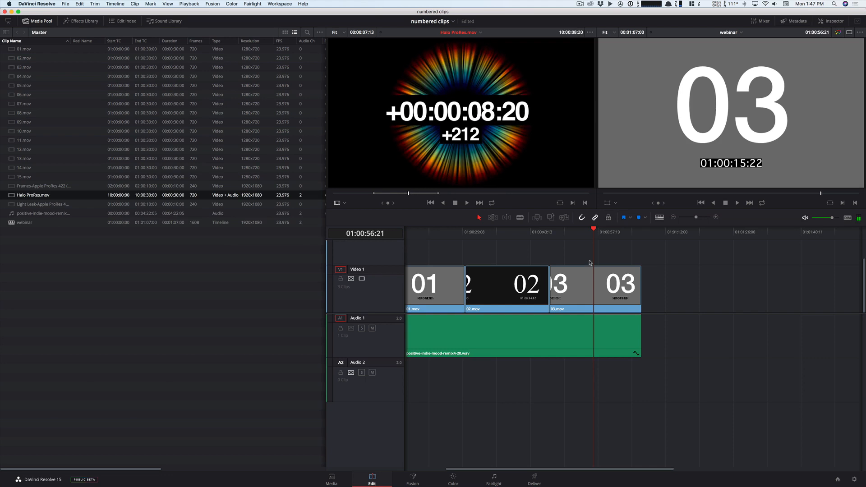
left_click(626, 241)
key("End")
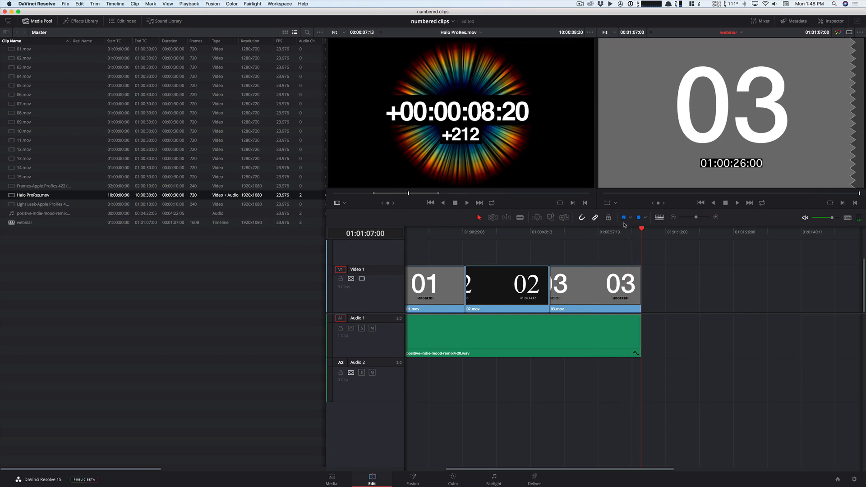
left_click(549, 219)
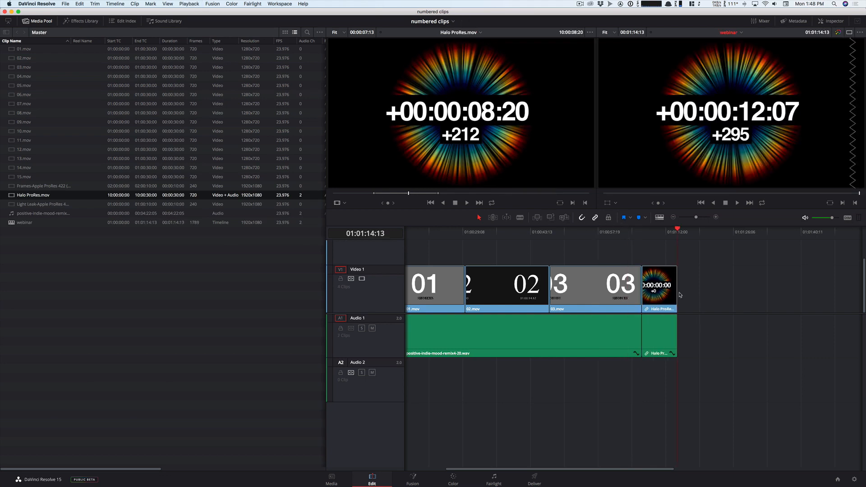
- Lengthen the linked Halo ProRes.mov clip slightly at its end and select it
left_click_drag(680, 295, 716, 297)
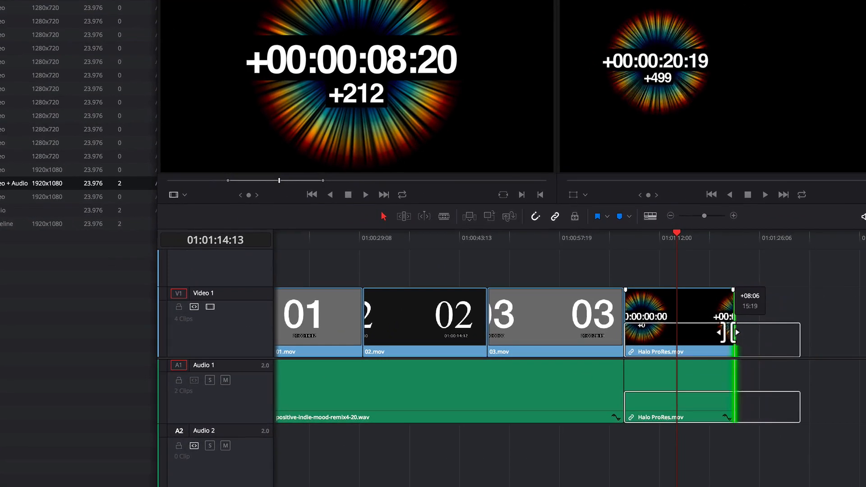
left_click_drag(727, 332, 718, 332)
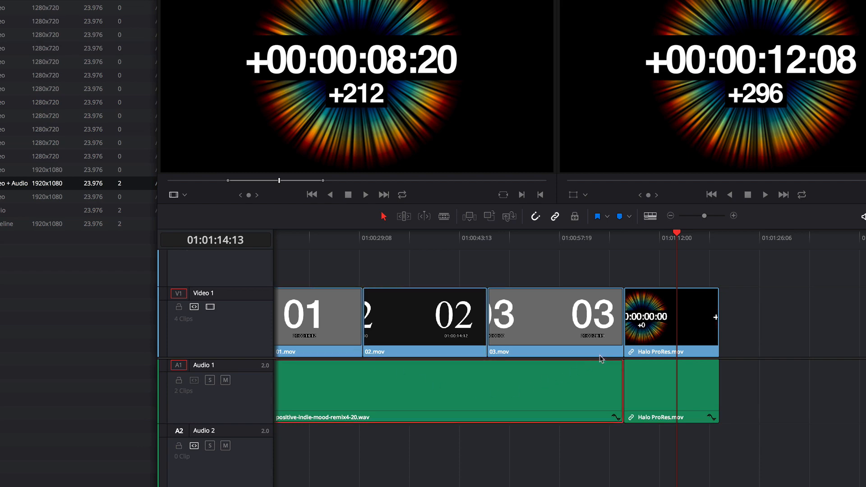
left_click(659, 336)
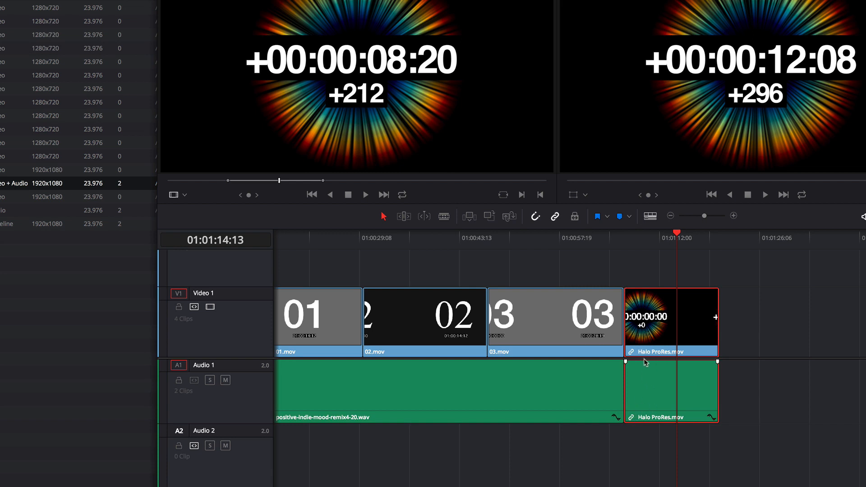
- Show the timeline clips in the simplest clip view without thumbnails, with maximum video track height and taller audio tracks
left_click(646, 220)
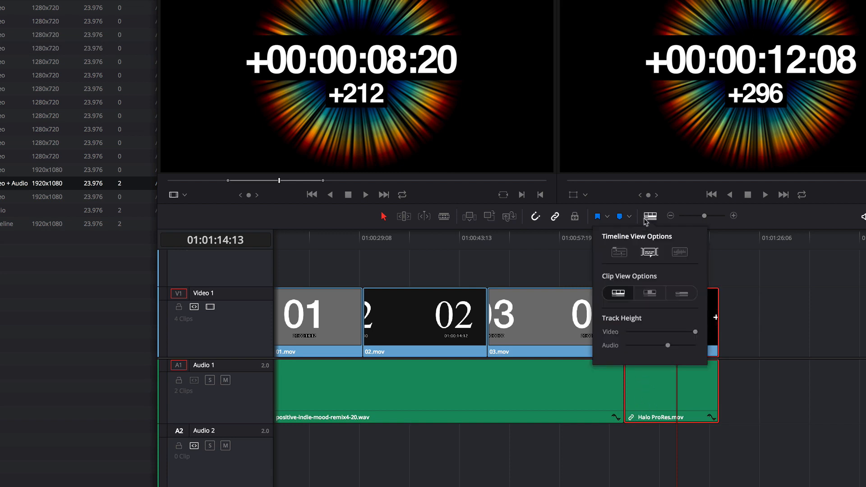
left_click(681, 294)
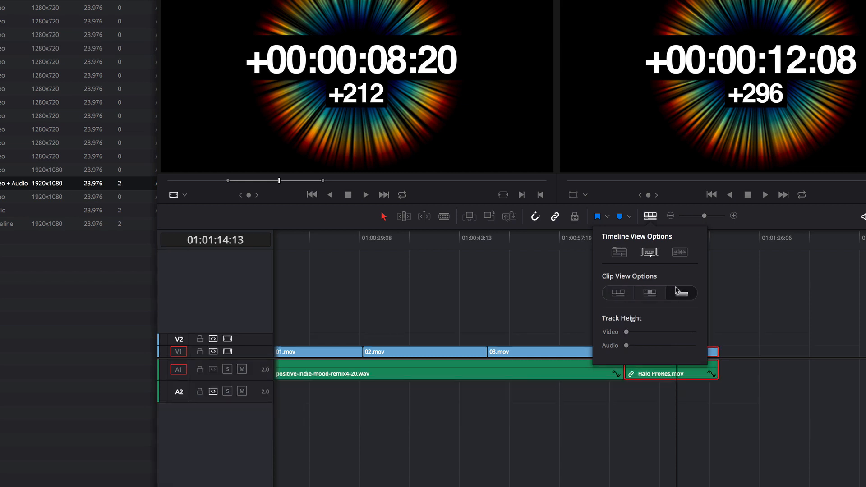
left_click_drag(651, 332, 695, 332)
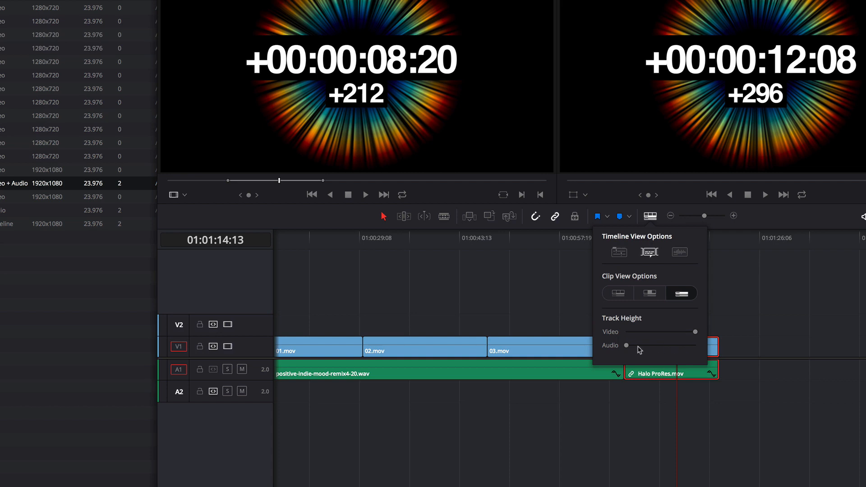
left_click_drag(638, 348, 677, 349)
- Trim the end of 03.mov to 01:01:03:14 on Video 1 only, undo the trim, and turn on Audio 1's Auto Track Selector
mouse_move(600, 239)
left_mouse_down()
mouse_move(625, 247)
mouse_move(603, 240)
left_mouse_up()
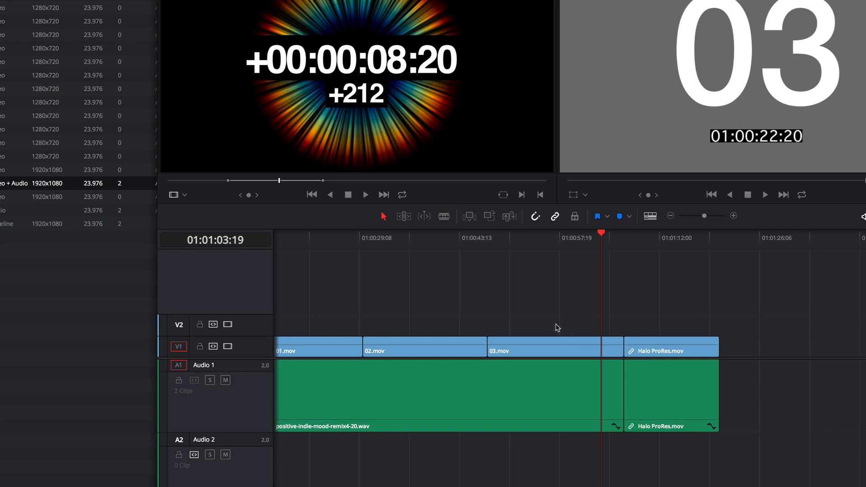
left_click_drag(604, 245, 600, 244)
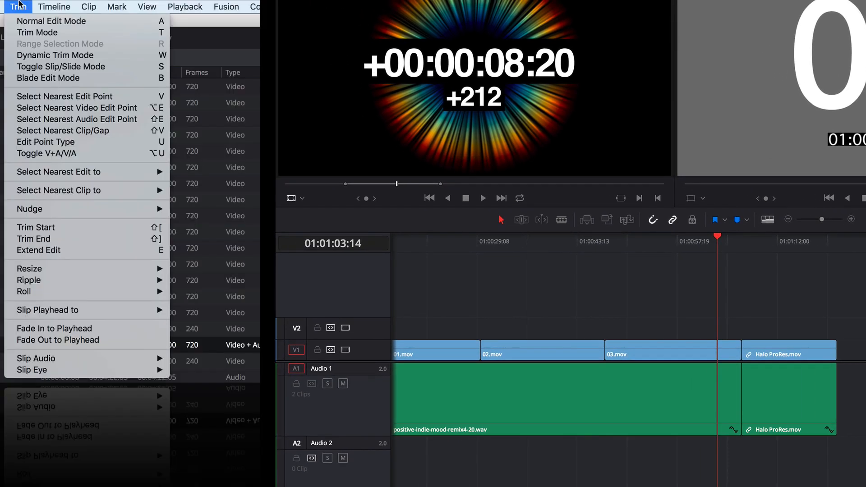
left_click(38, 239)
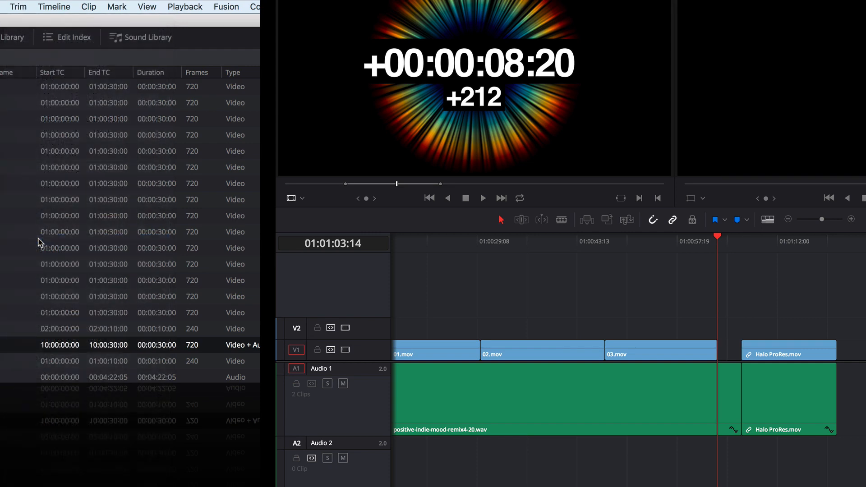
left_click(311, 384)
key("super+z")
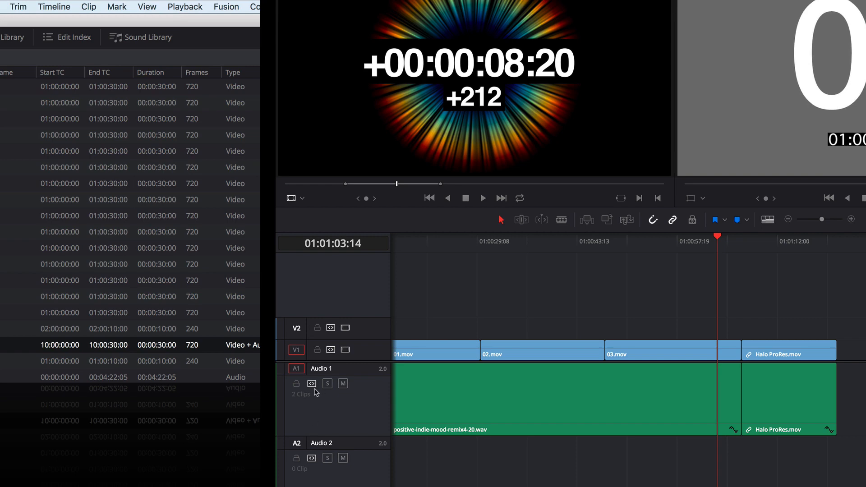
- Use Trim End to cut 03.mov and the Audio 1 music clip back to the playhead, and undo it
left_click(19, 6)
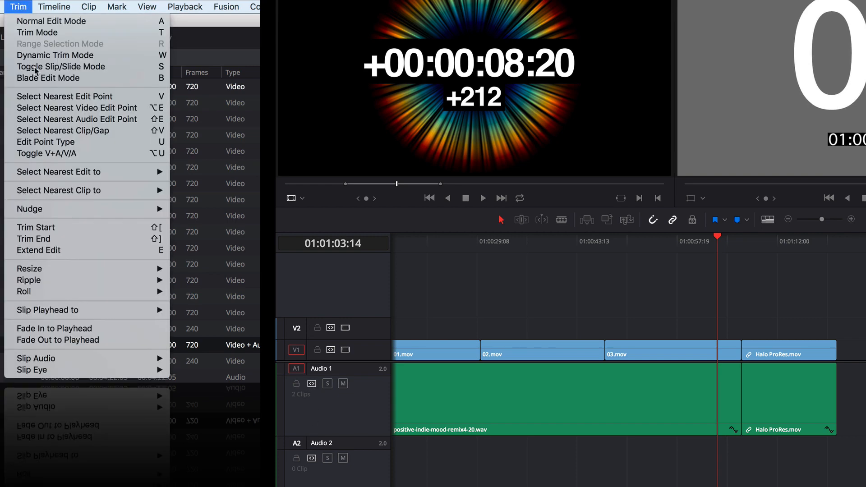
left_click(67, 241)
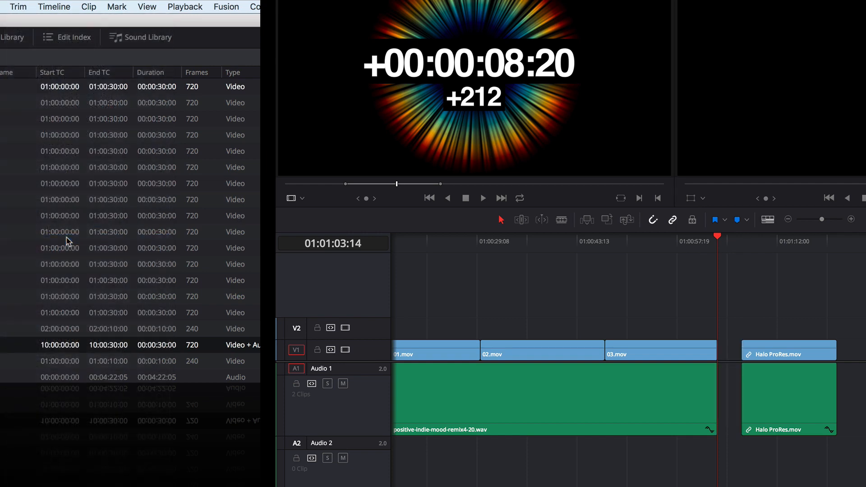
key("super+z")
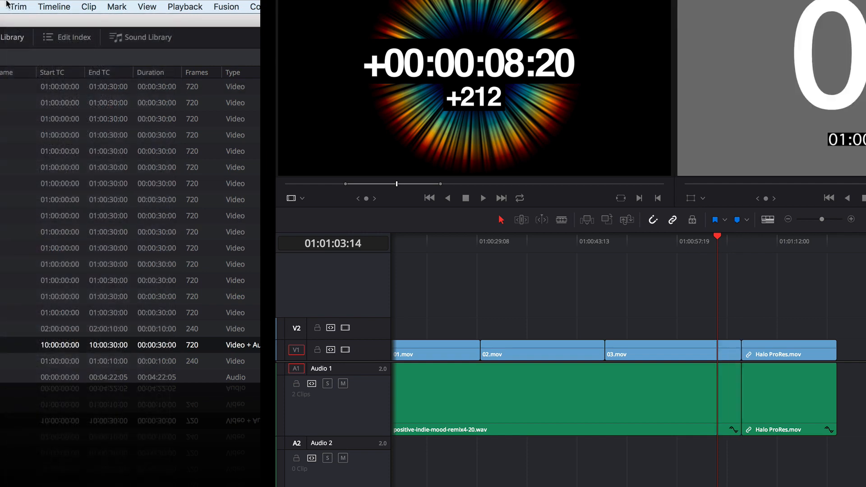
- Resize the ends of 03.mov and the music clip to the playhead, leaving gaps, and undo the resize
left_click(17, 6)
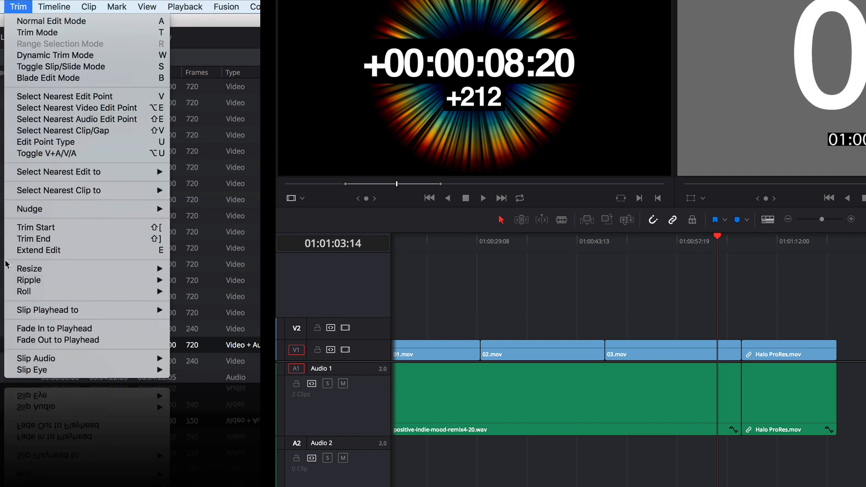
mouse_move(16, 270)
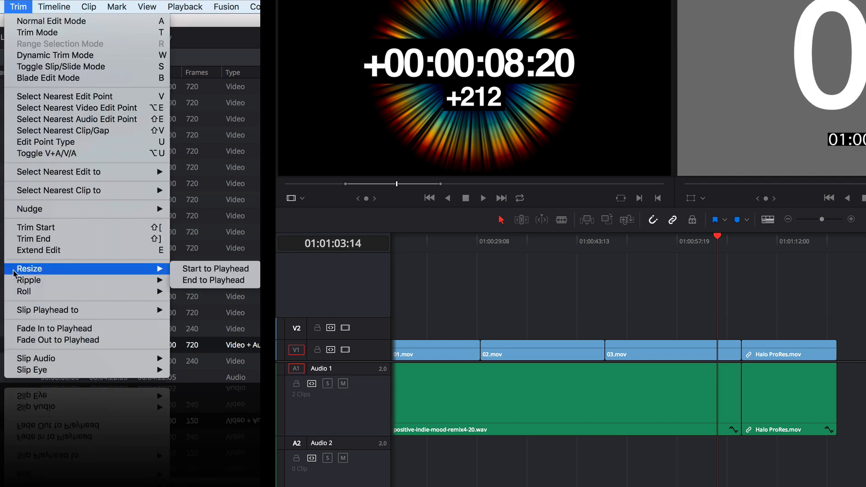
left_click(185, 281)
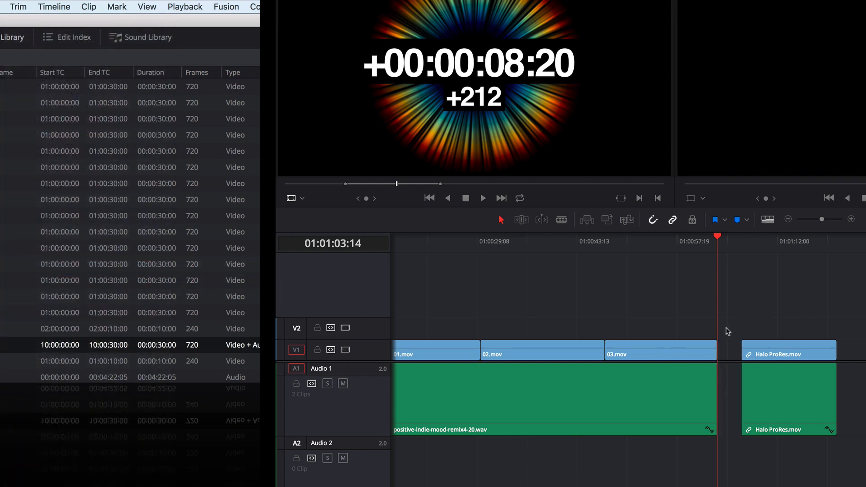
key("super+z")
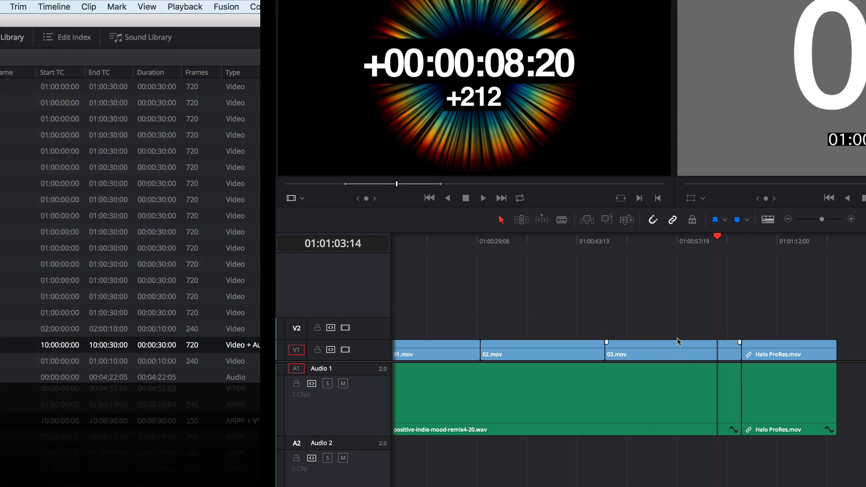
- Ripple the ends of 03.mov and the music clip to the playhead, closing the gap, and undo the ripple
left_click(17, 6)
left_click(17, 5)
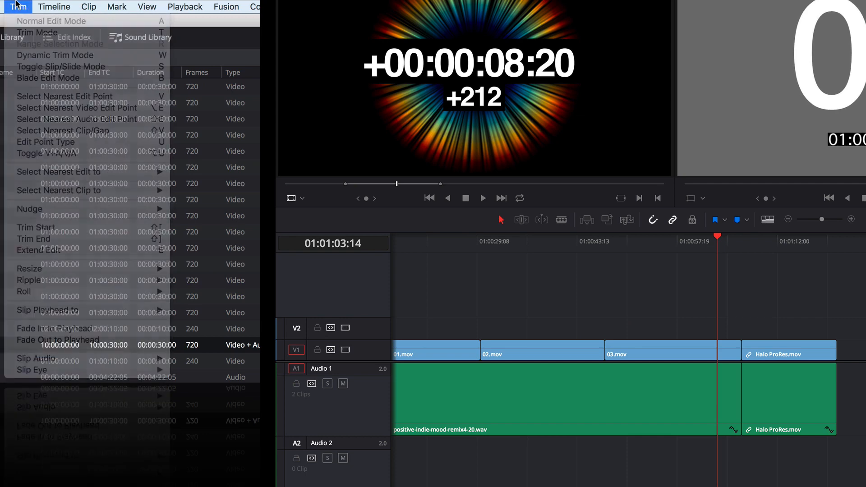
left_click(18, 5)
mouse_move(30, 280)
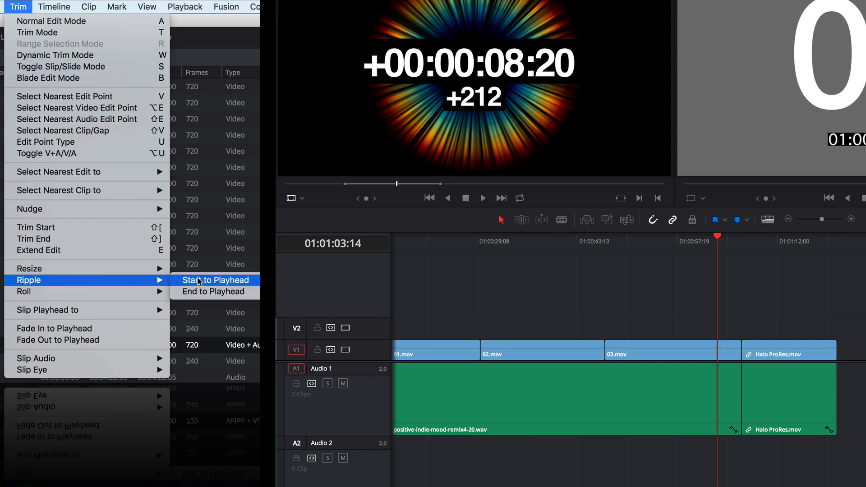
left_click(203, 293)
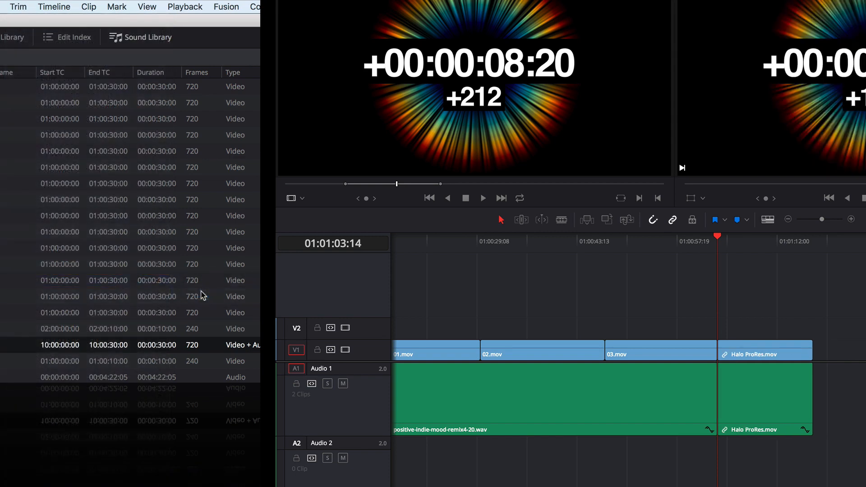
key("super+z")
- Roll the edit before Halo ProRes.mov back to the playhead on both Video 1 and Audio 1, and undo the roll
left_click(18, 6)
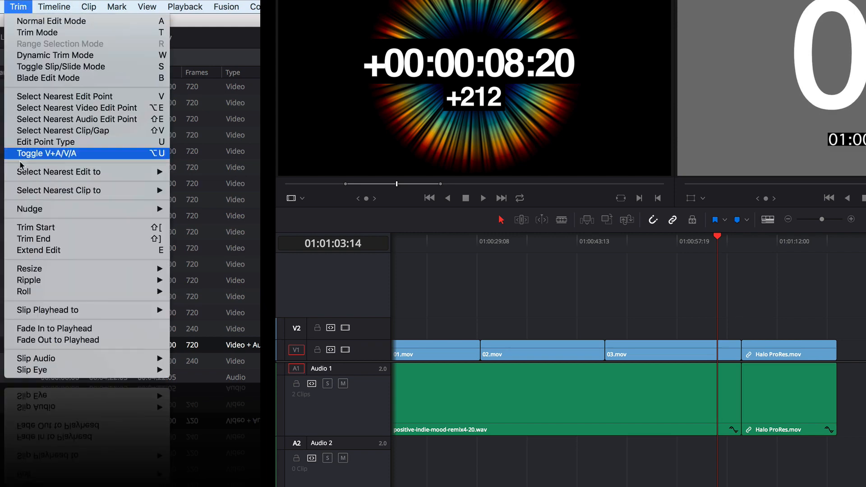
mouse_move(153, 291)
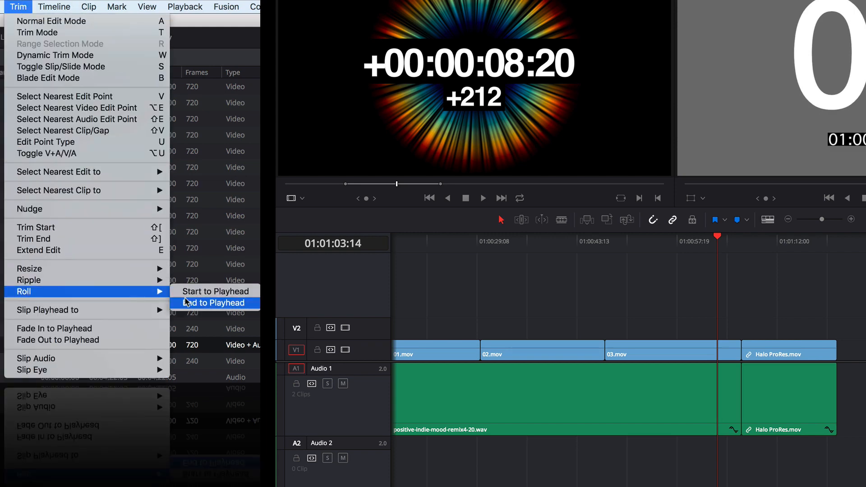
left_click(187, 303)
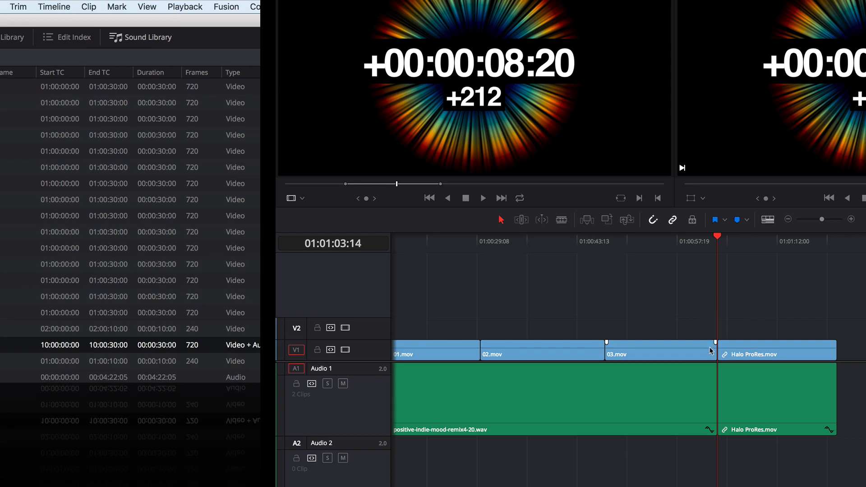
key("super+z")
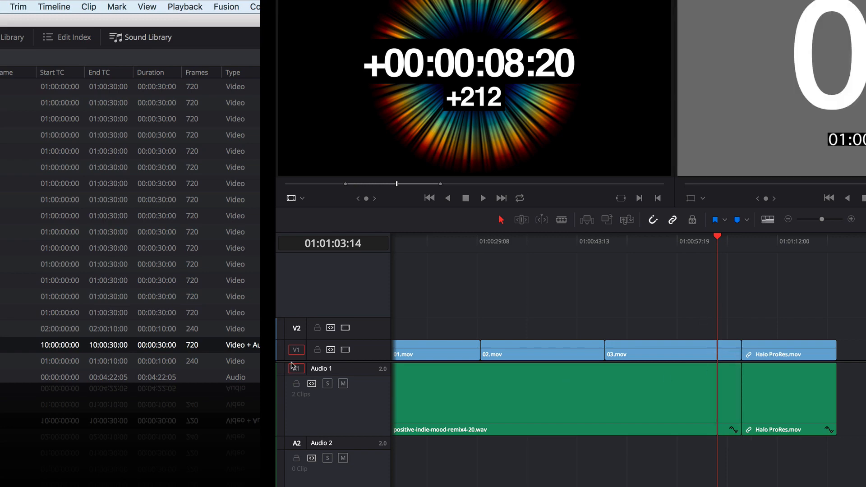
- Turn off Audio 1's Auto Track Selector, roll the end of 03.mov to the playhead on Video 1 only, and undo the roll
left_click(312, 384)
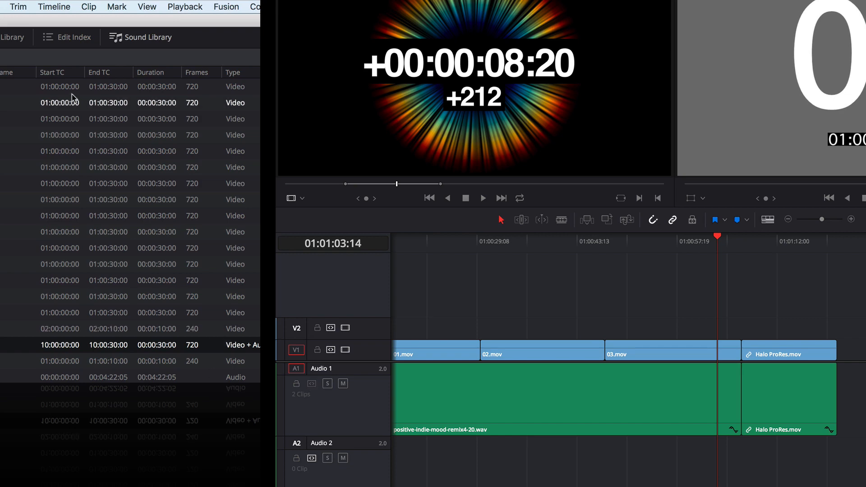
left_click(20, 7)
mouse_move(49, 292)
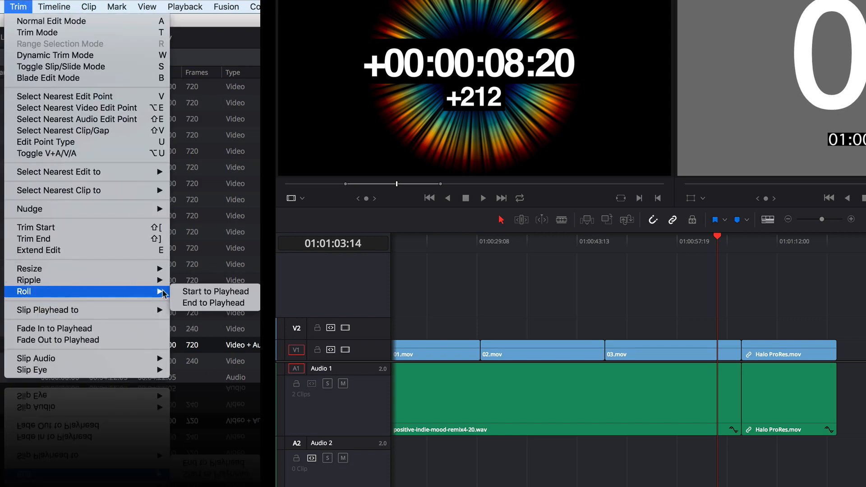
left_click(193, 304)
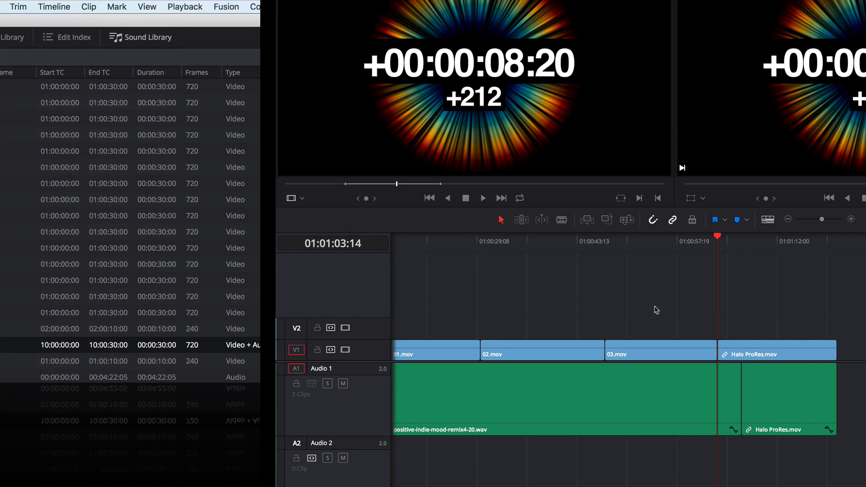
key("super+z")
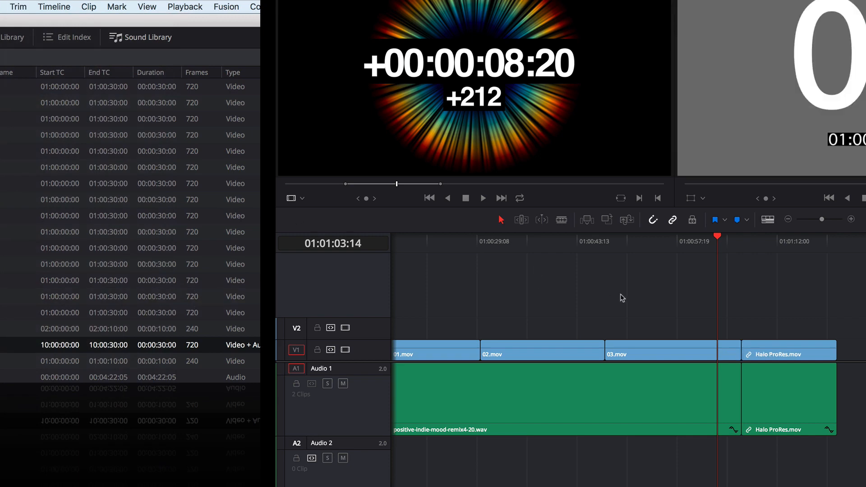
- Move the playhead to 01:01:03:00, over 03.mov shortly before the edit into Halo ProRes.mov
left_click(12, 4)
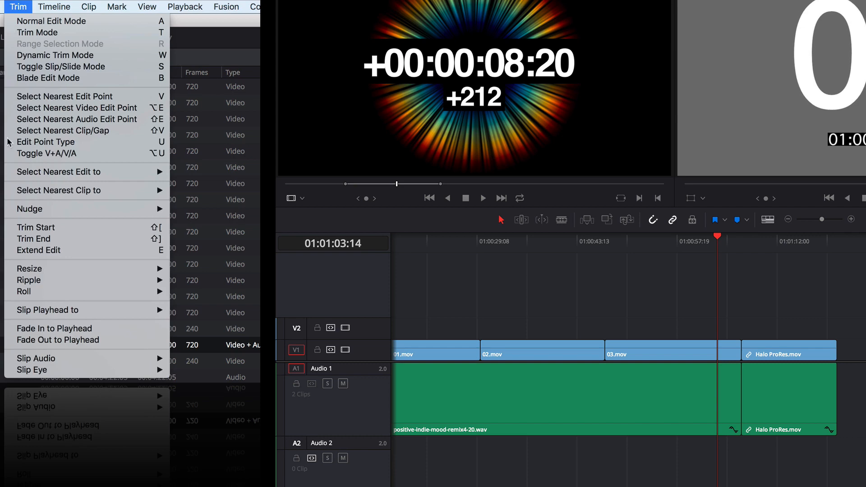
mouse_move(25, 294)
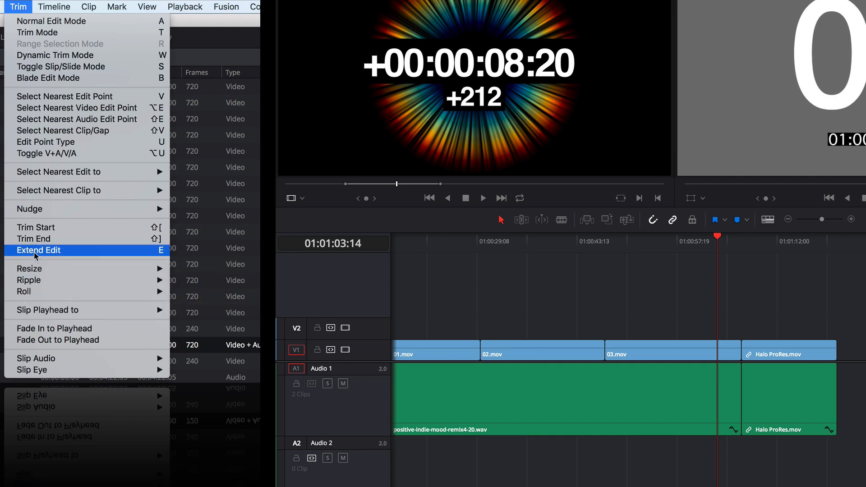
left_click(652, 242)
mouse_move(707, 242)
left_mouse_down()
mouse_move(725, 245)
mouse_move(713, 247)
left_mouse_up()
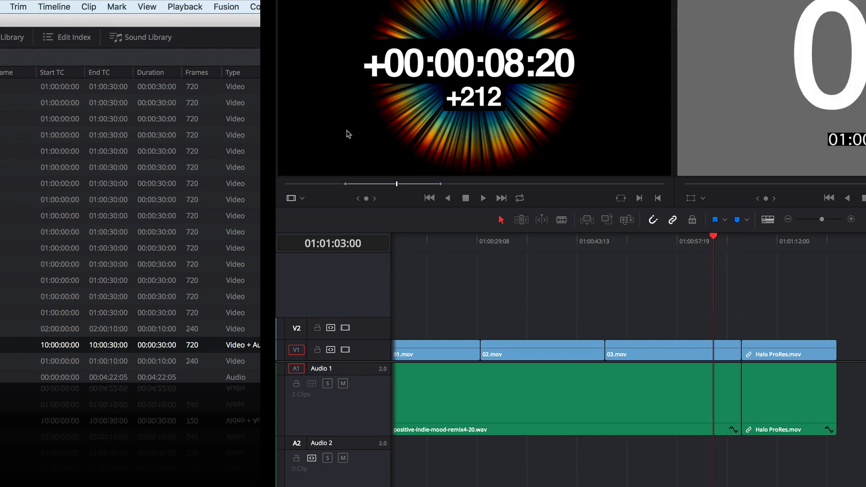
- Try Extend Edit to the playhead without any edit point selected
left_click(19, 6)
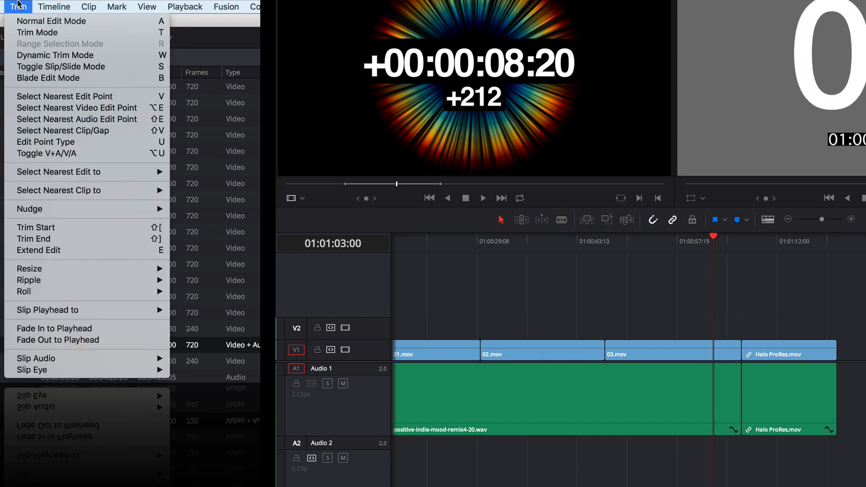
left_click(34, 249)
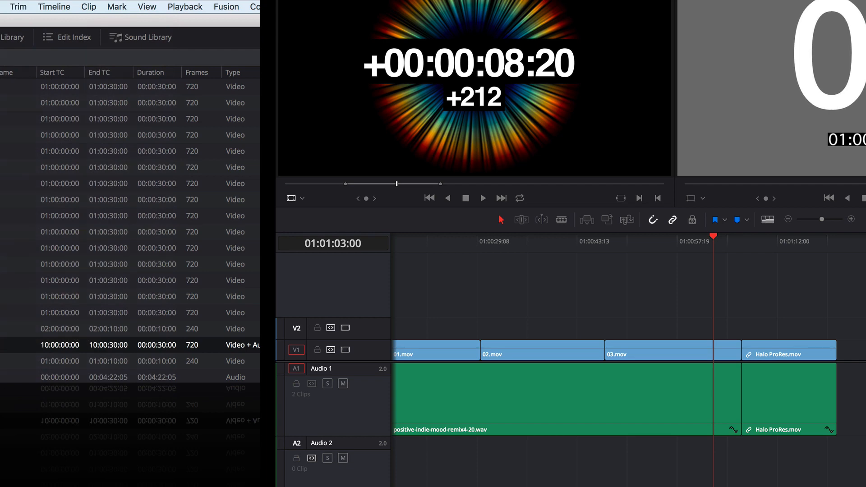
left_click(13, 5)
left_click(14, 250)
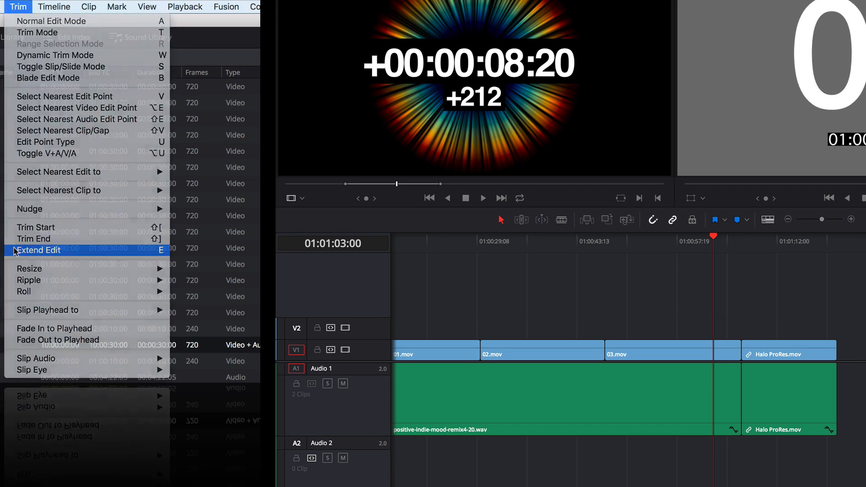
- Select the edit before Halo ProRes.mov on both Video 1 and Audio 1 and roll it to the playhead with Extend Edit
left_click(749, 358)
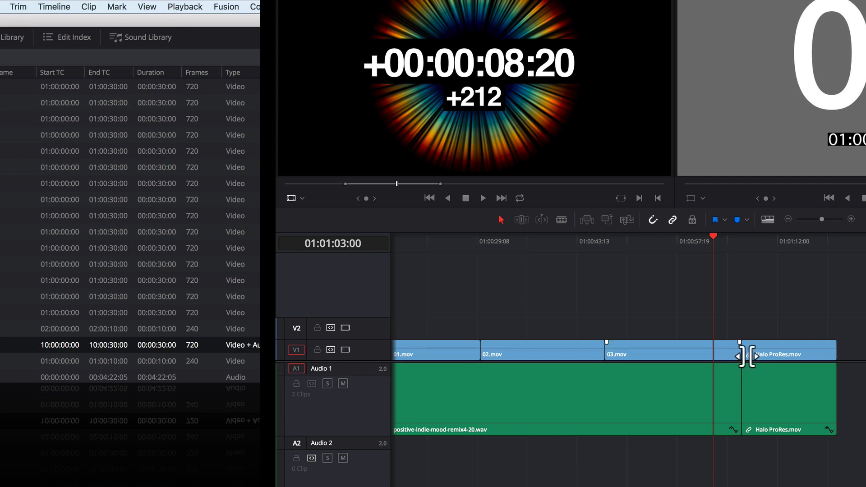
left_click(747, 356)
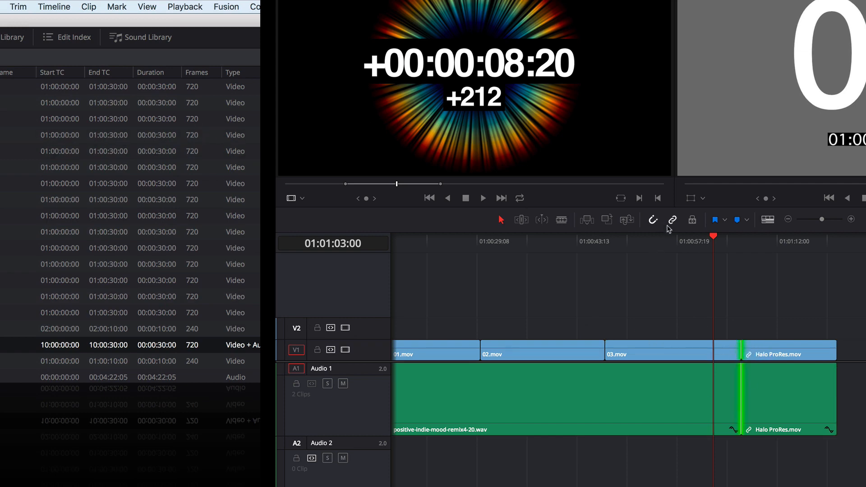
left_click(27, 6)
left_click(32, 249)
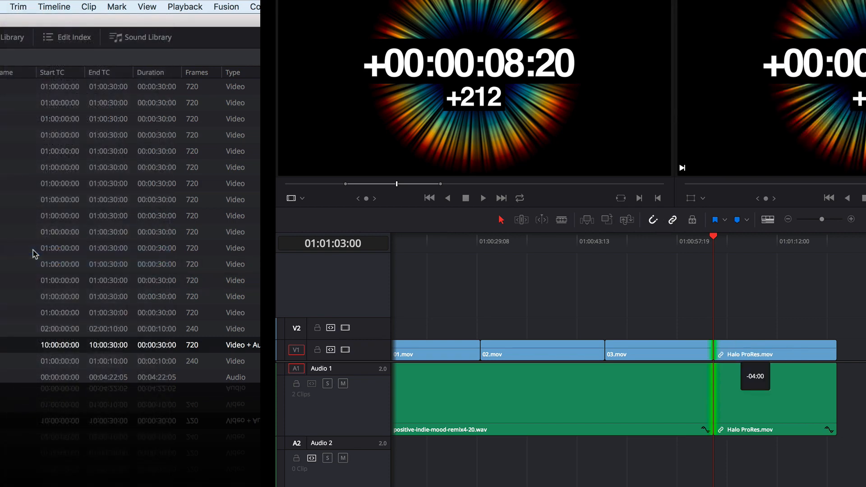
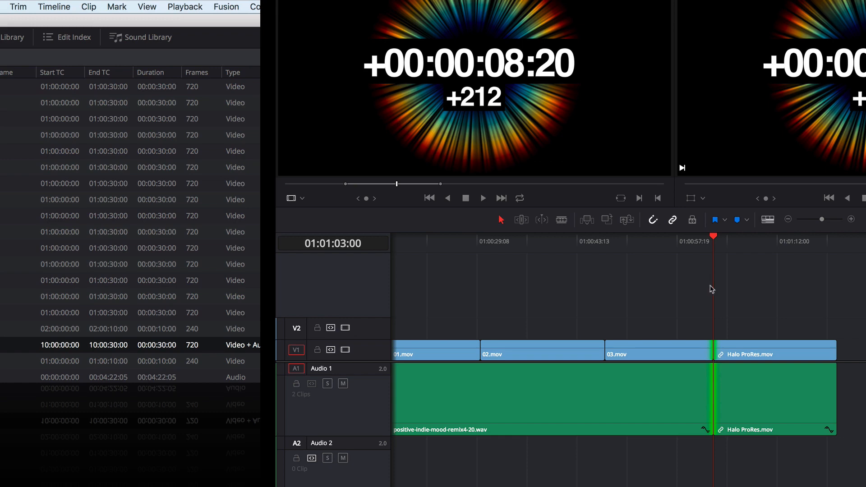
- Roll the edit before Halo ProRes.mov on both tracks to 01:01:07:02 and move the playhead to 01:01:04:02 over 03.mov
left_click_drag(720, 358, 745, 374)
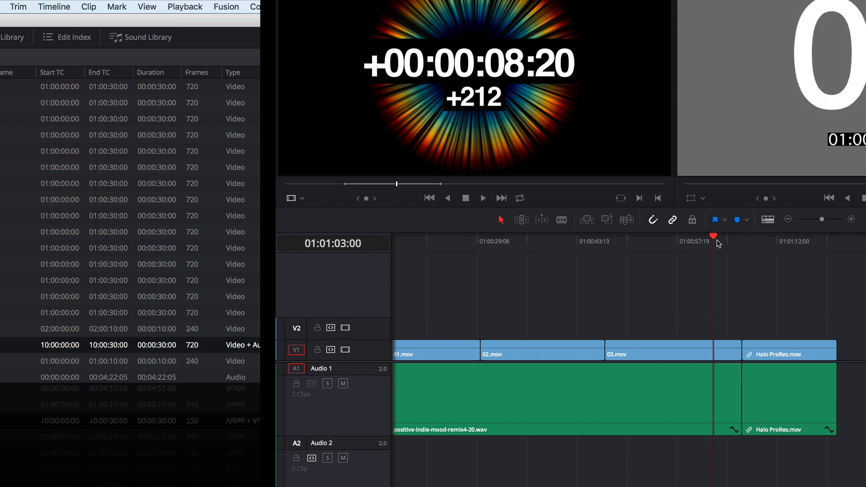
left_click_drag(713, 238, 723, 243)
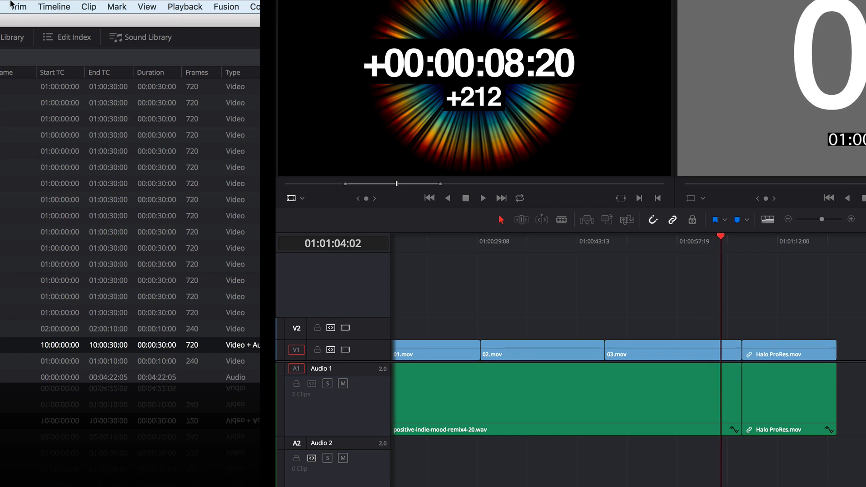
left_click(18, 6)
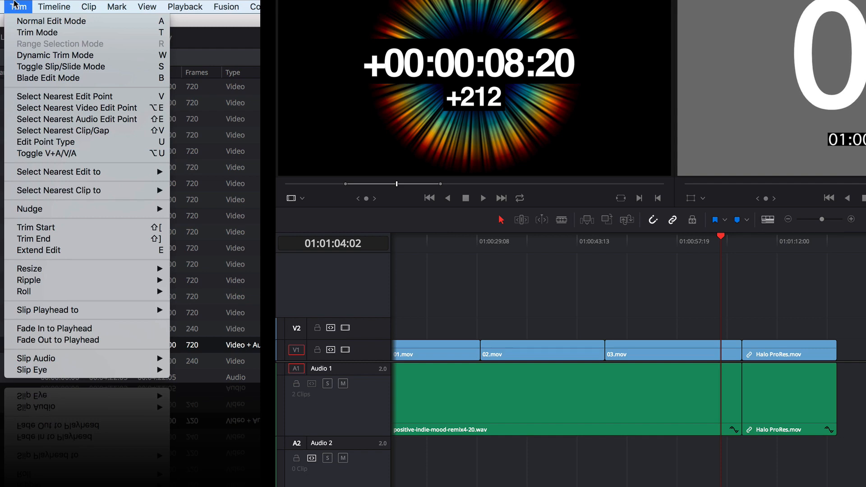
left_click(16, 5)
- Select the edit point nearest to 01:01:04:14 and cycle it through the available edit point types
left_click_drag(729, 238, 725, 242)
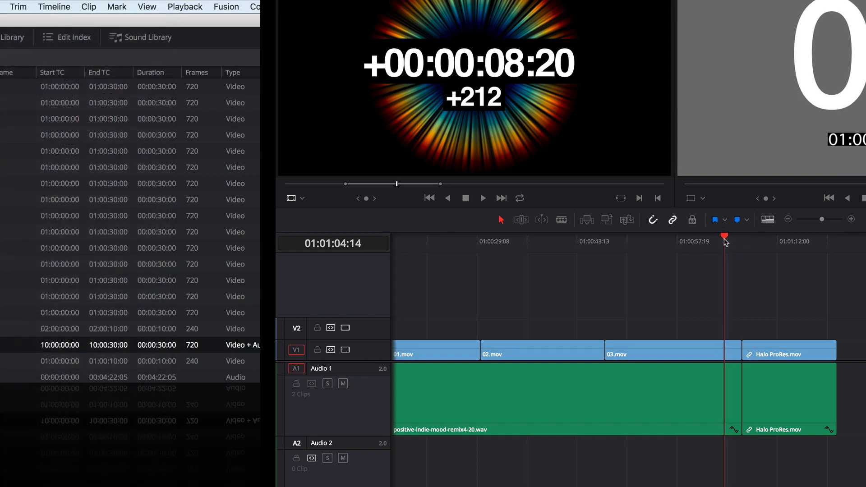
key("v")
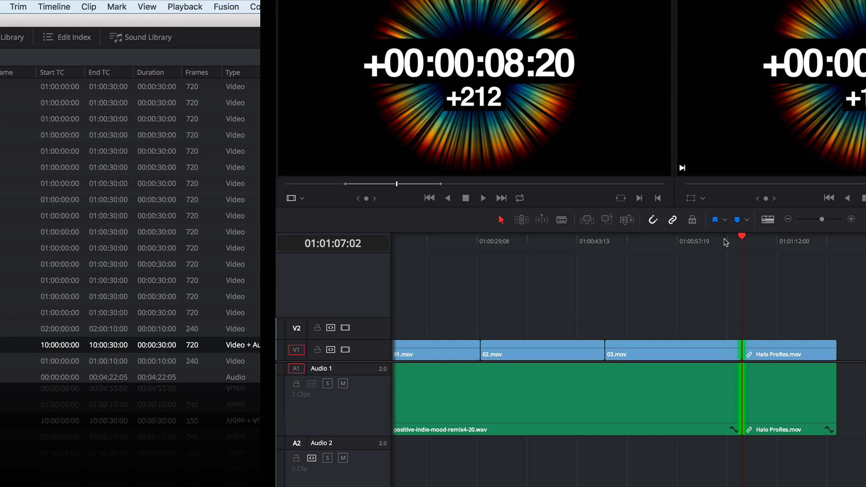
key("u")
key("u")
key("u")
key("u")
key("u")
key("u")
key("u")
key("u")
key("u")
key("u")
key("u")
- Select the edit nearest 01:01:03:19 as Resize In, shorten Halo ProRes.mov from its start on both tracks, and undo the trim
left_click(719, 239)
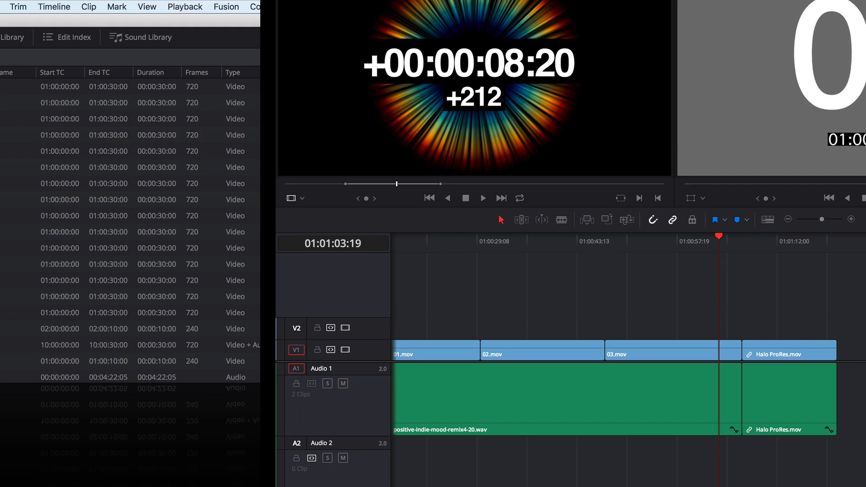
left_click(1, 7)
mouse_move(15, 5)
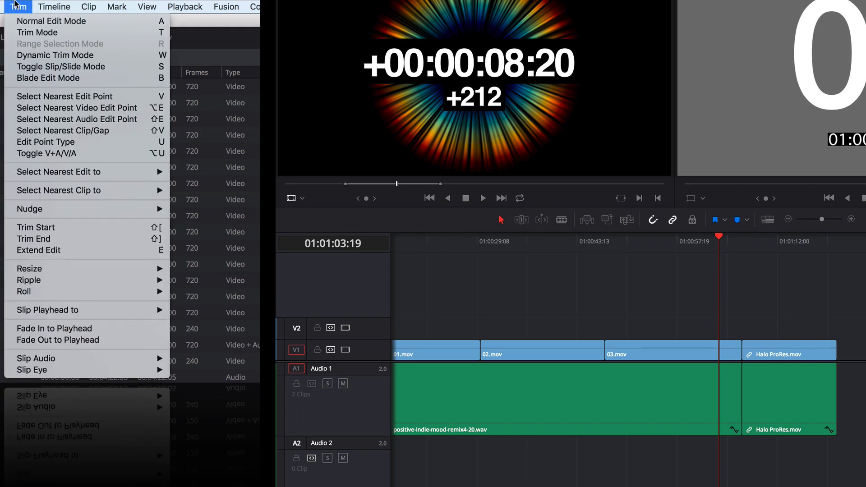
mouse_move(32, 175)
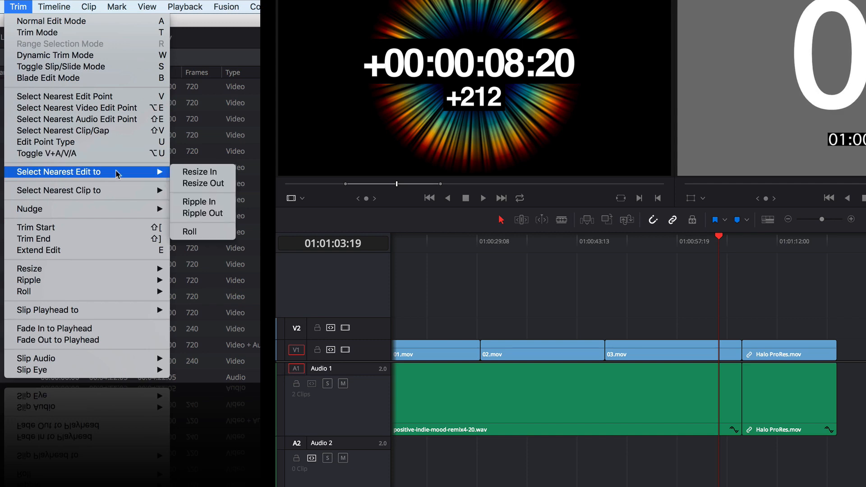
left_click(199, 172)
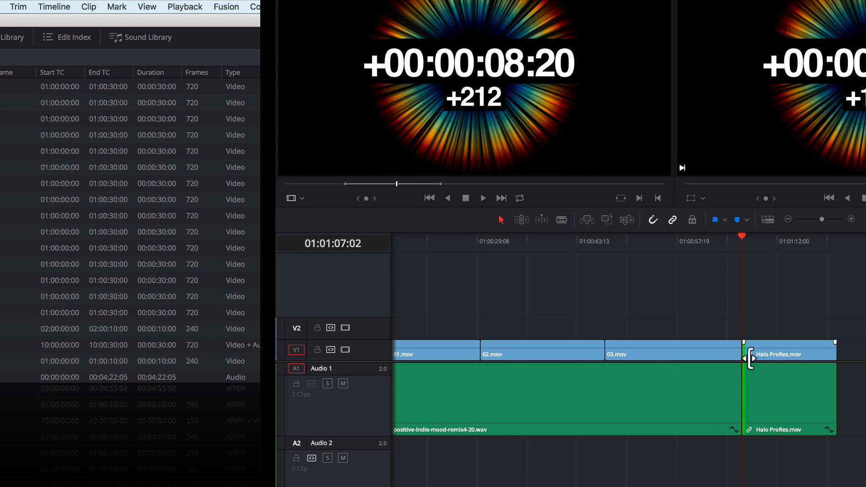
left_click_drag(751, 358, 790, 358)
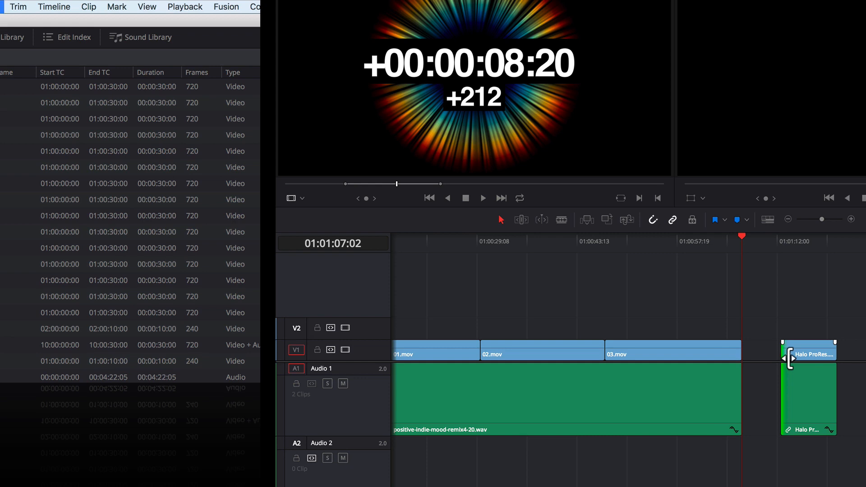
key("super+z")
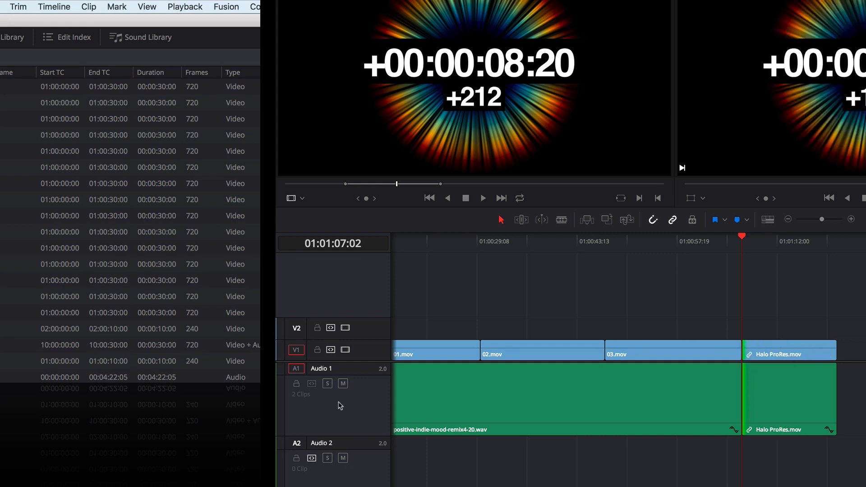
- Move the playhead to 01:01:02:17 and select the nearest edit as Resize Out at the end of 03.mov
left_click(310, 385)
left_click(712, 241)
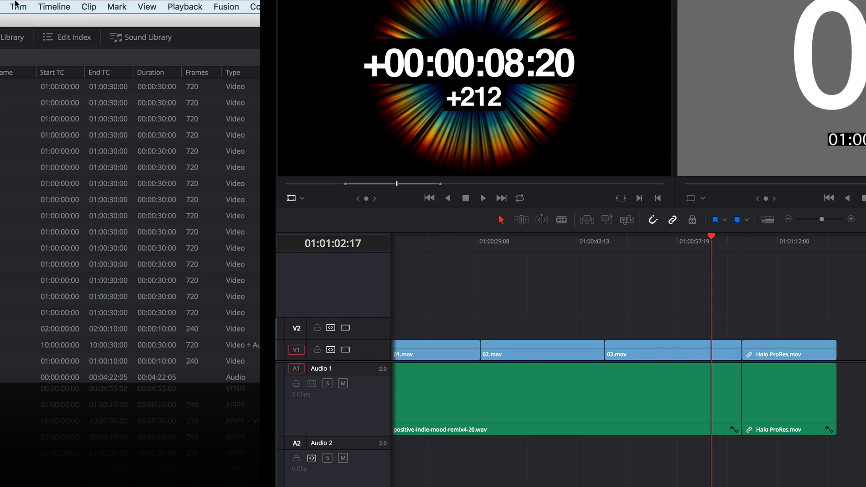
left_click(18, 6)
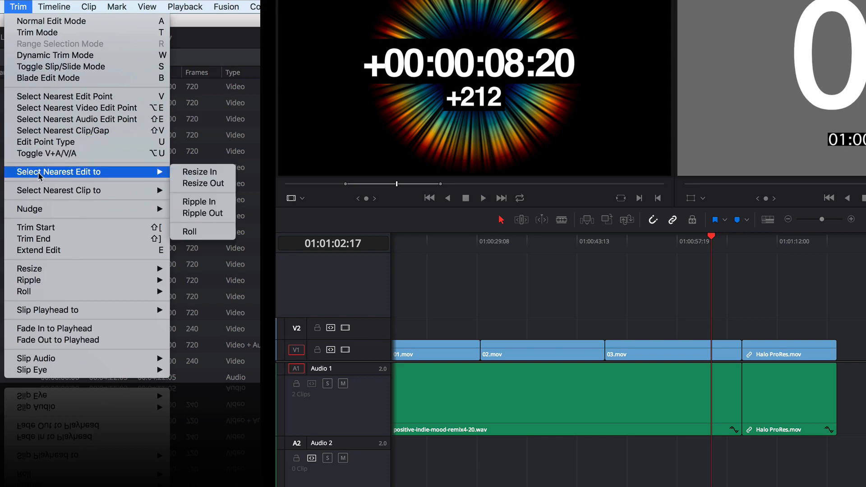
left_click(192, 183)
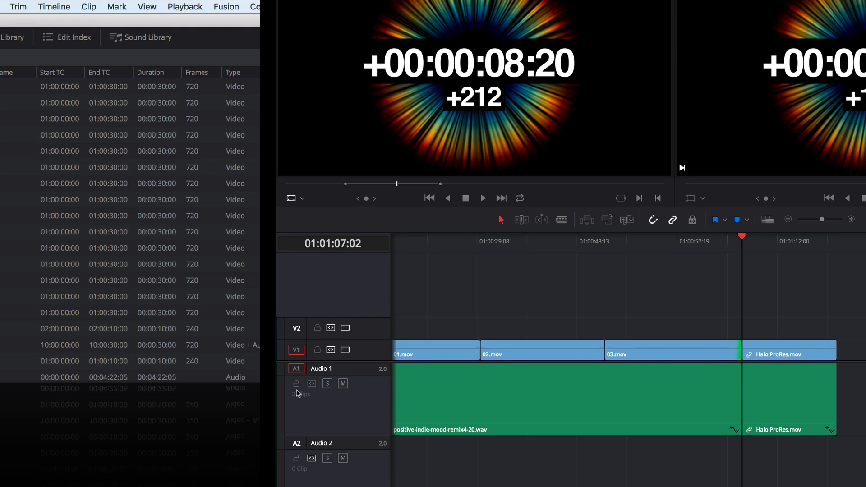
- Try toggling Audio 1's Auto Track Selector, move the playhead to 01:01:04:07, and select the nearest edit as Resize In
left_click(310, 386)
left_click(311, 386)
left_click(312, 385)
left_click(723, 244)
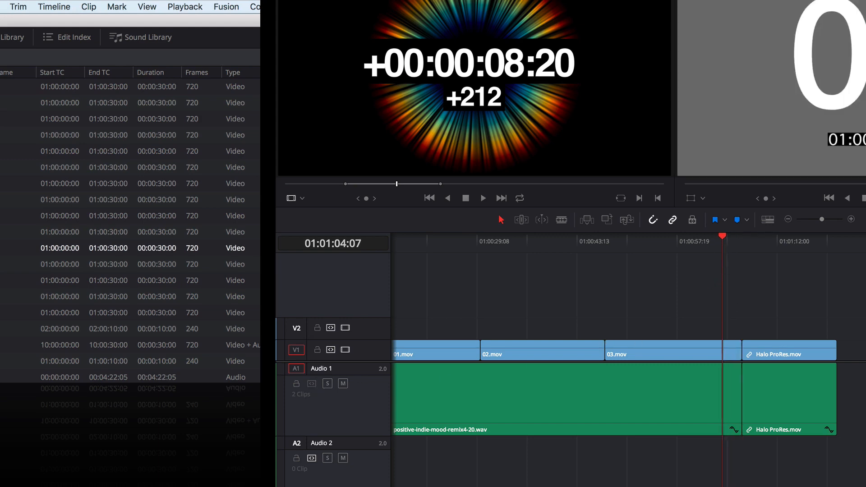
left_click(8, 5)
mouse_move(40, 172)
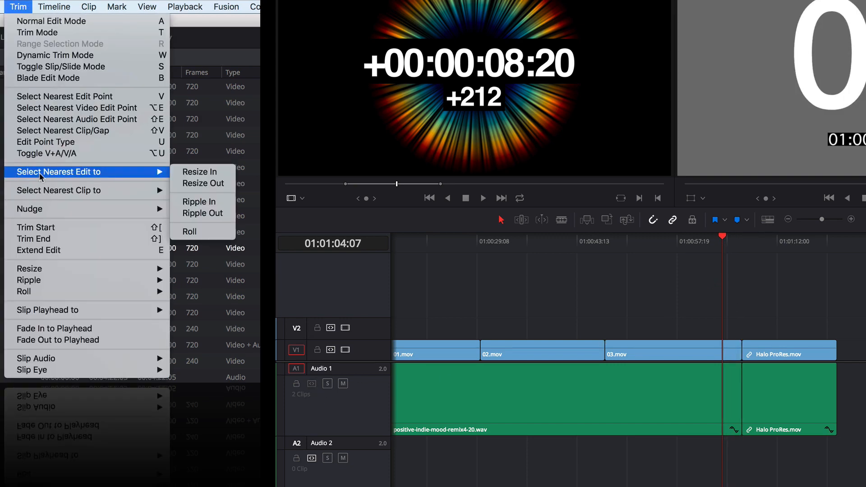
left_click(191, 176)
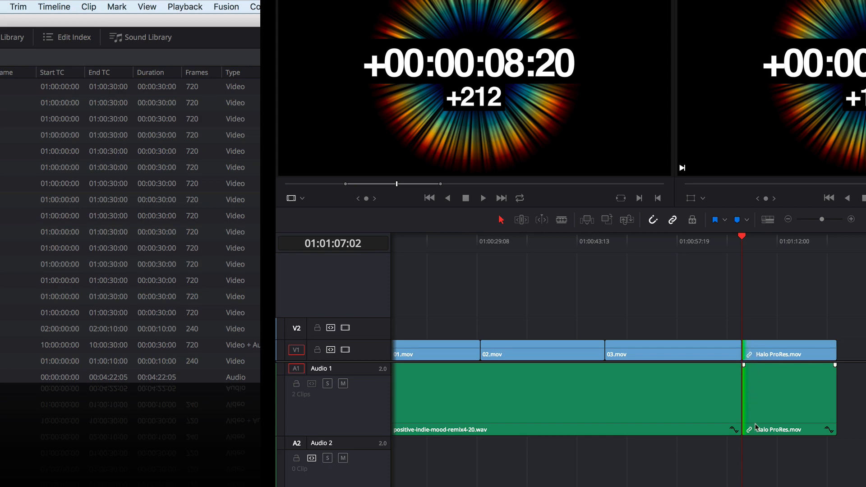
- Select the edit nearest 01:01:01:16 as Resize Out, shorten 03.mov from its end on Video 1, and undo the trim
left_click(312, 384)
left_click(703, 241)
key("super+b")
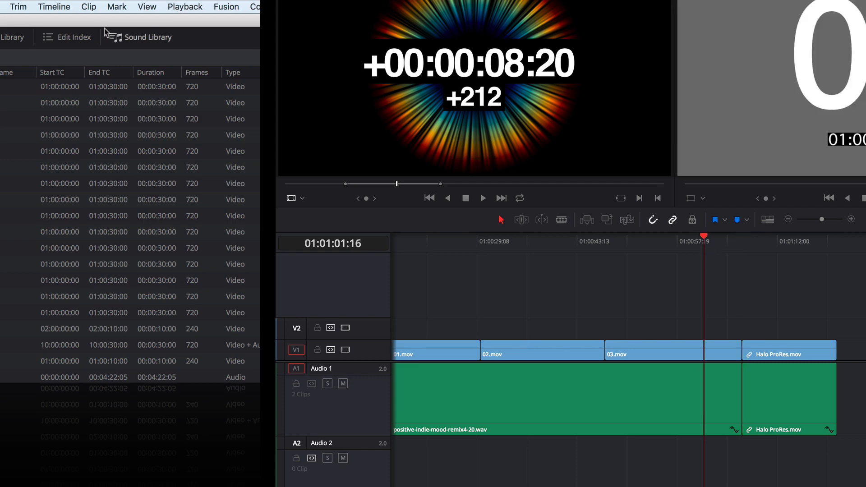
left_click(28, 6)
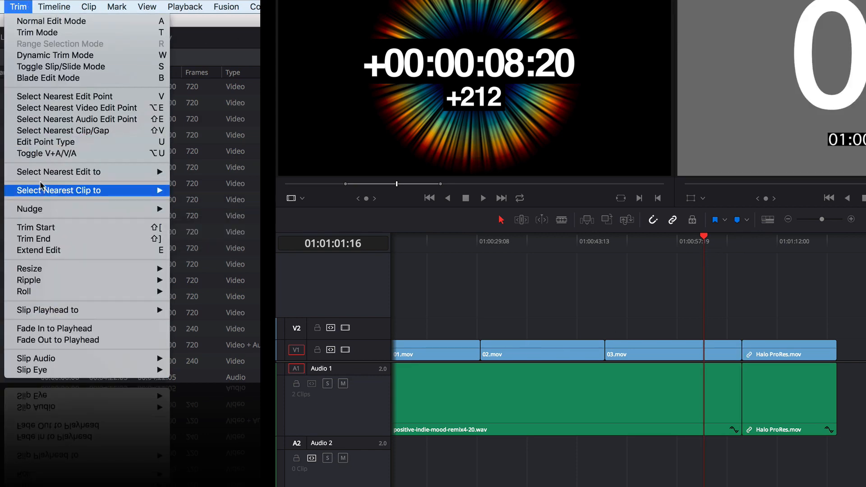
left_click(198, 183)
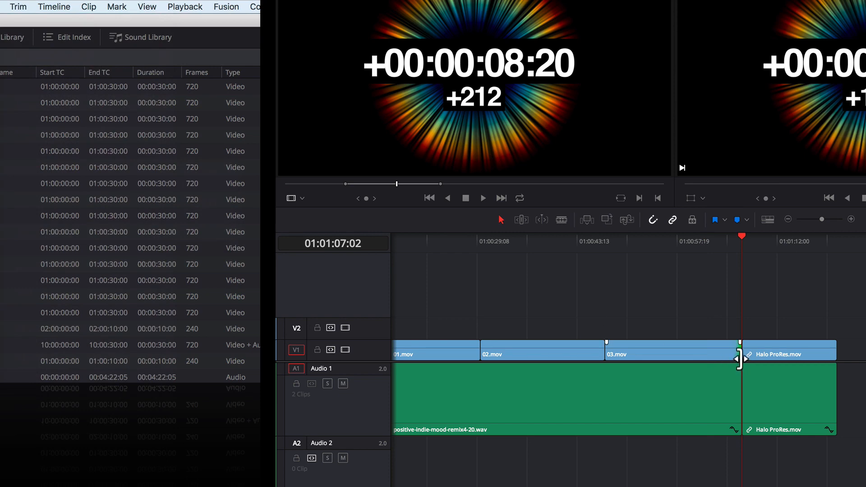
left_click_drag(739, 359, 692, 359)
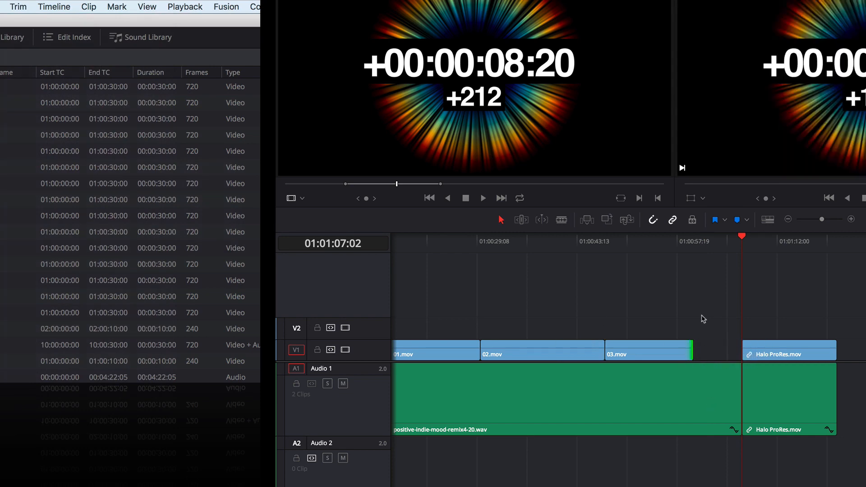
key("super+z")
- Select the edit nearest 01:01:03:07 as Ripple In, ripple-trim Halo ProRes.mov's start with Audio 1's Auto Track Selector off, and undo it
left_click(716, 241)
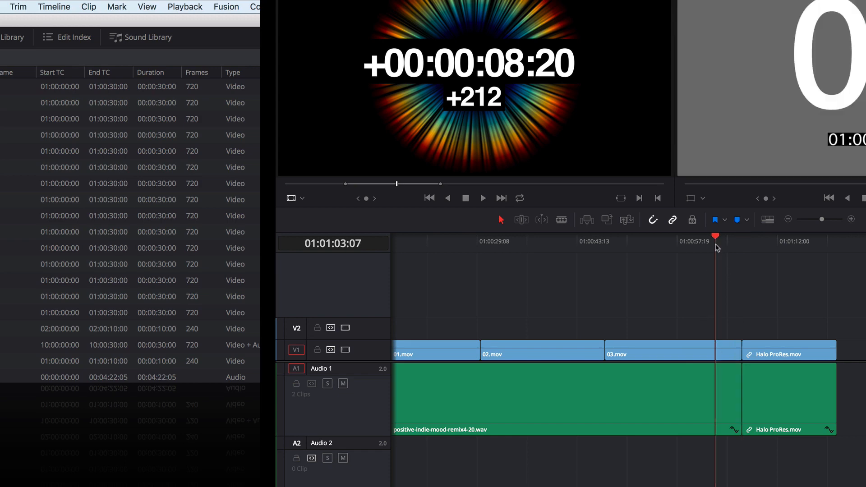
left_click(17, 6)
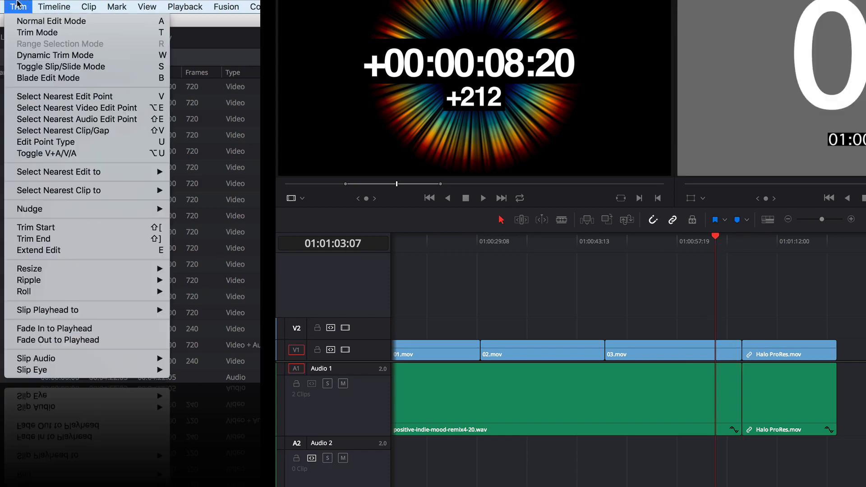
mouse_move(135, 172)
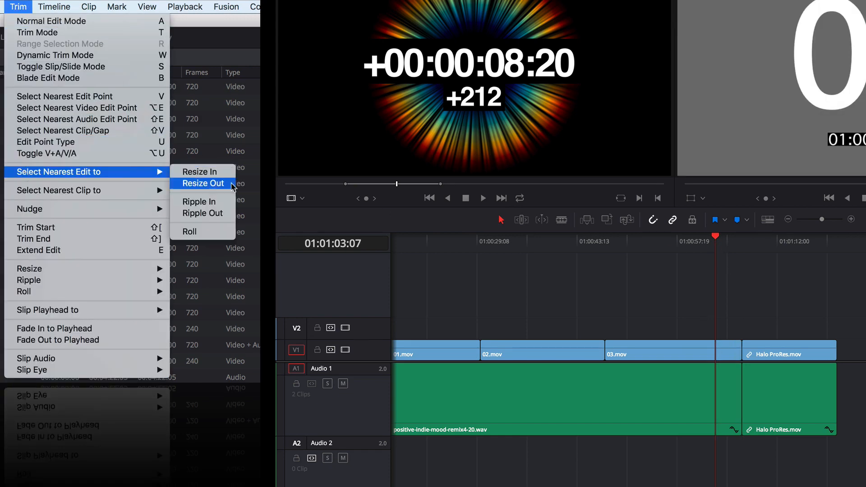
left_click(216, 201)
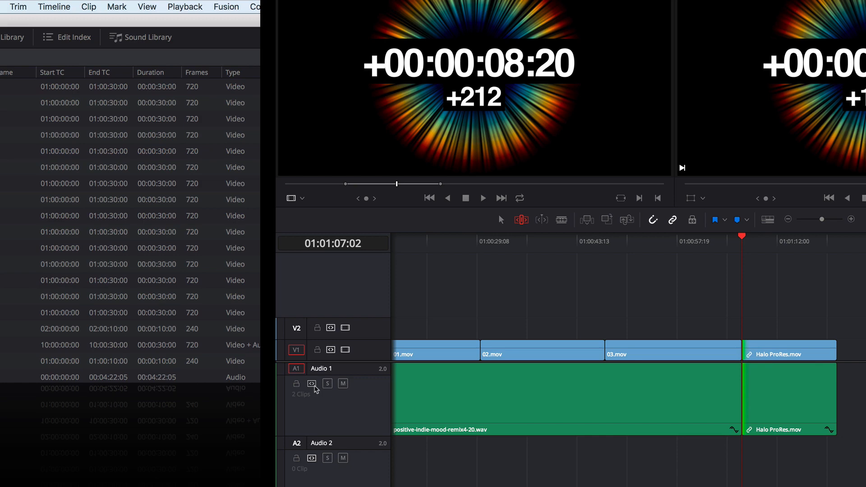
left_click(314, 386)
left_click_drag(750, 356, 811, 350)
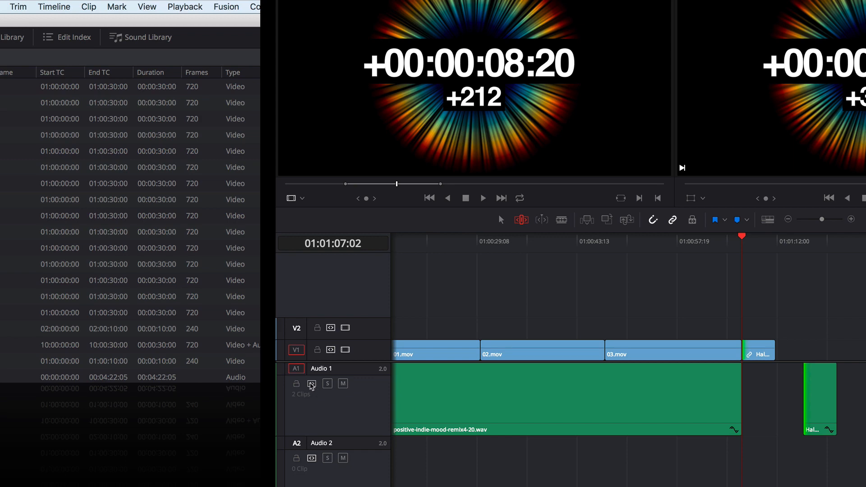
key("super+z")
- Turn on Audio 1's Auto Track Selector, ripple-trim Halo ProRes.mov's start by +09:07 using Ripple In near 01:01:03:16, and undo the trim
left_click(625, 326)
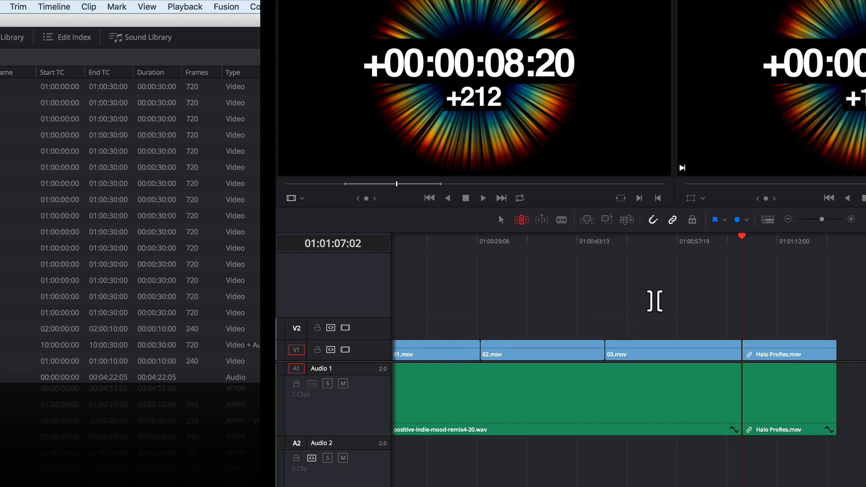
left_click(718, 245)
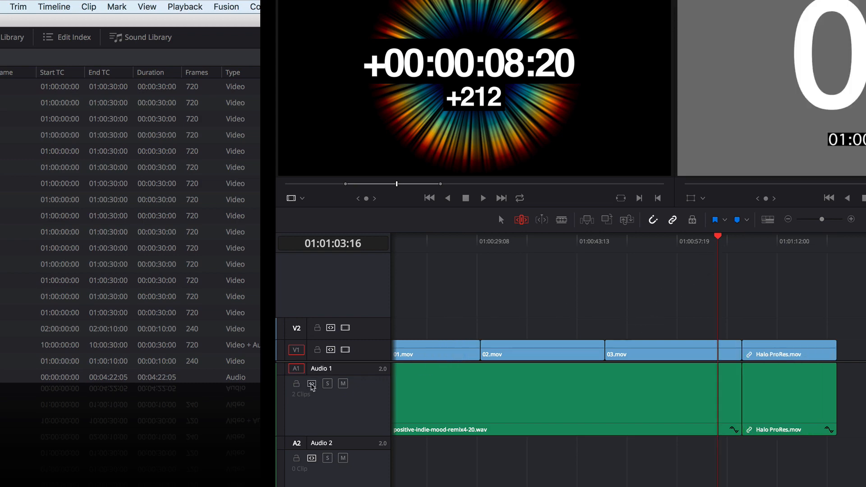
left_click(1, 7)
mouse_move(17, 6)
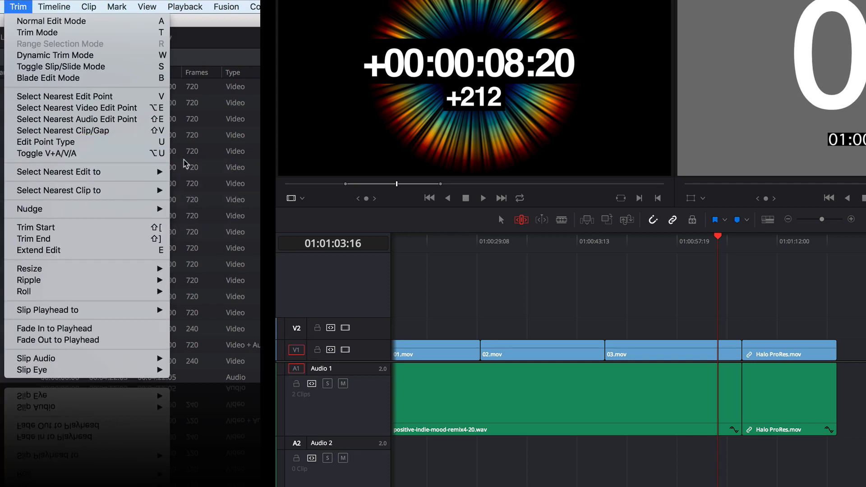
mouse_move(156, 172)
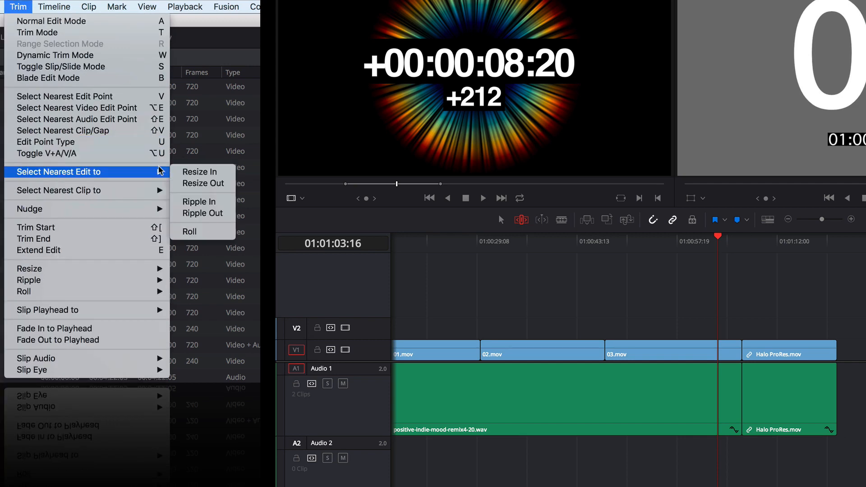
left_click(212, 203)
left_click_drag(754, 387, 818, 418)
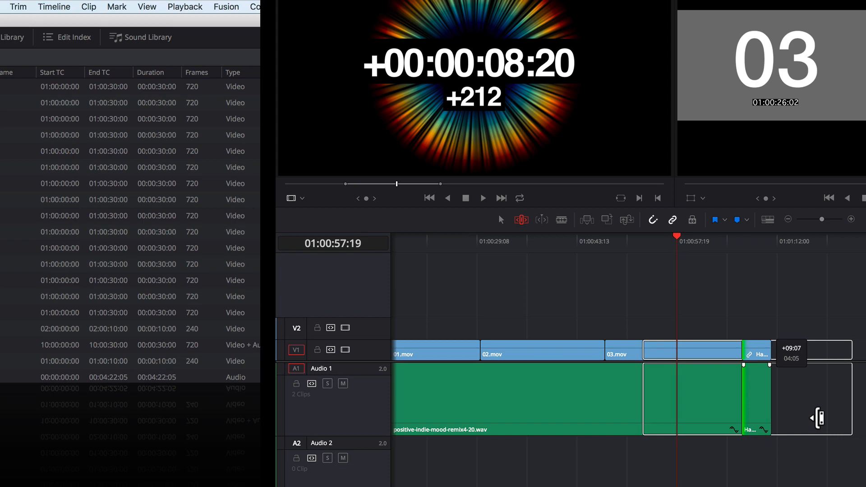
left_click_drag(818, 419, 818, 418)
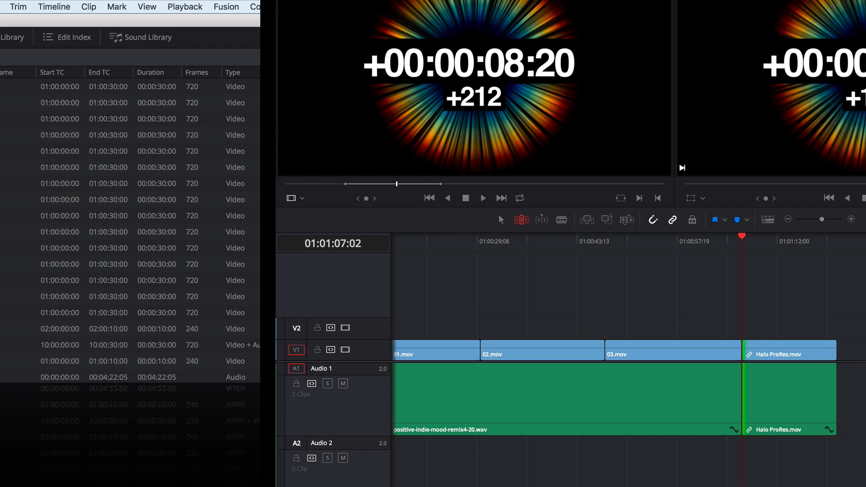
- Move the playhead to 01:01:04:07, select the nearest edit as Roll, and try rolling the cut between 03.mov and Halo ProRes.mov
left_click_drag(728, 248, 723, 287)
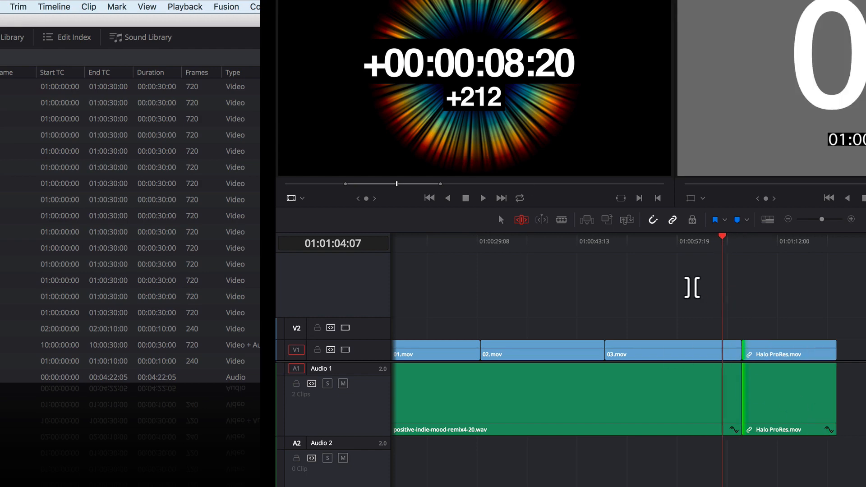
left_click(695, 290)
left_click(18, 6)
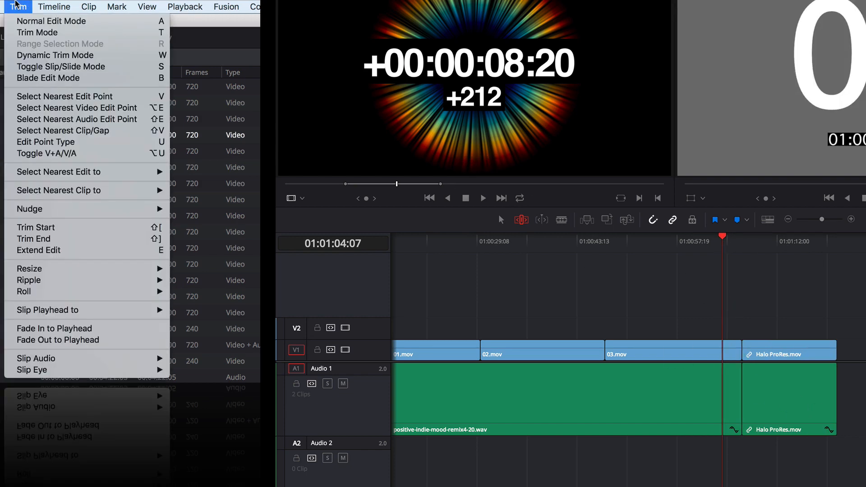
mouse_move(37, 174)
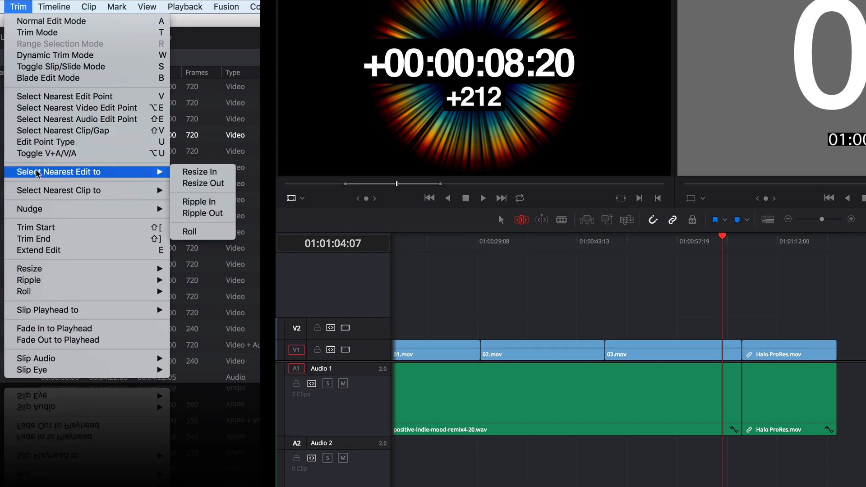
left_click(190, 232)
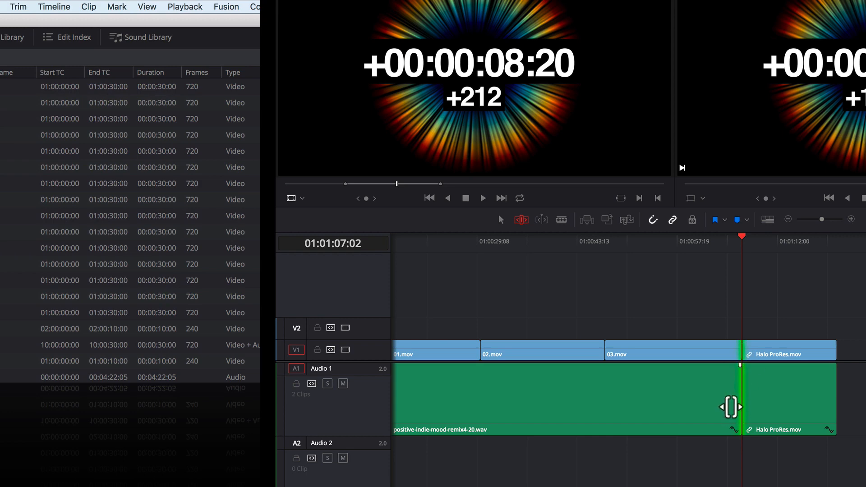
mouse_move(743, 410)
left_mouse_down()
mouse_move(727, 410)
mouse_move(764, 408)
mouse_move(752, 406)
left_mouse_up()
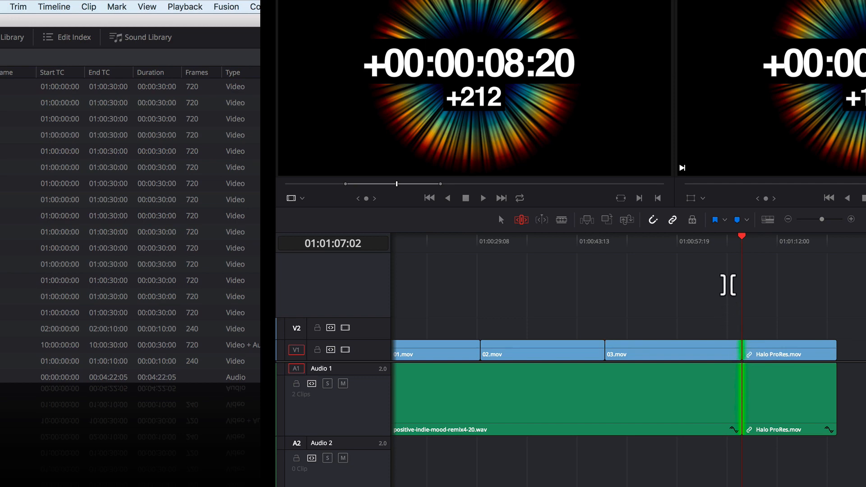
- Switch to Normal Edit Mode, move the playhead to 01:01:04:14, and select the nearest edit as Ripple In
mouse_move(728, 249)
left_mouse_down()
mouse_move(725, 265)
mouse_move(725, 246)
left_mouse_up()
key("a")
left_click(736, 298)
left_click(724, 246)
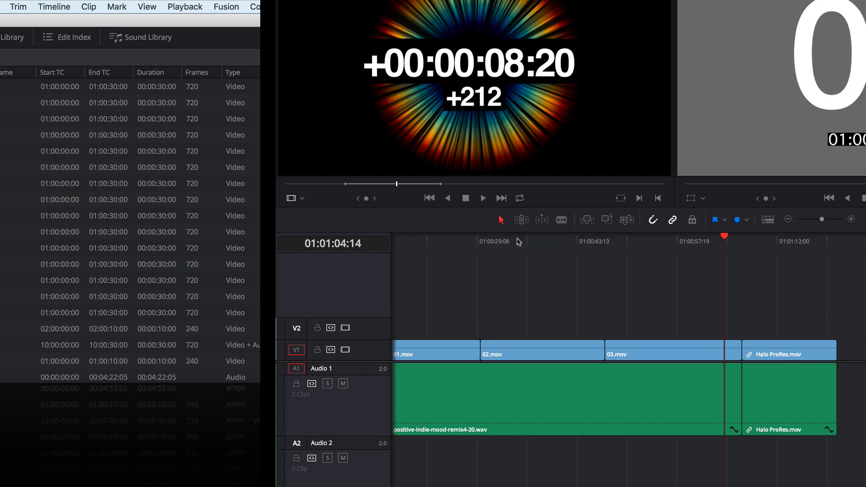
left_click(14, 5)
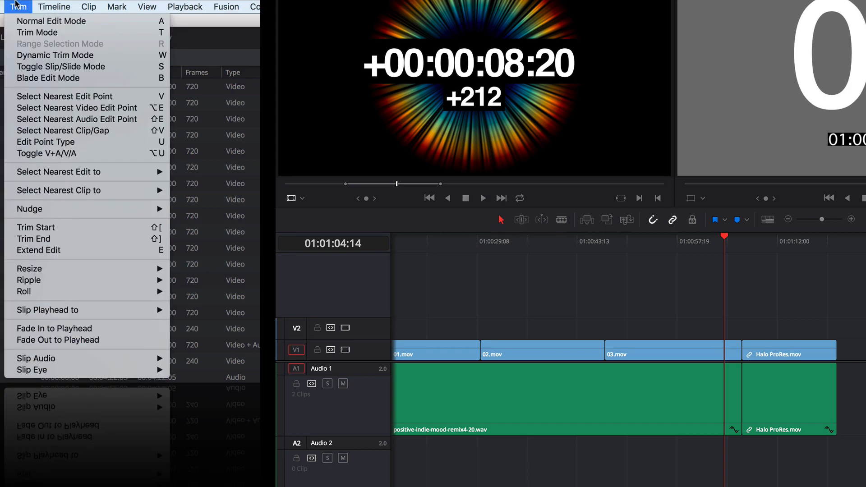
mouse_move(39, 173)
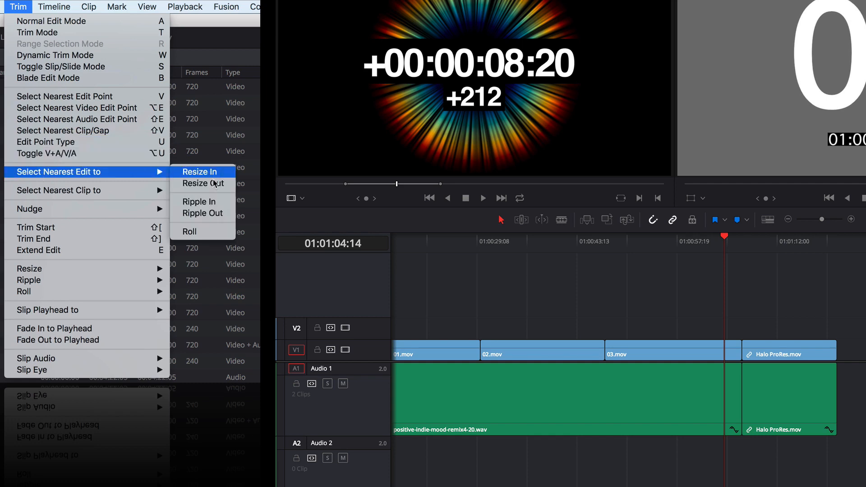
left_click(201, 205)
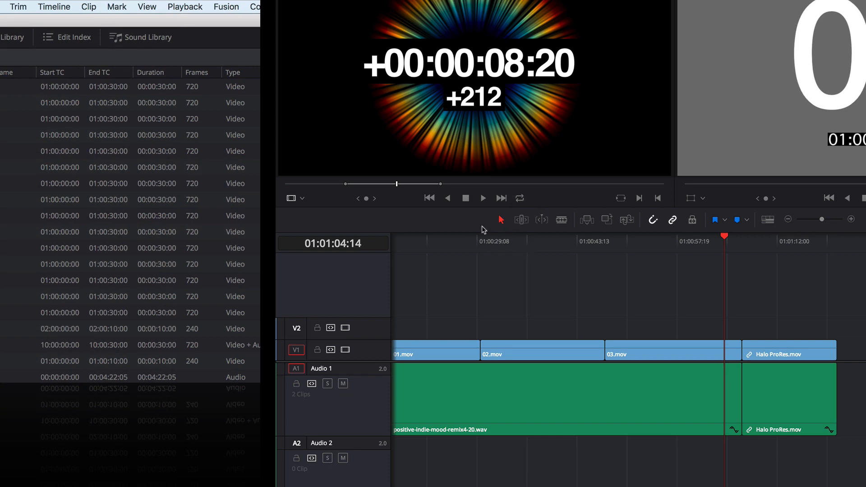
left_click(18, 6)
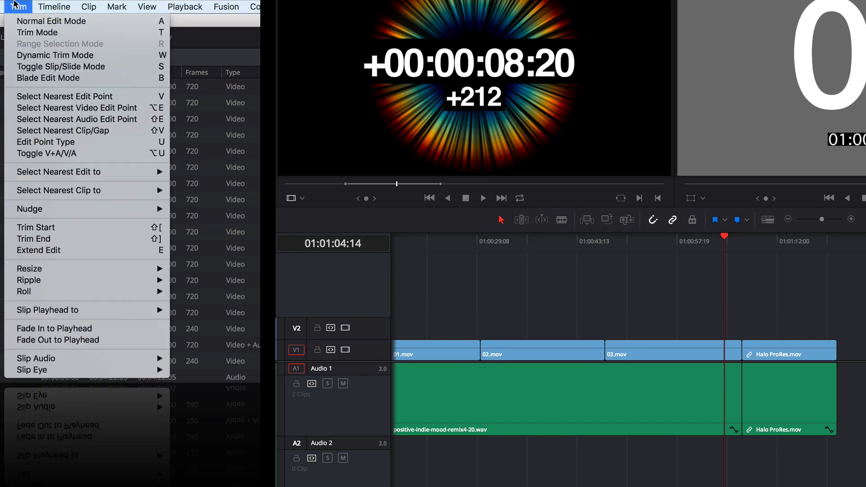
mouse_move(47, 174)
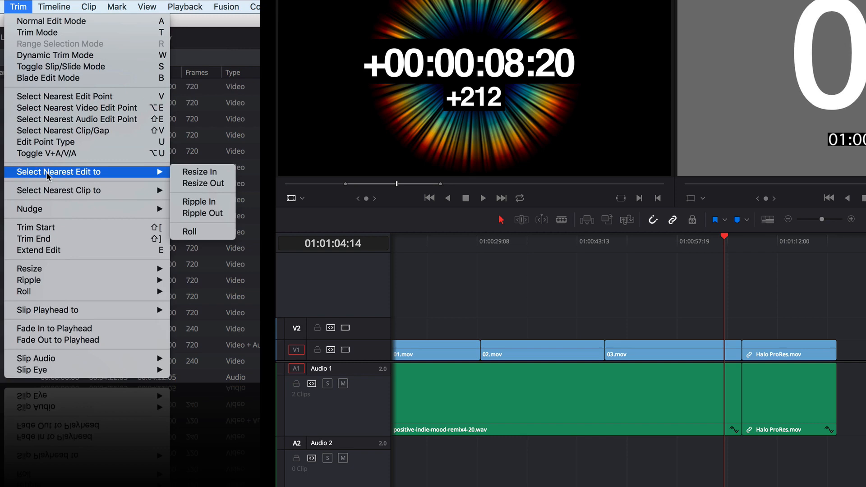
left_click(212, 206)
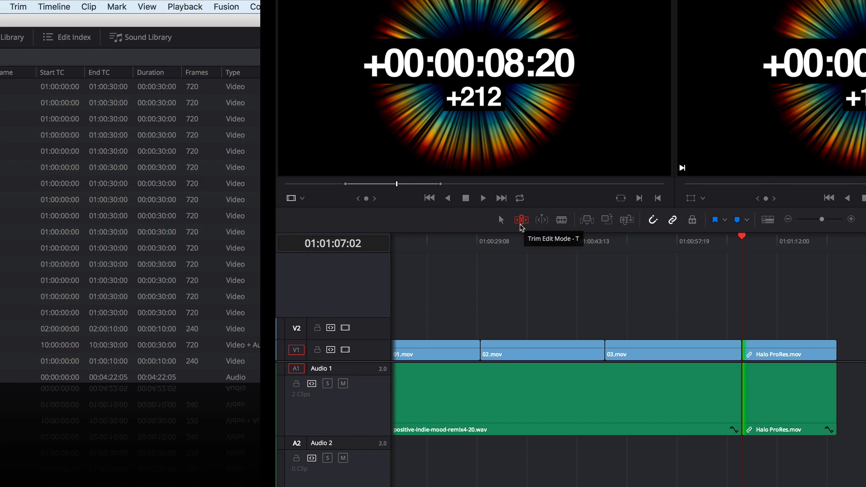
- Reapply the Ripple In selection to the nearest edit while Trim Edit Mode is active
left_click(18, 6)
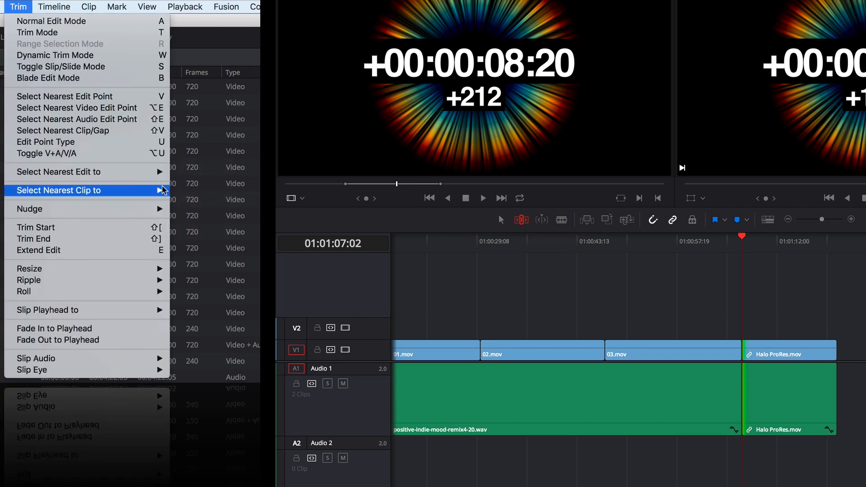
mouse_move(148, 176)
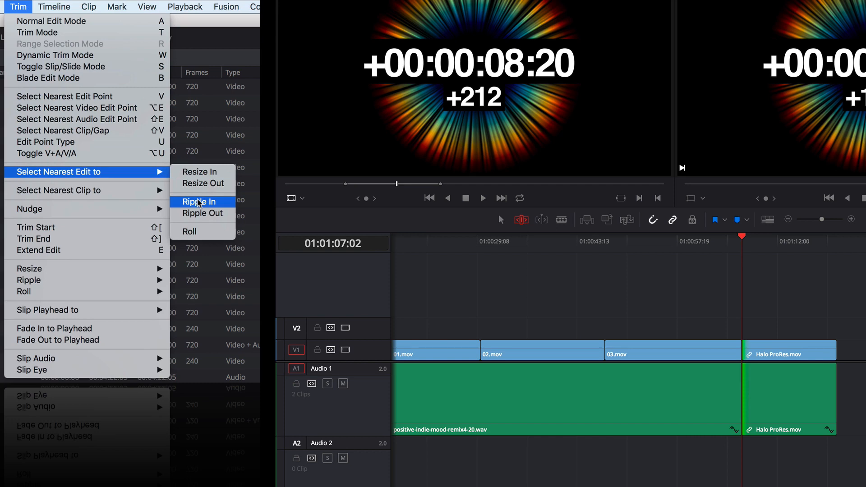
left_click(199, 203)
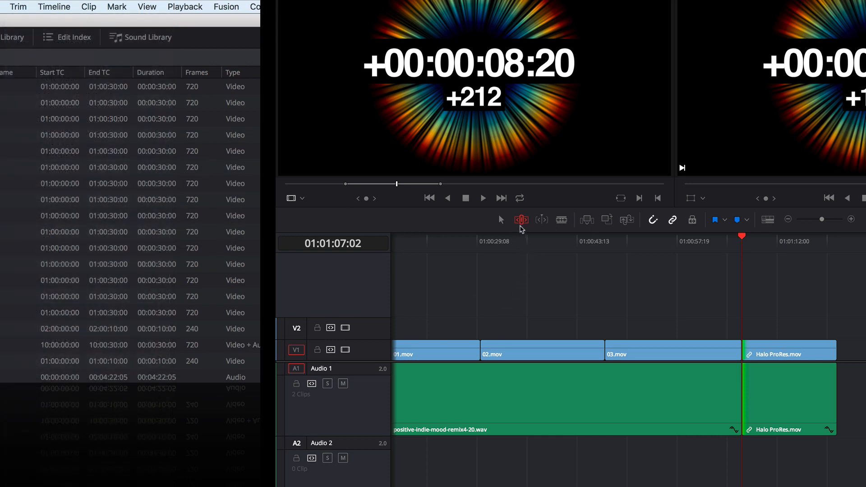
- Clear the edit selection, return to Normal Edit Mode, and select the edit nearest 01:01:02:17 as Resize In
left_click(716, 286)
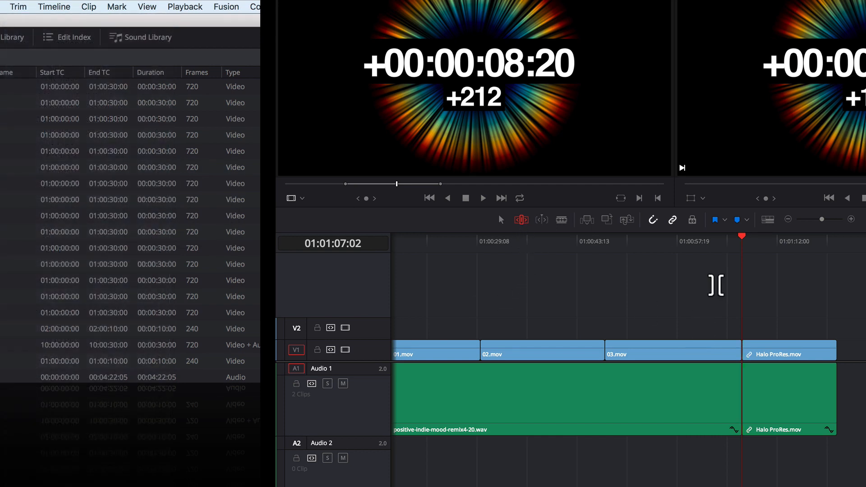
left_click(718, 242)
left_click(501, 220)
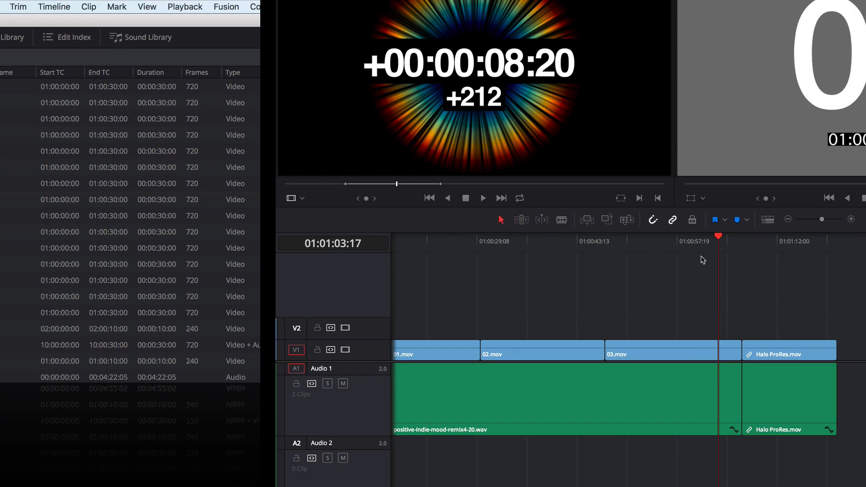
left_click(711, 241)
left_click(18, 6)
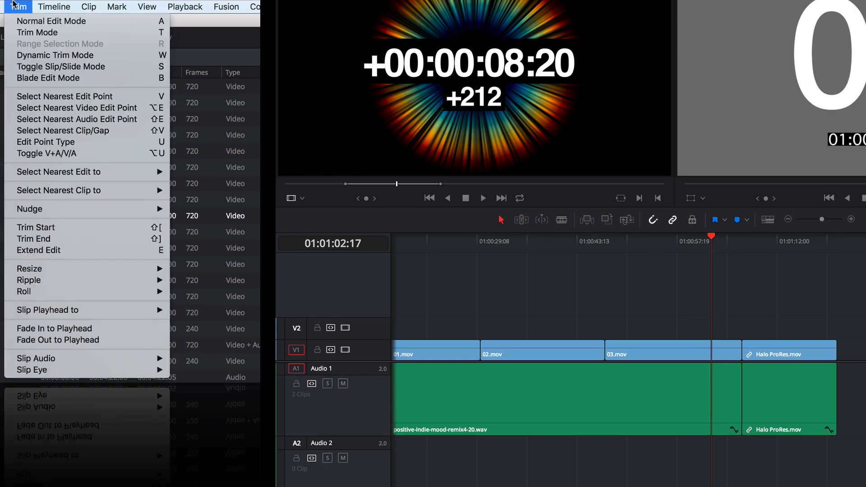
mouse_move(52, 173)
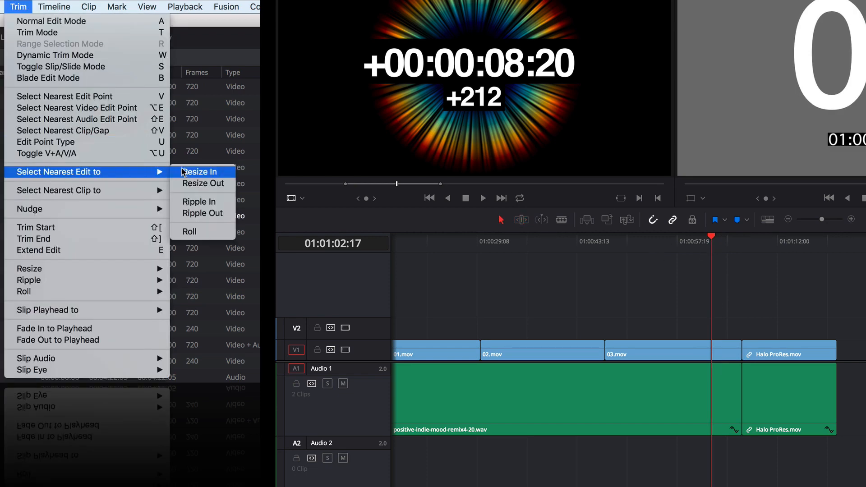
left_click(198, 172)
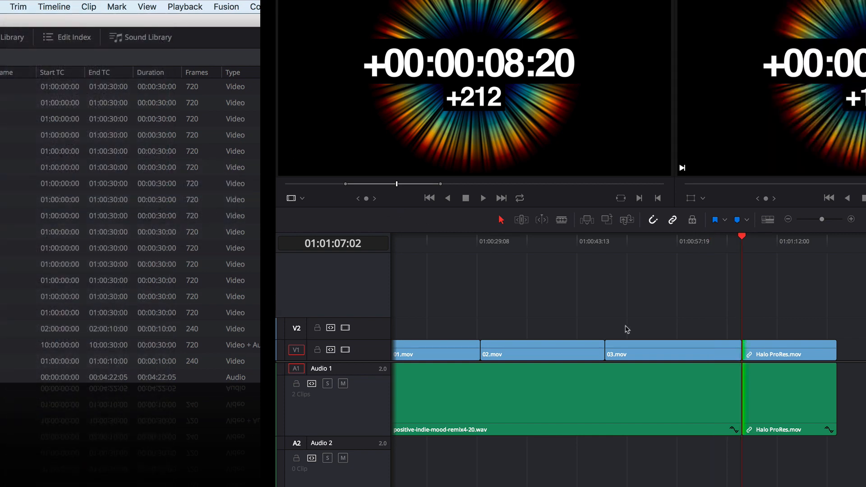
- Switch to Trim Edit Mode and try trimming the start of Halo ProRes.mov on Audio 1
left_click(522, 221)
left_click(761, 391)
left_click_drag(762, 391, 795, 387)
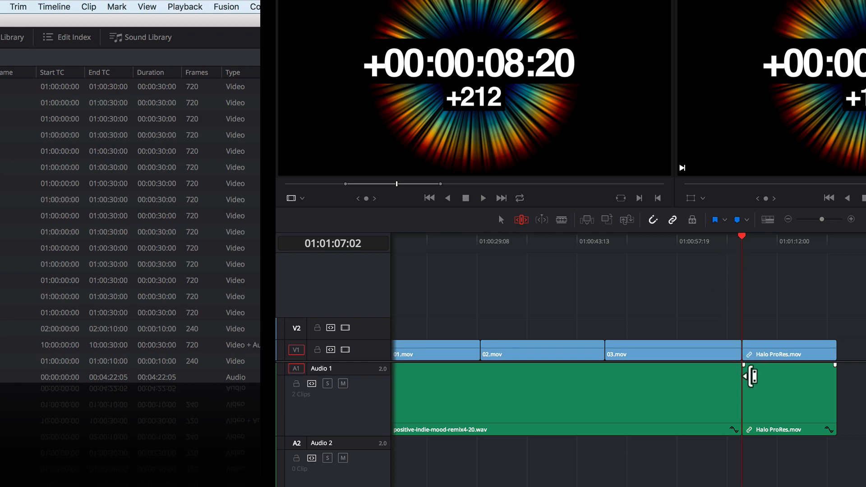
left_click(748, 376)
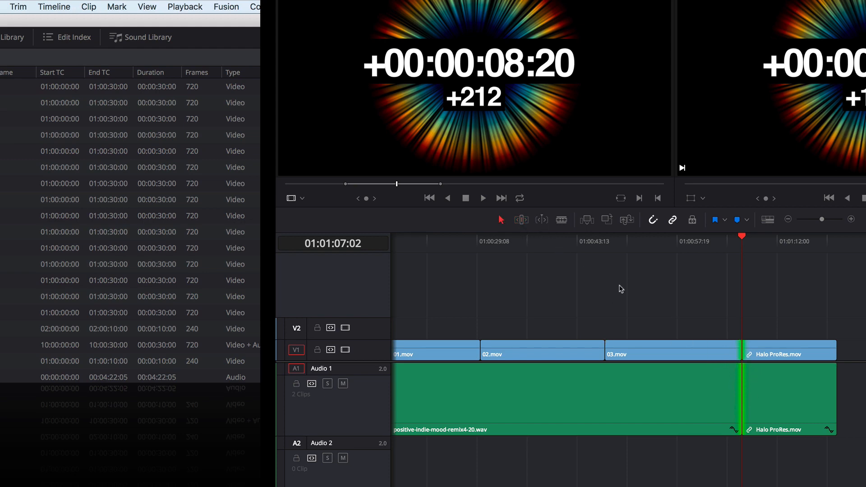
- Pick the cut between 03.mov and Halo ProRes.mov and ripple-trim Halo ProRes.mov's start shorter in Trim Edit Mode
left_click_drag(744, 353, 745, 357)
left_click(522, 219)
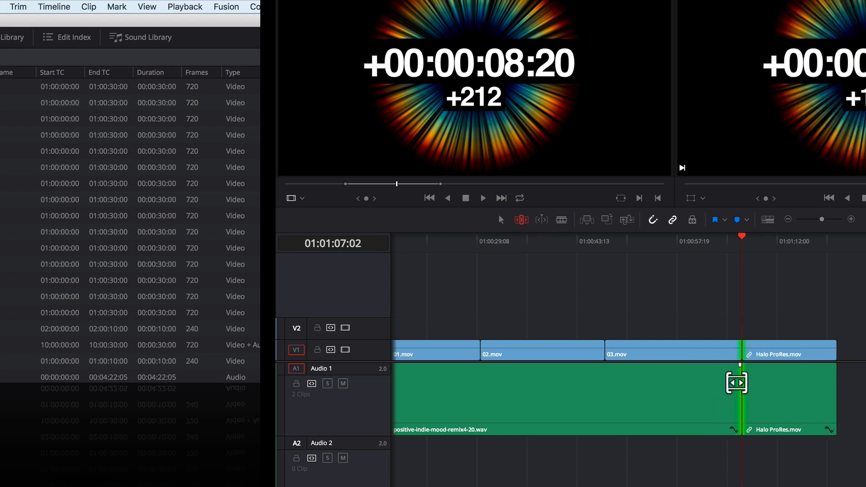
mouse_move(758, 391)
left_mouse_down()
mouse_move(776, 392)
mouse_move(758, 379)
left_mouse_up()
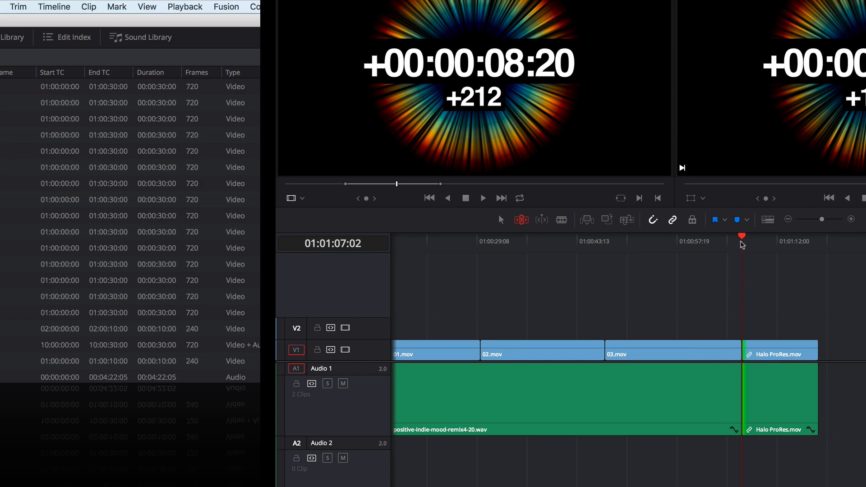
- Move the playhead to 01:01:03:04 in Normal Edit Mode and select the nearest edit as Ripple In
left_click(731, 242)
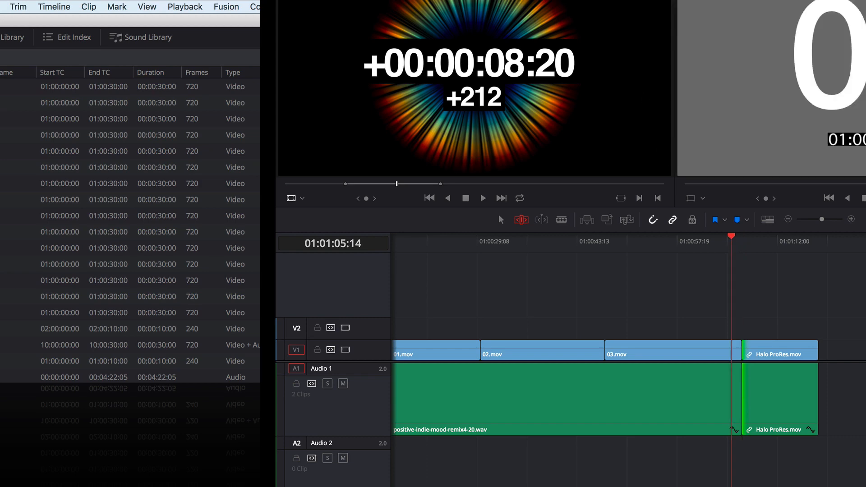
left_click(501, 220)
left_click(718, 241)
left_click(715, 242)
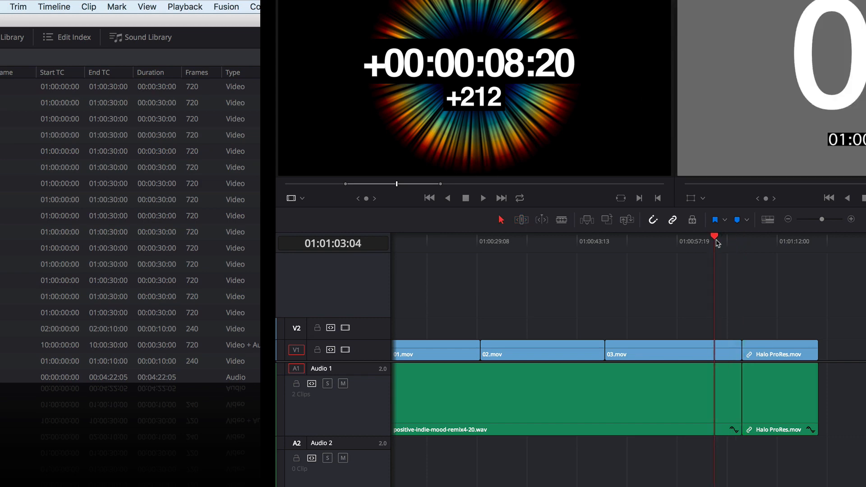
left_click(14, 6)
mouse_move(24, 173)
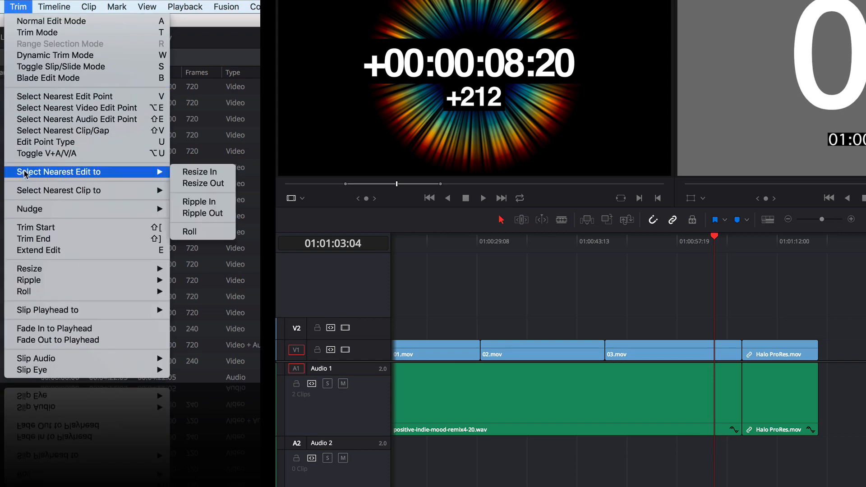
left_click(191, 202)
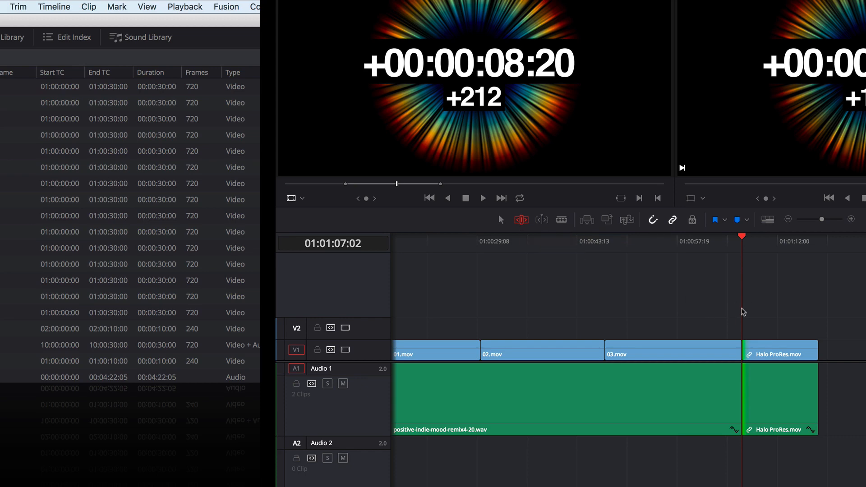
- Turn on Dynamic Trim Mode and ripple Halo ProRes.mov's start forward to shorten the clip
key("w")
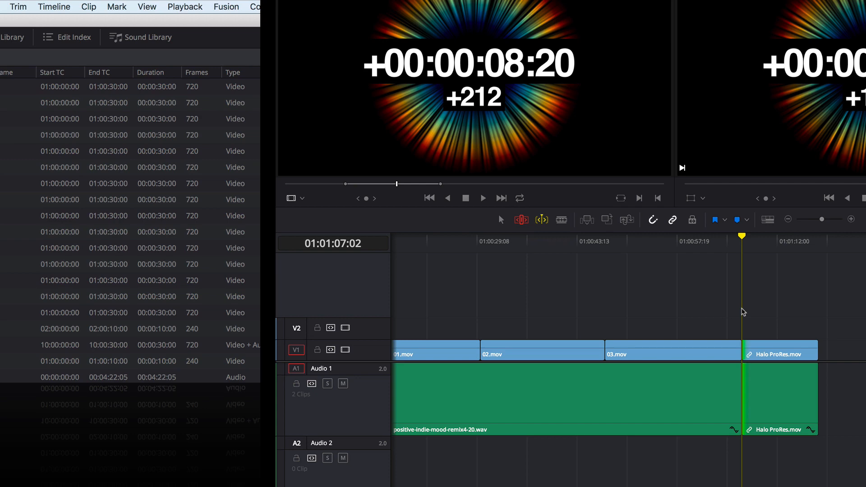
key("l")
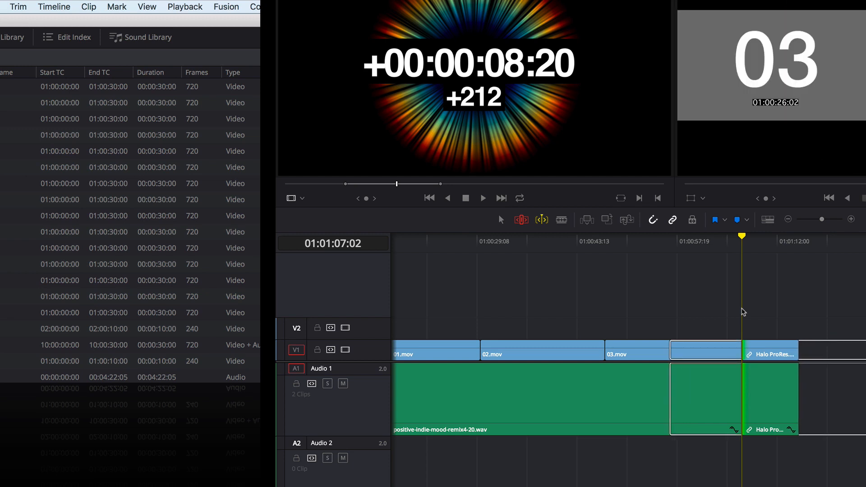
key("k")
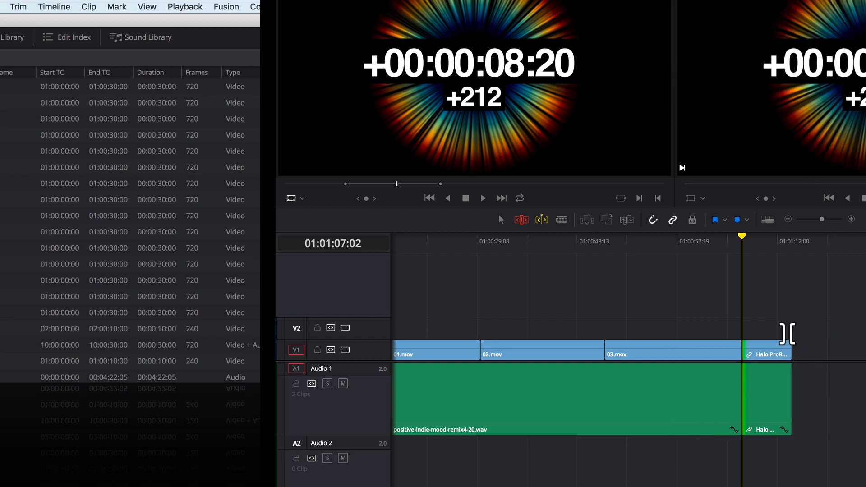
- Ripple Halo ProRes.mov's start backward and forward dynamically, leaving the clip longer, and turn off Dynamic Trim Mode
key("j")
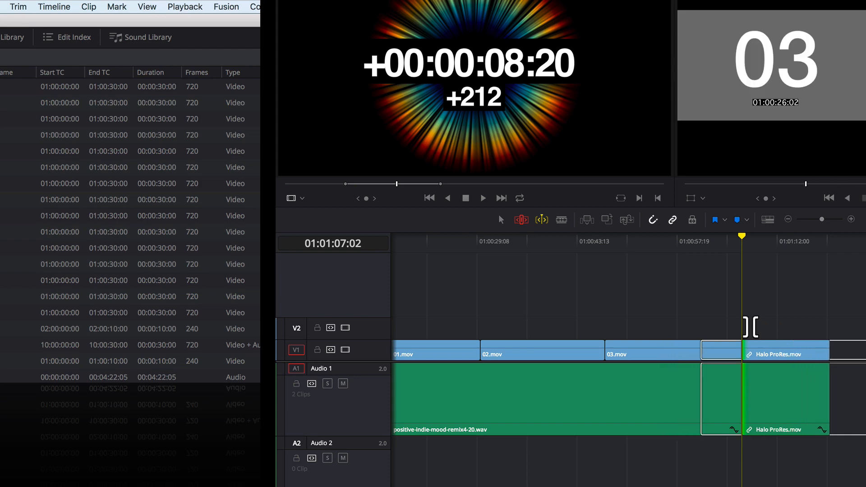
key("k")
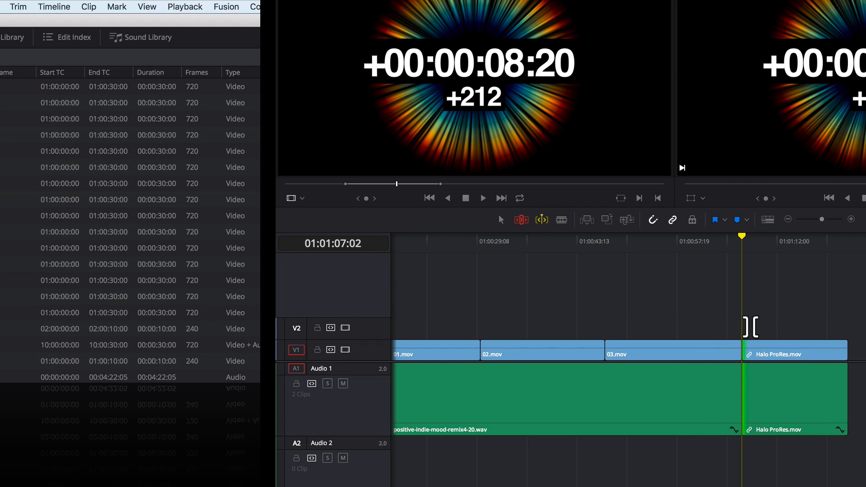
key("l")
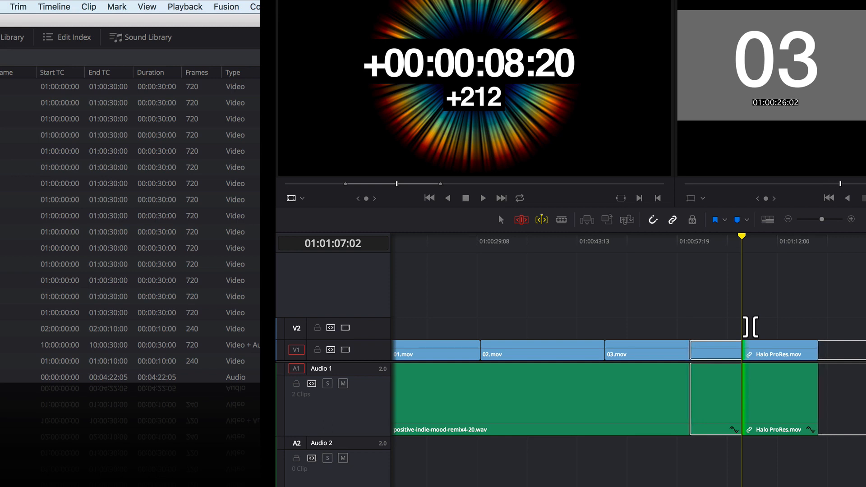
key("k")
key("j")
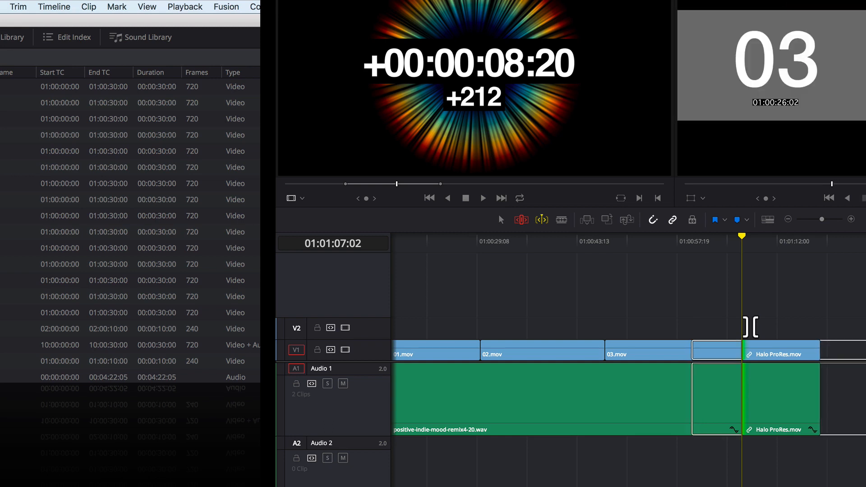
key("l")
key("l")
key("l")
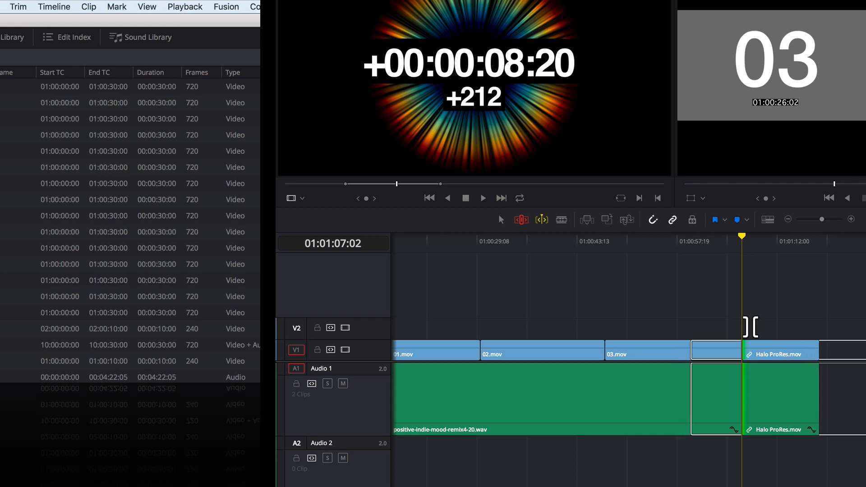
key("k")
key("w")
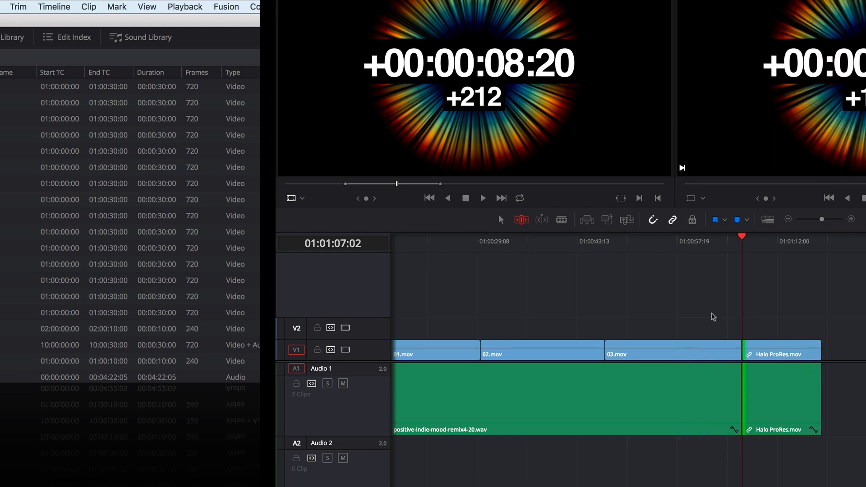
- Move the playhead to 01:01:05:10 in Normal Edit Mode and select the nearest edit as Roll
left_click(501, 220)
left_click(730, 242)
left_click(15, 5)
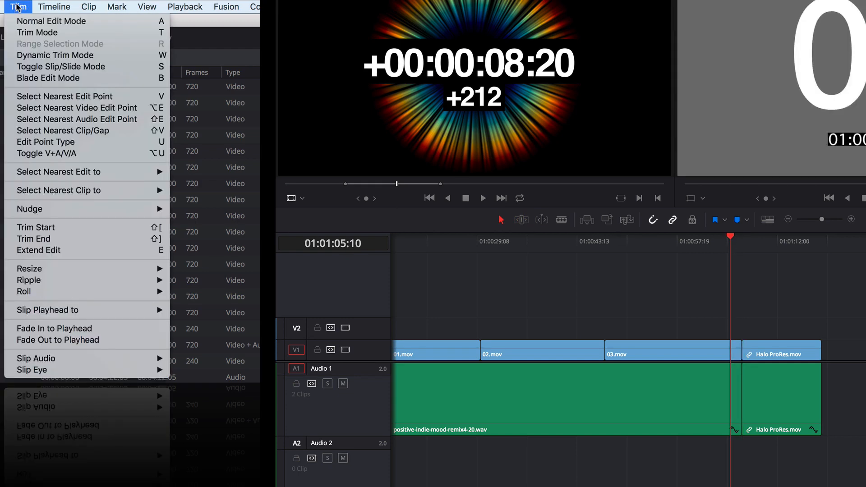
mouse_move(37, 172)
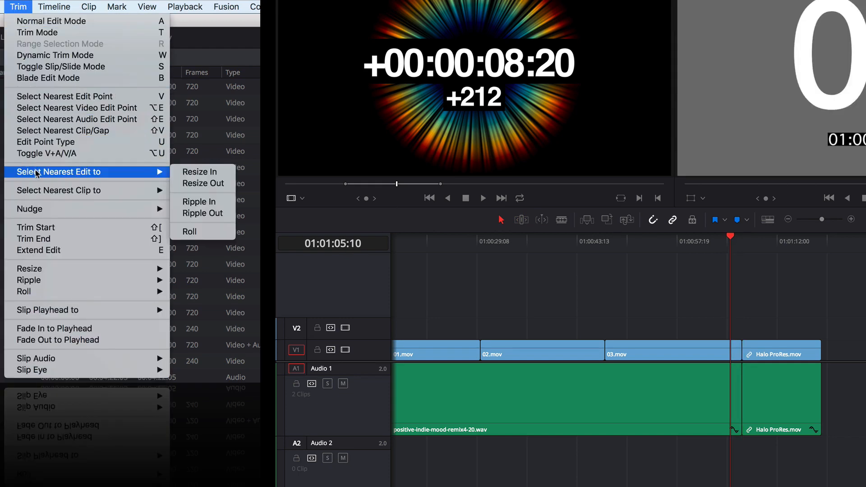
left_click(203, 233)
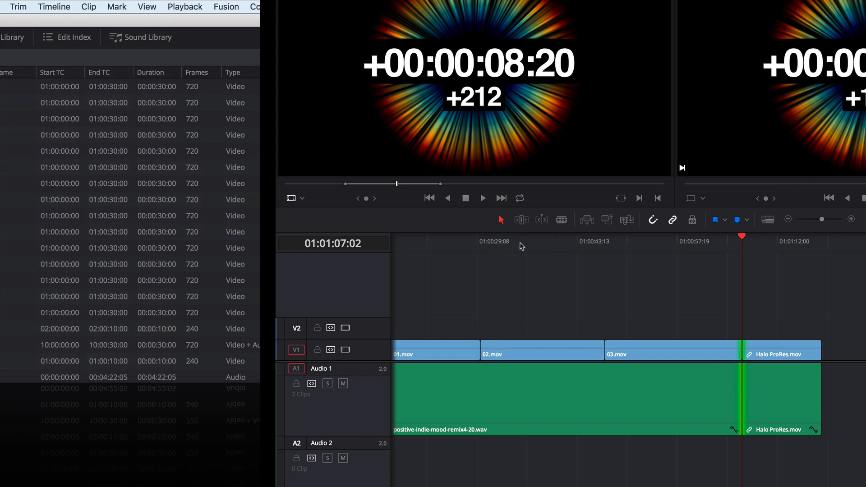
- Turn on Dynamic Trim Mode and roll the cut between 03.mov and Halo ProRes.mov back to 01:01:03:05
key("w")
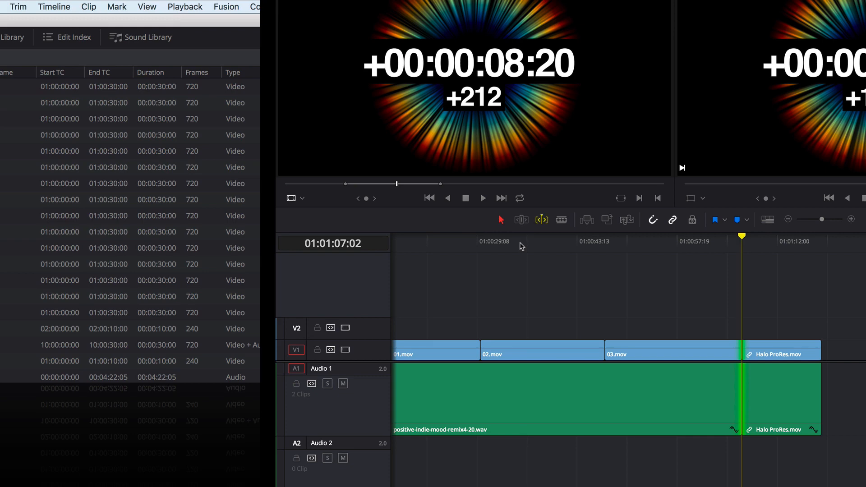
key("j")
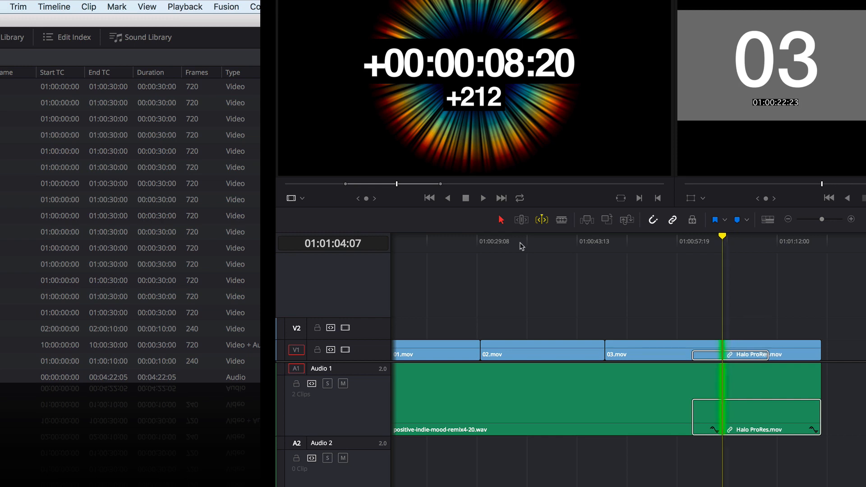
key("l")
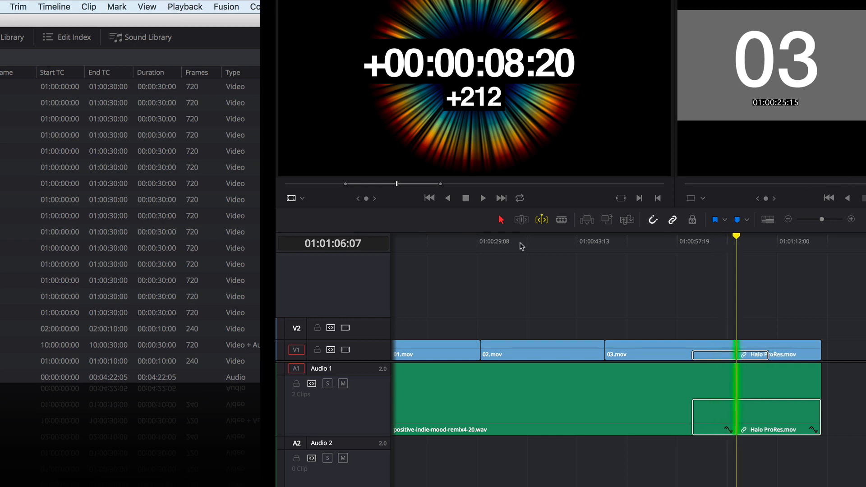
key("j")
key("k")
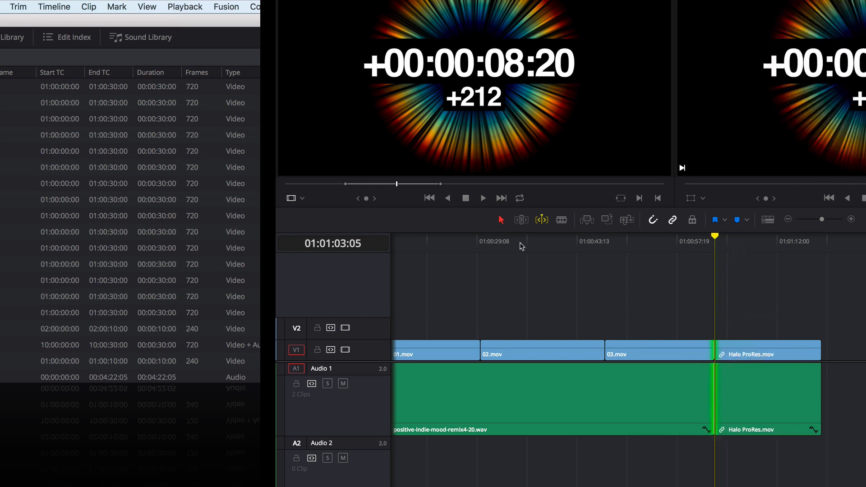
- Roll the cut dynamically in both directions, stop it at 01:01:04:04, and leave Dynamic Trim Mode with the edit deselected
key("l")
key("l")
key("l")
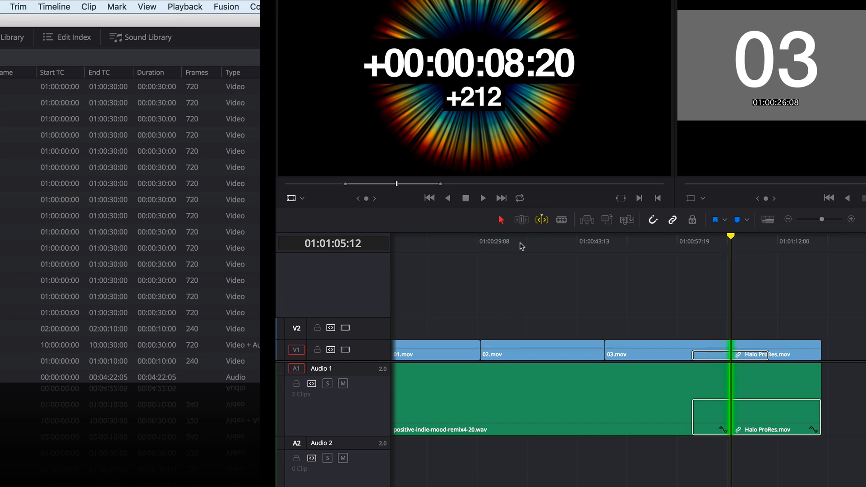
key("k")
key("j")
key("j")
key("j")
key("j")
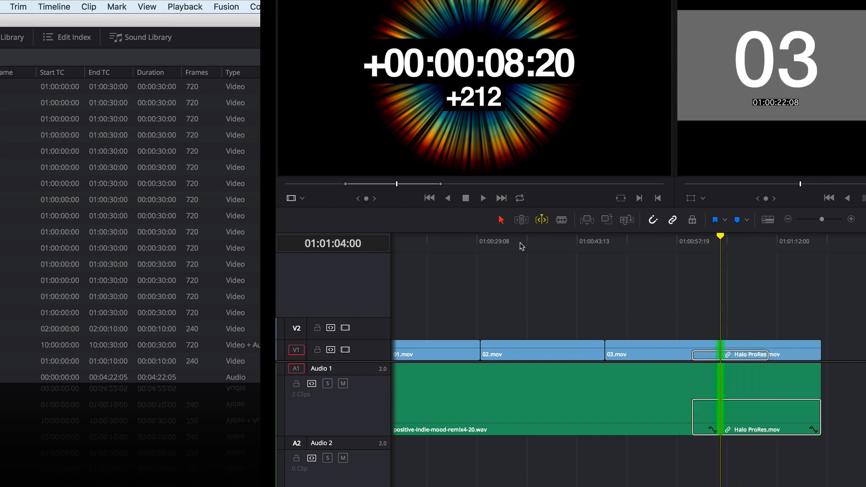
key("k")
key("l")
key("k")
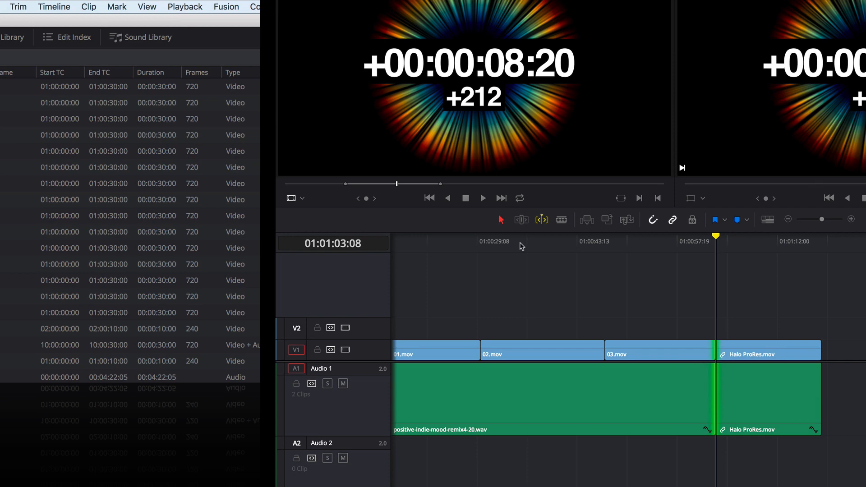
key("l")
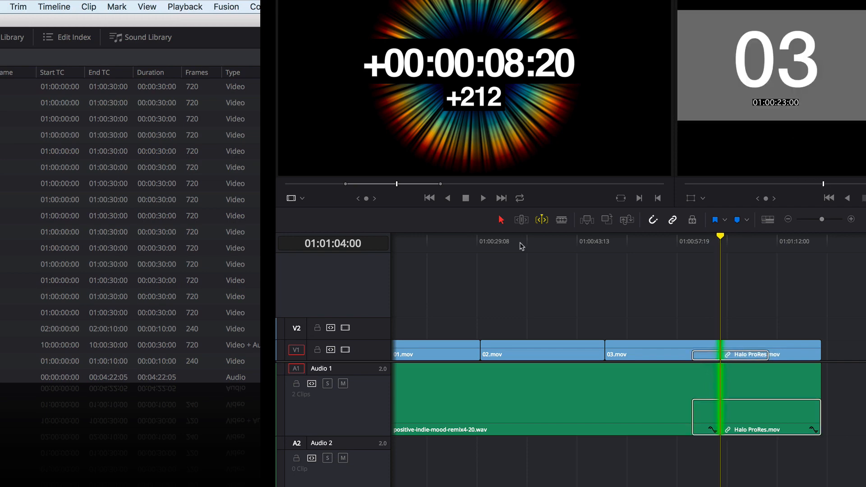
key("k")
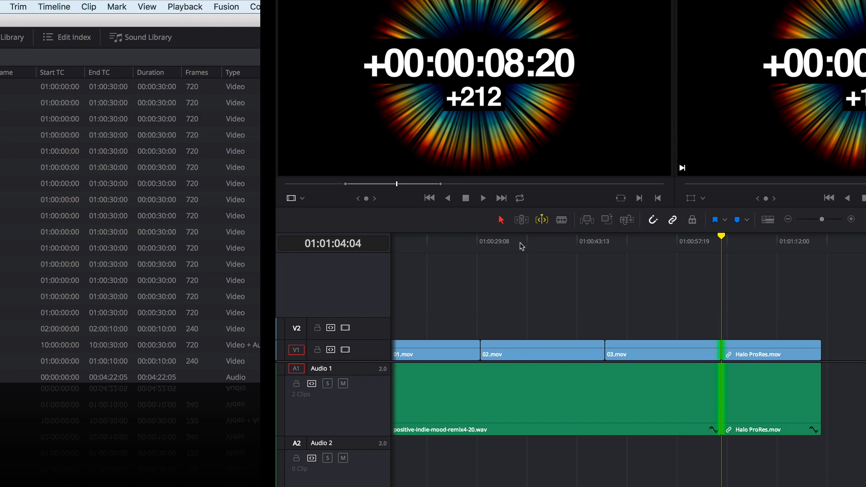
key("w")
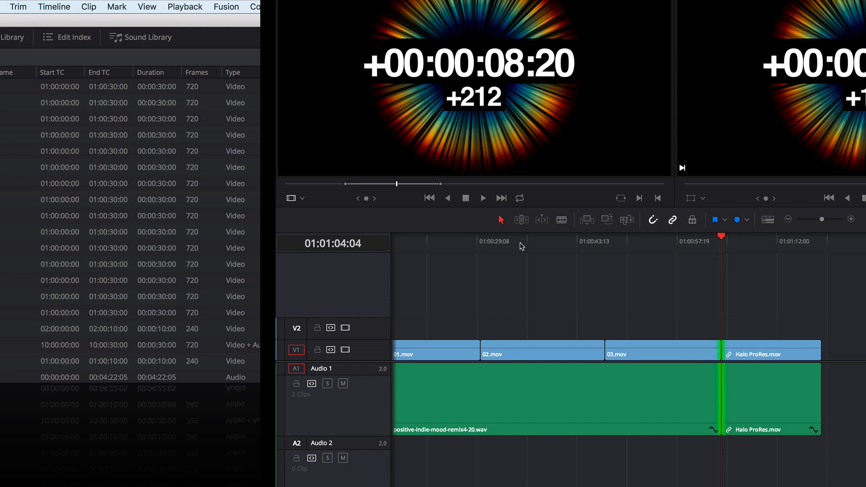
key("shift+super+a")
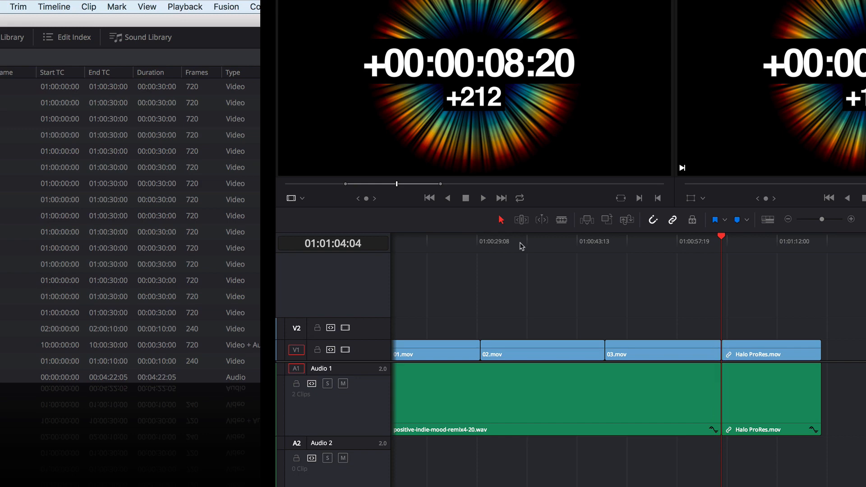
- Play the timeline past the cut to 01:01:05:01 and select the nearest edit as Roll
key("space")
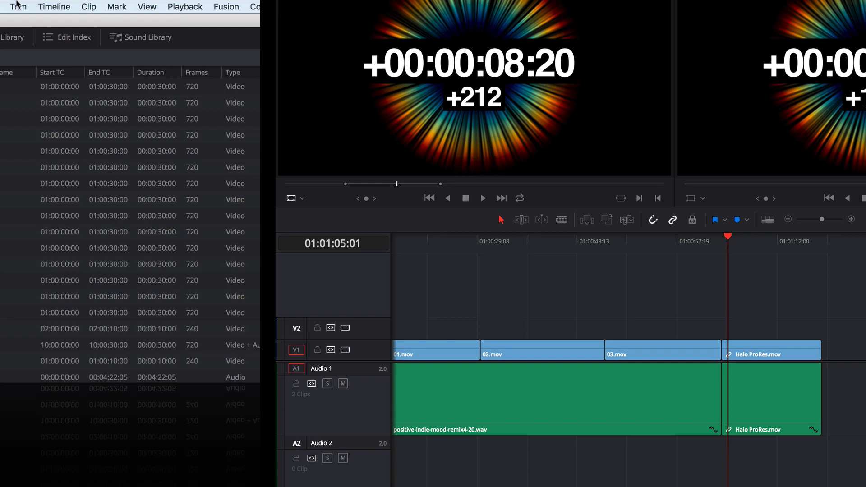
left_click(18, 6)
mouse_move(162, 171)
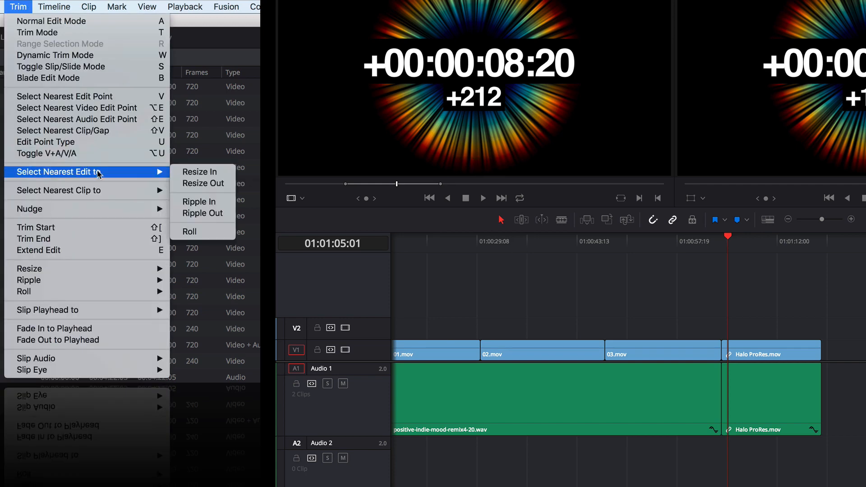
left_click(189, 231)
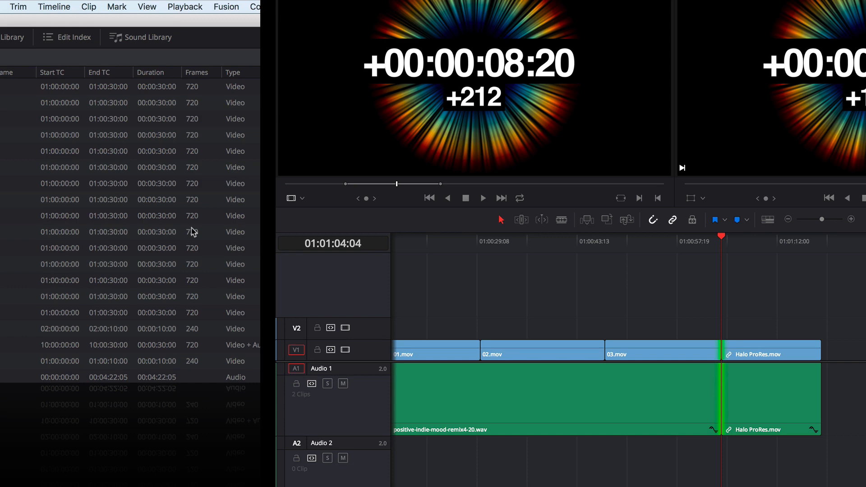
- Roll the cut between 03.mov and Halo ProRes.mov back and forth with Dynamic Trim Mode off, ending at 01:01:05:06
key("l")
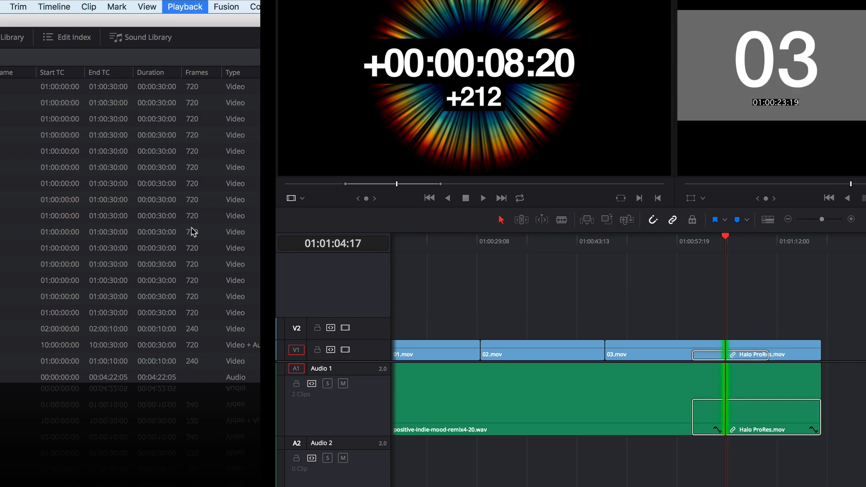
key("k")
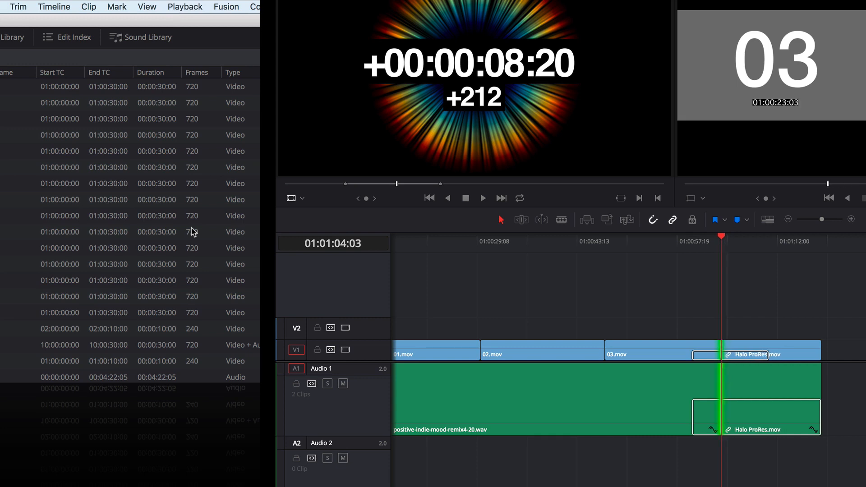
key("l")
key("l")
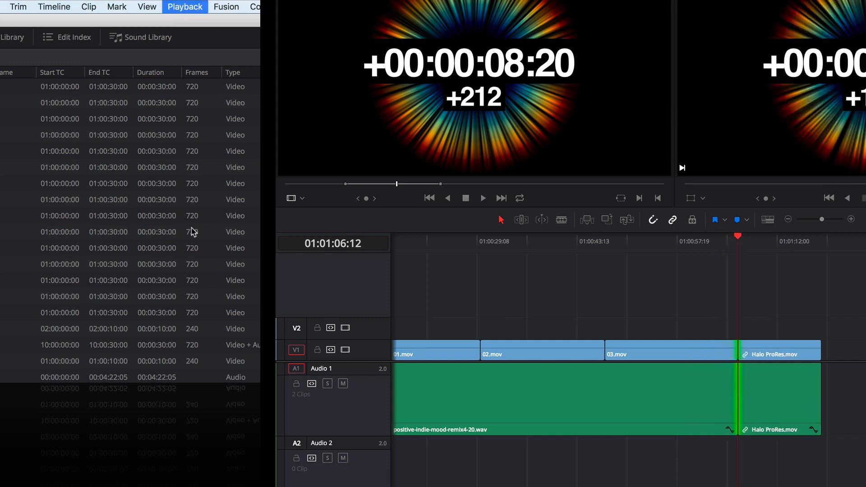
key("j")
key("j")
key("k")
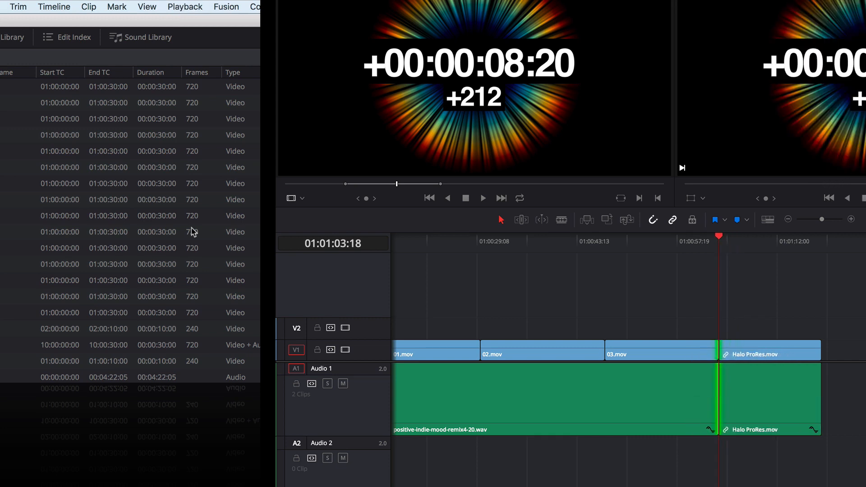
key("l")
key("k")
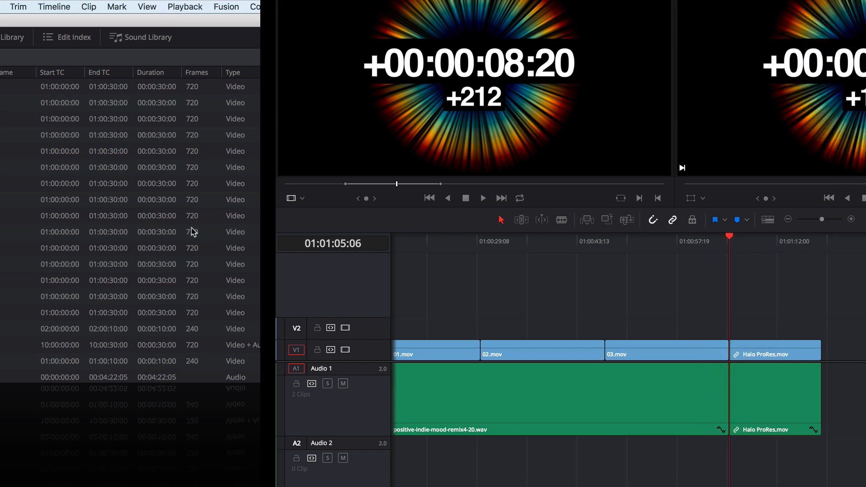
- Select the edit nearest the playhead, before Halo ProRes.mov, as Ripple Out
left_click(17, 7)
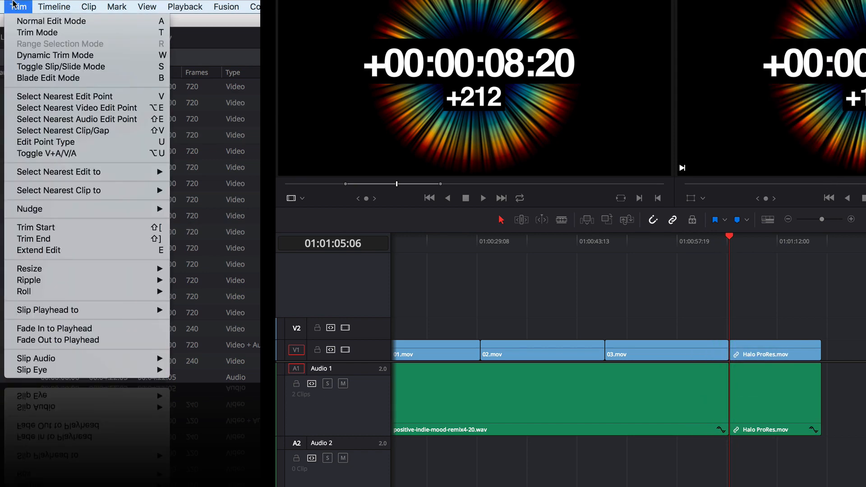
mouse_move(52, 171)
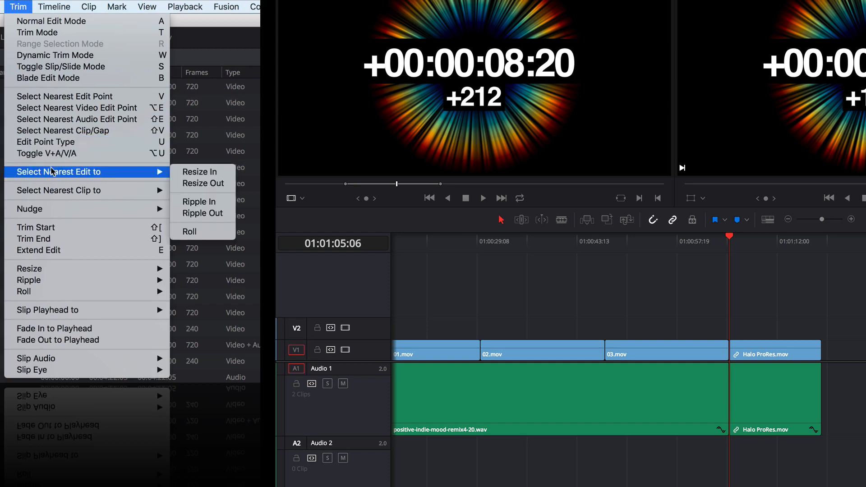
left_click(203, 213)
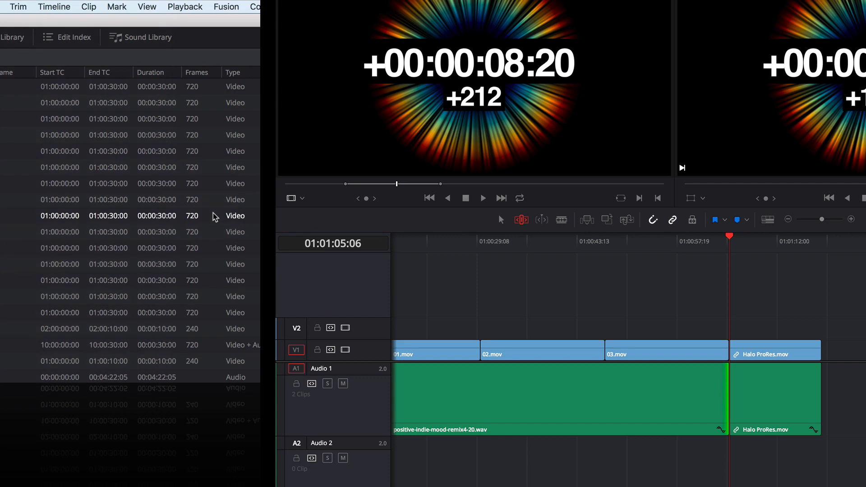
- Ripple the end of positive-indie-mood-remix4-20.wav on Audio 1 to 01:01:02:07 and turn on Dynamic Trim Mode
key("j")
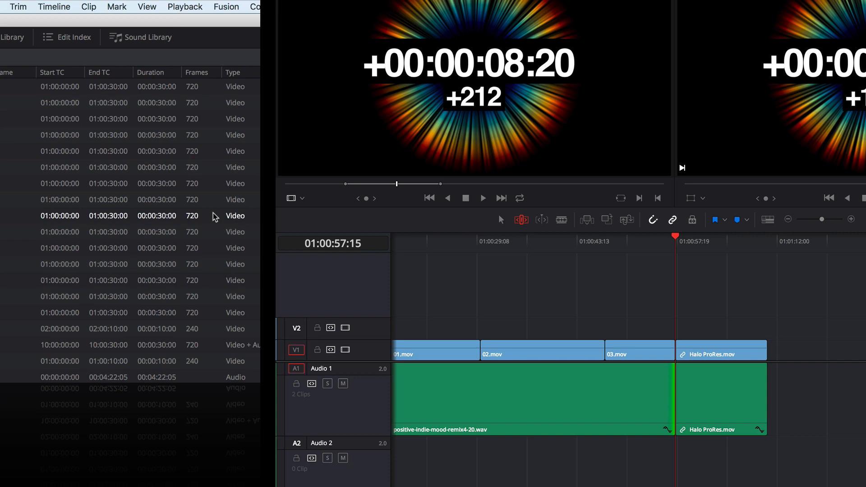
key("l")
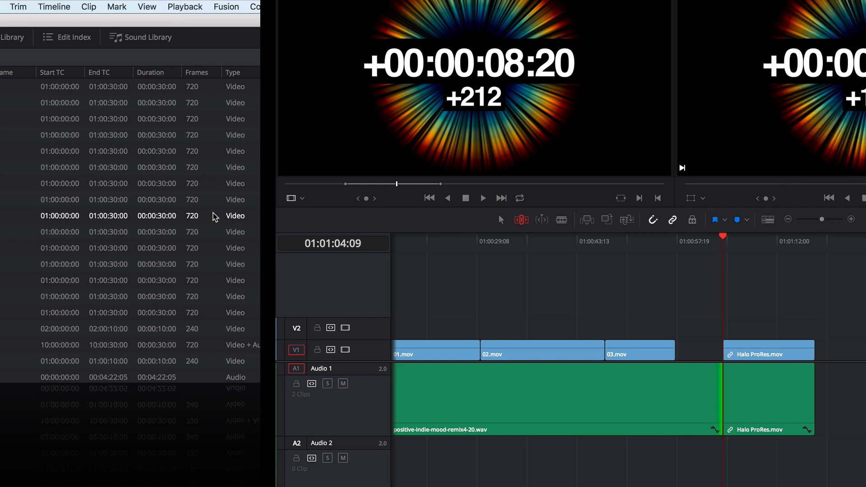
key("j")
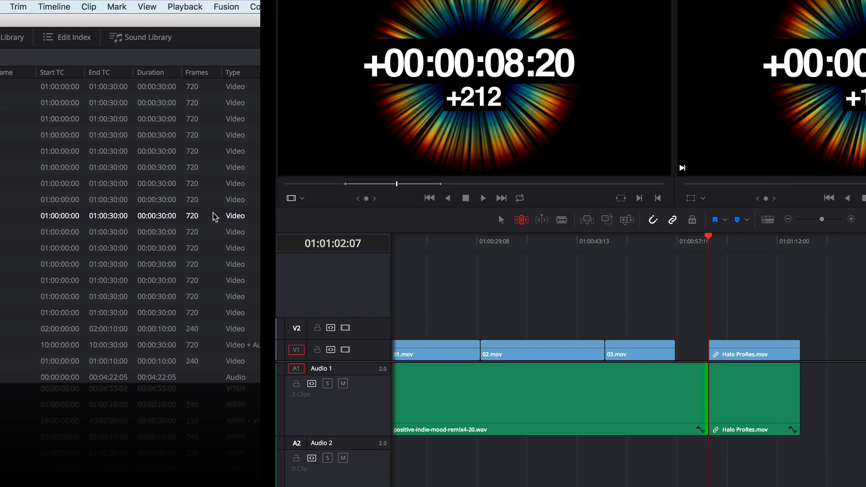
key("w")
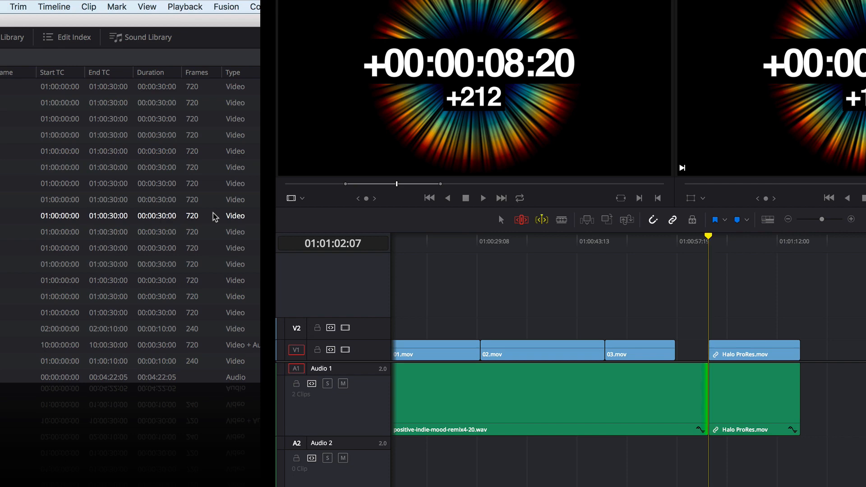
- Ripple the end of positive-indie-mood-remix4-20.wav on Audio 1 dynamically to 01:01:03:07 and turn off Dynamic Trim Mode
key("j")
key("l")
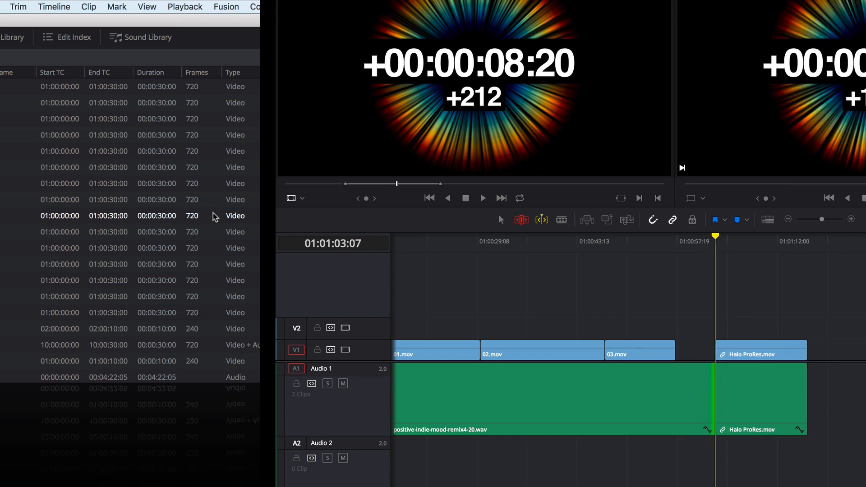
key("w")
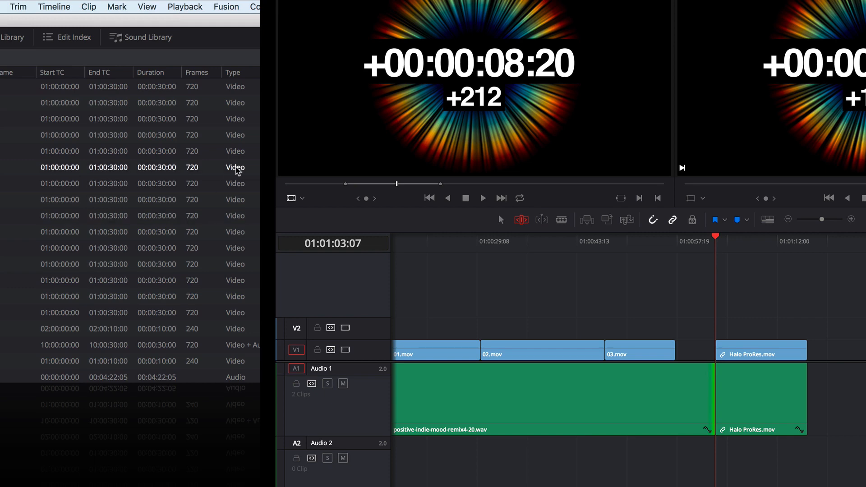
- Return to normal edit mode and jump the playhead to the end of 03.mov at 01:00:57:15
left_click(680, 357)
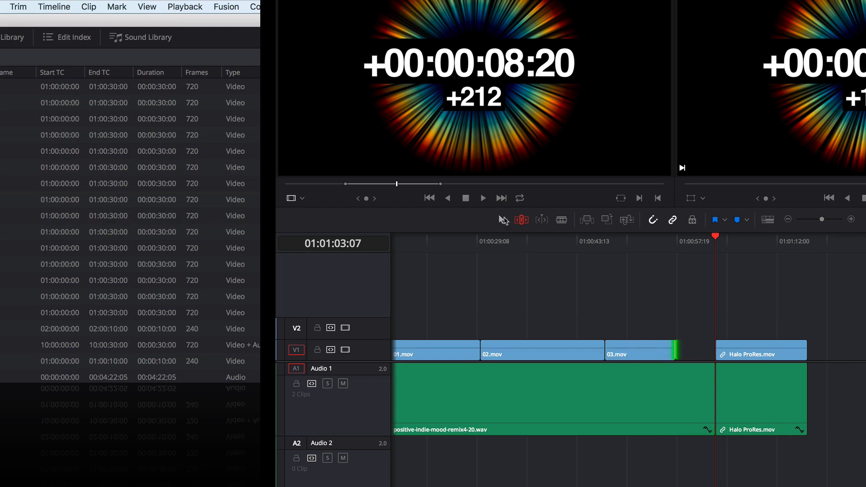
left_click(501, 220)
left_click(665, 299)
key("Up")
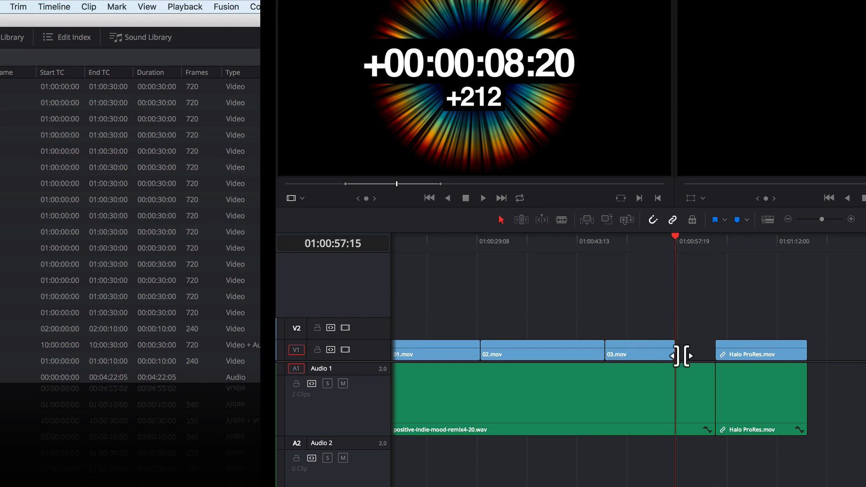
left_click(681, 357)
key("l")
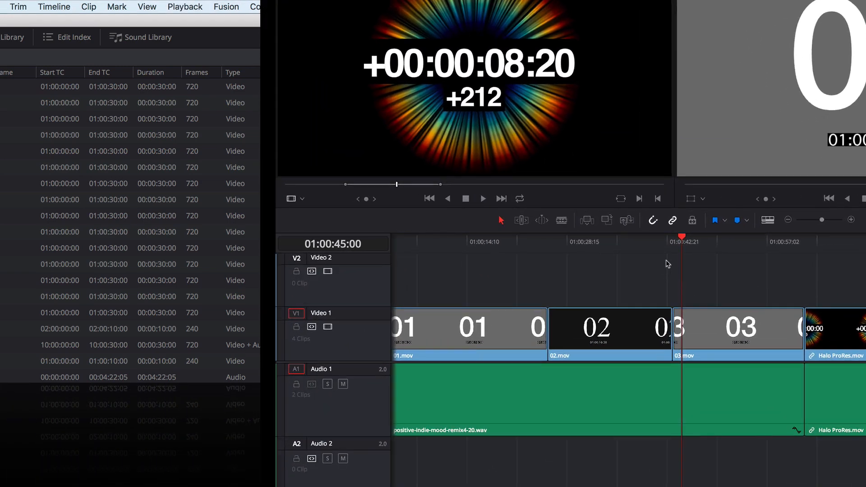
- Select 03.mov on Video 1 and slip its content so the frame under the playhead becomes the clip's In point
key("super+equal")
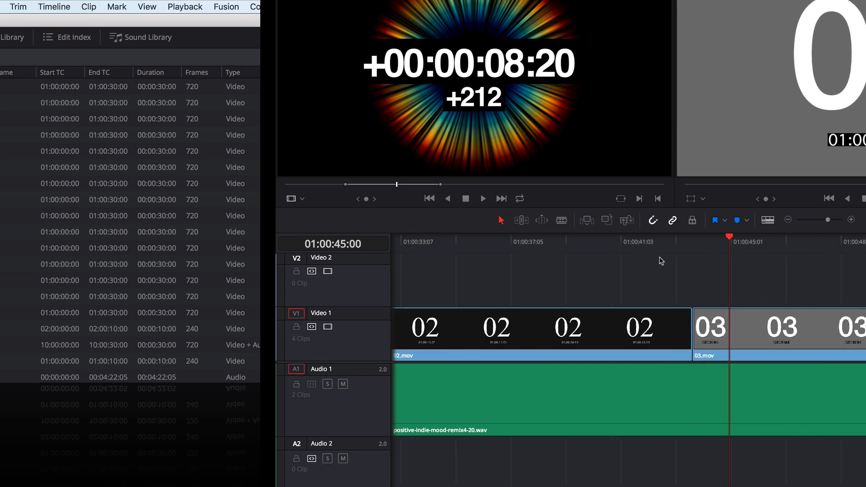
left_click(19, 6)
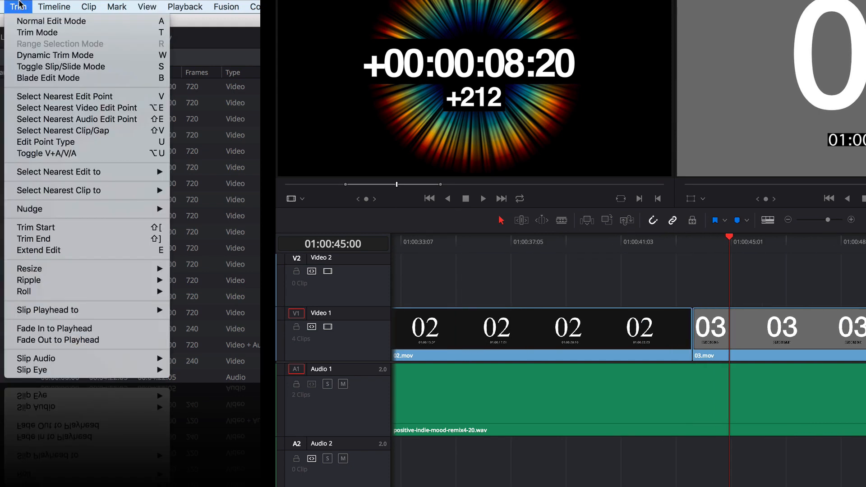
mouse_move(37, 311)
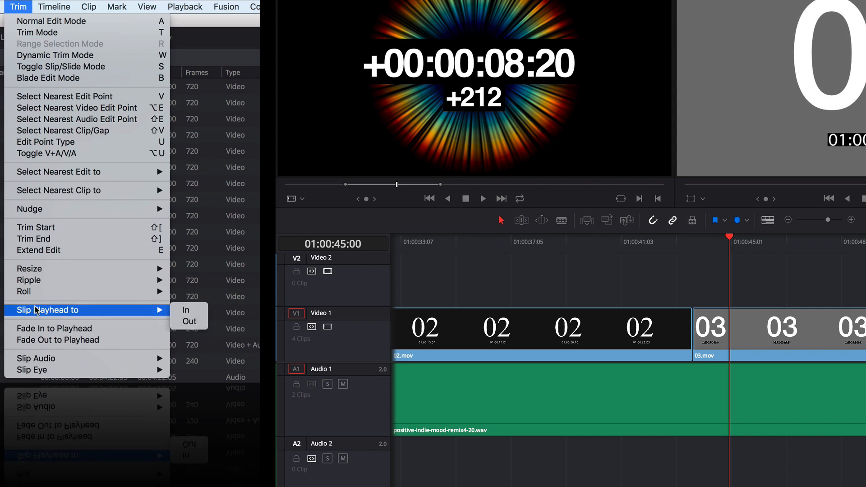
left_click(18, 5)
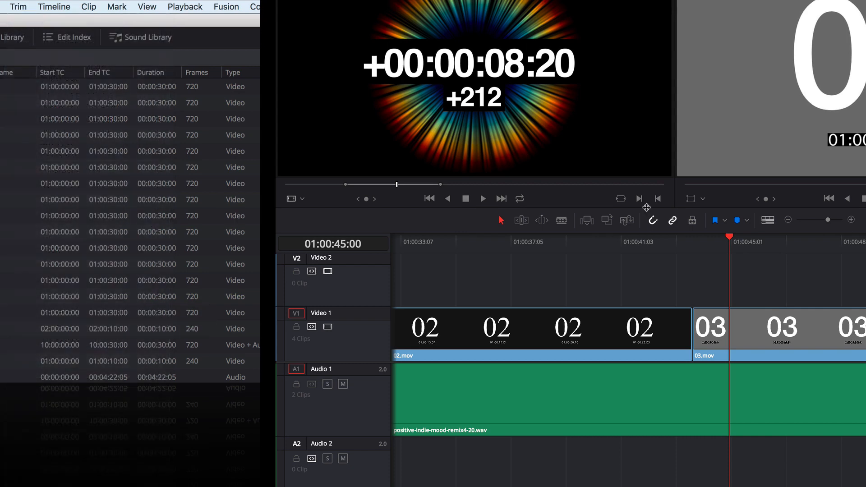
mouse_move(725, 245)
left_mouse_down()
mouse_move(737, 246)
mouse_move(727, 247)
left_mouse_up()
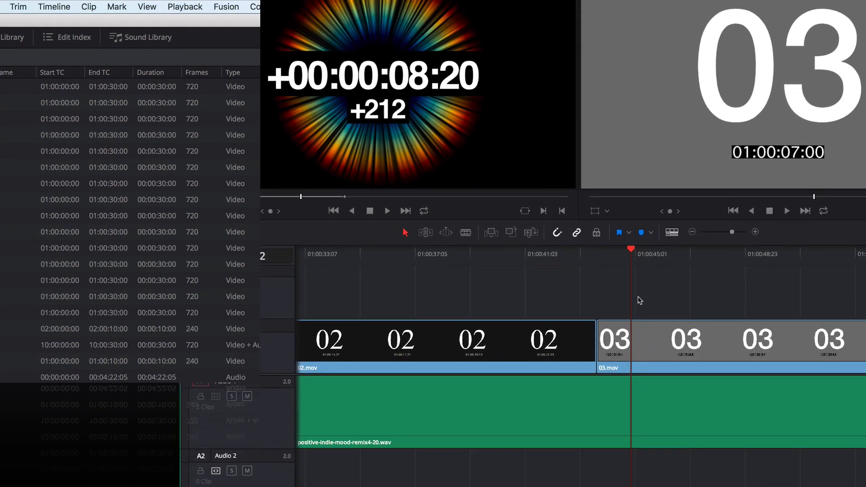
left_click(629, 345)
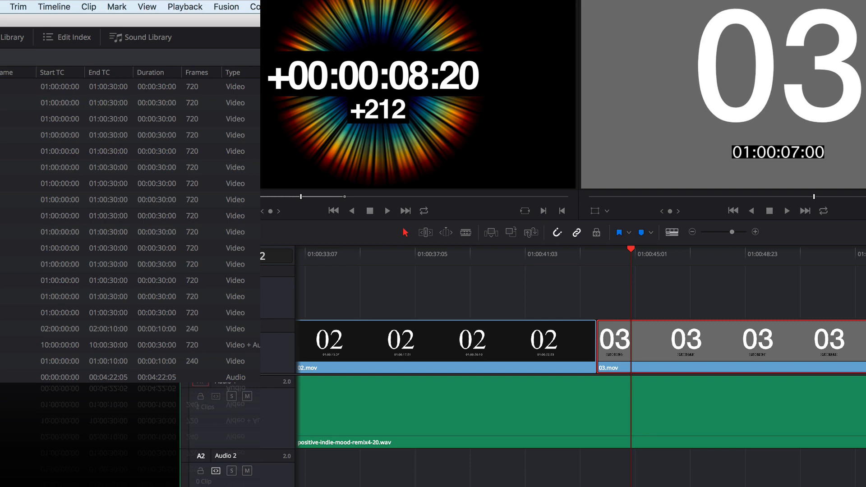
left_click(12, 5)
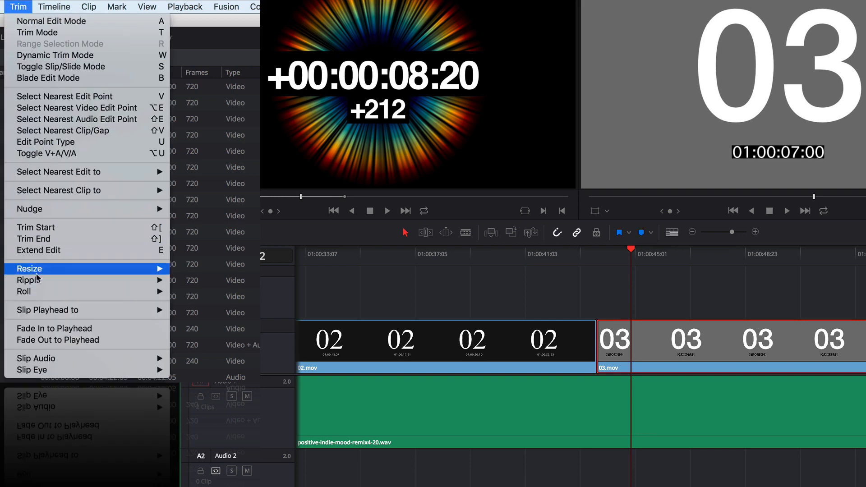
mouse_move(40, 309)
left_click(185, 310)
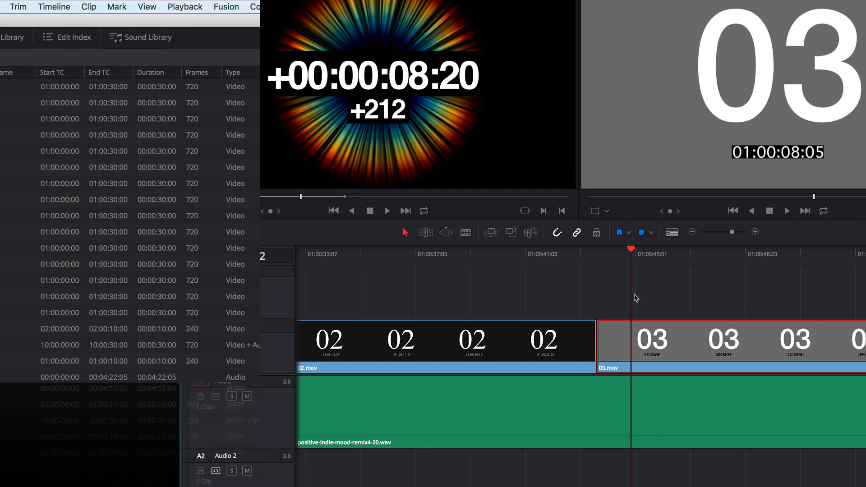
- Move the playhead near the start of 03.mov, slip the clip slightly in Trim Edit Mode, and return to normal edit mode
left_click_drag(631, 258, 598, 258)
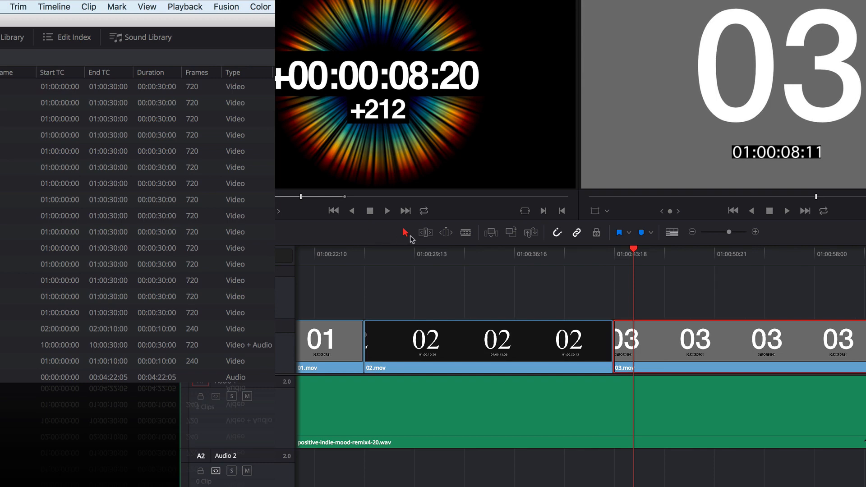
left_click(424, 233)
left_click_drag(638, 340, 638, 342)
key("a")
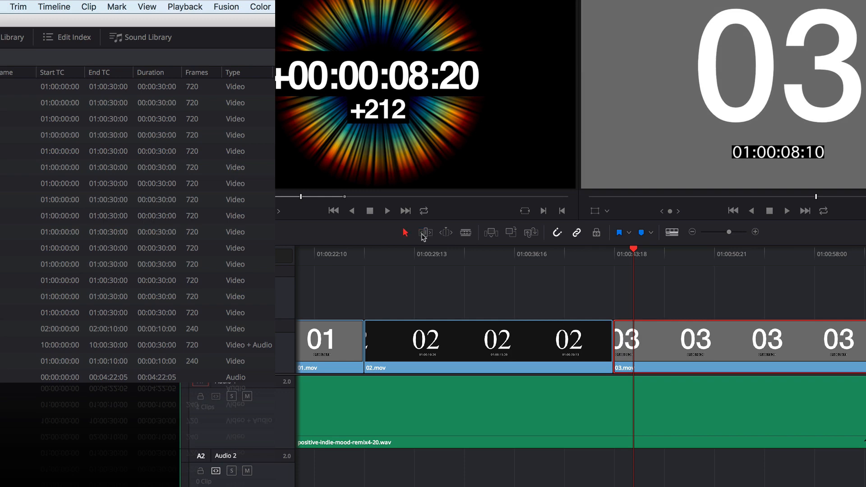
- Move the playhead further into 03.mov to source frame 01:00:09:11 and review the Slip Playhead and Nudge options
left_click(630, 254)
left_click_drag(630, 255, 645, 256)
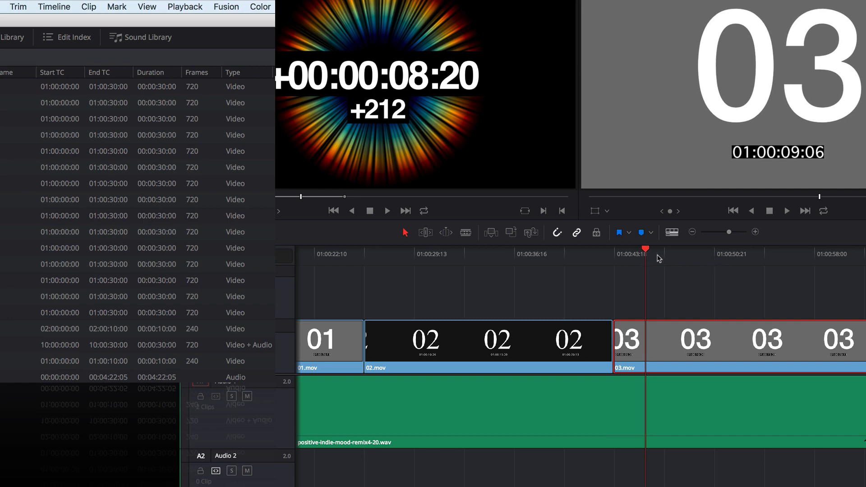
left_click(31, 5)
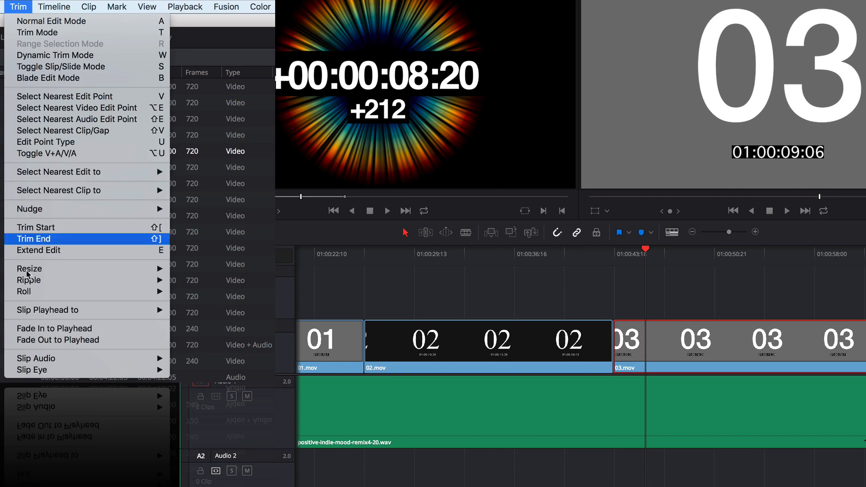
mouse_move(39, 312)
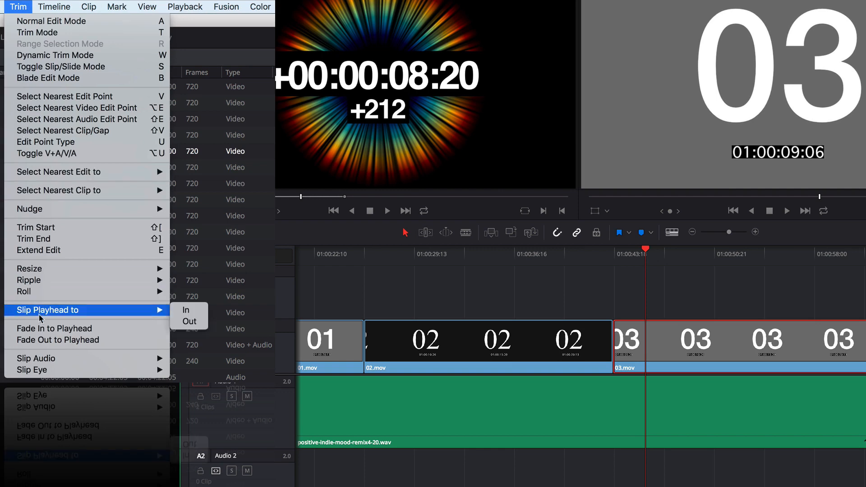
mouse_move(40, 209)
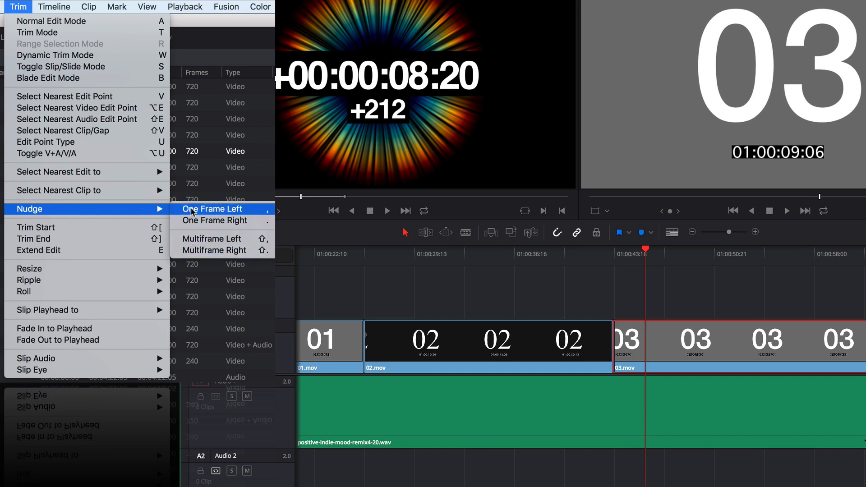
left_click(633, 291)
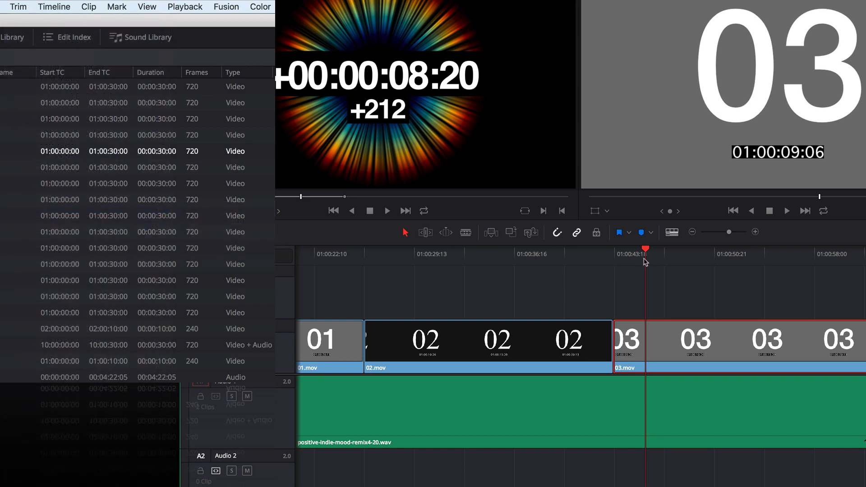
left_click(649, 257)
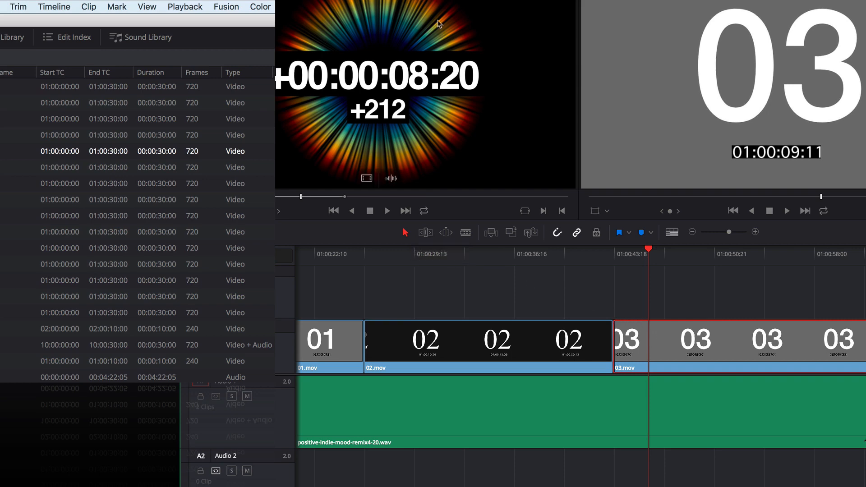
- Nudge the selected 03.mov clip to the left repeatedly, one frame at a time
left_click(15, 5)
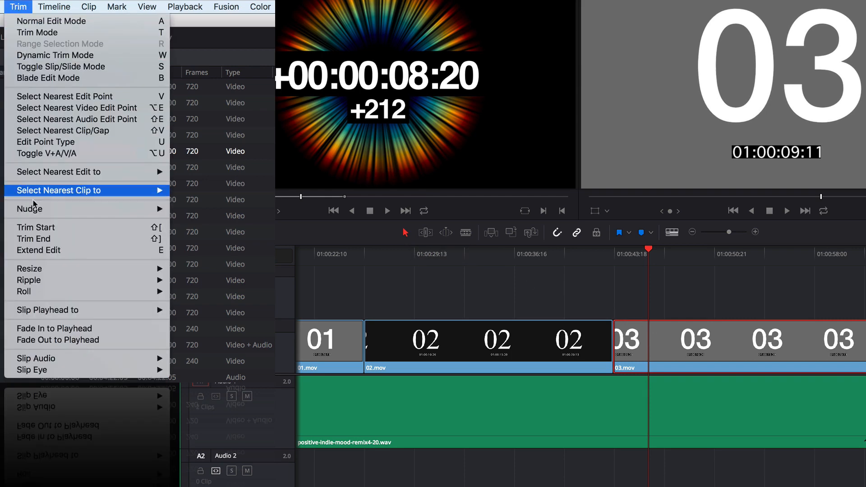
left_click(195, 210)
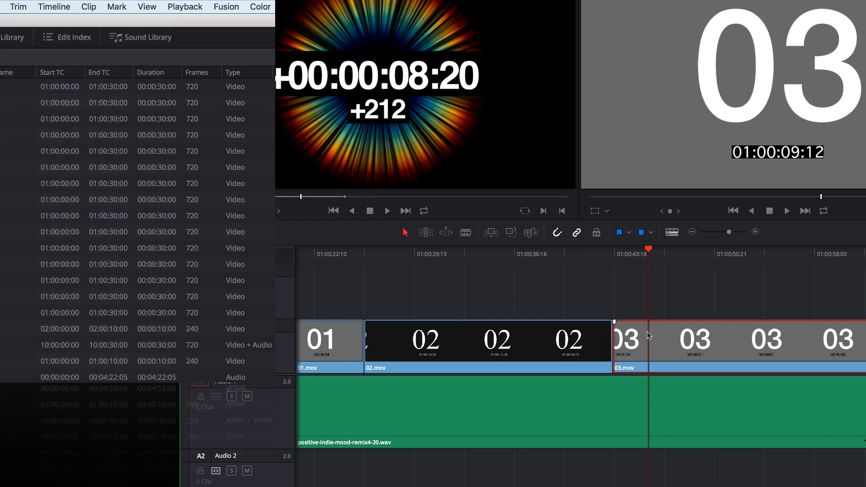
key("comma")
key("comma")
key("comma")
key("comma")
key("comma")
key("comma")
key("comma")
key("comma")
key("comma")
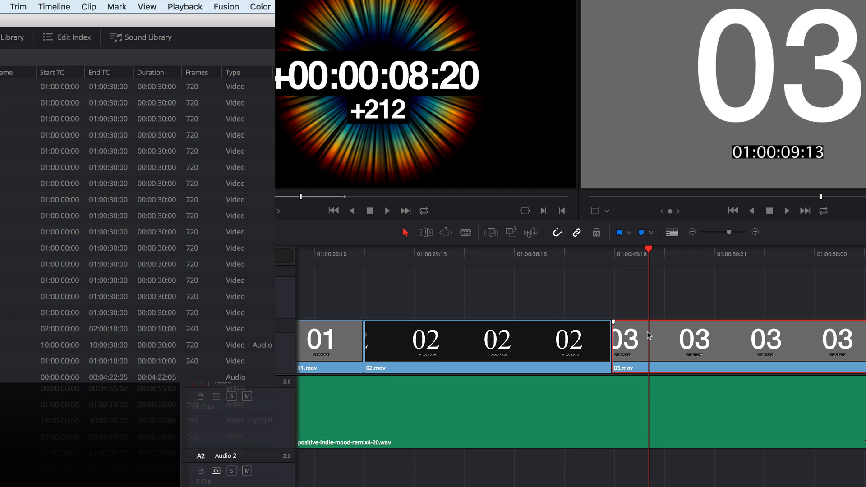
key("comma")
key("comma")
key("comma")
key("comma")
key("comma")
key("comma")
key("comma")
key("comma")
key("comma")
key("comma")
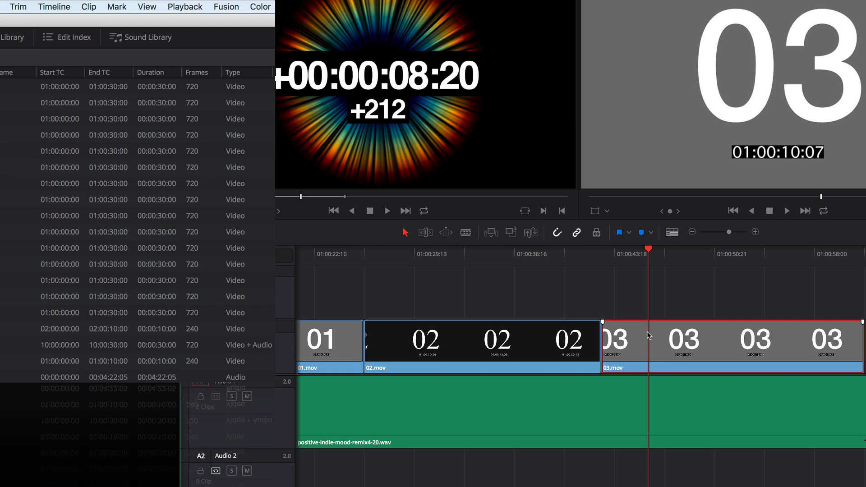
- Nudge 03.mov further left over the end of 02.mov in multiframe increments
key("shift+comma")
key("shift+comma")
key("shift+comma")
key("shift+comma")
key("shift+comma")
key("shift+comma")
key("shift+comma")
key("shift+comma")
key("shift+comma")
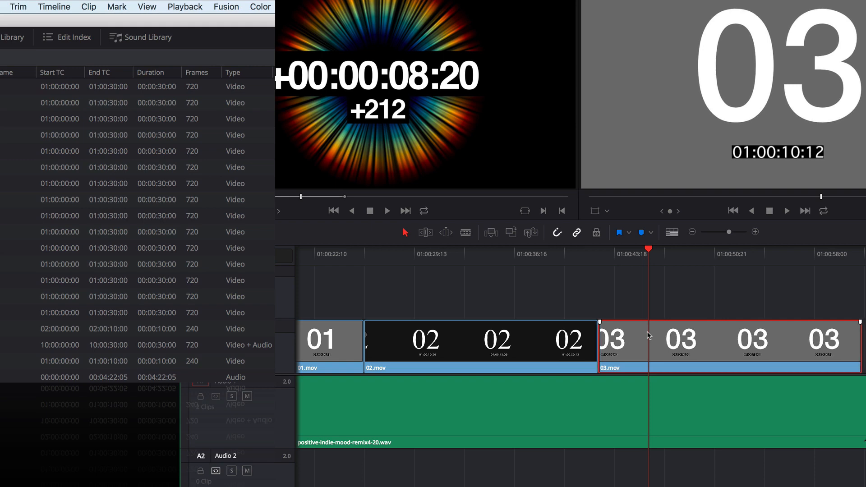
key("shift+comma")
key("shift+comma")
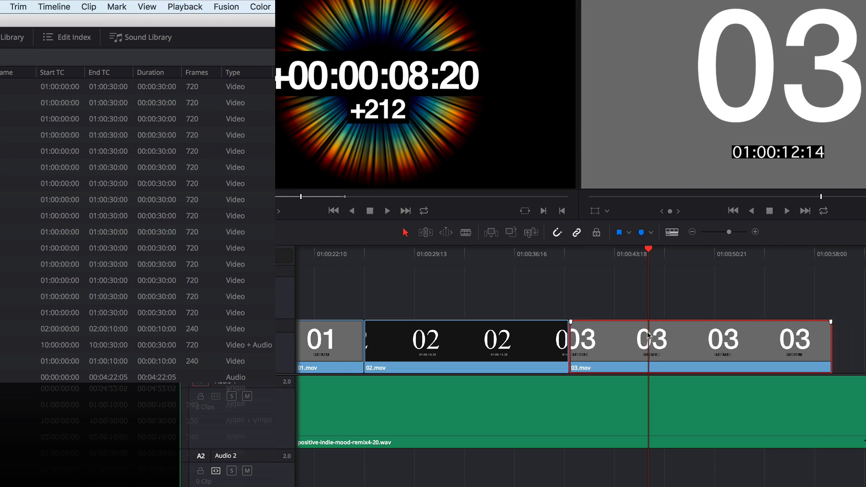
- Nudge 03.mov right and left again in multiframe increments, and undo all the nudges
key("shift+period")
key("shift+period")
key("shift+period")
key("shift+period")
key("shift+period")
key("shift+period")
key("shift+period")
key("shift+period")
key("shift+period")
key("shift+period")
key("shift+period")
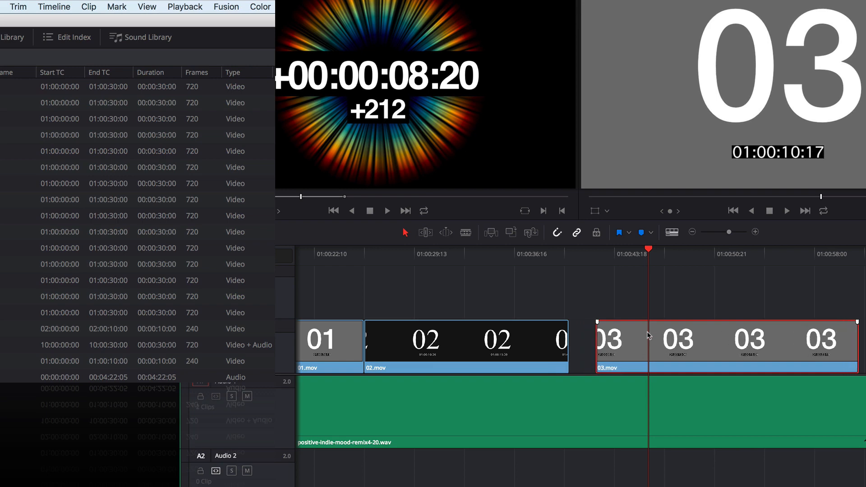
key("shift+comma")
key("shift+comma")
key("super+z")
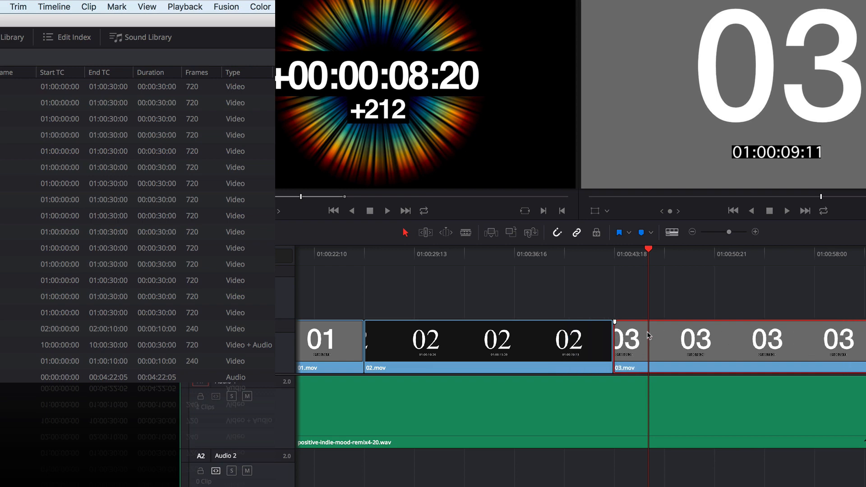
- Switch to Trim Edit Mode, park the playhead on source frame 01:00:09:10 of 03.mov, and target the clip for slipping
left_click(644, 258)
left_click(426, 233)
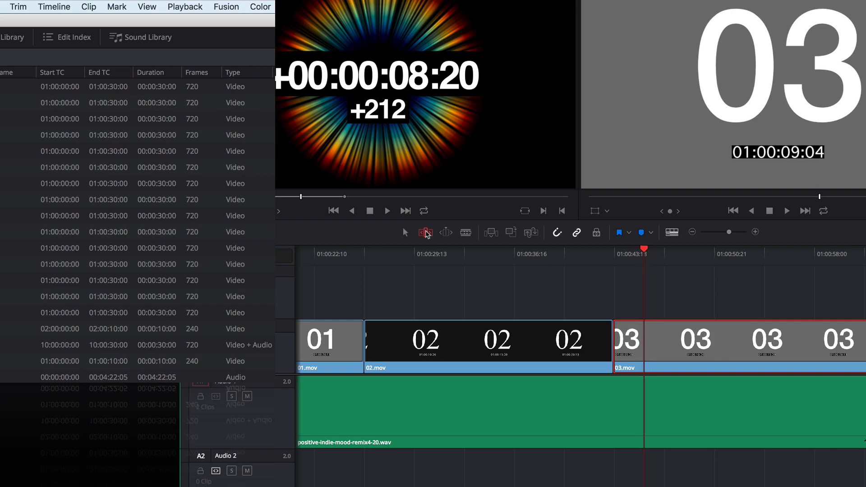
left_click(647, 253)
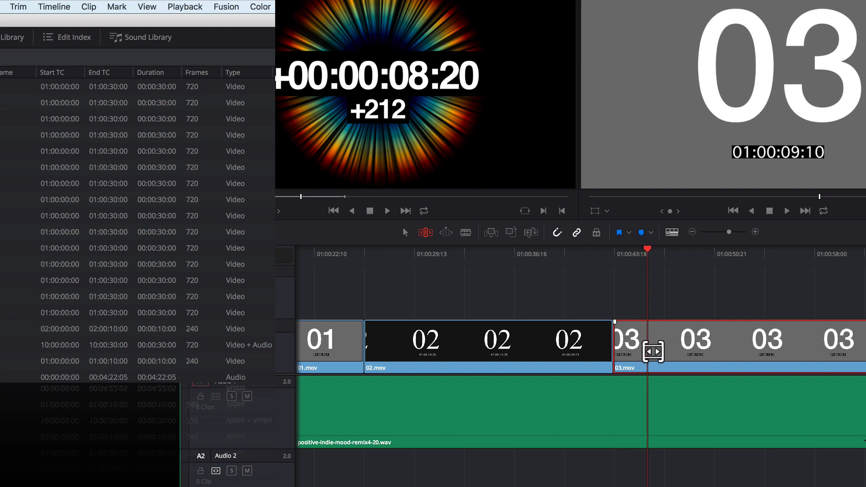
left_click_drag(653, 351, 653, 352)
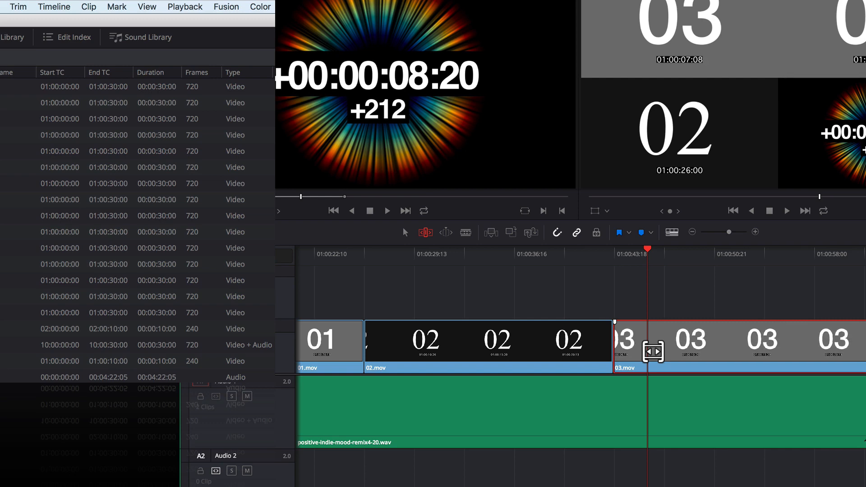
- Slip 03.mov to the right one frame at a time until its first frame is 01:00:06:17
key("period")
key("period")
key("period")
key("period")
key("period")
key("period")
key("period")
key("period")
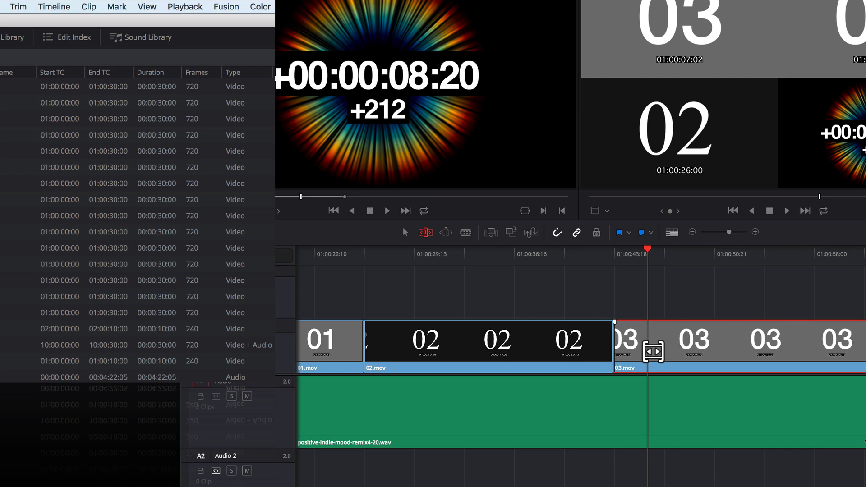
key("period")
key("period")
key("period")
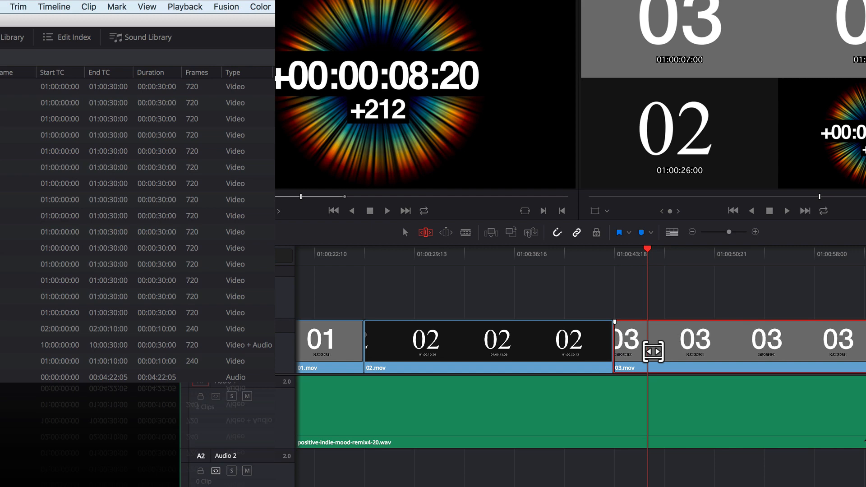
key("period")
key("period")
key("period")
key("period")
key("period")
key("period")
key("period")
key("period")
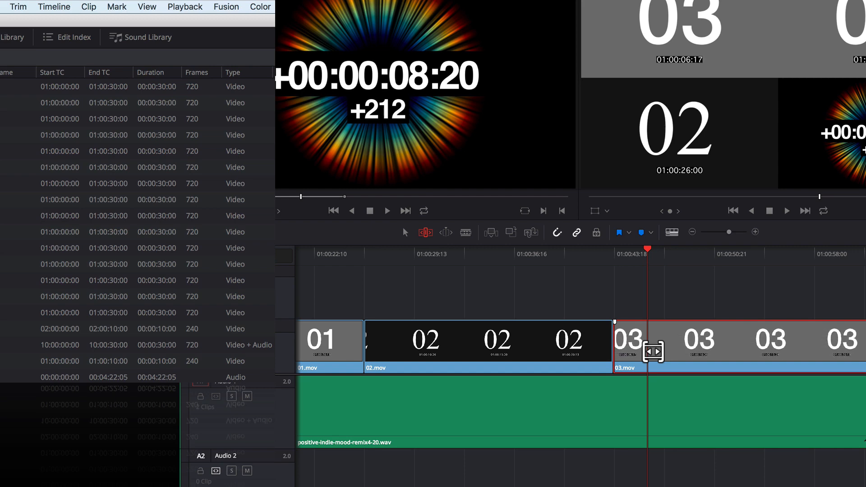
- Slip 03.mov three frames right to start at 01:00:06:20, and slip it left and right in multiframe increments
key("period")
key("period")
key("period")
key("period")
key("period")
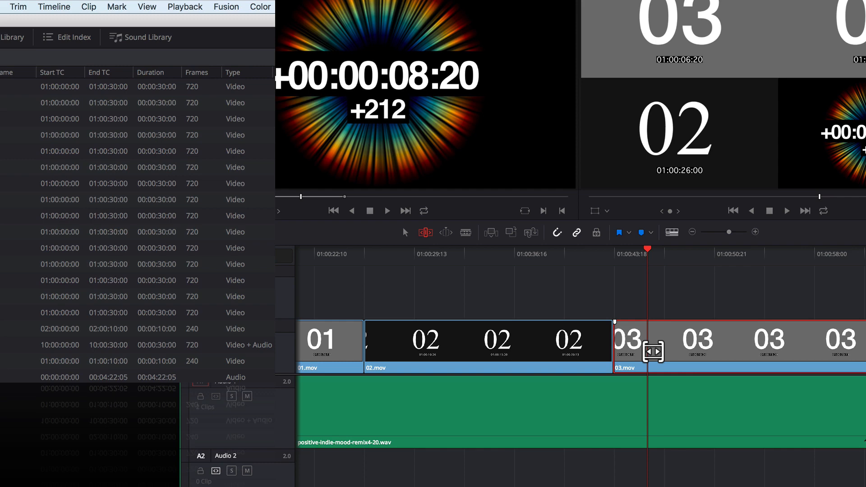
key("shift+comma")
key("shift+comma")
key("shift+period")
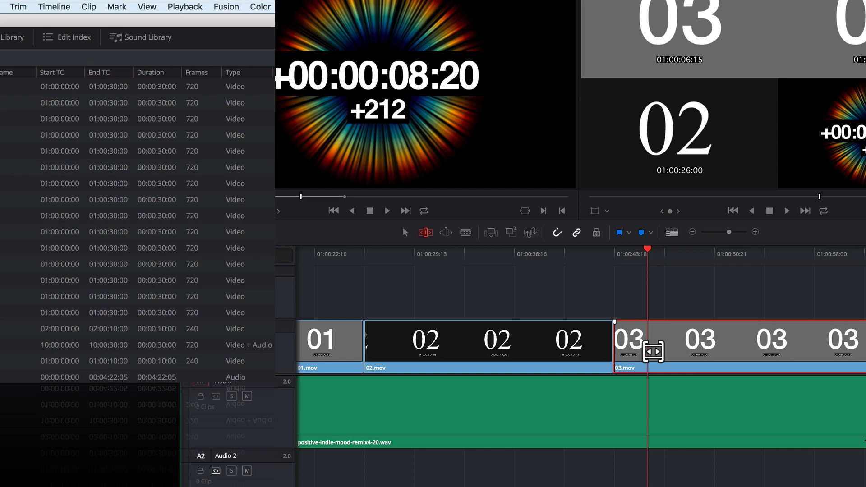
key("shift+period")
key("shift+comma")
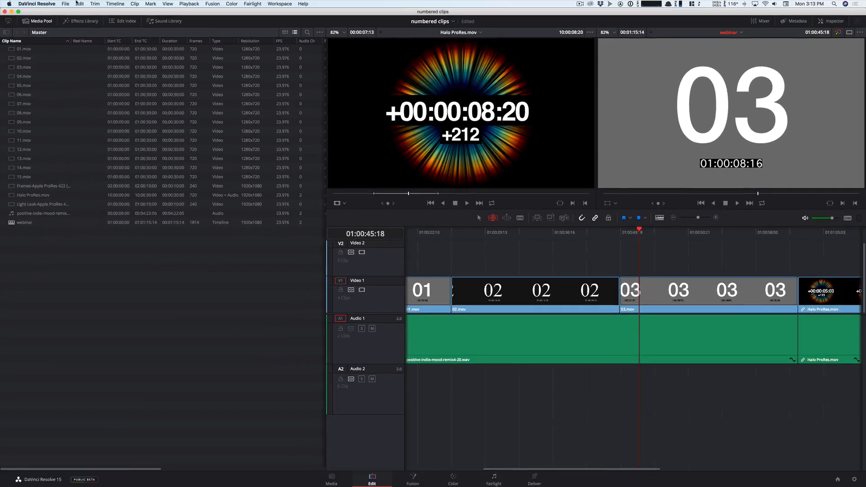
- Set the default fast nudge length to 10 frames in the user editing preferences and save them
left_click(94, 3)
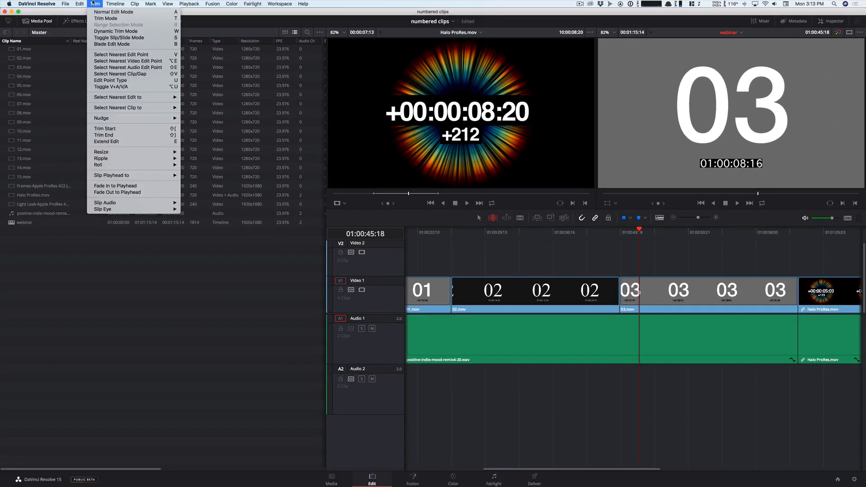
mouse_move(113, 118)
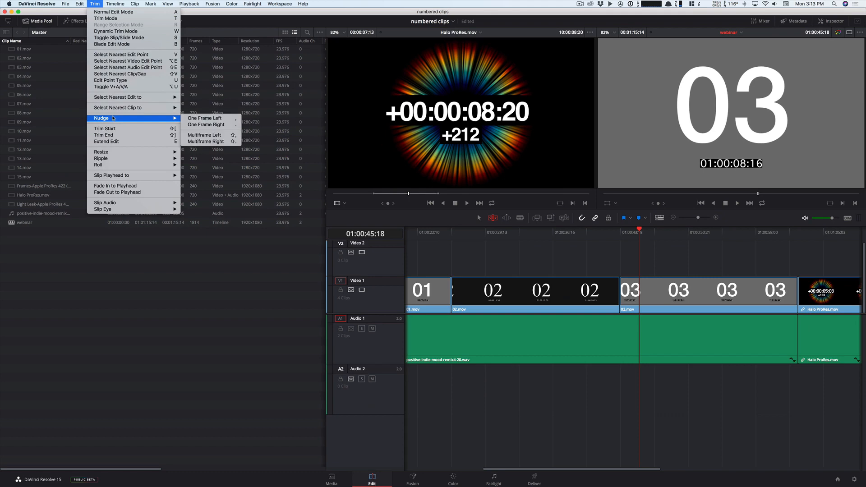
mouse_move(37, 4)
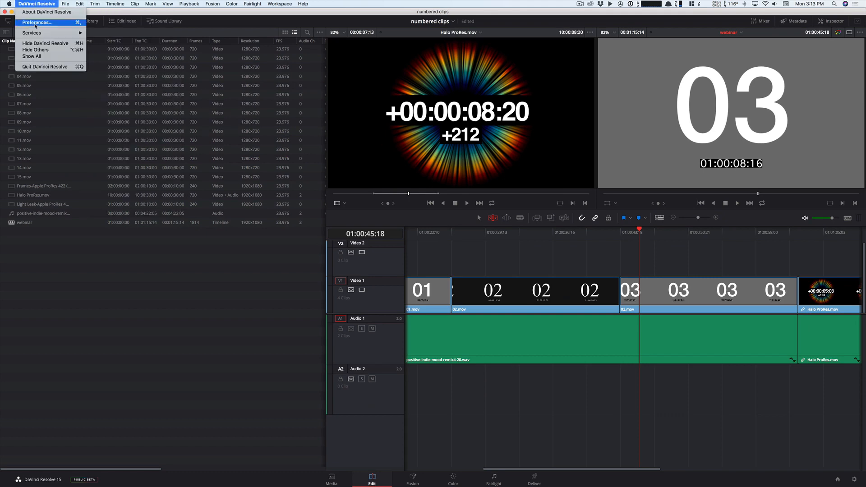
left_click(36, 23)
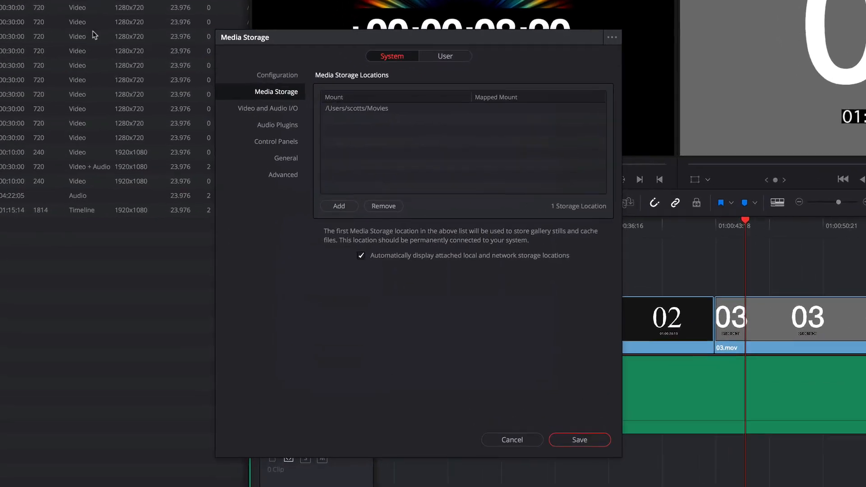
left_click(435, 58)
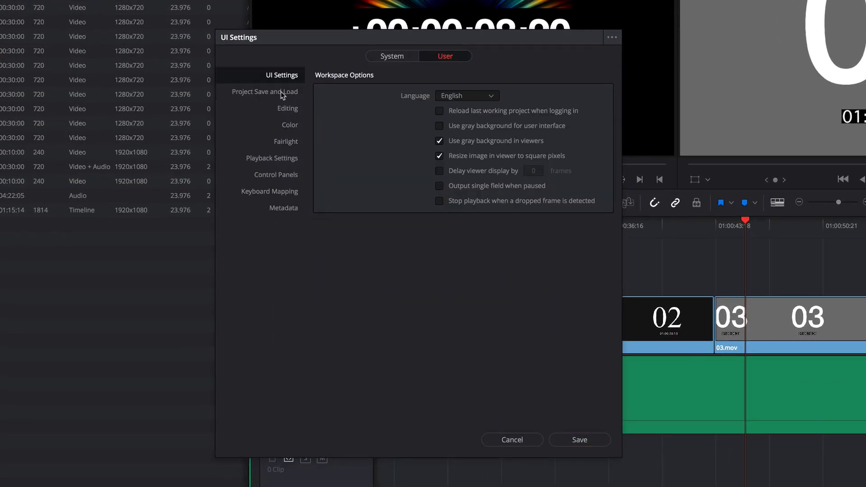
left_click(287, 109)
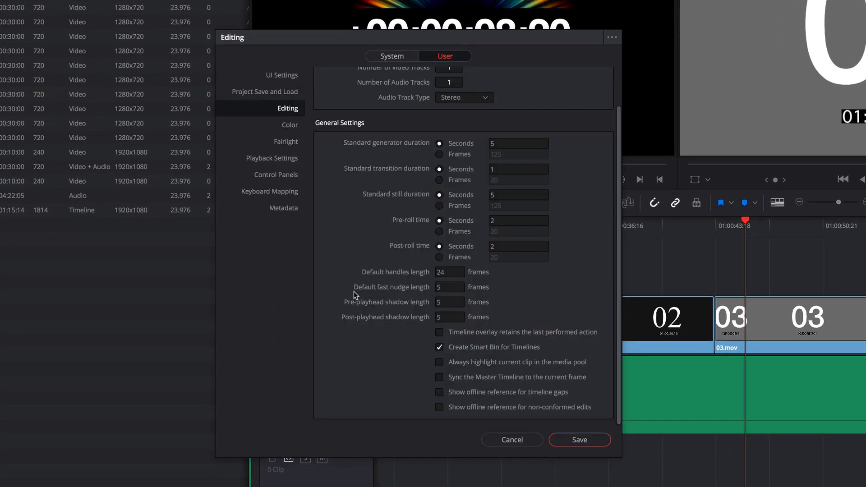
left_click(445, 291)
type("10")
left_click(579, 440)
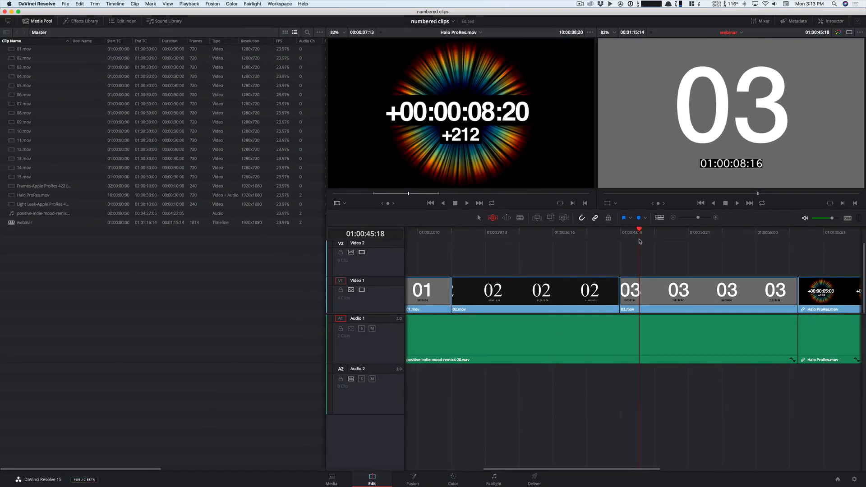
- Move the playhead to 01:00:45:23, target 03.mov for slipping, and slip it left and right by the new multiframe length
key("Right")
key("Right")
key("Right")
key("Right")
key("Right")
left_click(644, 295)
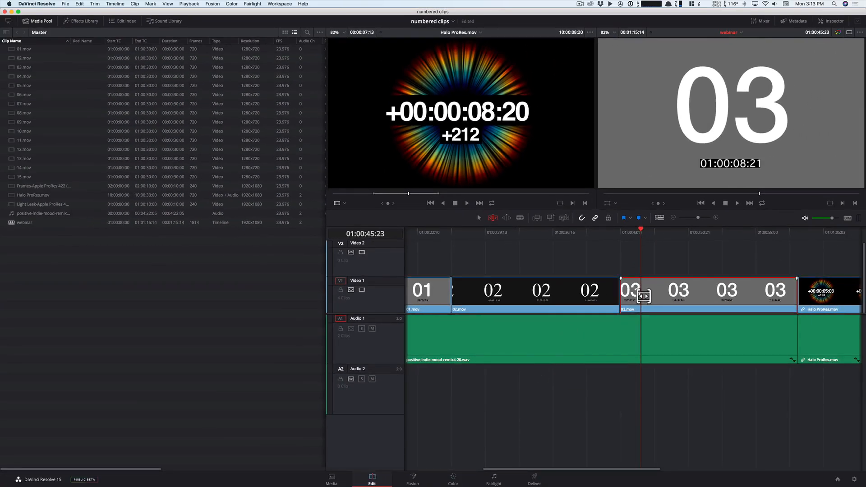
key("shift+comma")
key("shift+period")
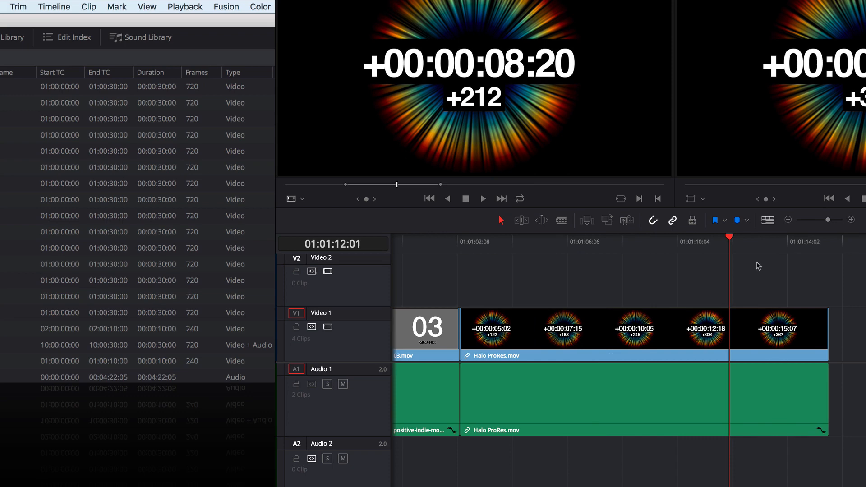
- Try to fade out Halo ProRes.mov from the playhead at 01:01:13:16
left_click(774, 244)
left_click(19, 6)
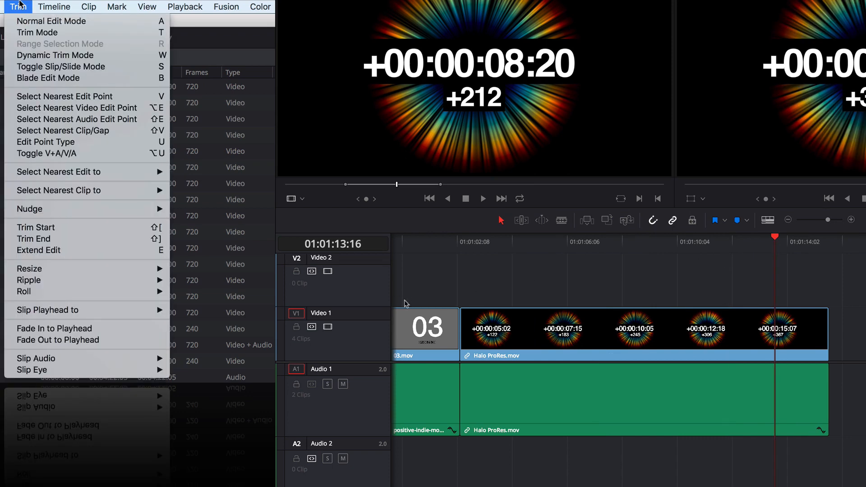
left_click(59, 342)
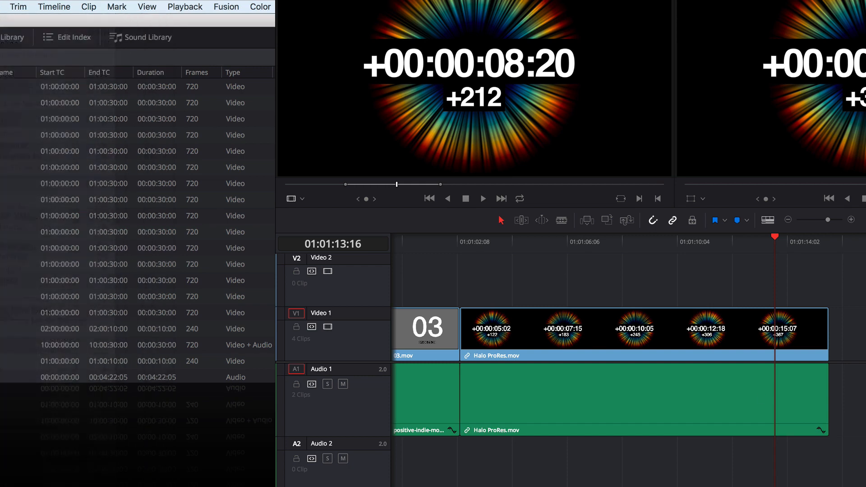
- Apply Fade Out to Playhead to Halo ProRes.mov at 01:01:14:02 and play back the clip's ending
mouse_move(780, 243)
left_mouse_down()
mouse_move(828, 244)
mouse_move(786, 243)
left_mouse_up()
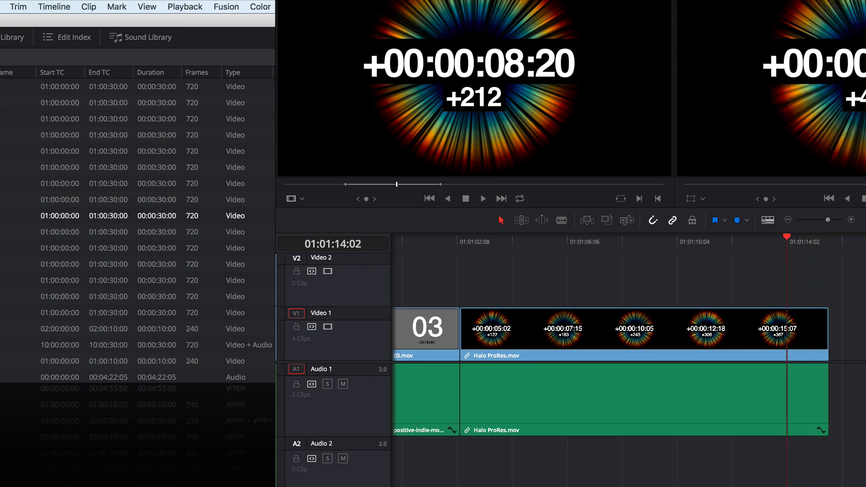
left_click(18, 5)
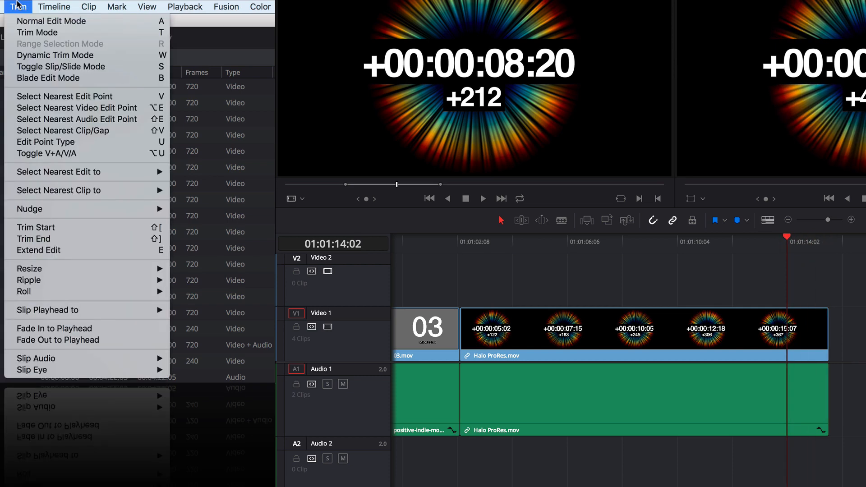
left_click(49, 340)
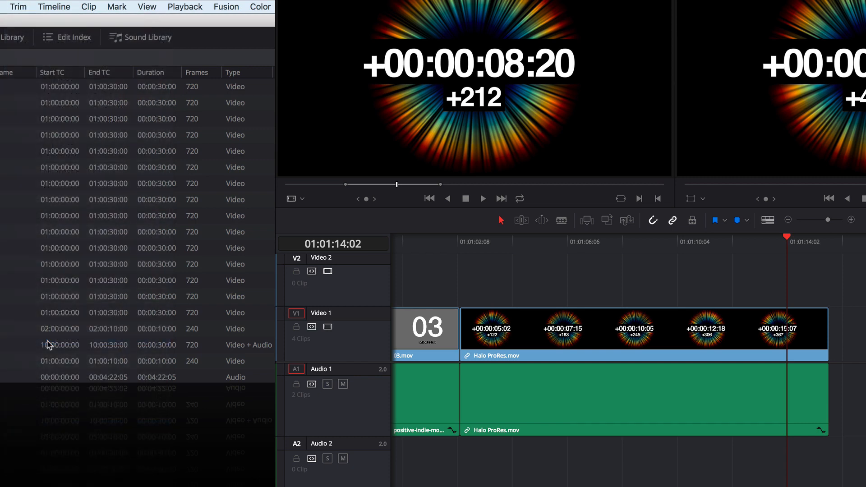
left_click(769, 240)
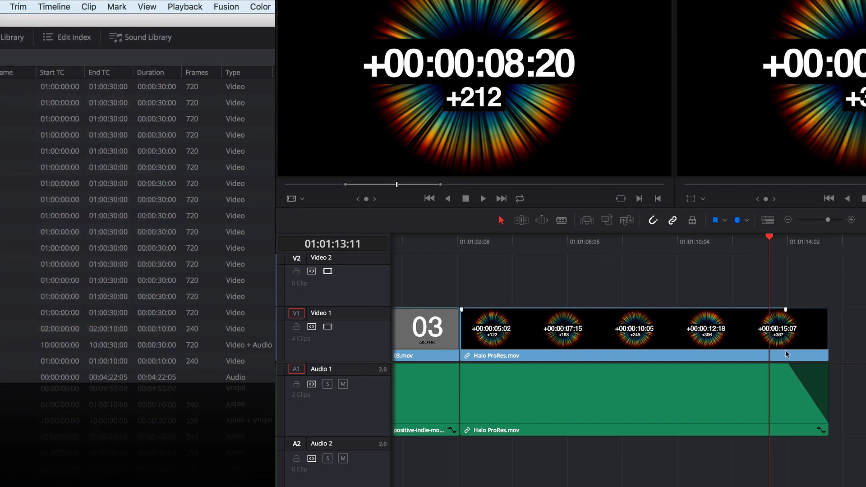
left_click(761, 244)
key("space")
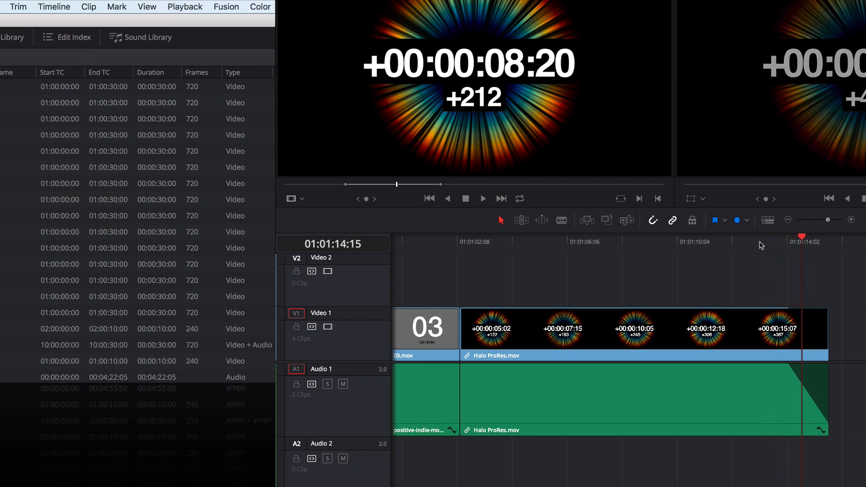
- Apply Fade In to Playhead to Halo ProRes.mov at 01:01:03:07 and play back the transition from 03.mov
left_click(501, 244)
scroll(505, 248, "left", 5)
left_click(548, 244)
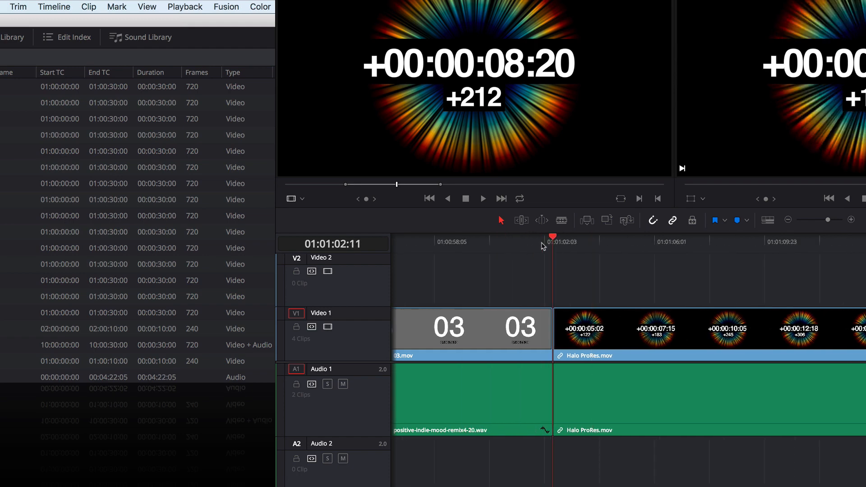
left_click_drag(543, 246, 578, 273)
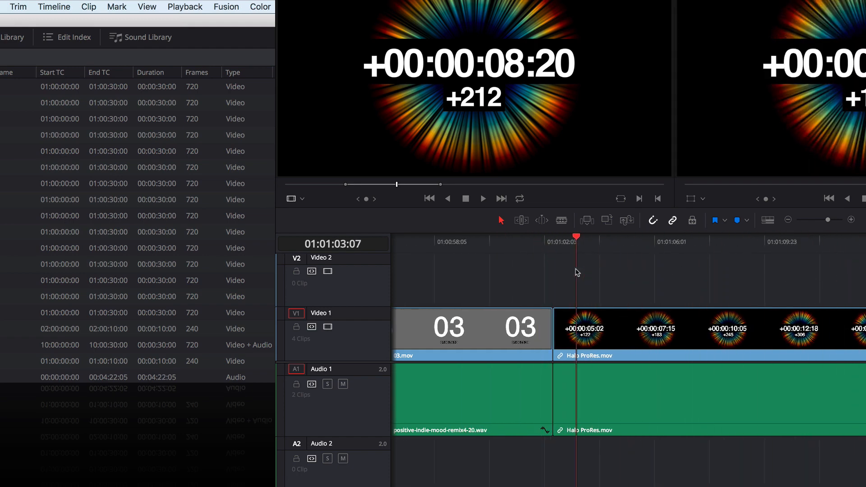
left_click(17, 7)
left_click(26, 332)
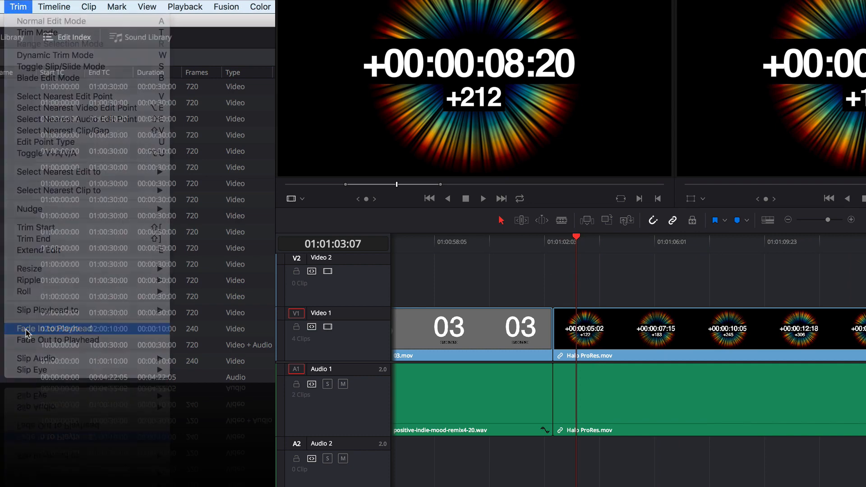
mouse_move(562, 249)
left_mouse_down()
mouse_move(526, 248)
mouse_move(551, 248)
left_mouse_up()
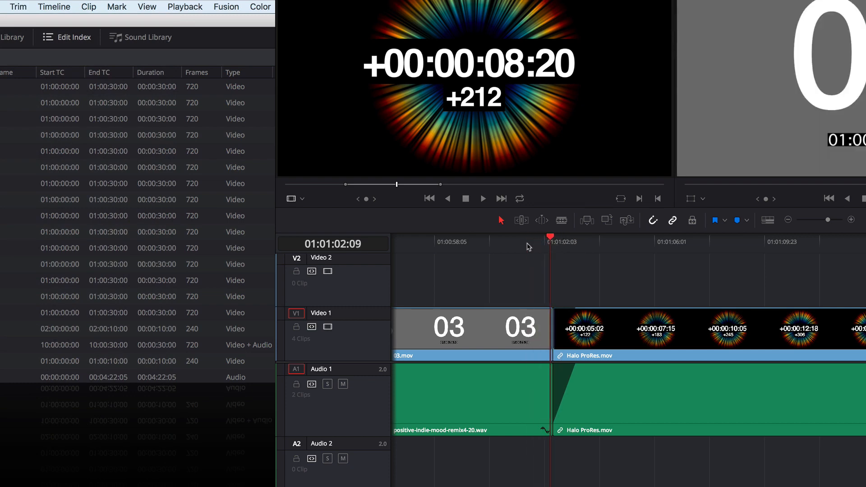
key("space")
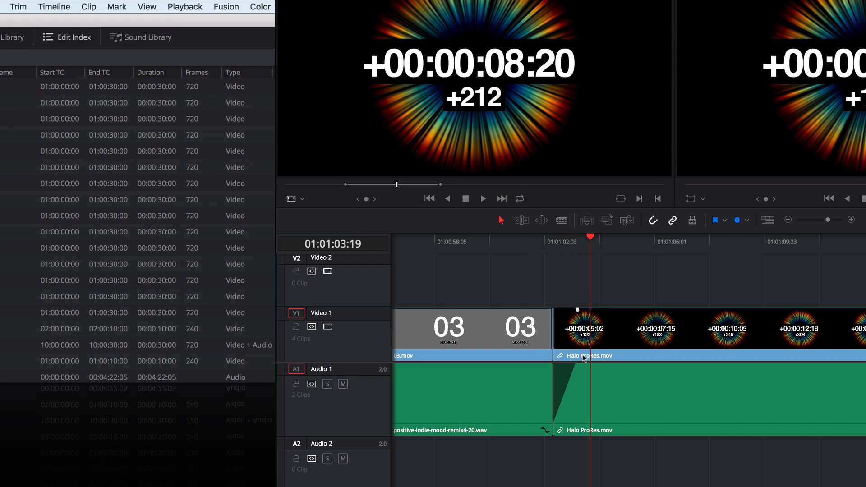
left_click_drag(569, 248, 816, 264)
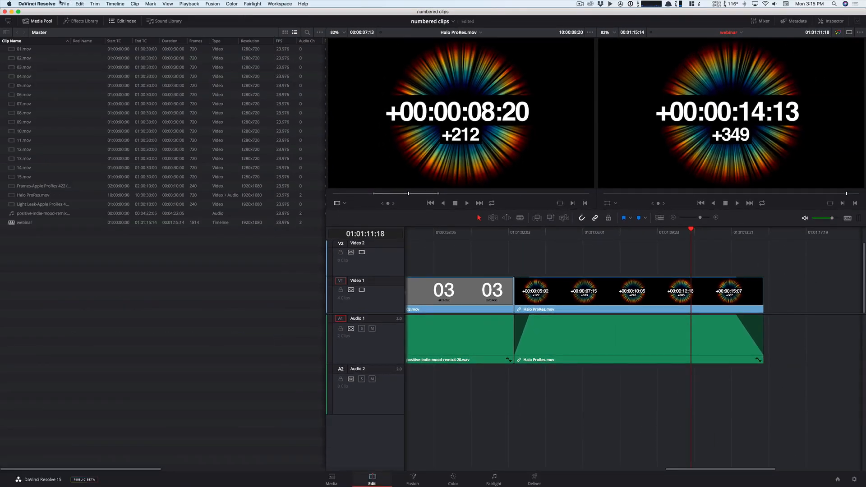
- Search the keyboard mapping preferences for "fade" commands and close the preferences without saving
left_click(50, 4)
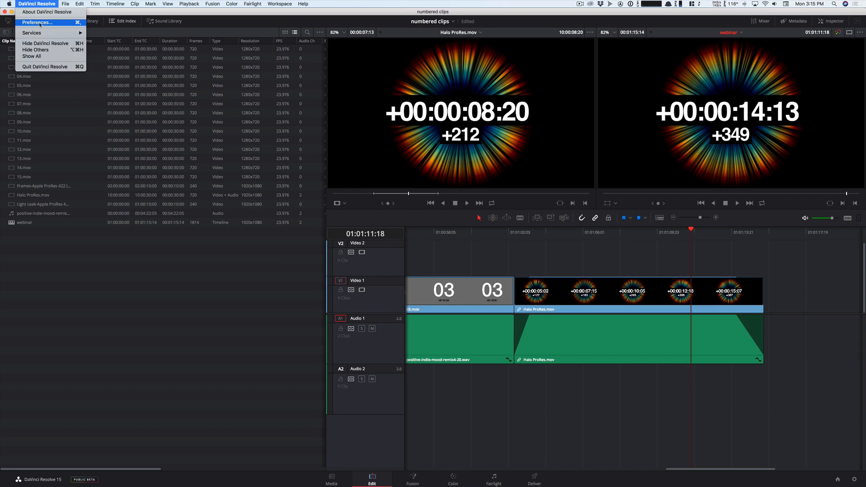
left_click(38, 23)
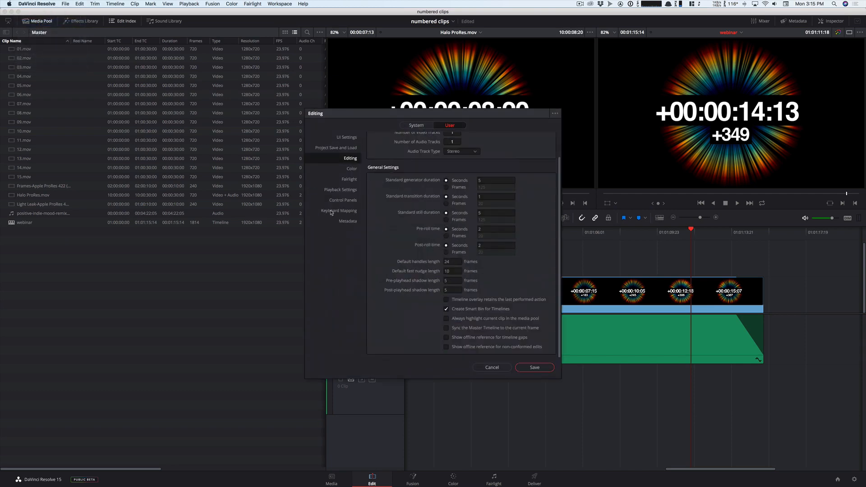
left_click(334, 211)
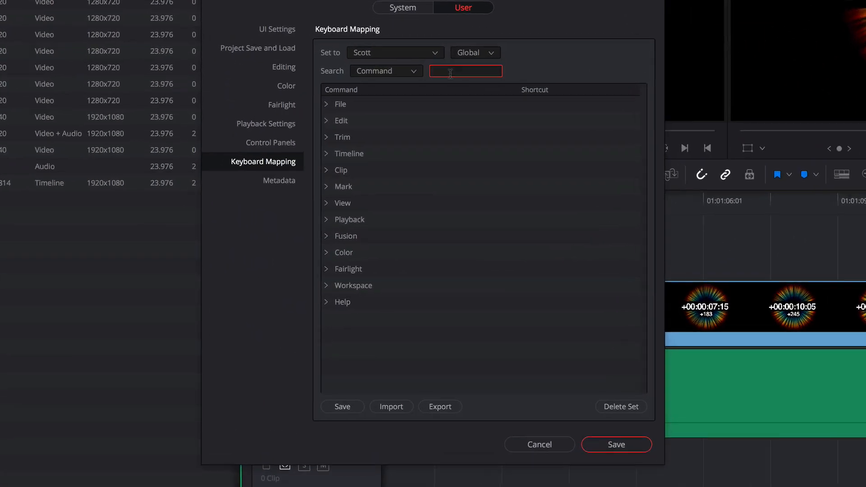
type("fade")
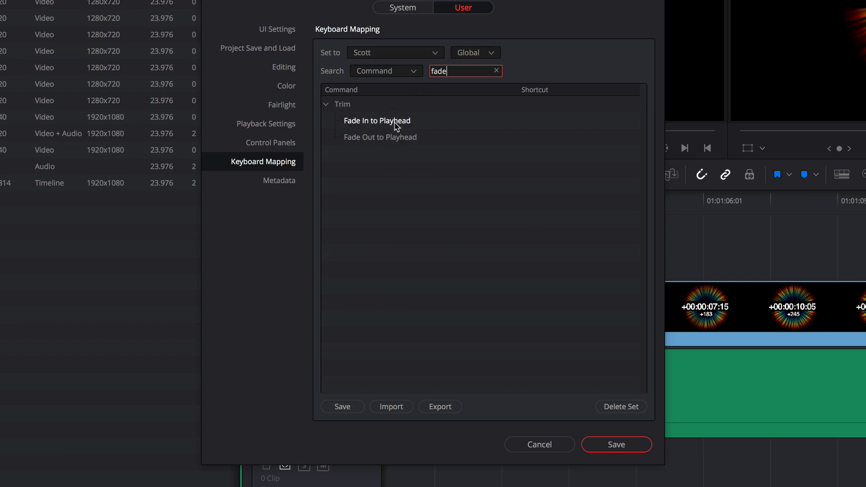
left_click(526, 444)
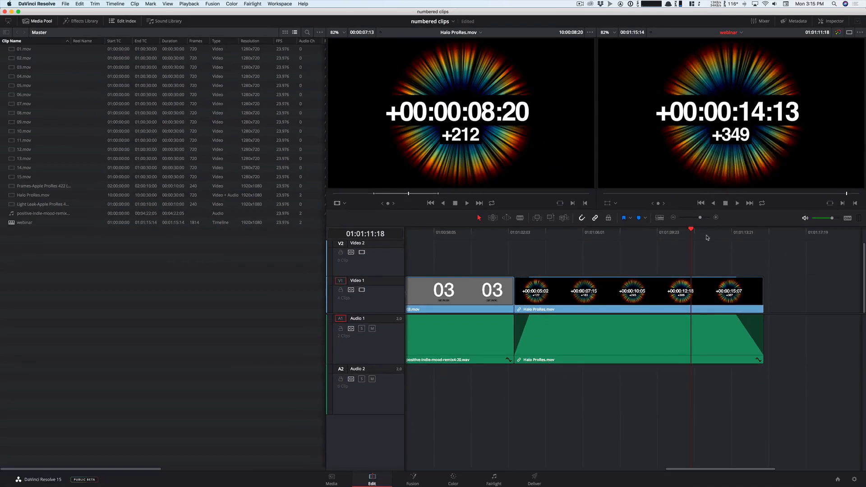
left_click_drag(723, 238, 701, 246)
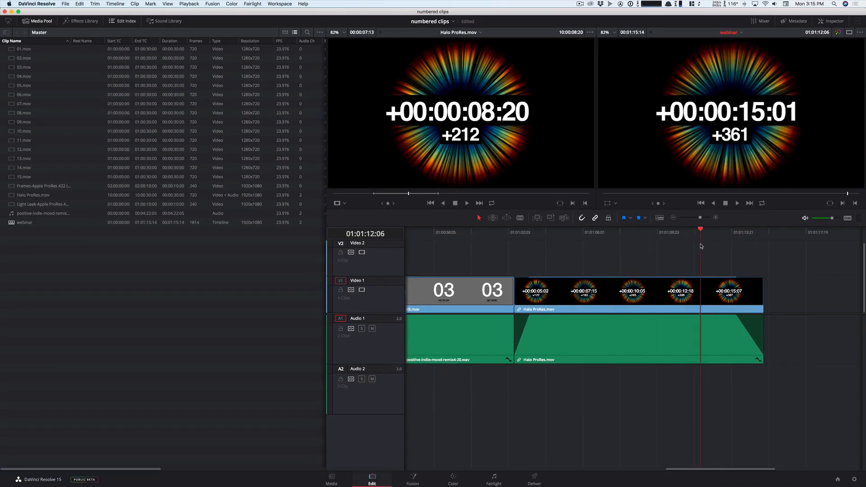
left_click(95, 4)
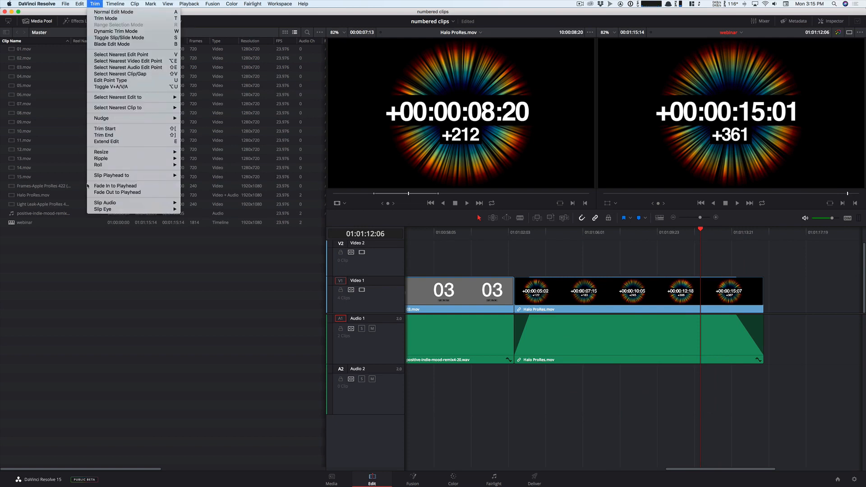
mouse_move(97, 204)
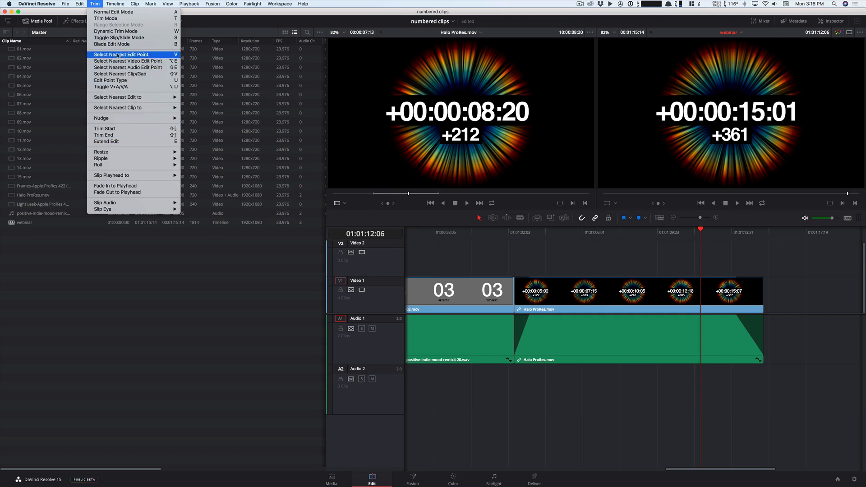
mouse_move(104, 4)
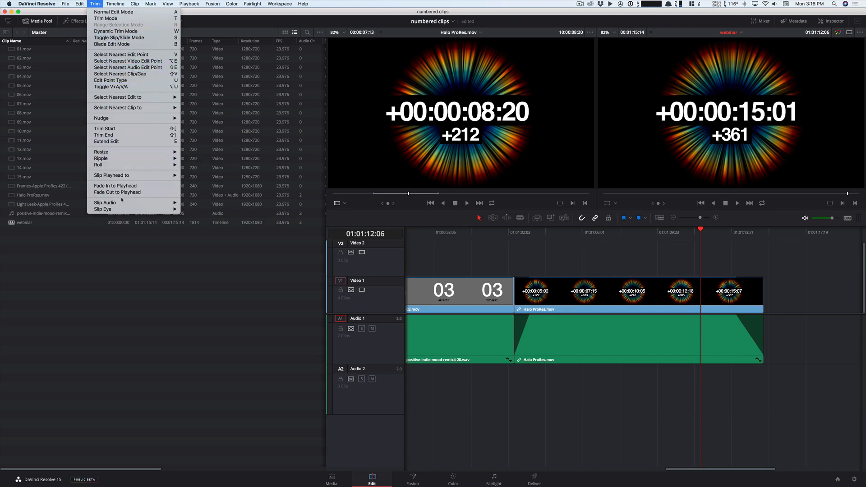
left_click(96, 5)
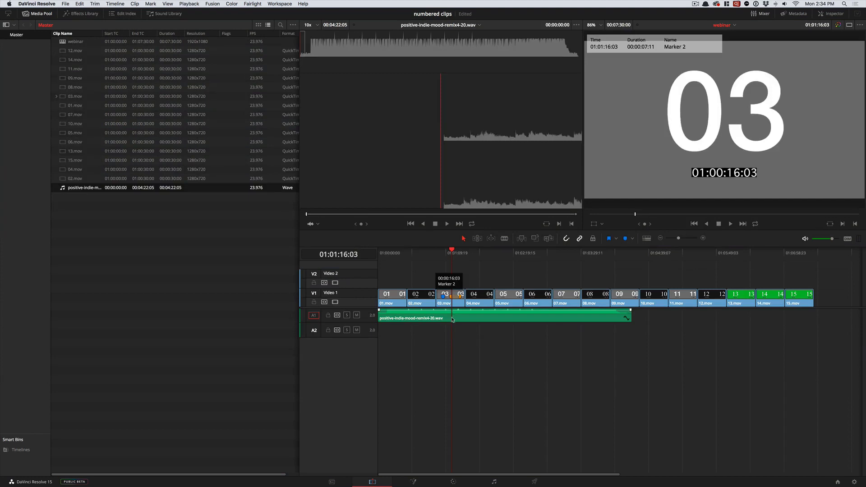
- Sort the media pool by clip name, load 03.mov in the source viewer, and inspect the markers nested under it
left_click(447, 296)
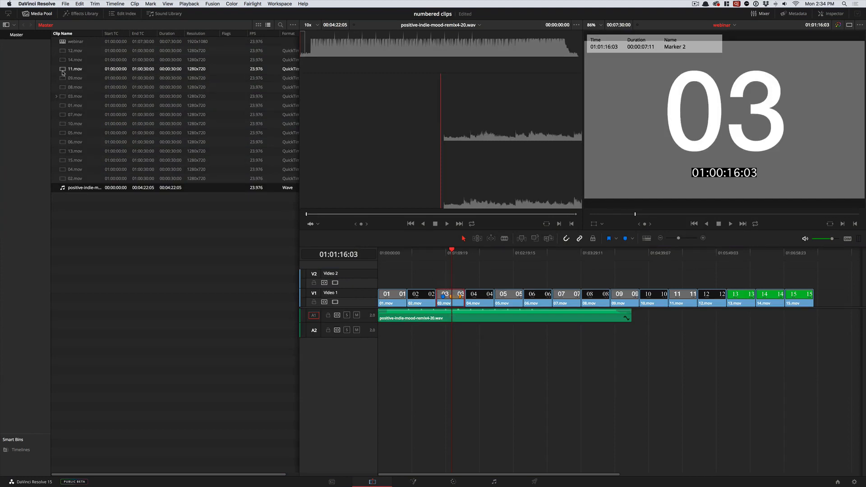
left_click(66, 34)
left_click(68, 59)
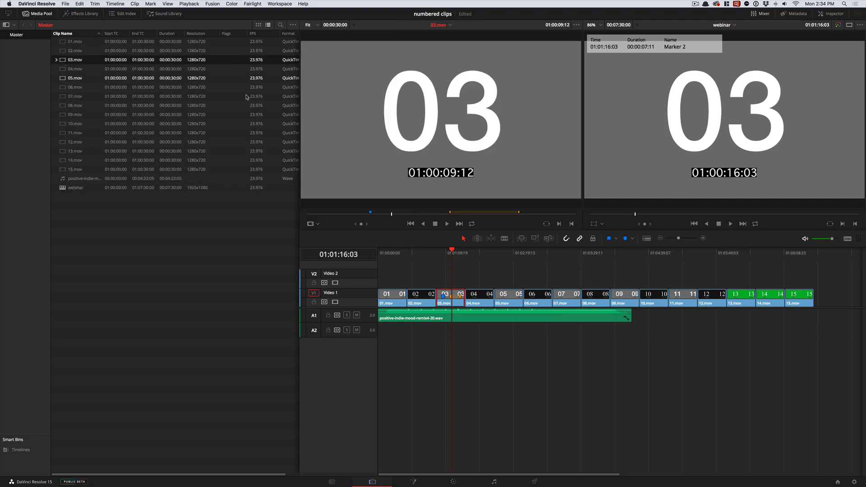
left_click(55, 60)
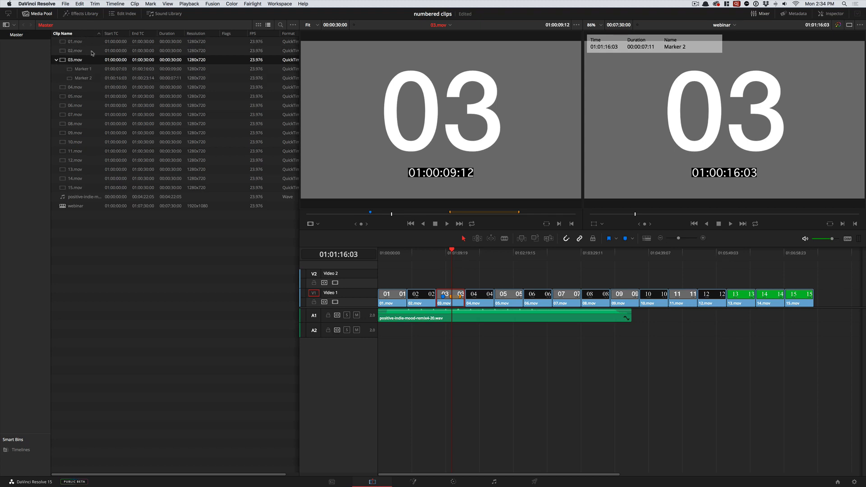
mouse_move(104, 34)
left_mouse_down()
mouse_move(125, 35)
mouse_move(113, 35)
left_mouse_up()
left_click(56, 60)
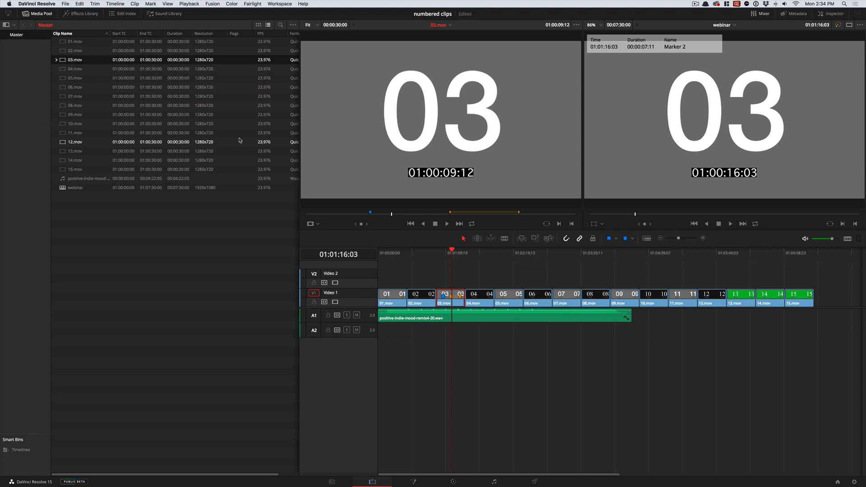
- Add a timeline marker at 01:01:30:00 with no clip selected, name it "webinar" and color it purple
left_click(454, 273)
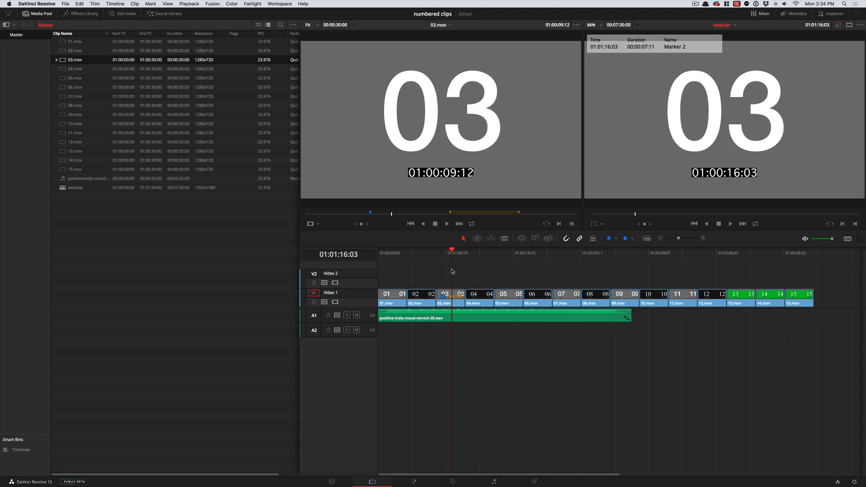
mouse_move(466, 257)
left_mouse_down()
mouse_move(509, 257)
mouse_move(468, 255)
left_mouse_up()
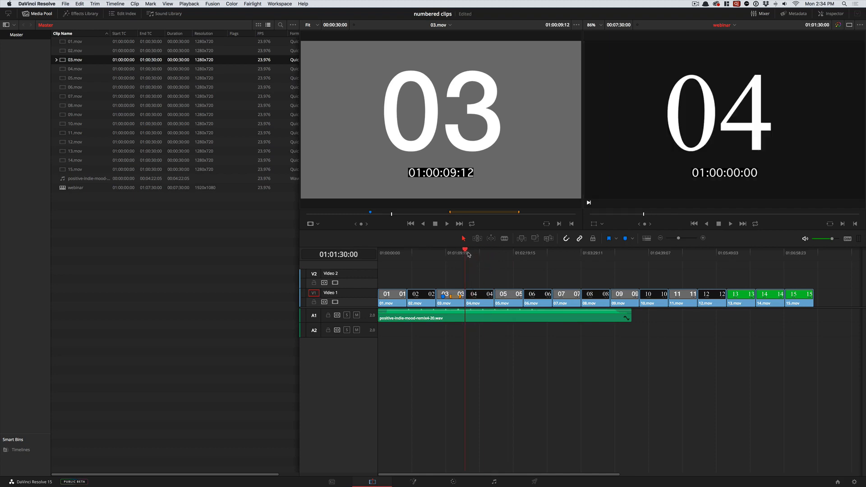
key("m")
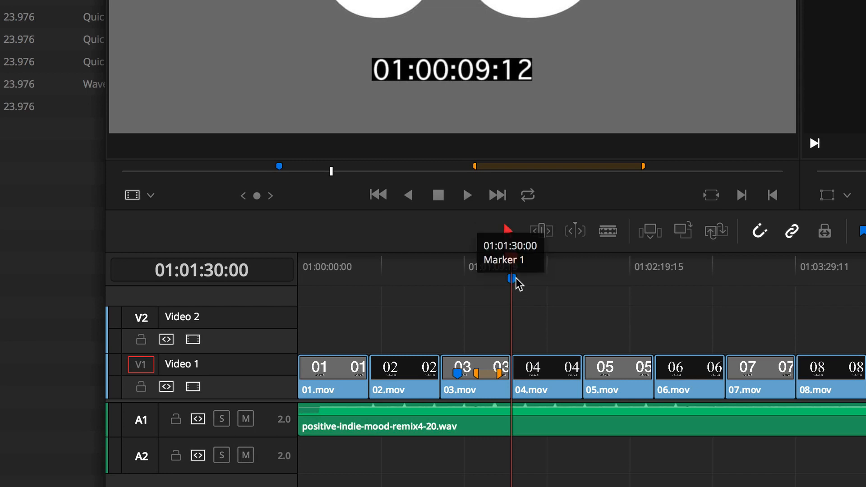
double_click(513, 279)
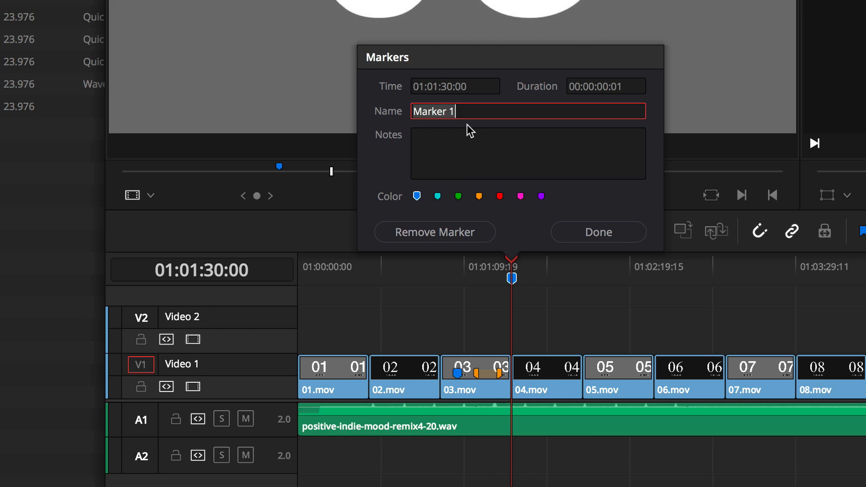
type("webinar")
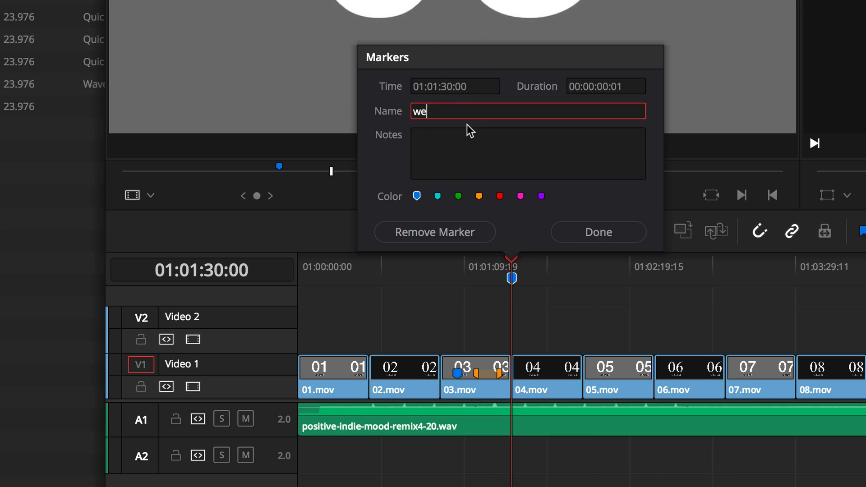
left_click(501, 198)
left_click(542, 197)
left_click(585, 232)
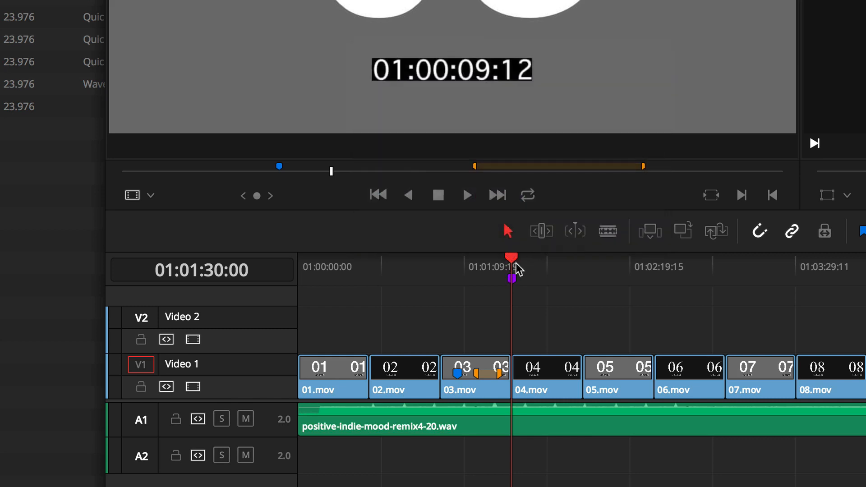
- Stretch the purple webinar marker into a 30-second duration marker that ends at the cut between 04.mov and 05.mov
left_click(496, 263)
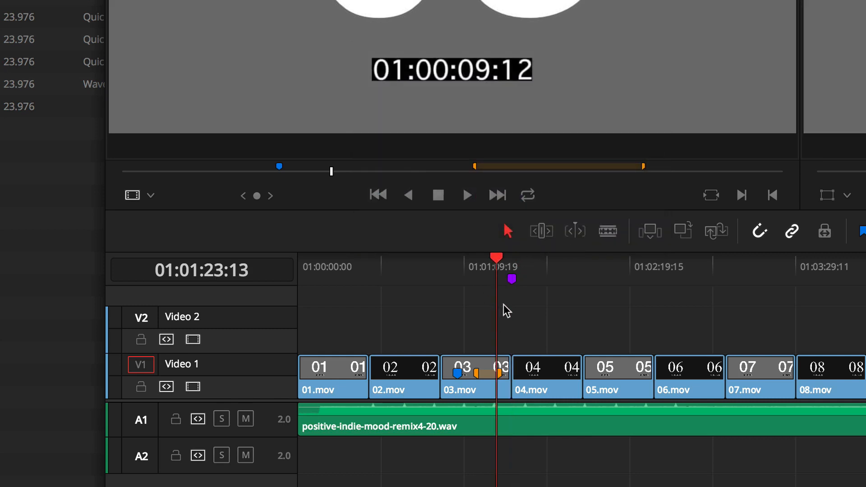
left_click_drag(512, 280, 542, 280)
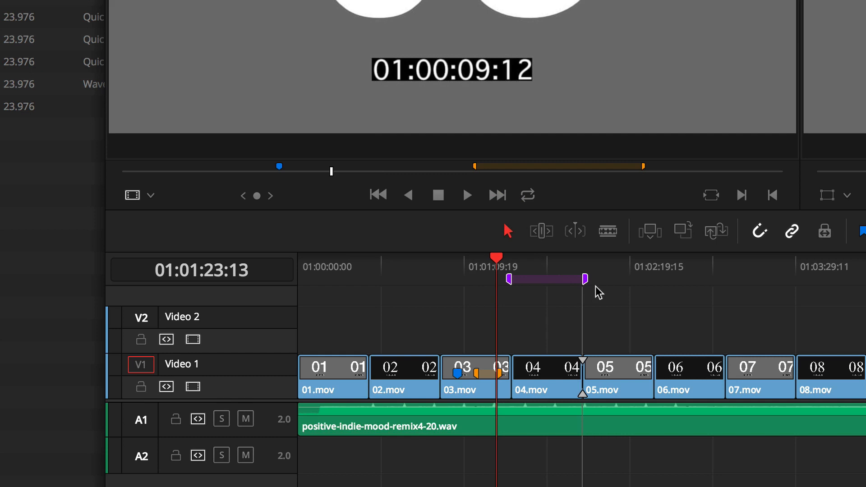
left_click(542, 278)
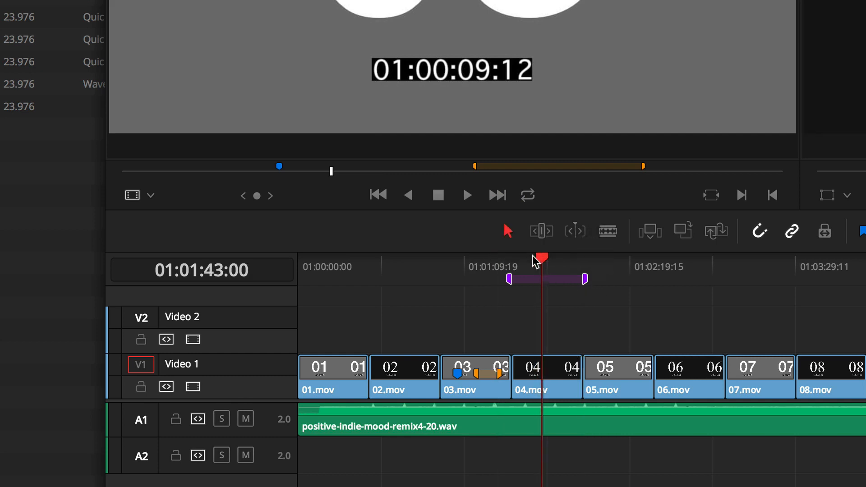
- Add the note "add some notes here" to the purple webinar duration marker
double_click(536, 280)
left_click(481, 154)
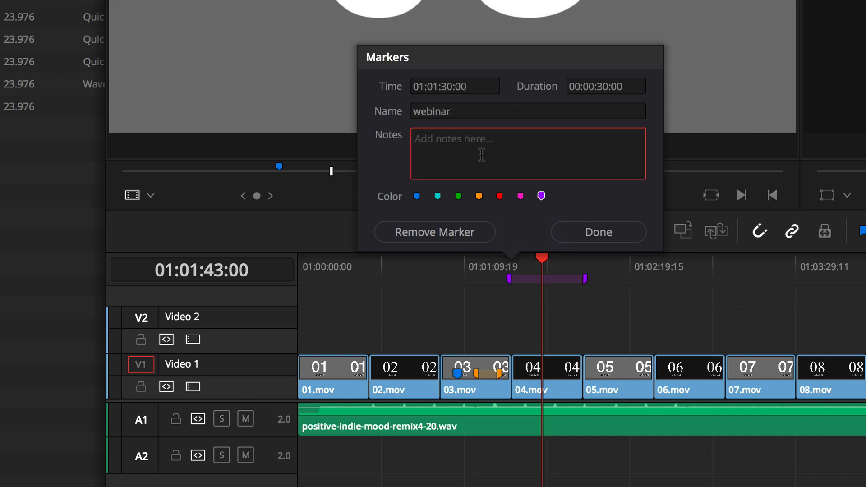
type("add some notes here")
left_click(598, 233)
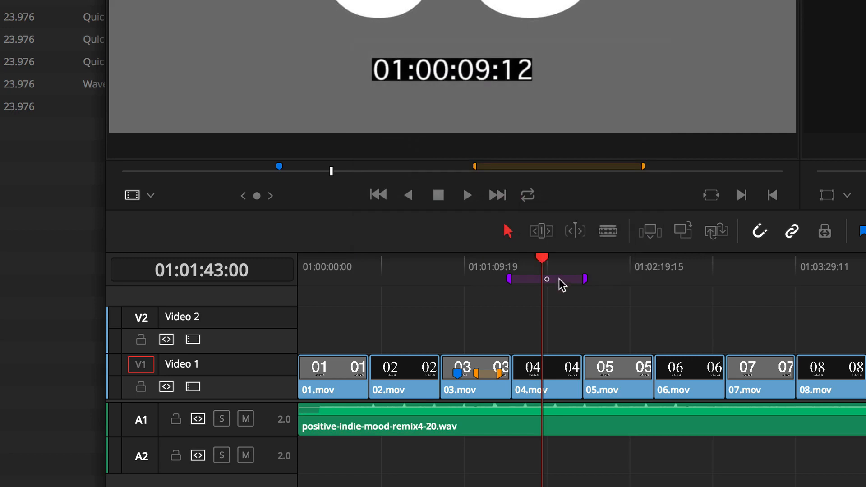
- Move the webinar duration marker so it starts at 01:01:43:00 and check its note
left_click_drag(520, 272, 550, 267)
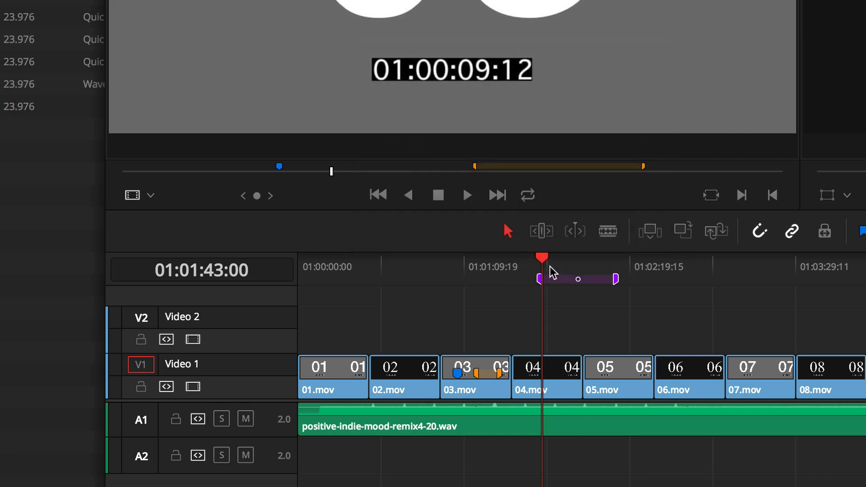
left_click(514, 267)
left_click(507, 258)
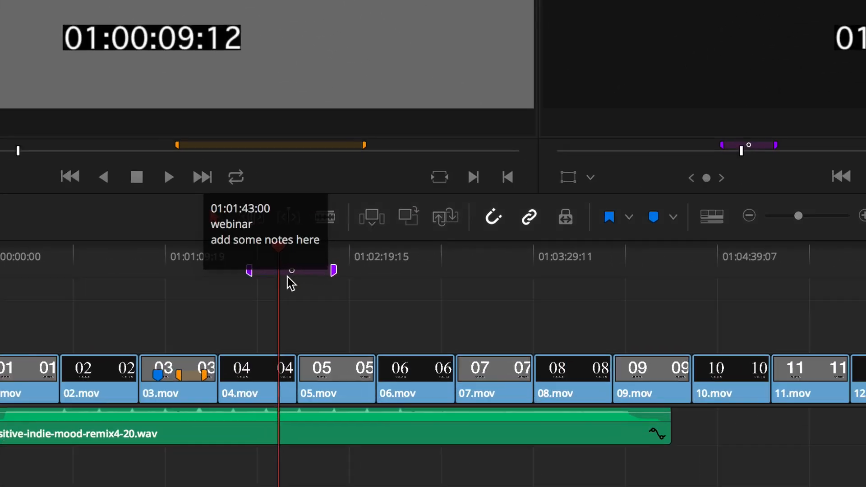
left_click(517, 256)
- Add a green timeline marker at 01:02:30:00, at the cut between 05.mov and 06.mov
left_click(344, 269)
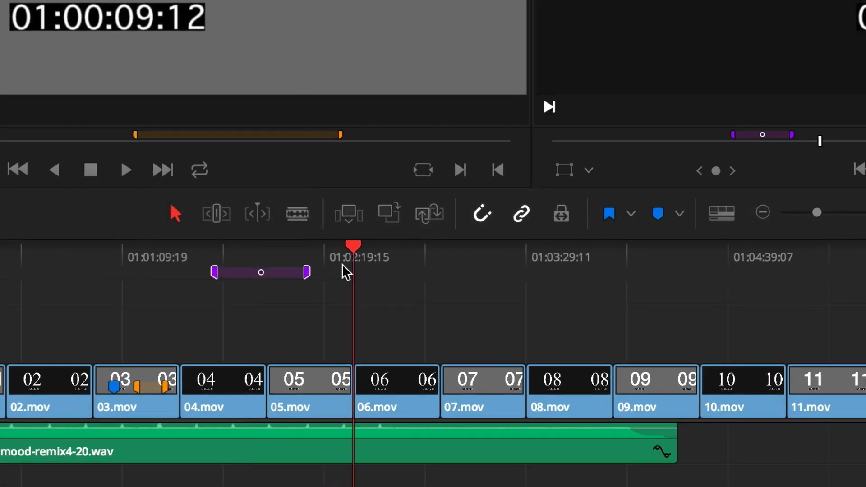
key("ctrl+m")
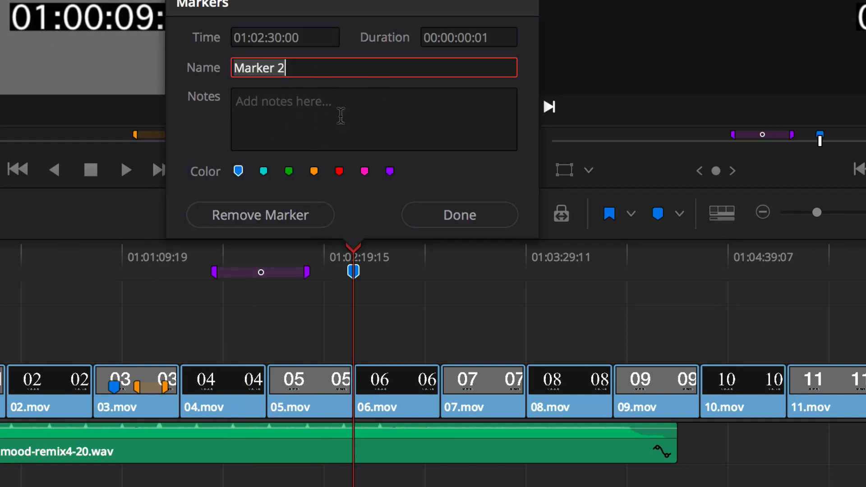
left_click(290, 172)
left_click(414, 222)
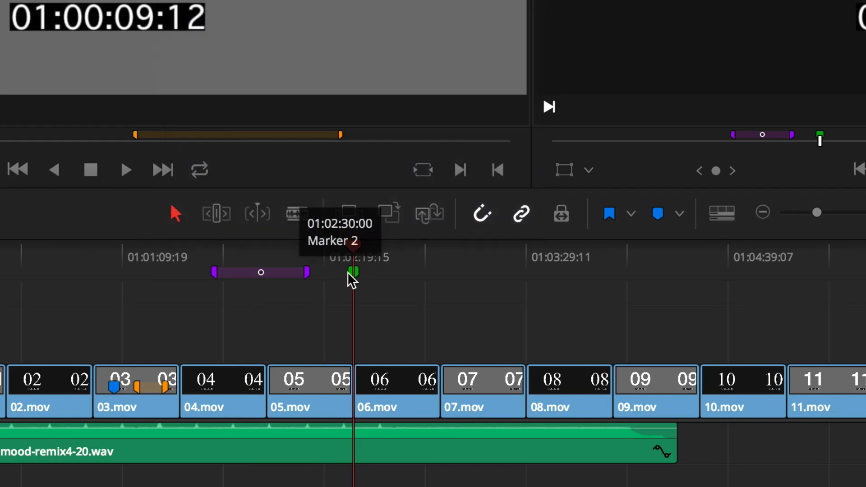
- Rename the green timeline marker "jlkjkl;j" and add the note "j;lkj;lkj;lkj;kljlk"
left_click(326, 252)
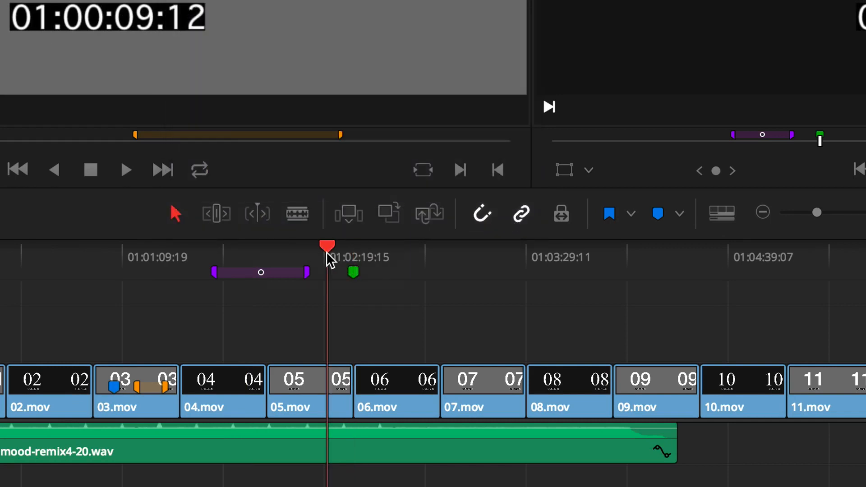
double_click(353, 273)
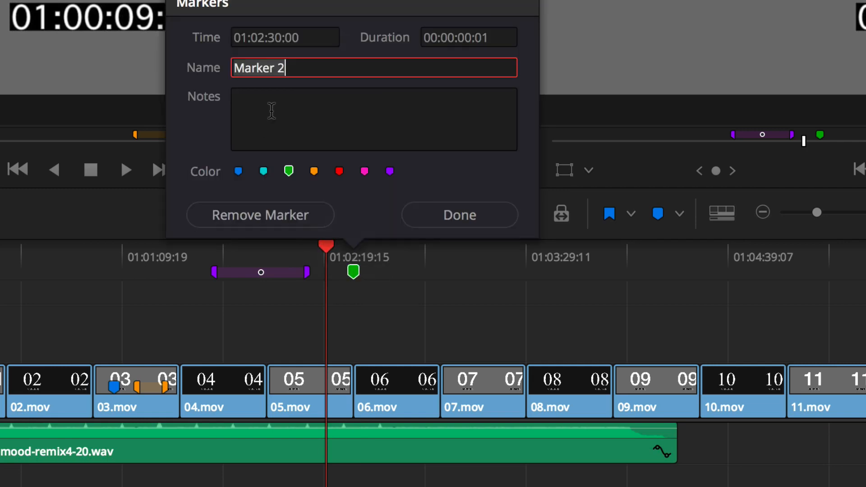
type("jlkjkj")
left_click(277, 111)
type("j;jkj;jkj;jkjkjk")
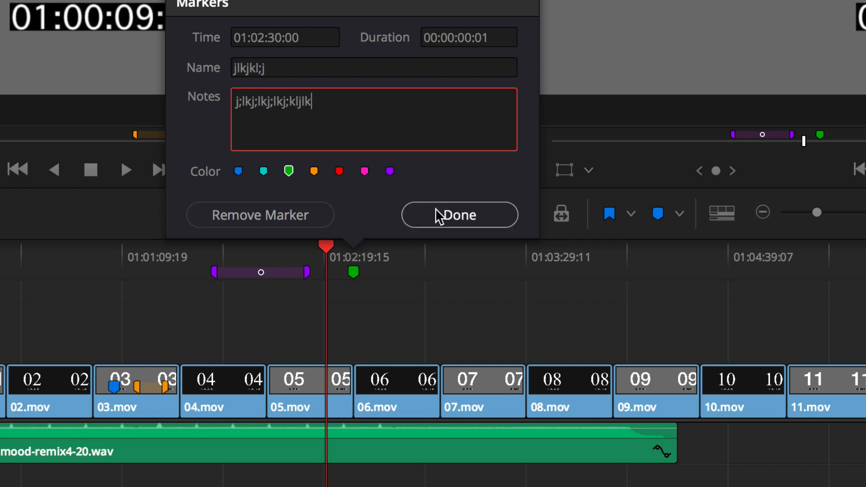
left_click(441, 215)
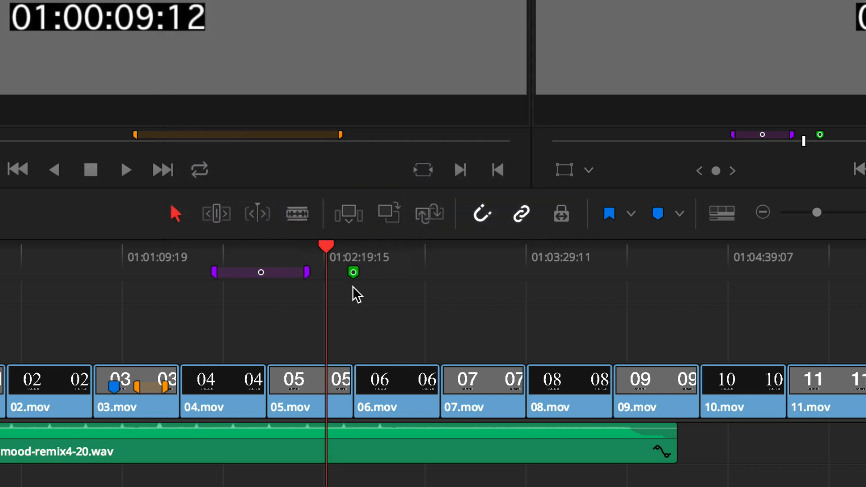
- Select 07.mov in the timeline and add a clip marker to it at 01:03:06:19
key("Down")
key("Down")
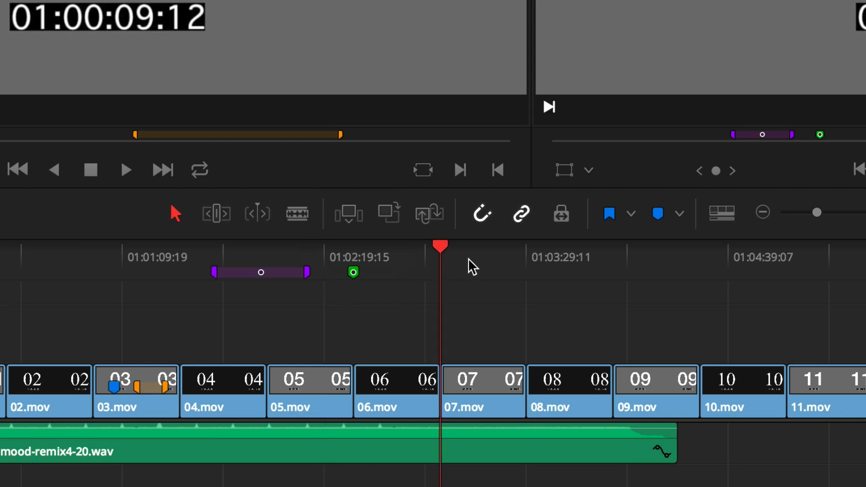
left_click(483, 387)
left_click_drag(450, 246, 461, 257)
key("m")
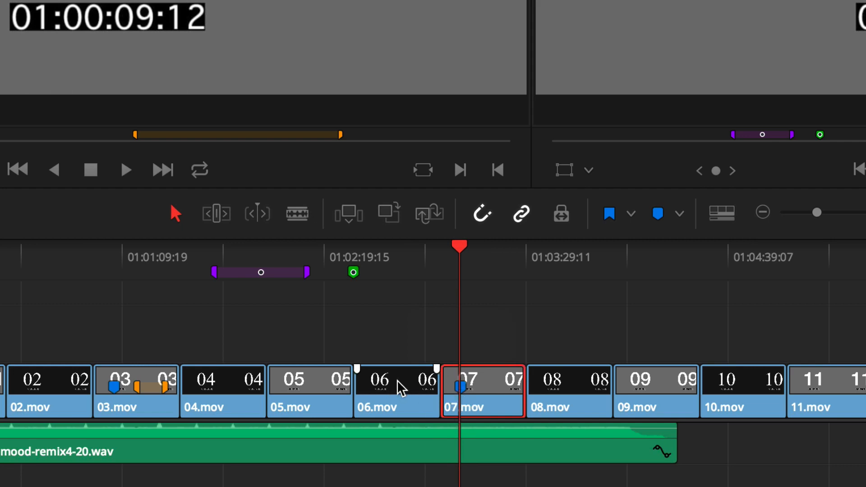
- Color the marker on 07.mov red and enter "NOTES" as its note
double_click(460, 387)
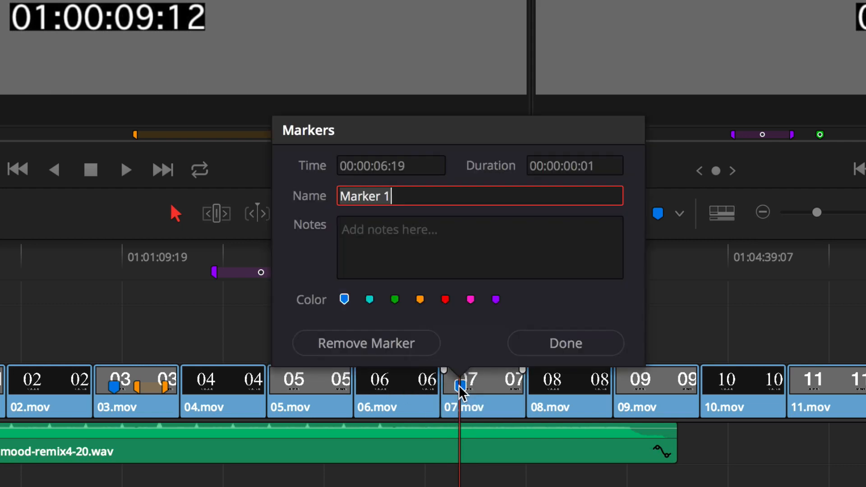
left_click(445, 299)
left_click(396, 231)
type("NOT")
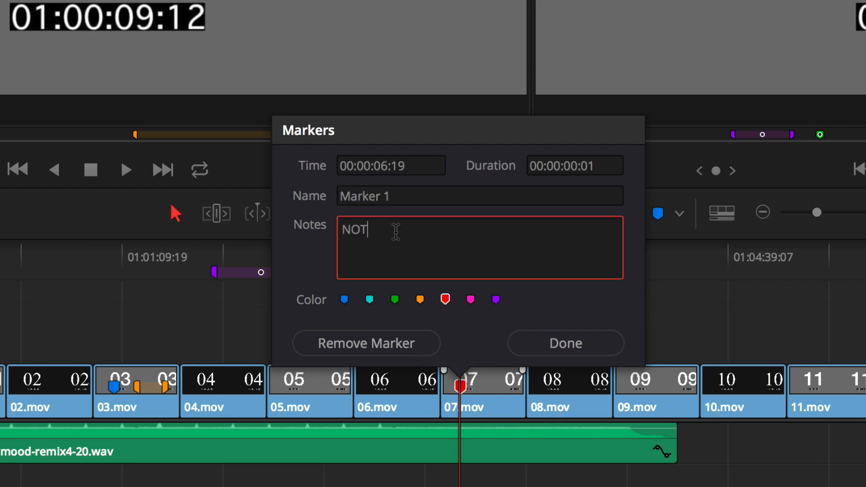
type("ES")
- Edit the duration of the red marker on 07.mov and close the marker settings
left_click(580, 166)
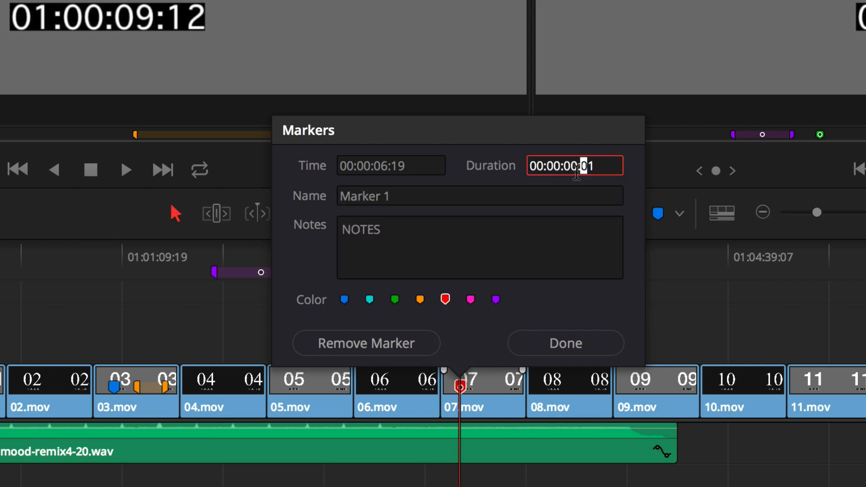
left_click(567, 162)
left_click(572, 163)
key("Home")
left_click(573, 164)
type("2")
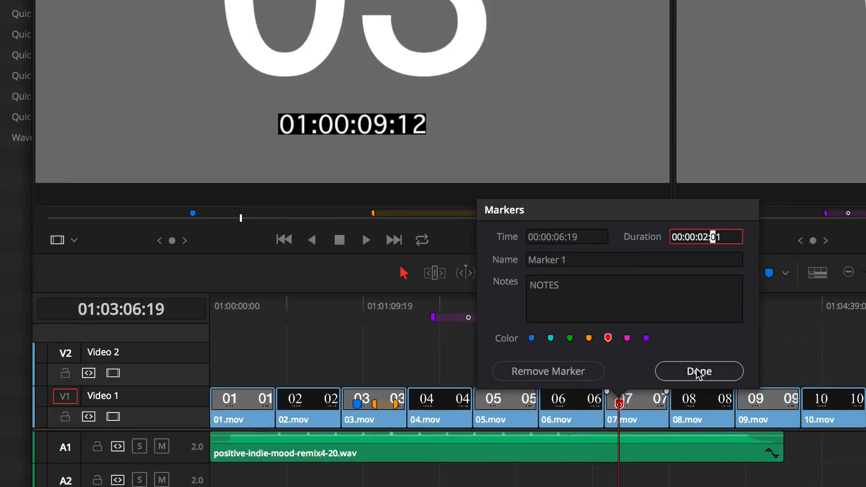
left_click(566, 343)
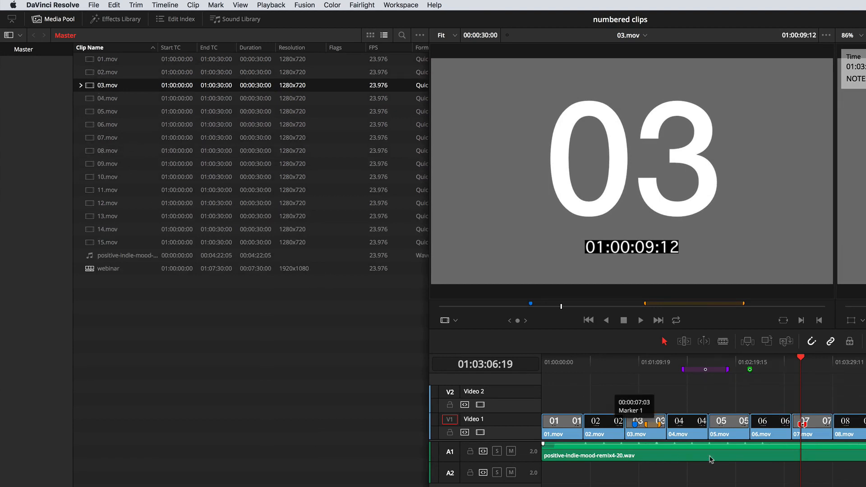
- Load 08.mov from the media pool in the source viewer and add a marker at 01:00:06:22
left_click(823, 435)
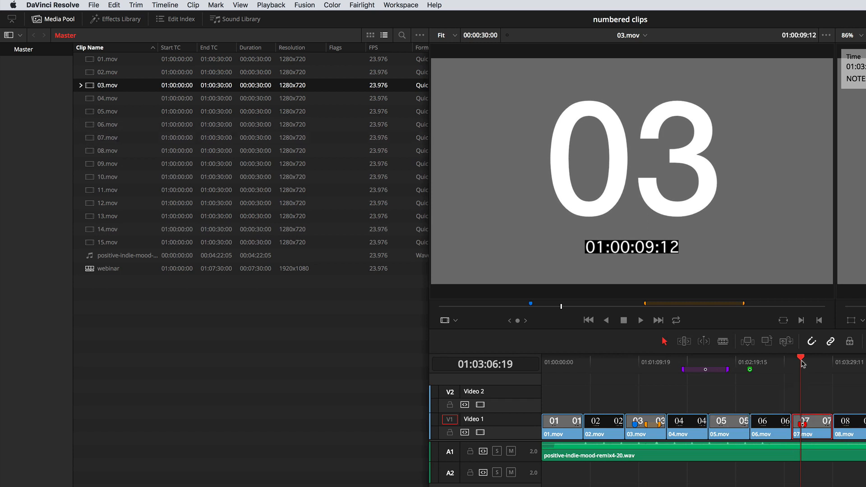
left_click(816, 365)
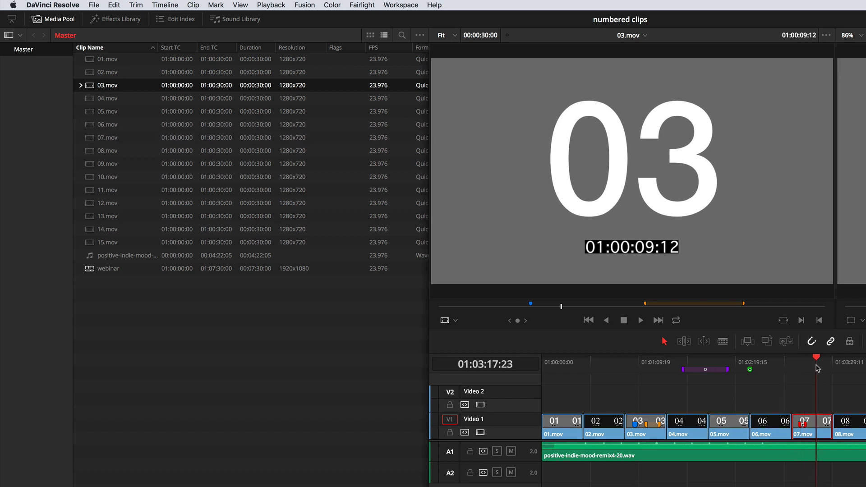
left_click(847, 361)
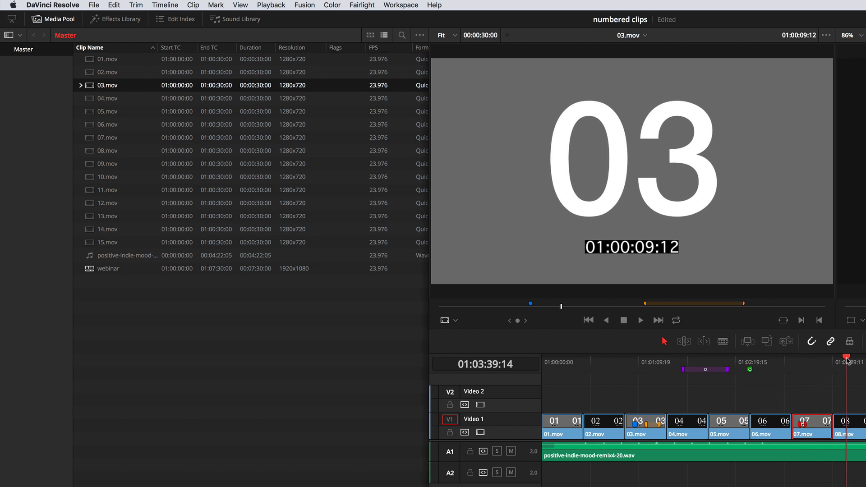
left_click(90, 151)
left_click_drag(439, 306, 528, 312)
key("m")
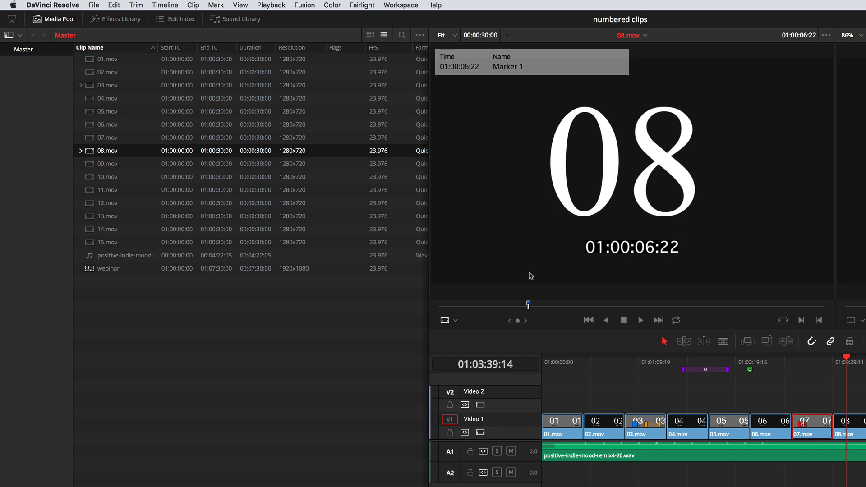
- Name the source marker at 01:00:06:22 on 08.mov "ONE" and color it pink
key("m")
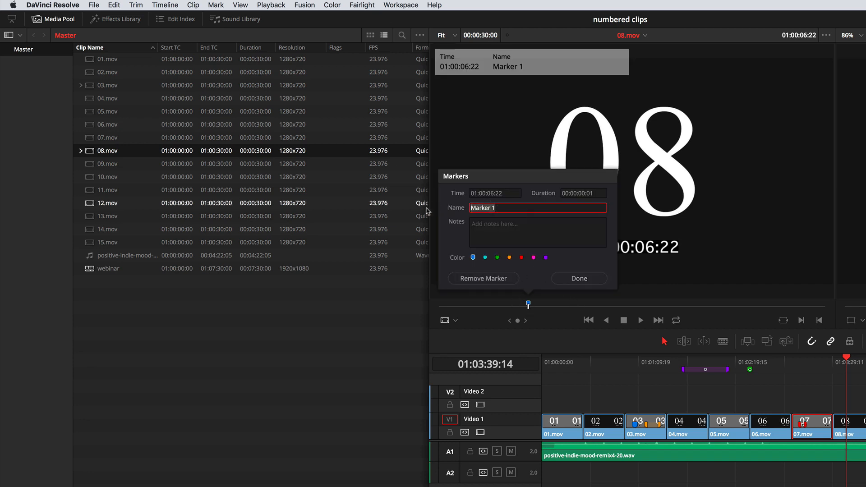
type("ONE")
left_click(533, 257)
left_click(580, 278)
- Add a second source marker to 08.mov at 01:00:14:18 and name it "TWO"
left_click_drag(552, 306, 630, 309)
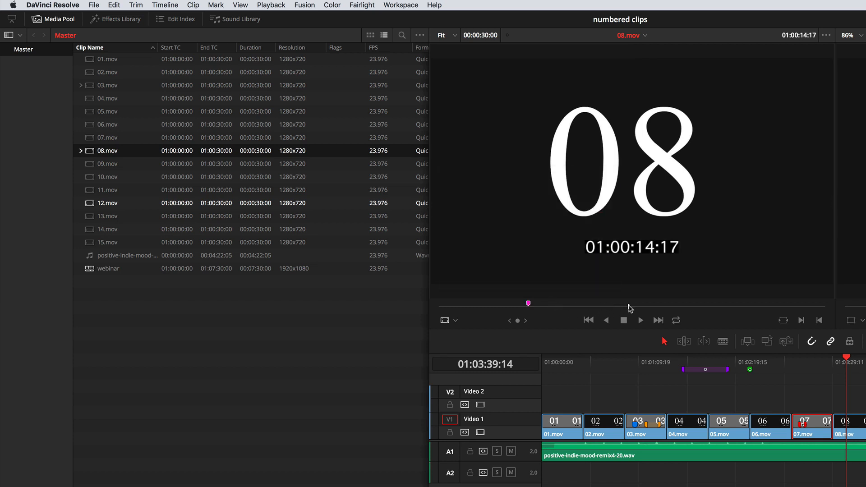
key("m")
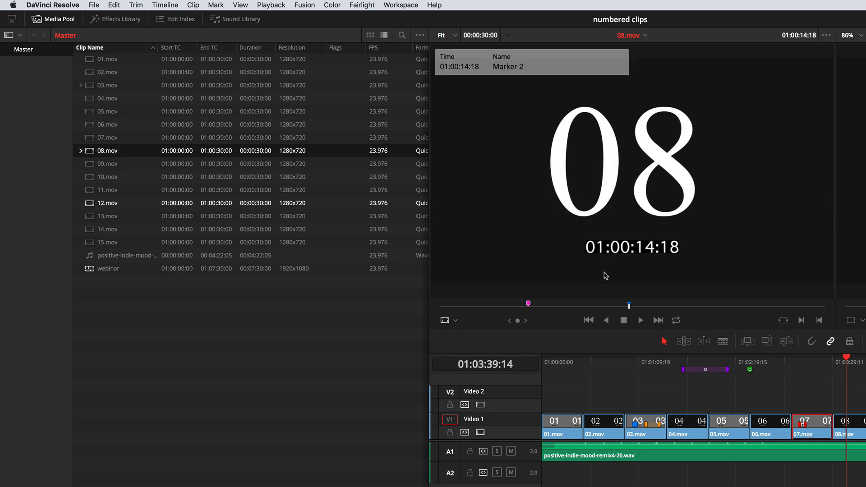
type("m")
type("TWO")
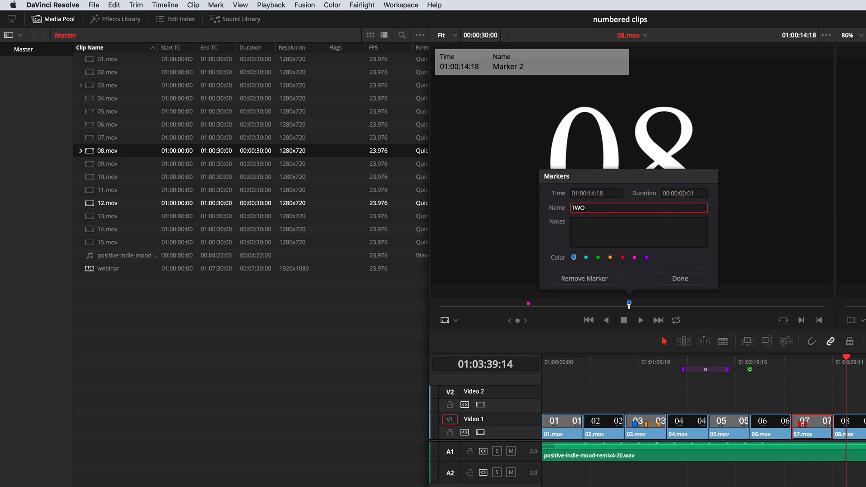
- Set the duration of marker TWO on 08.mov to 00:00:02:21 and close the marker settings
left_click(684, 193)
key("Home")
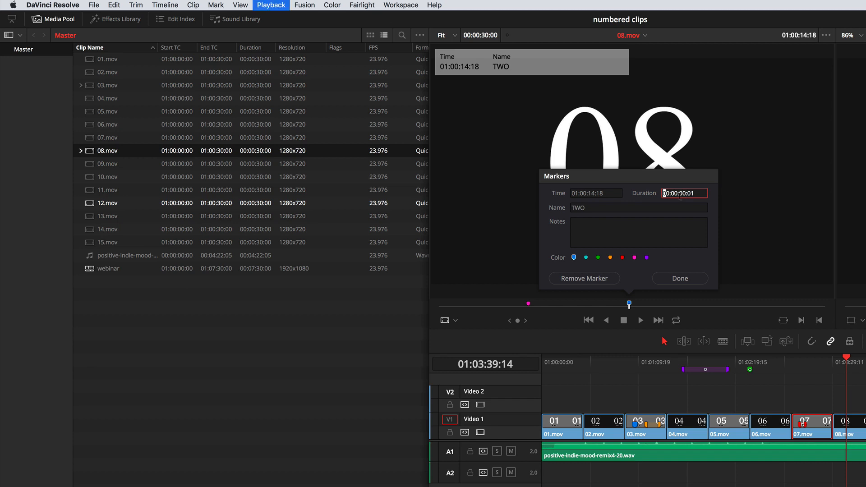
left_click(688, 193)
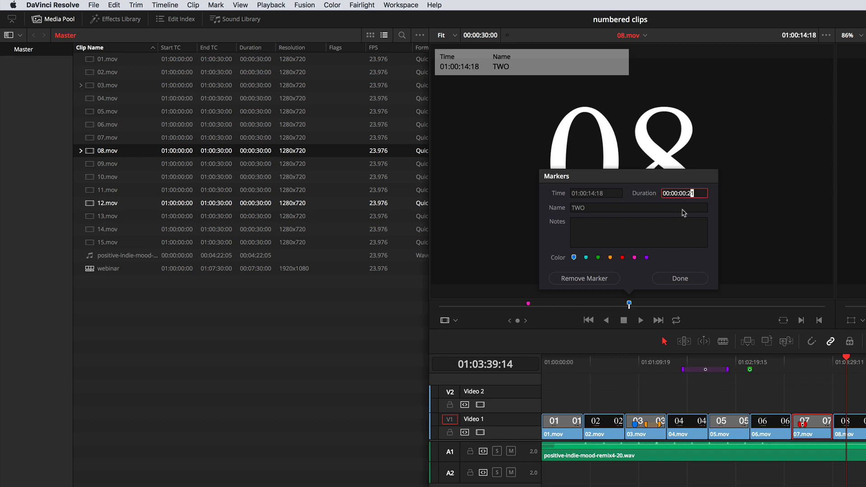
type("2")
left_click(676, 276)
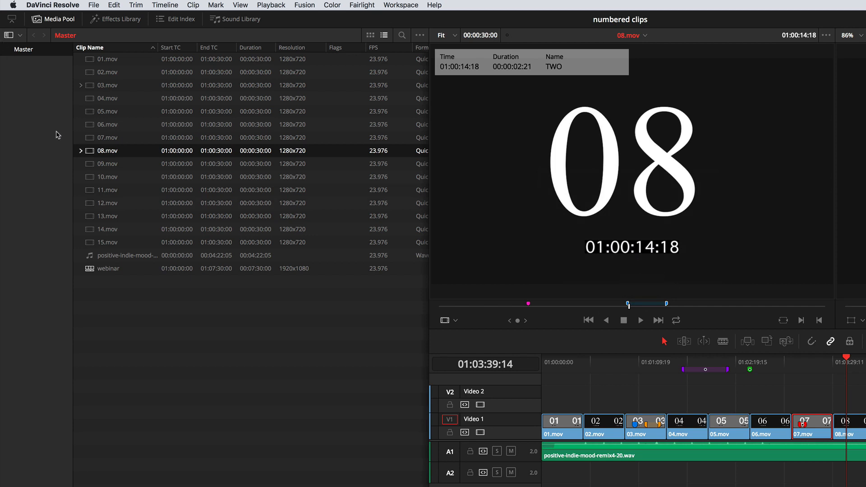
- Expand the marker subclips of 08.mov in the media pool and view ONE, 12.mov and TWO in the source viewer
left_click(81, 152)
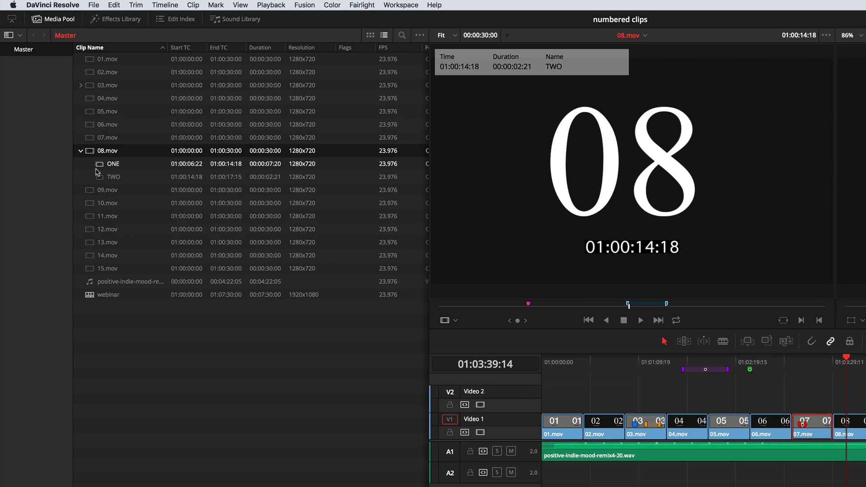
left_click(100, 167)
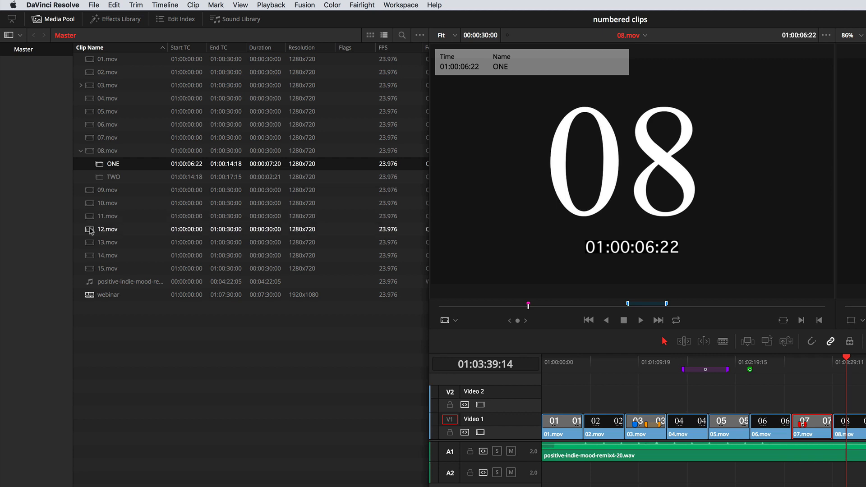
left_click(90, 231)
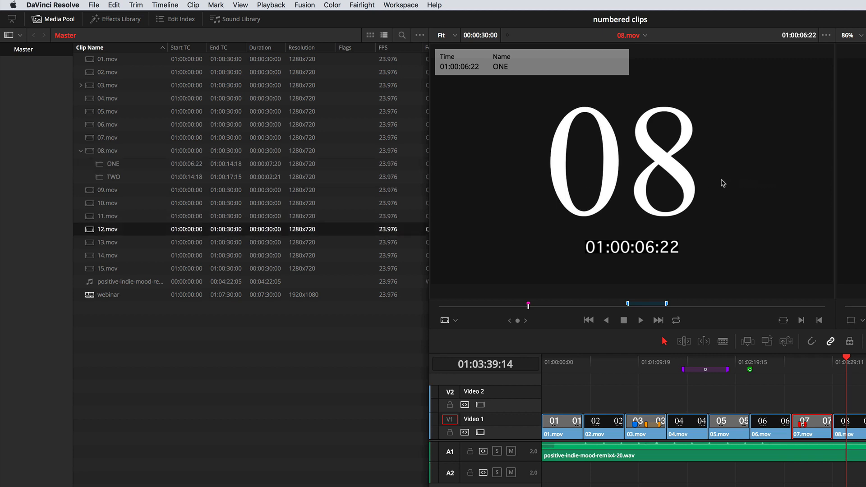
left_click(100, 178)
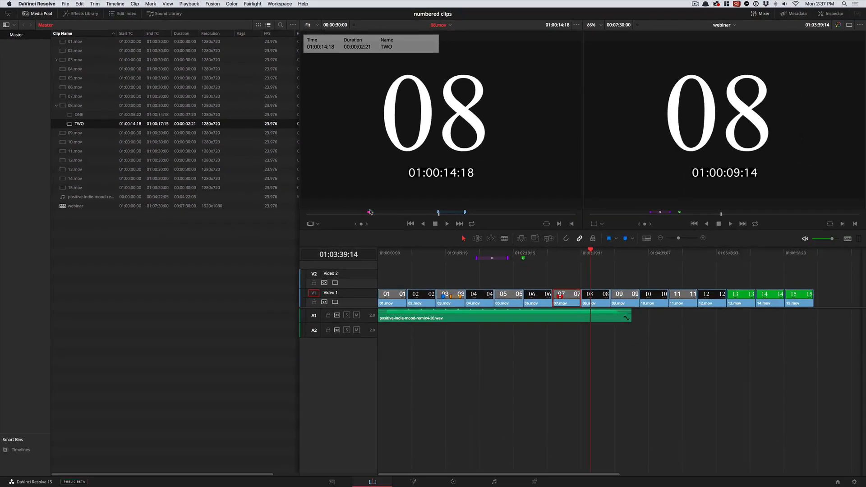
- Select 08.mov in the timeline and move the playhead onto the red marker of 07.mov to view its note
left_click_drag(591, 264, 591, 261)
left_click(591, 298)
left_click(560, 254)
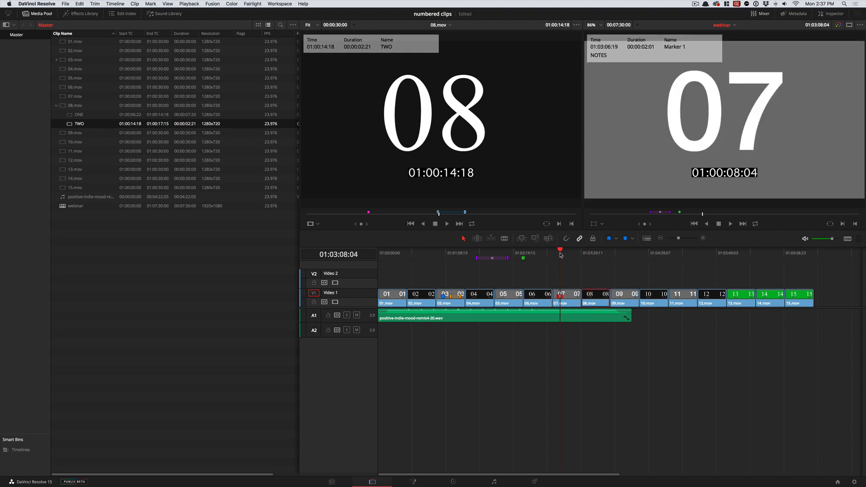
- Select 09.mov in the timeline with the playhead at 01:04:10:16 and add a yellow flag to it
left_click_drag(589, 260, 622, 255)
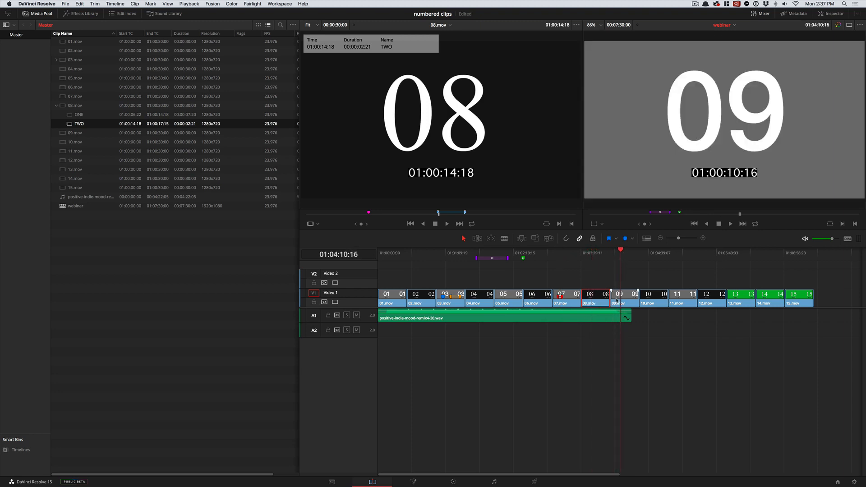
left_click(623, 298)
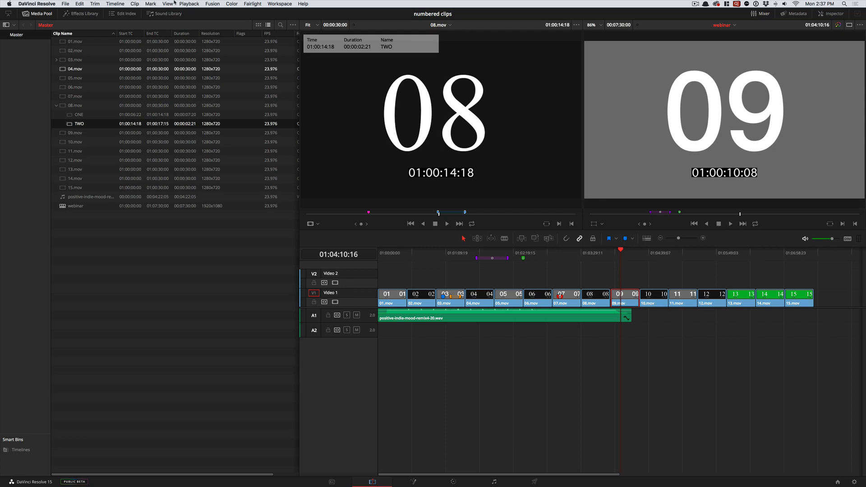
left_click(150, 4)
mouse_move(159, 234)
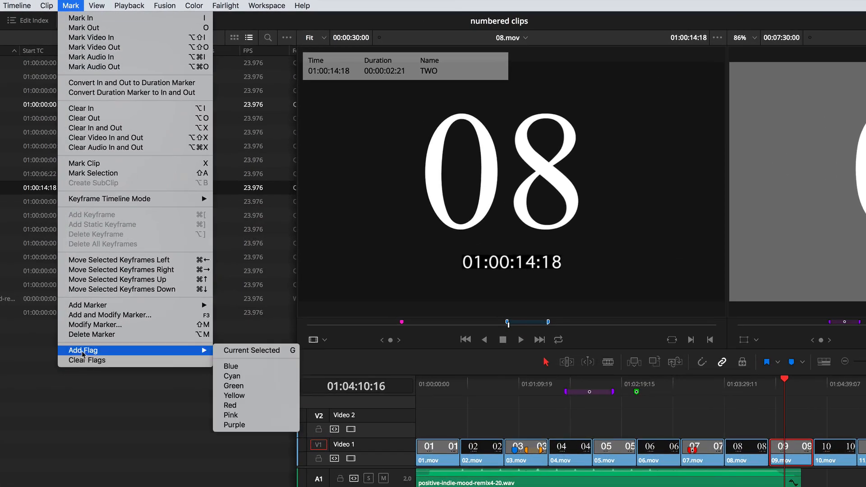
left_click(255, 395)
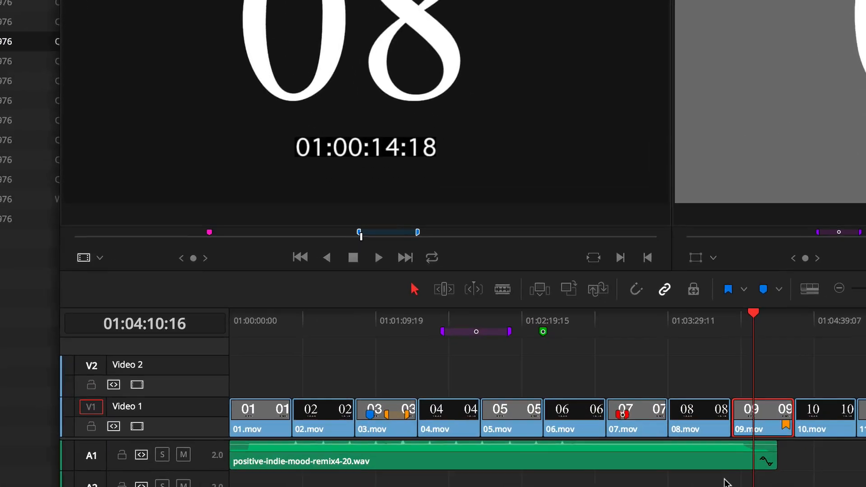
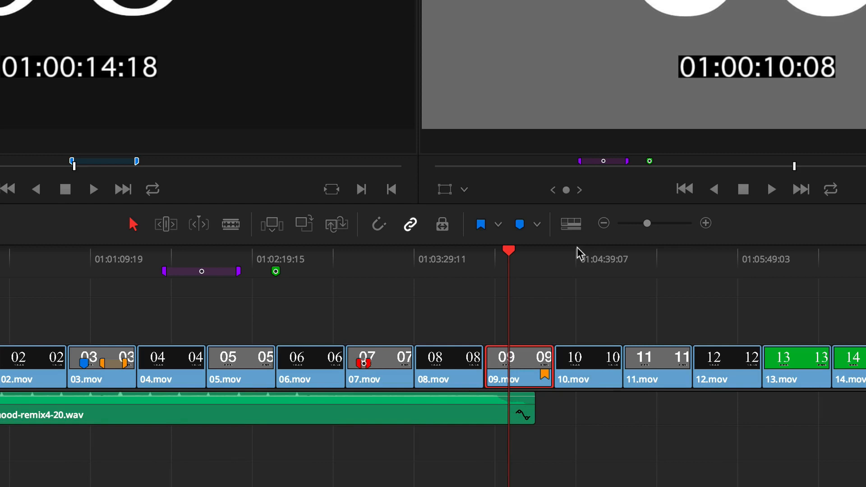
- Select 11.mov in the timeline with the playhead at 01:05:11:19 and add a red flag to it
left_click_drag(644, 272, 650, 279)
left_click(656, 376)
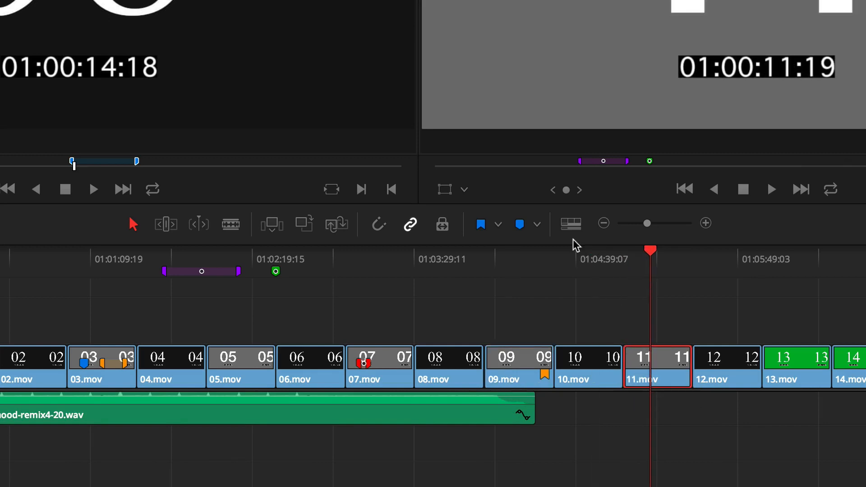
left_click(498, 225)
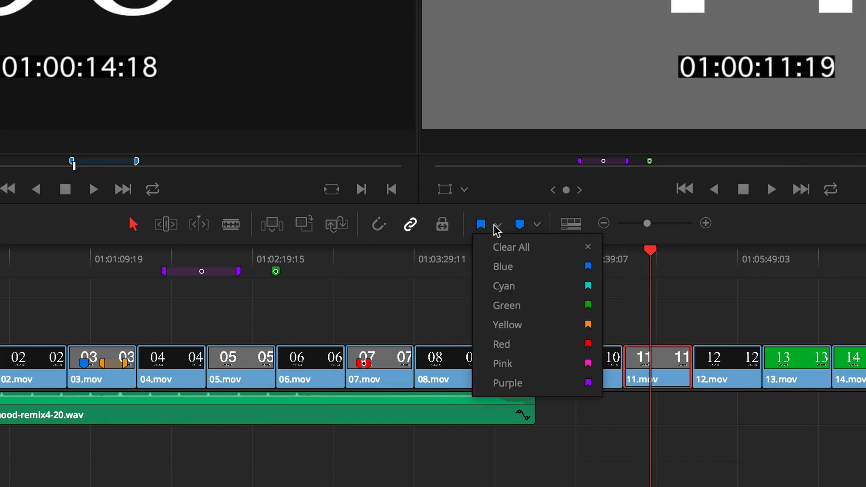
left_click(501, 345)
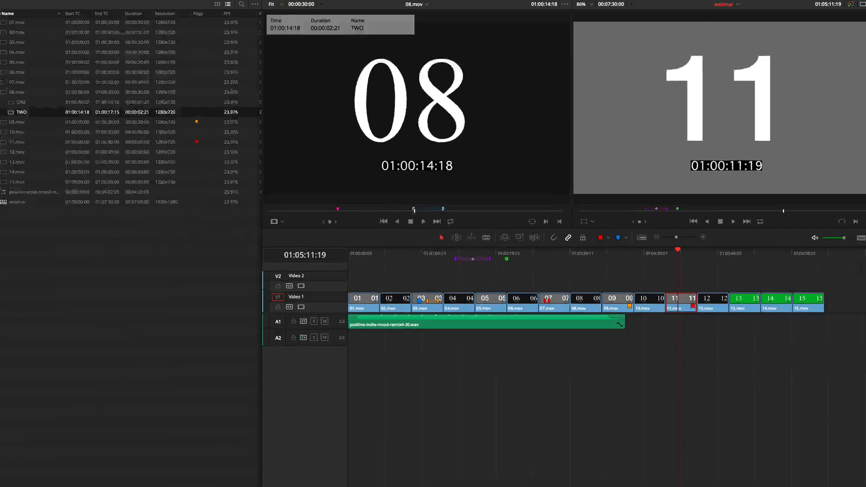
- Select 13.mov with the playhead at 01:06:07:16 and flag it with the currently selected red
left_click(168, 4)
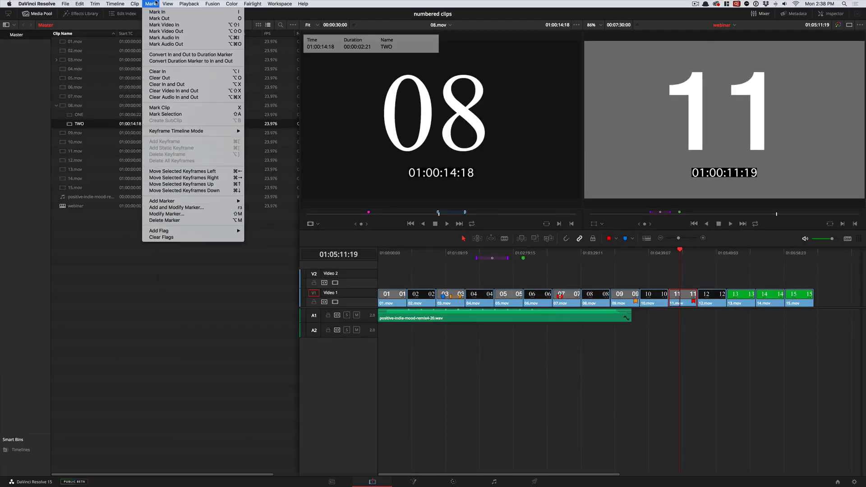
mouse_move(171, 232)
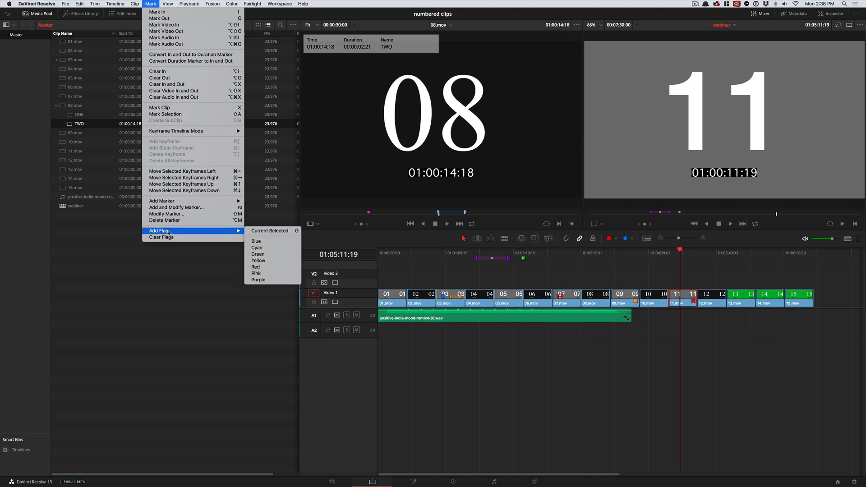
left_click(266, 230)
left_click(733, 254)
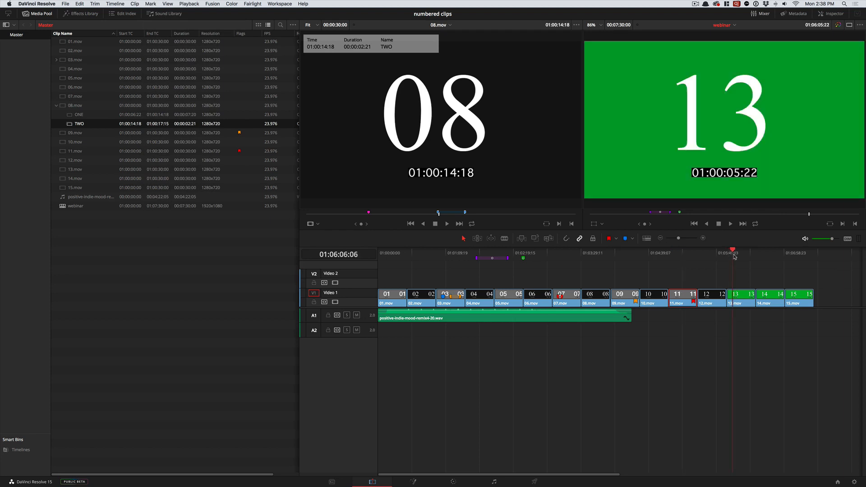
left_click(738, 299)
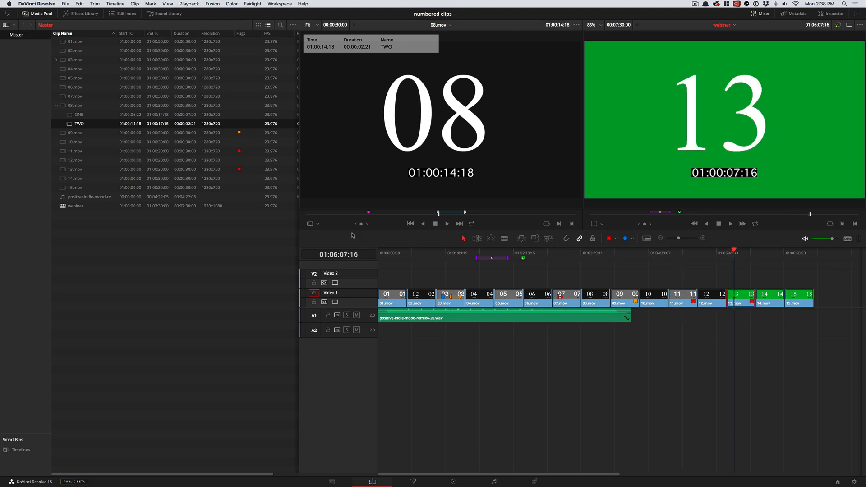
- Open 14.mov in the source viewer at 01:00:07:19 and add a purple flag to the selected timeline clip 13.mov
left_click(66, 179)
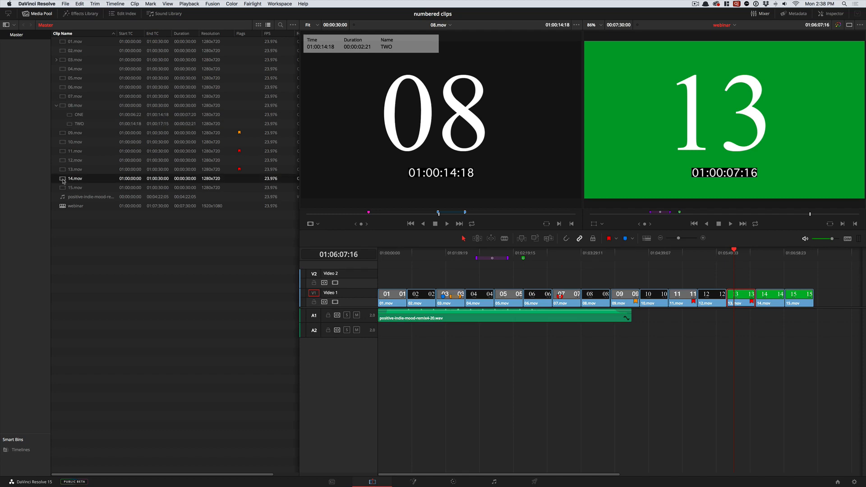
double_click(64, 180)
left_click_drag(375, 215, 376, 215)
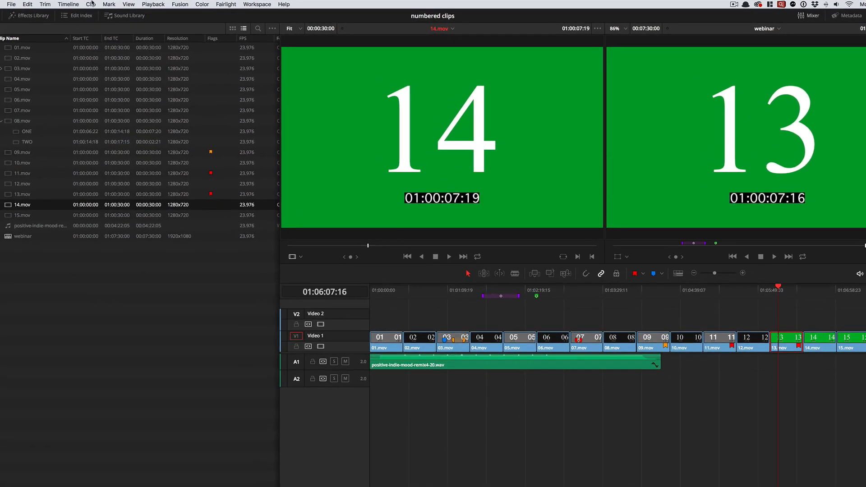
left_click(92, 4)
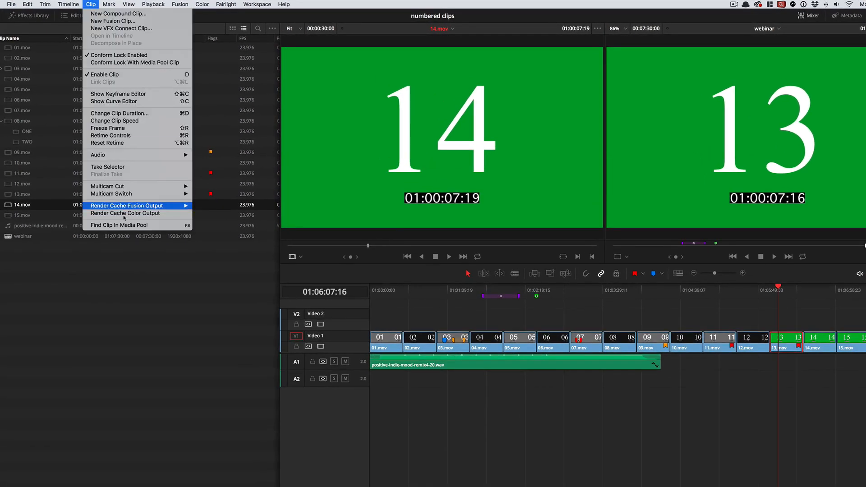
mouse_move(109, 4)
mouse_move(136, 268)
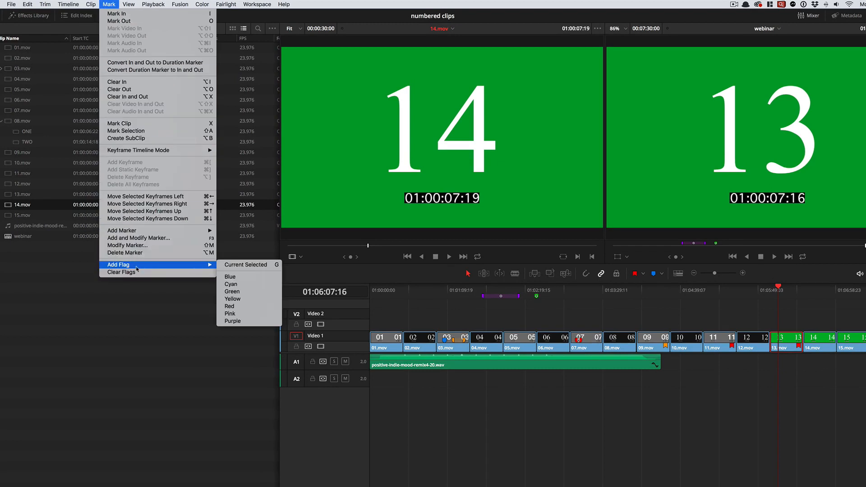
left_click(230, 321)
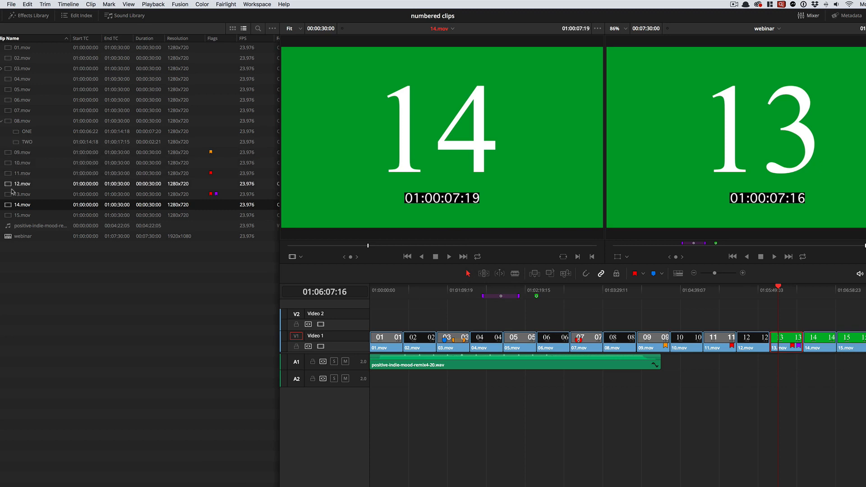
left_click(113, 4)
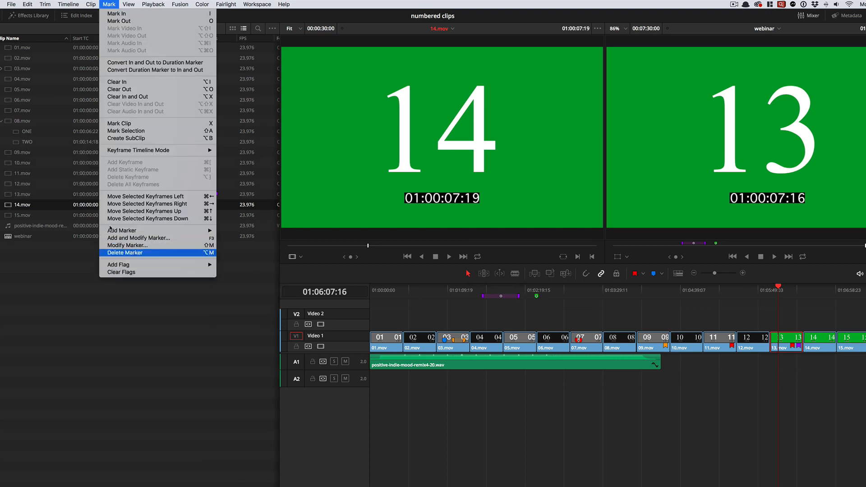
left_click(92, 4)
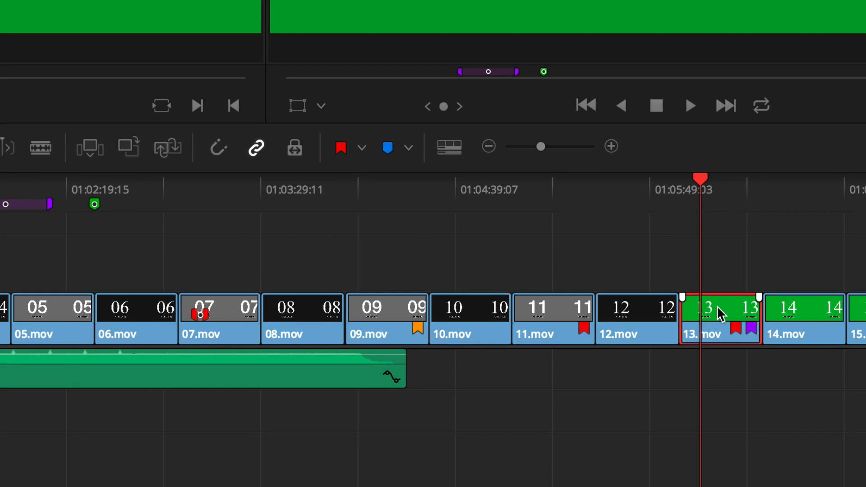
left_click(726, 197)
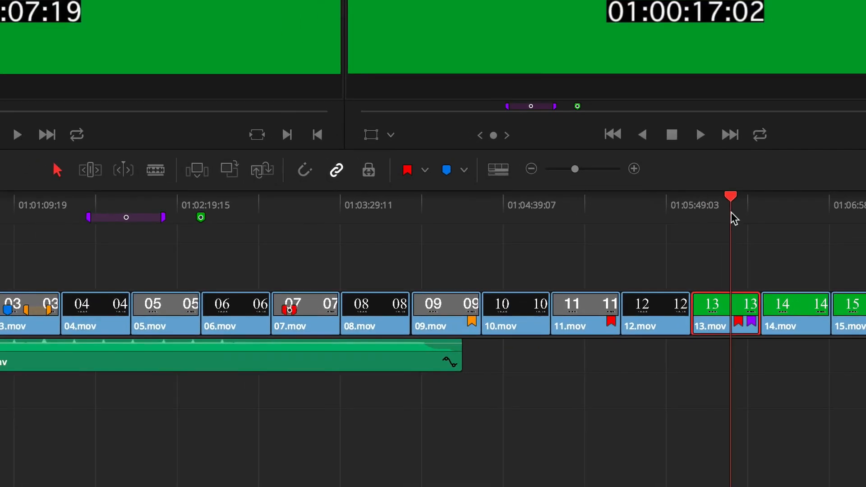
left_click_drag(731, 212, 568, 248)
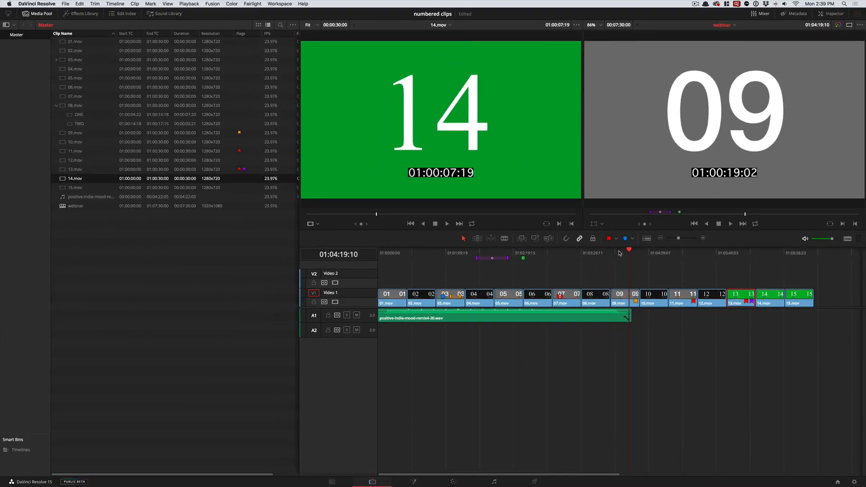
left_click_drag(620, 254, 570, 255)
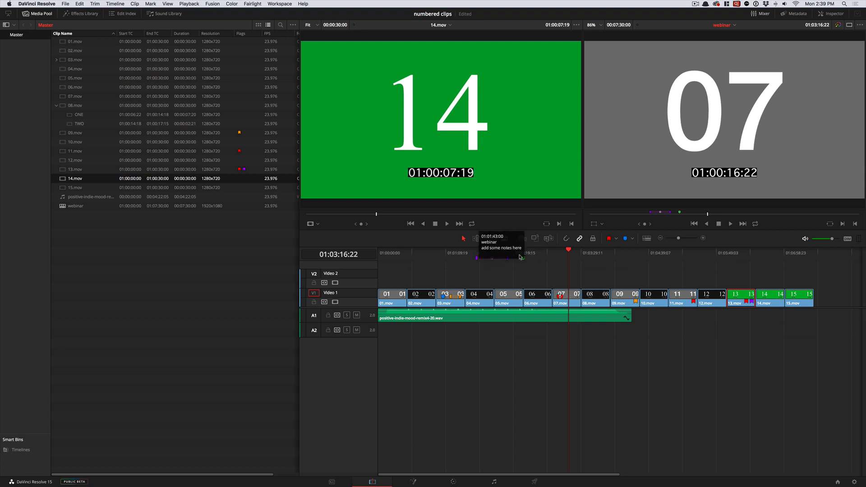
left_click_drag(545, 257, 390, 262)
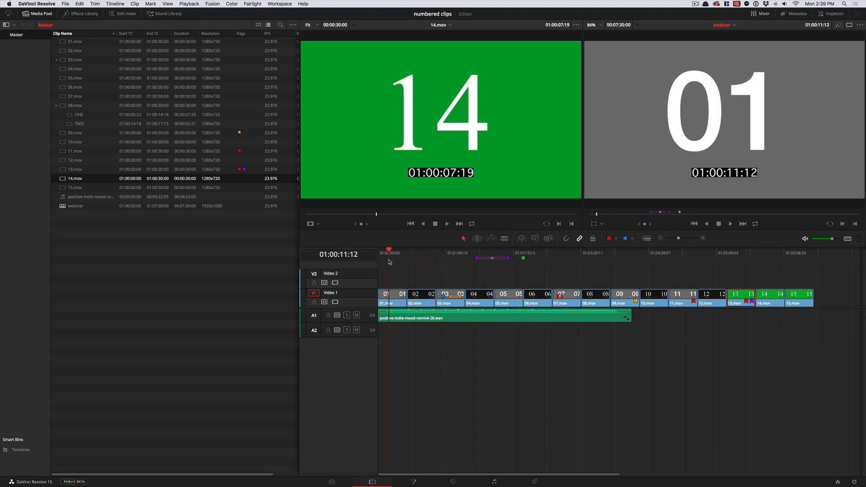
left_click(424, 338)
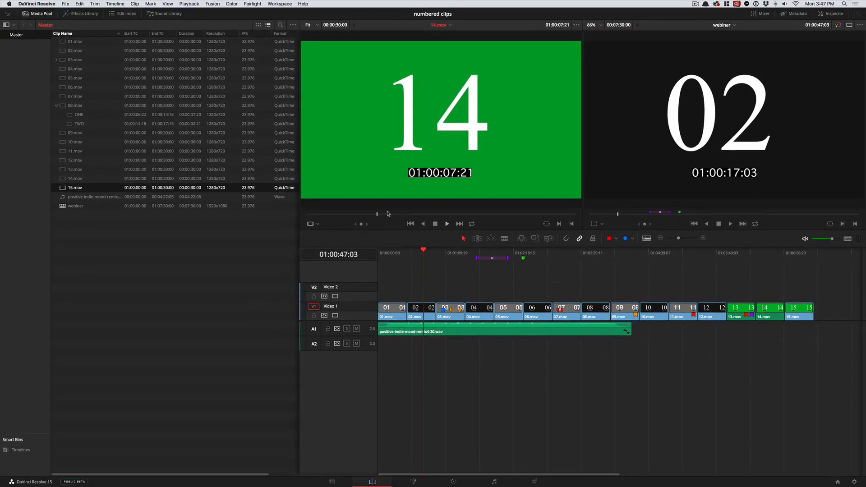
- Add a marker at 01:00:07:23 on 14.mov in the source viewer and open its duration for editing
left_click_drag(376, 216, 378, 215)
key("m")
key("m")
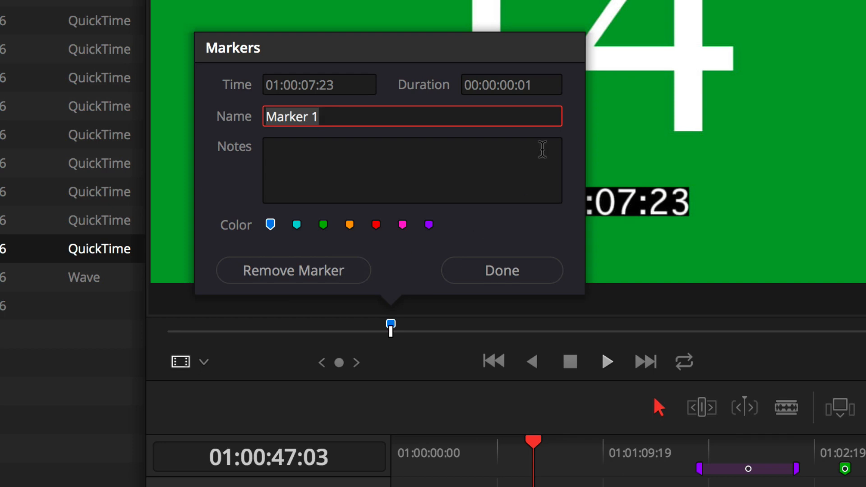
left_click(548, 76)
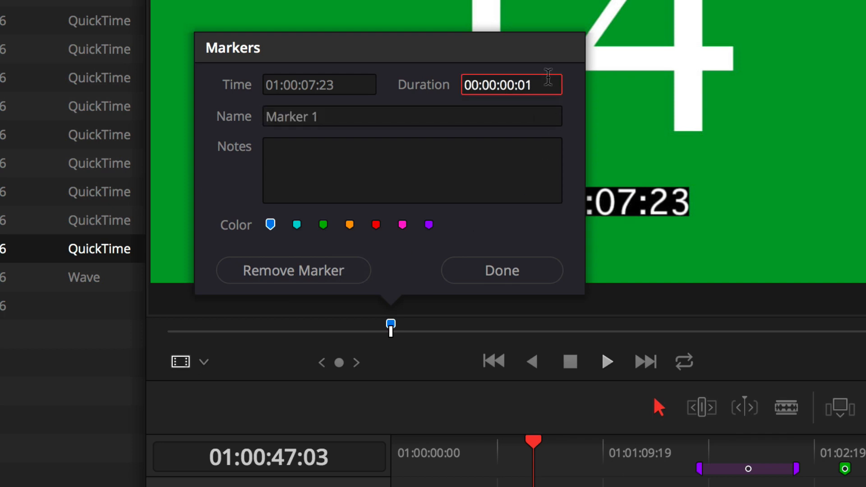
key("Return")
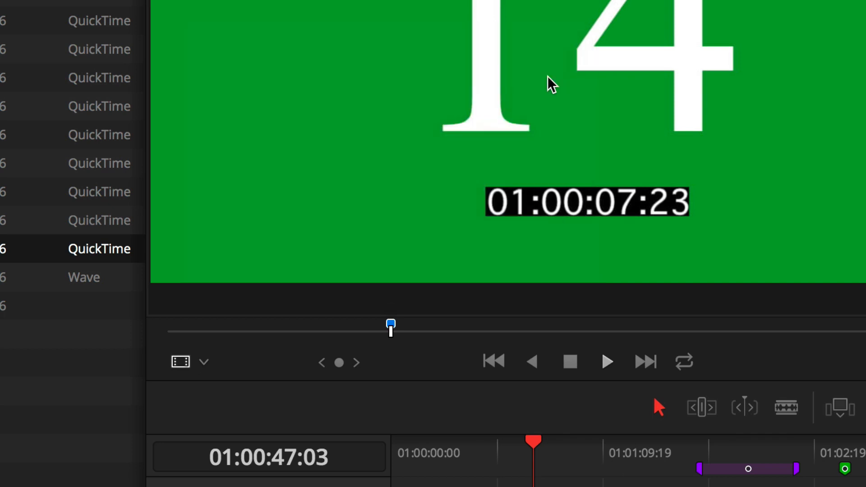
- Set the duration of the new 14.mov marker to 00:00:22:01
double_click(392, 327)
left_click(491, 83)
type("2:00:01")
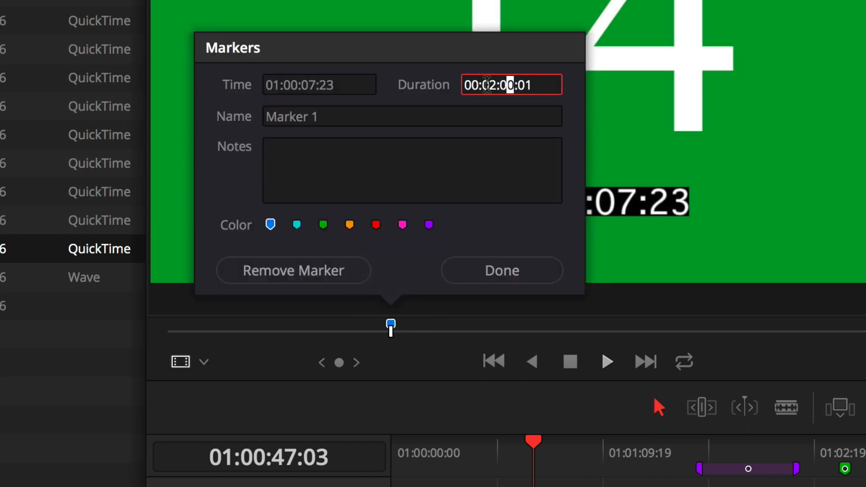
key("Return")
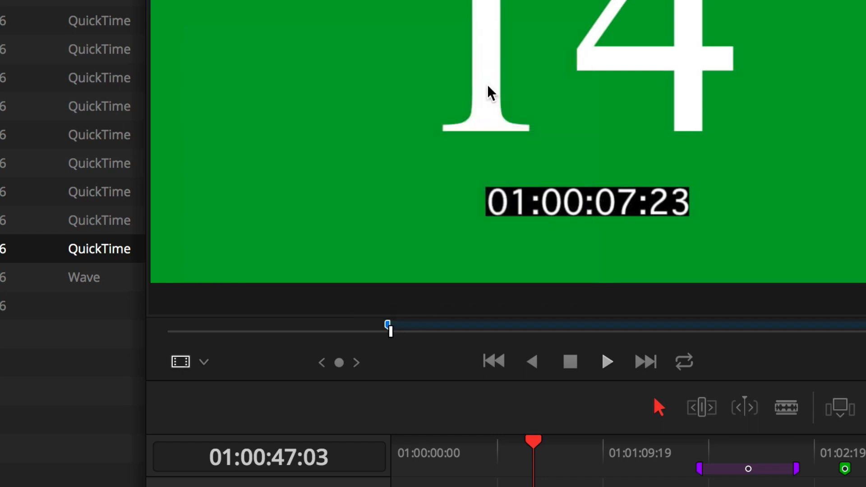
- Reopen the settings of the 14.mov marker and remove the marker
double_click(405, 326)
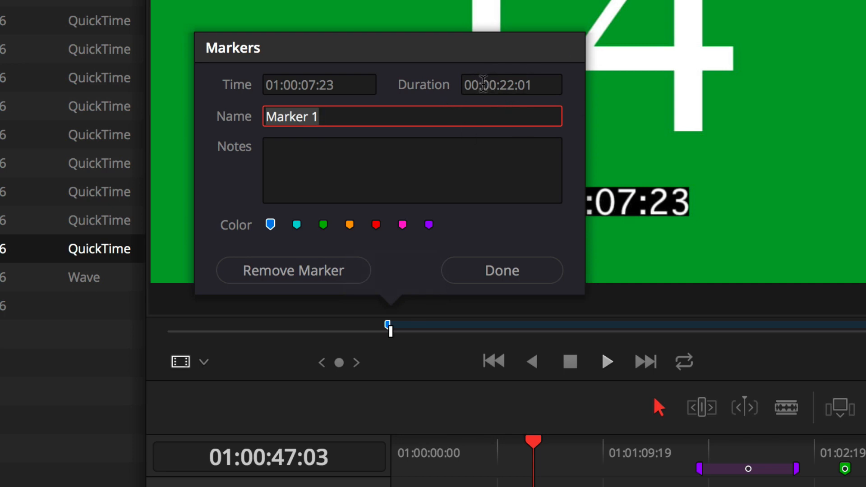
left_click(485, 85)
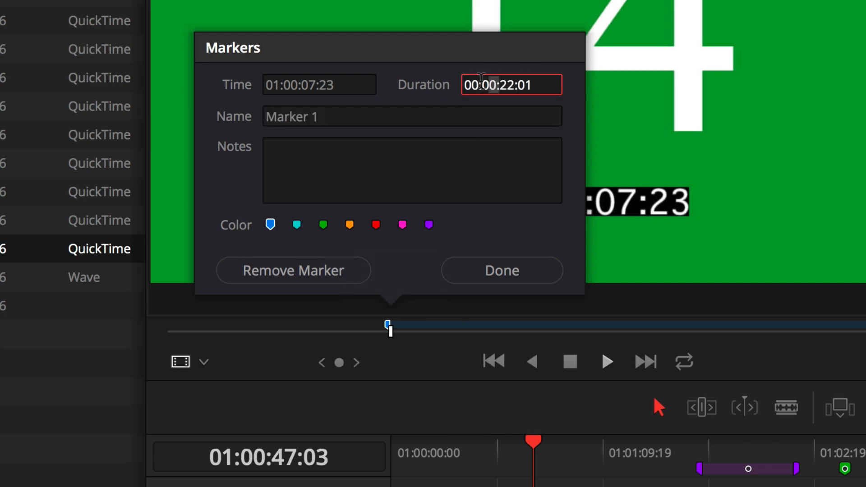
left_click(505, 84)
left_click(304, 271)
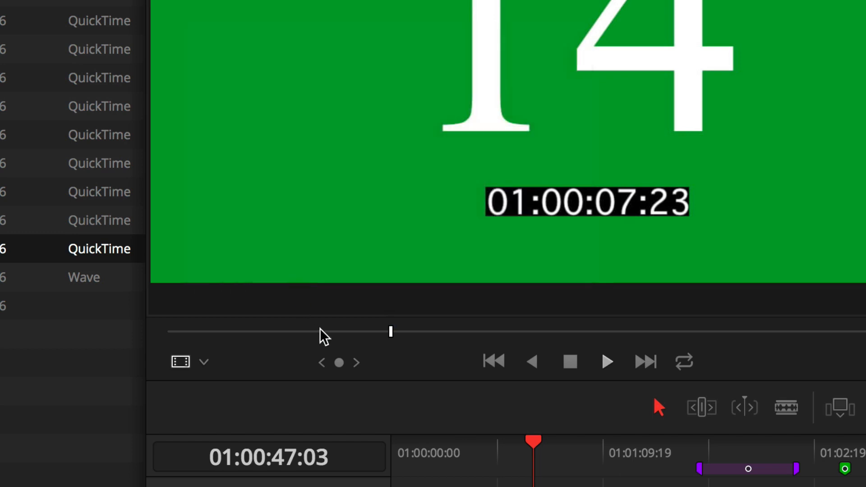
- Add a blue marker at 01:00:07:02 on 14.mov and set its duration to 2 seconds
left_click_drag(360, 335, 368, 333)
key("m")
key("m")
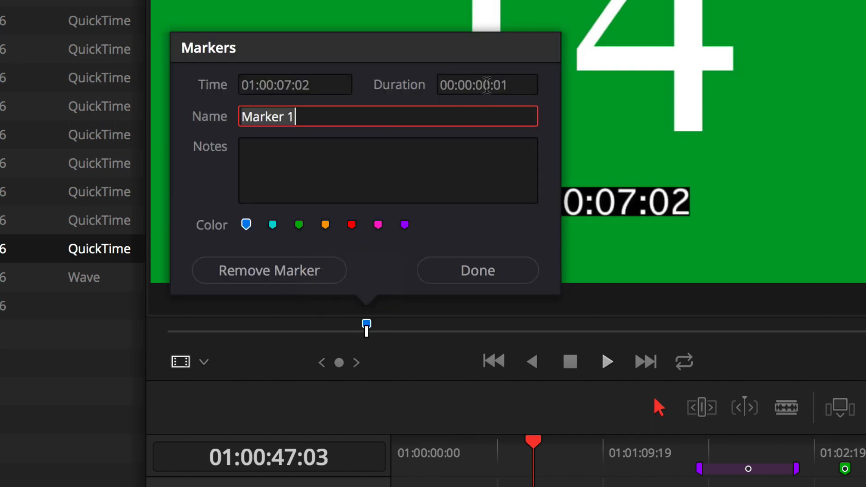
left_click(487, 85)
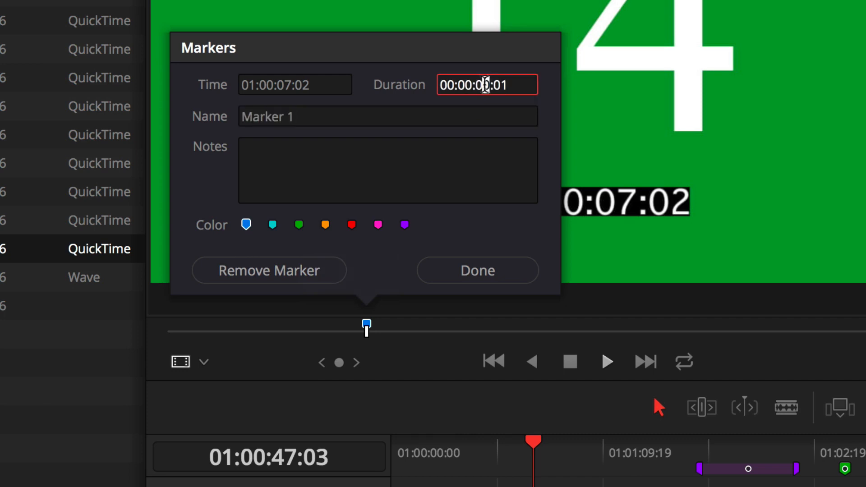
type("2:00")
key("Return")
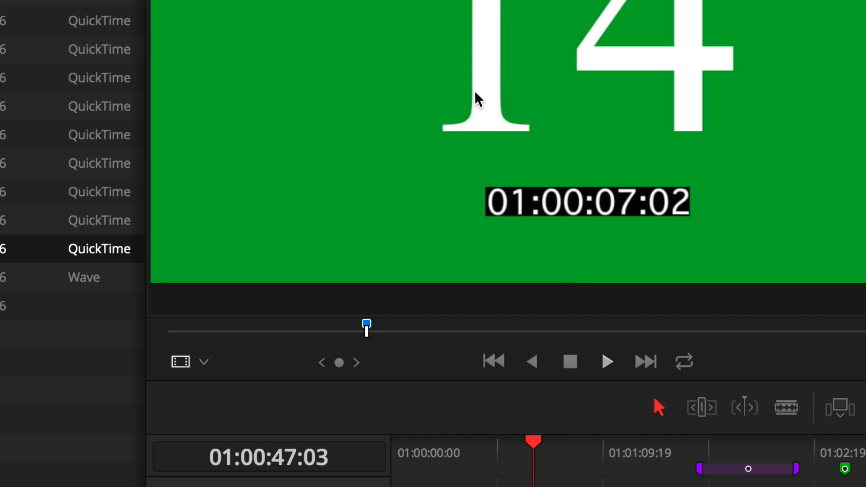
- Add an overlapping marker at 01:00:04:04 on 14.mov with a duration of 00:00:10:02 and the color pink
left_click(382, 336)
left_click_drag(390, 336, 285, 334)
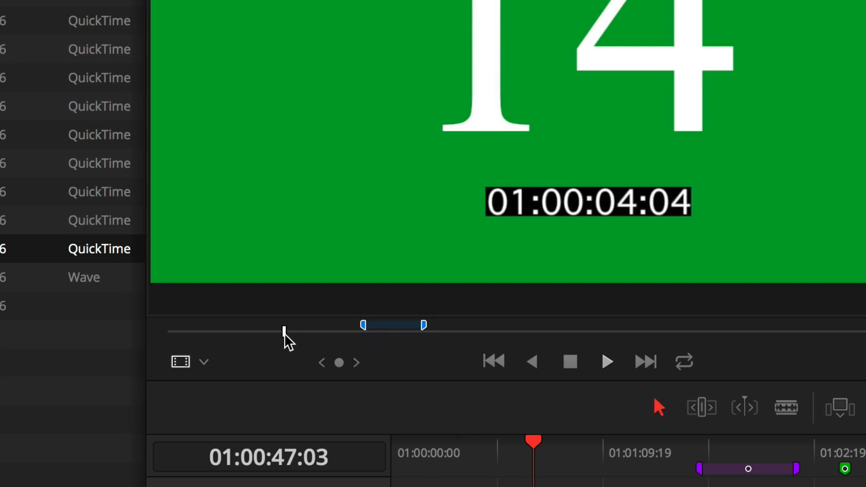
key("m")
key("m")
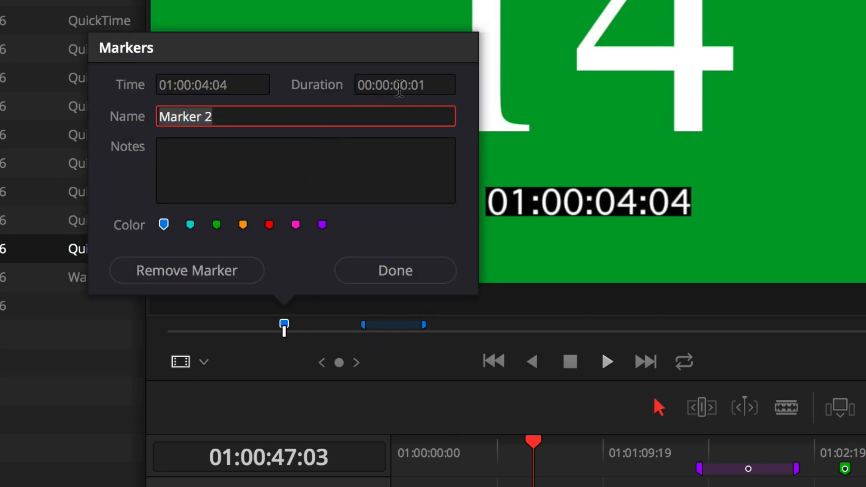
left_click(397, 85)
type("10")
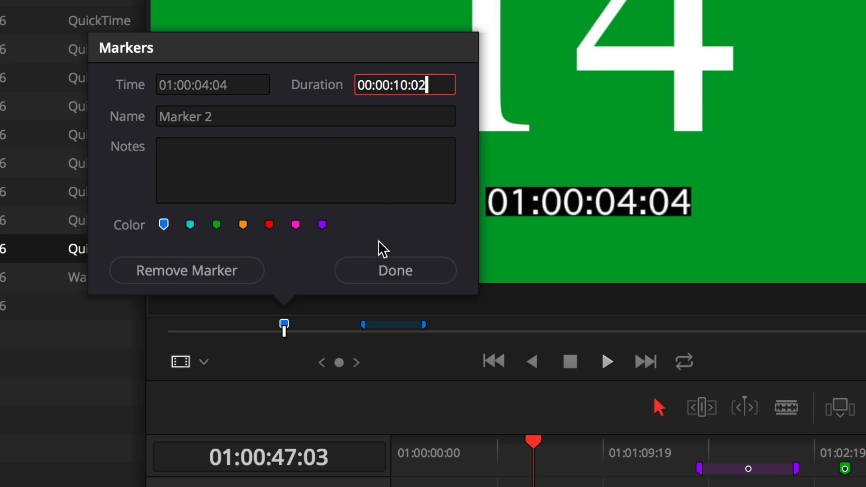
left_click(295, 225)
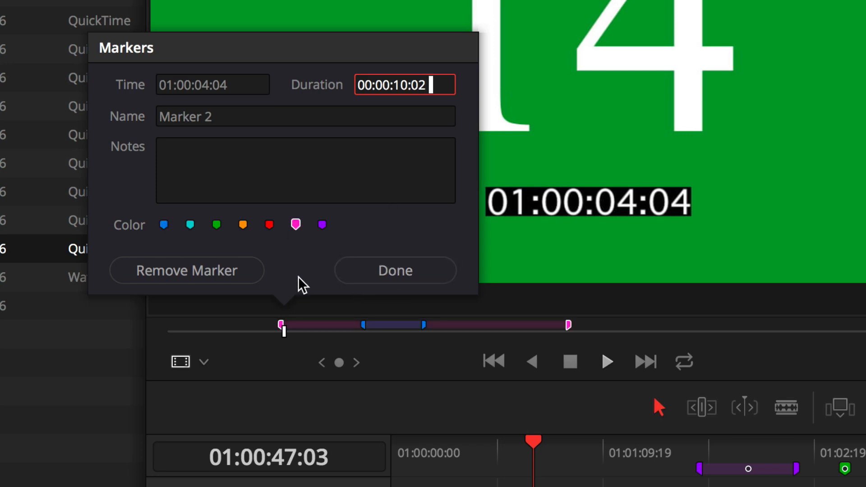
key("Return")
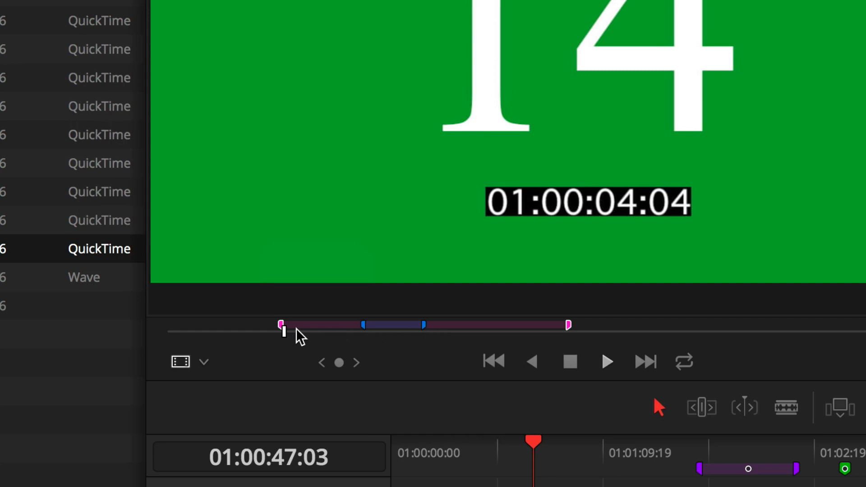
mouse_move(305, 321)
left_click_drag(284, 333, 309, 319)
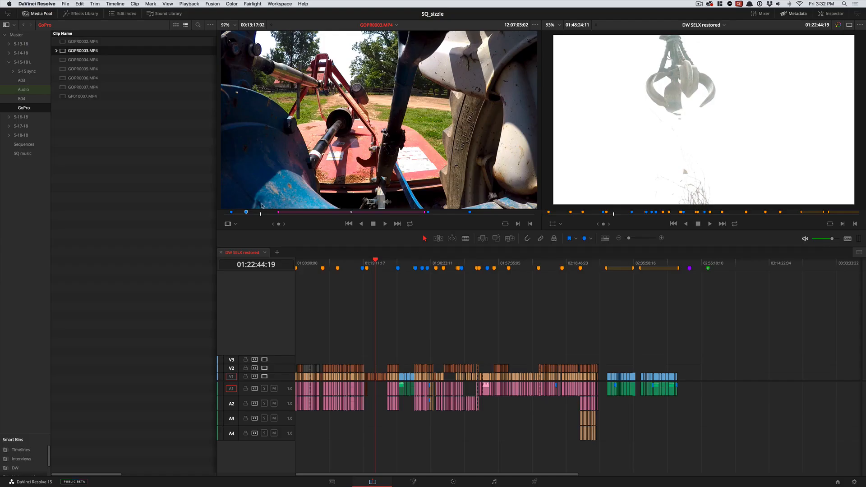
- Look through the Playback commands for jumping to the previous or next marker while reviewing GOPR0003.MP4 in the source viewer
mouse_move(262, 213)
left_mouse_down()
mouse_move(489, 216)
mouse_move(262, 218)
left_mouse_up()
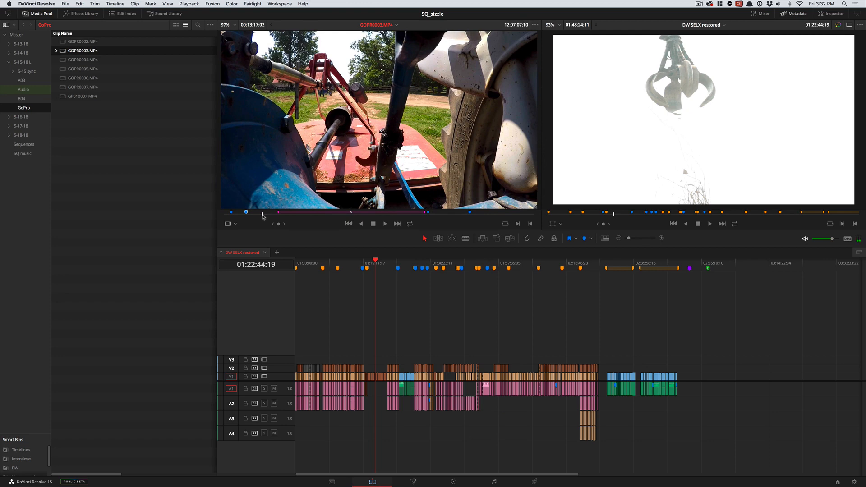
left_click_drag(263, 216, 259, 213)
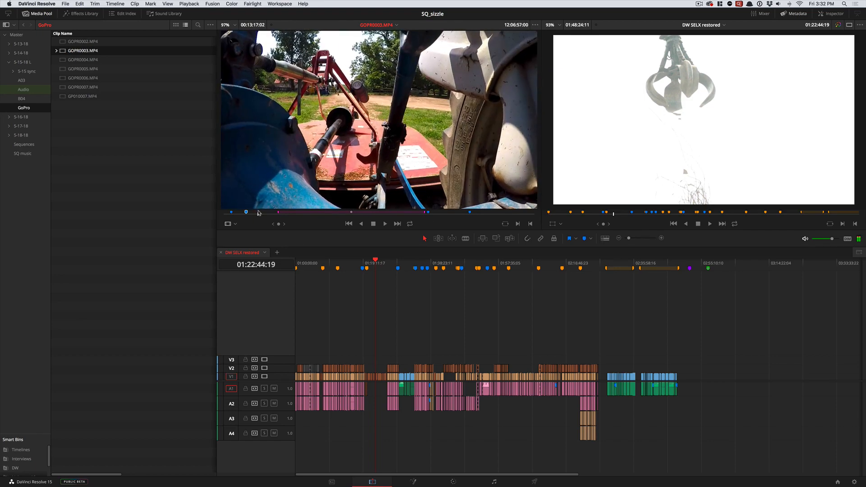
left_click(149, 4)
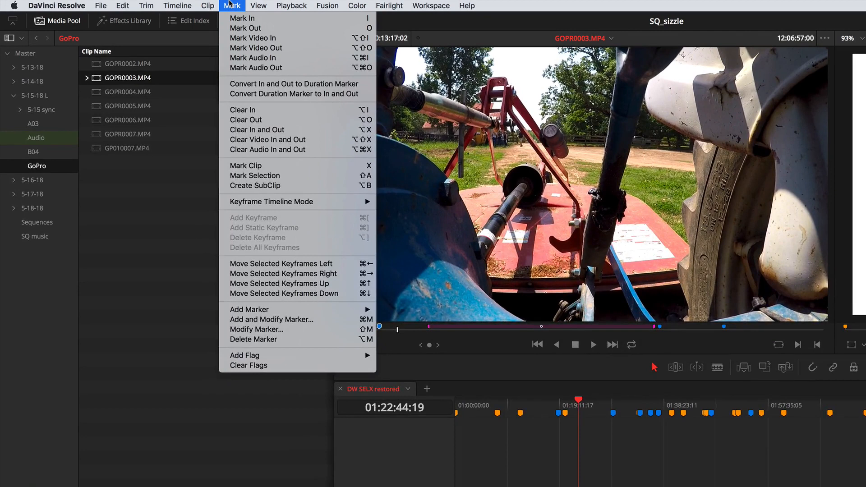
mouse_move(292, 5)
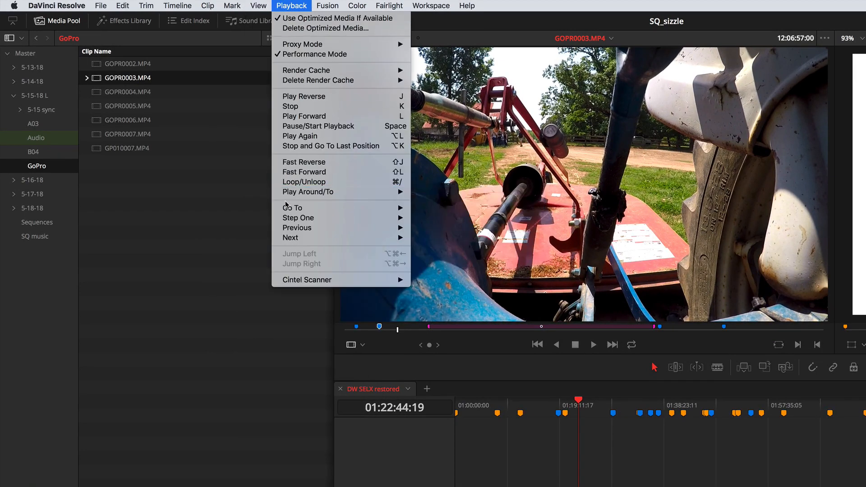
mouse_move(289, 209)
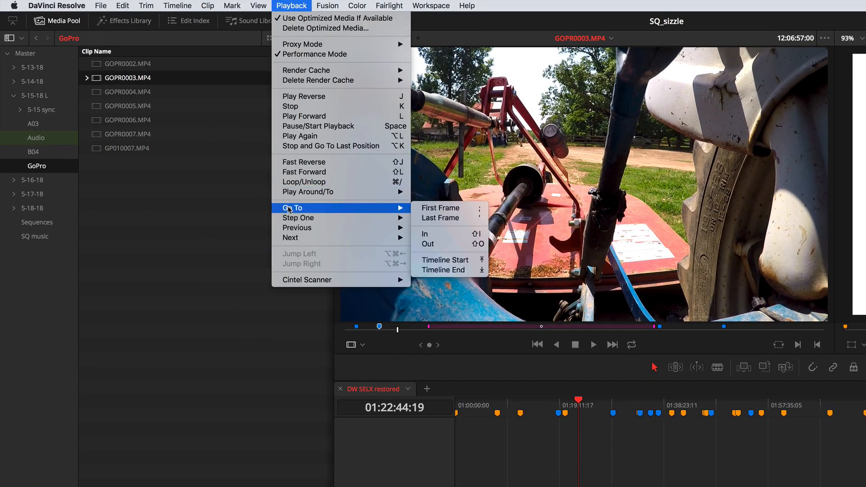
mouse_move(291, 237)
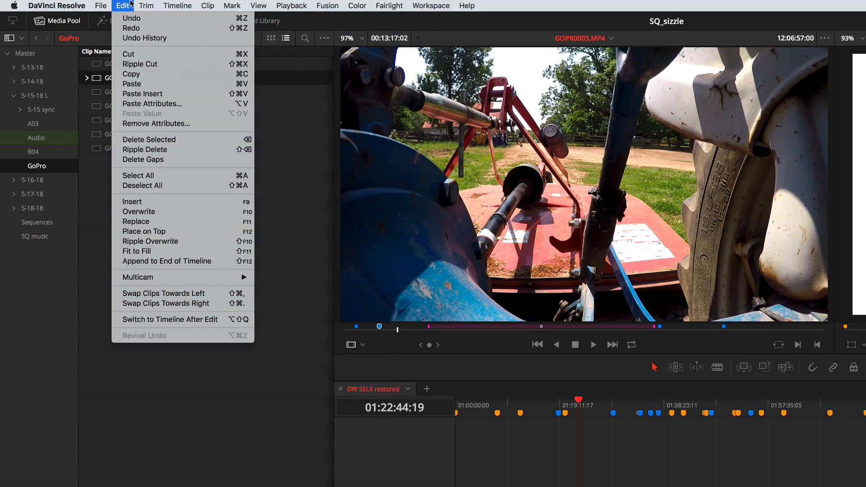
mouse_move(171, 5)
mouse_move(201, 2)
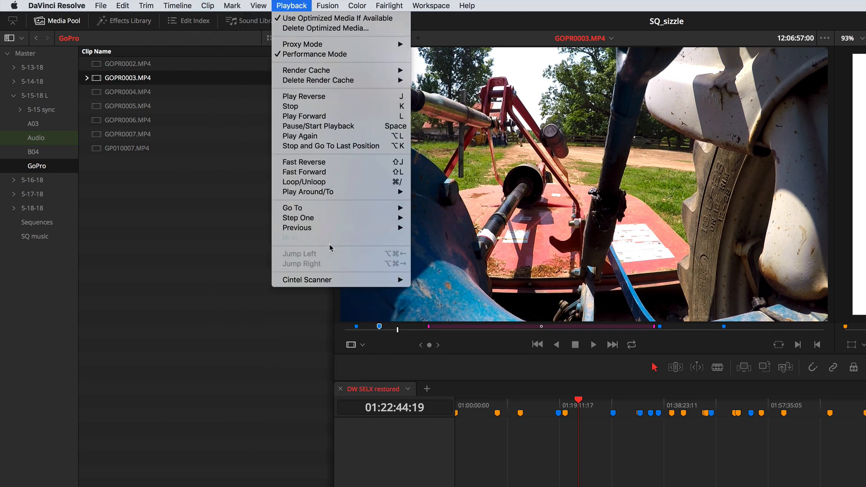
mouse_move(324, 229)
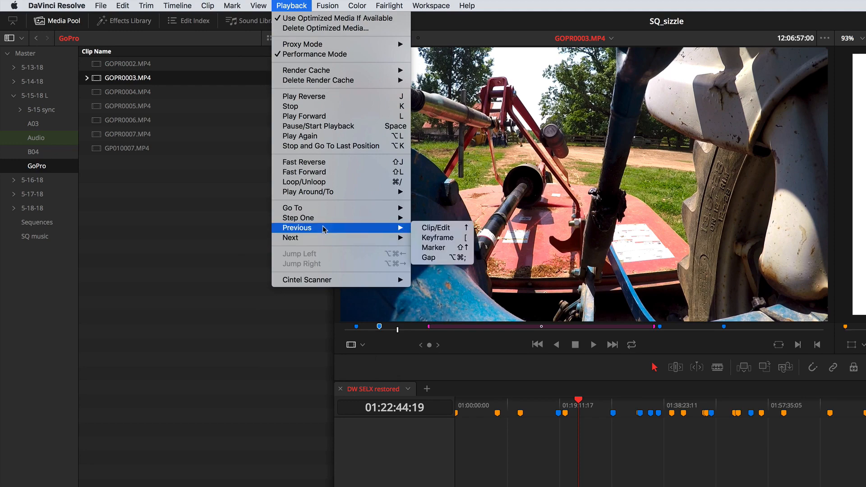
left_click(398, 333)
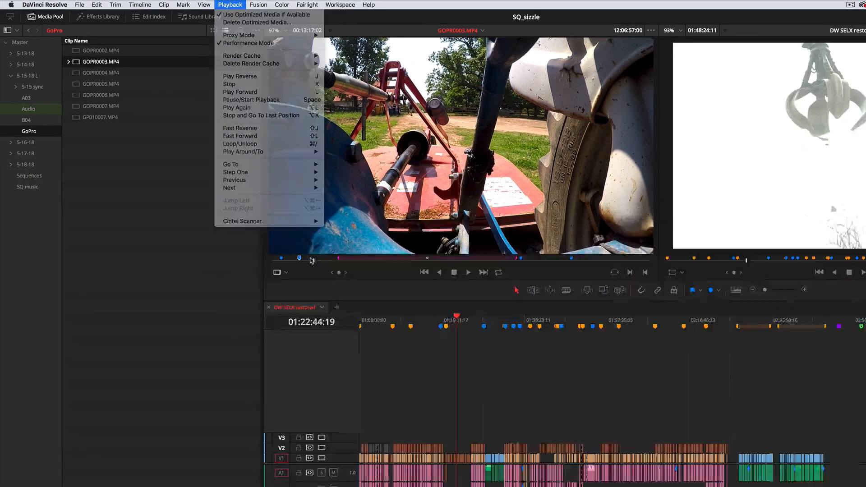
left_click(397, 331)
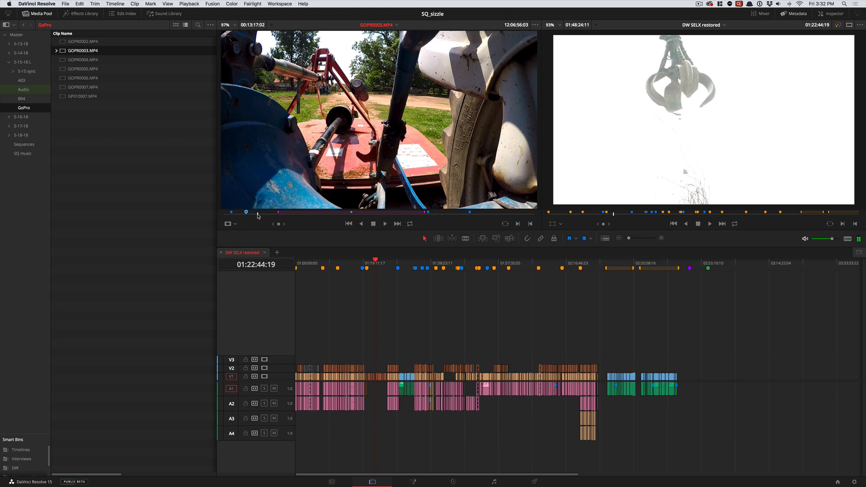
- From about 12:07:04 in GOPR0003.MP4, jump back through the previous markers, then forward marker by marker to the one named "stops"
mouse_move(258, 215)
left_mouse_down()
mouse_move(273, 218)
mouse_move(262, 215)
left_mouse_up()
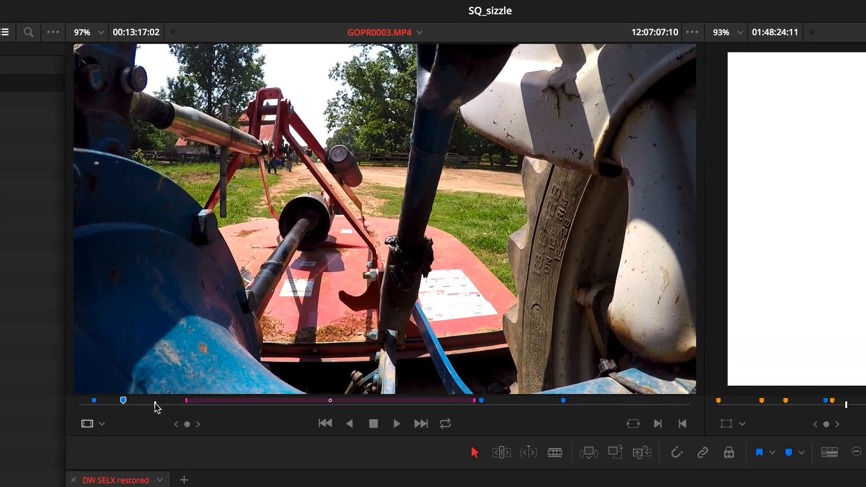
left_click(262, 214)
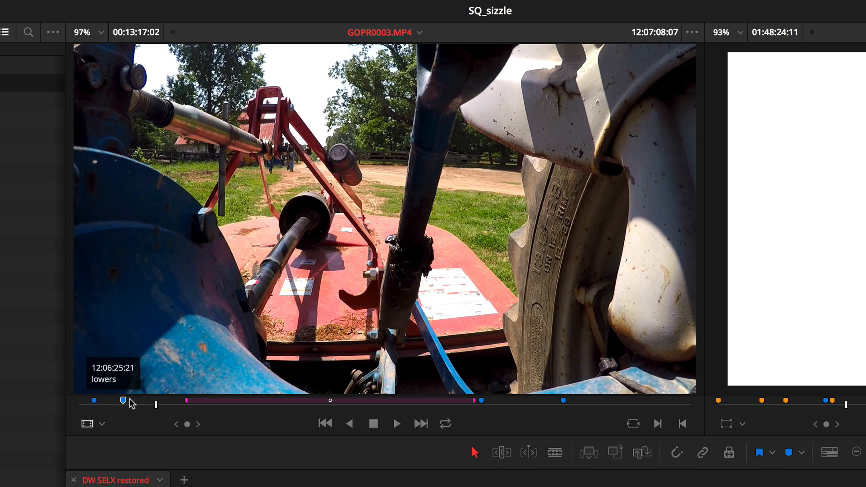
left_click(164, 405)
left_click(538, 405)
left_click_drag(553, 411, 153, 410)
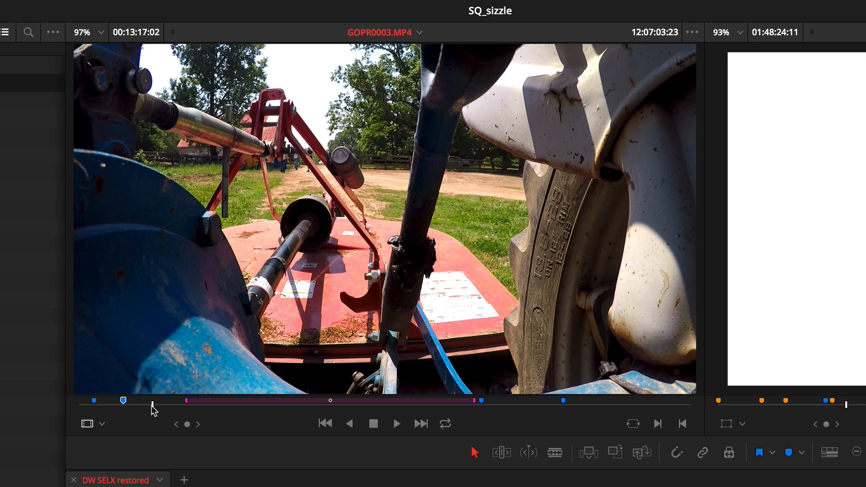
key("shift+Up")
key("shift+Up")
key("shift+Down")
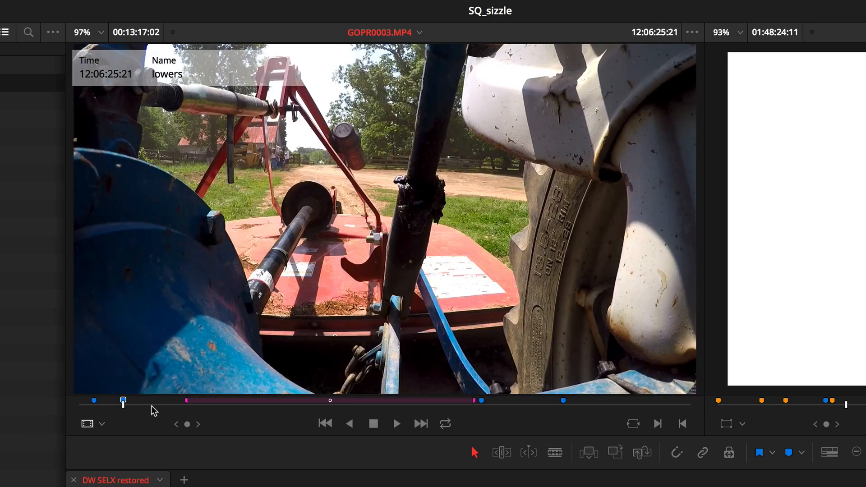
key("shift+Down")
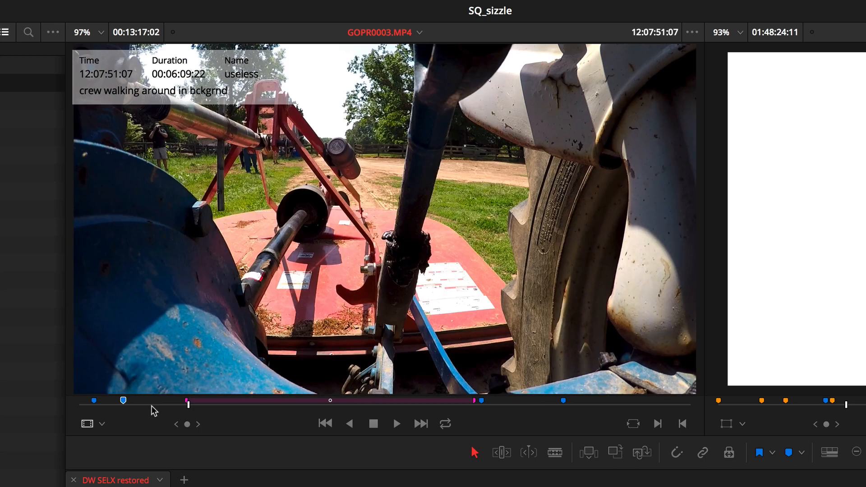
key("shift+Down")
key("shift+Down")
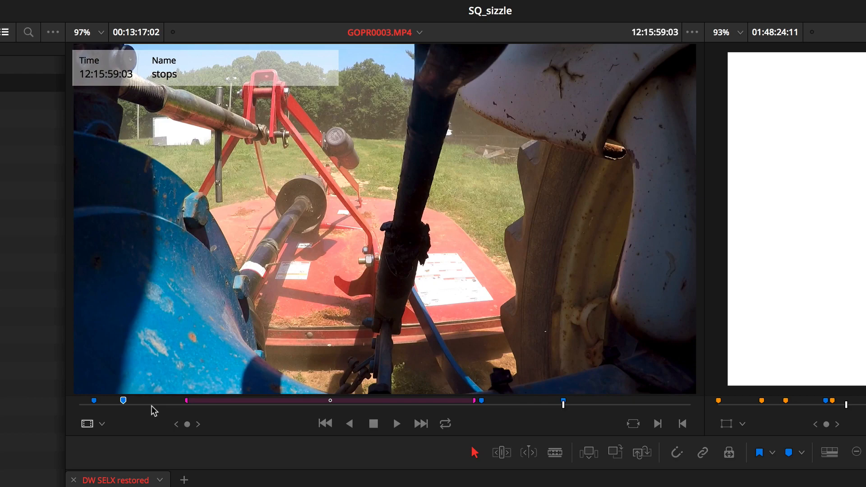
- Go to the start of the pink "useless" duration marker on GOPR0003.MP4 and review its settings
left_click(163, 404)
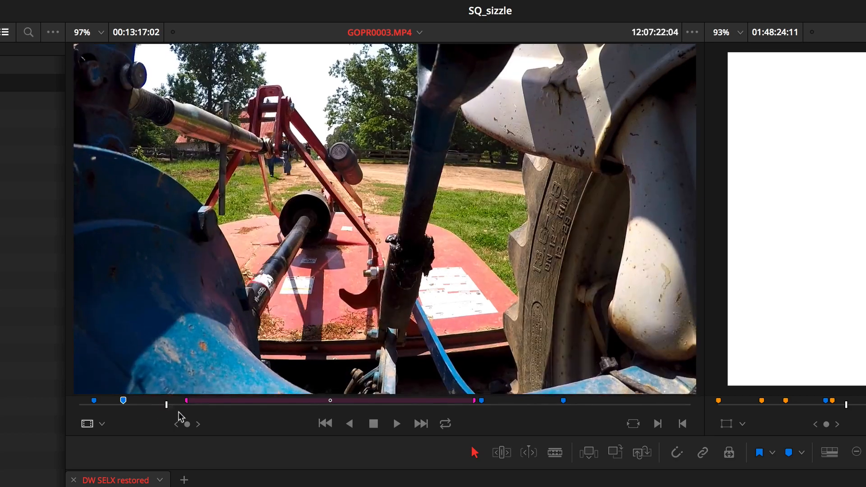
mouse_move(164, 409)
left_mouse_down()
mouse_move(418, 421)
mouse_move(580, 411)
mouse_move(154, 411)
mouse_move(414, 412)
mouse_move(188, 404)
left_mouse_up()
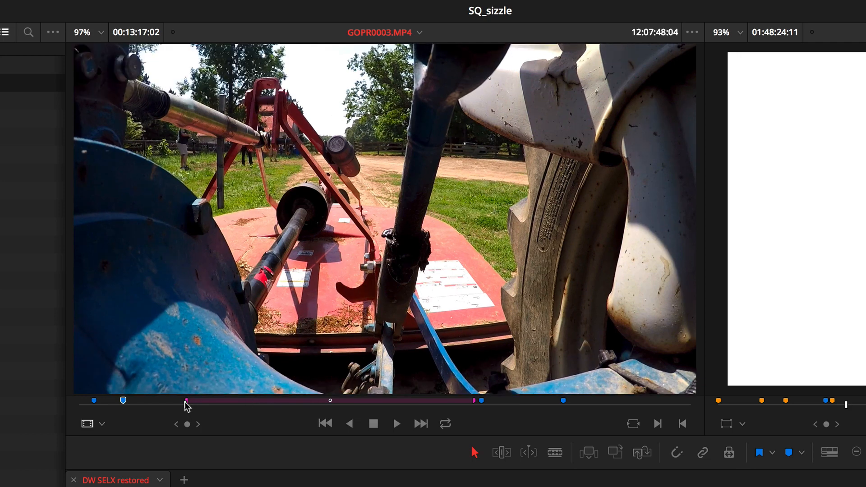
double_click(186, 402)
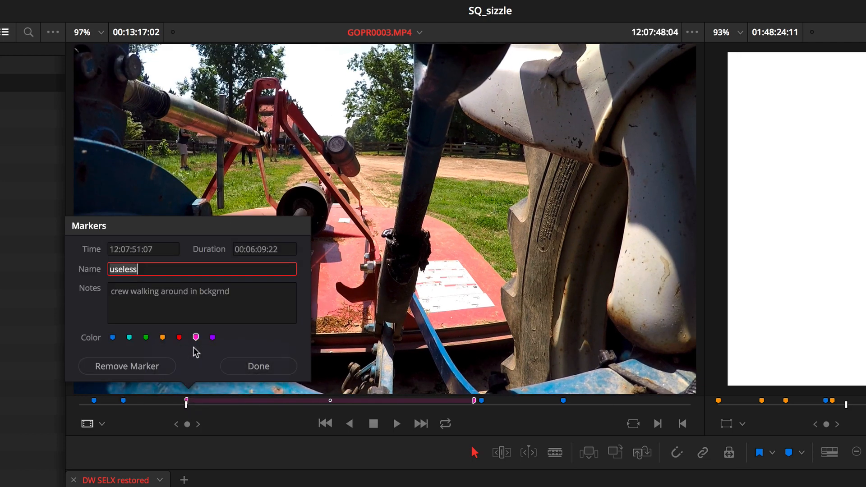
left_click(257, 365)
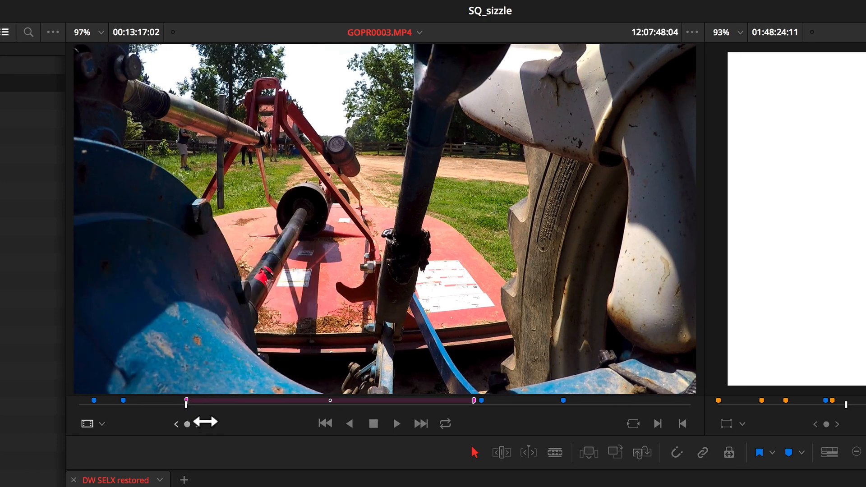
- Scrub within the "useless" duration marker and compare the marker commands offered inside and outside its range
mouse_move(184, 402)
left_mouse_down()
mouse_move(265, 416)
mouse_move(387, 413)
left_mouse_up()
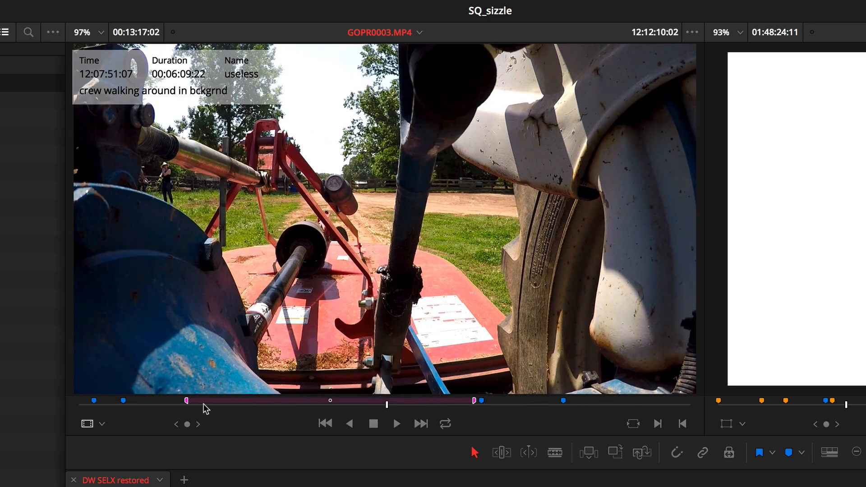
mouse_move(204, 405)
left_mouse_down()
mouse_move(387, 400)
mouse_move(174, 408)
mouse_move(230, 409)
left_mouse_up()
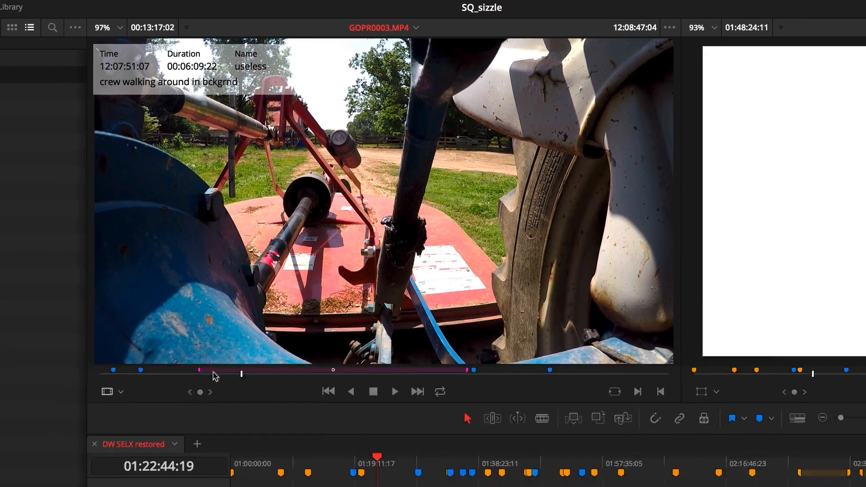
right_click(230, 374)
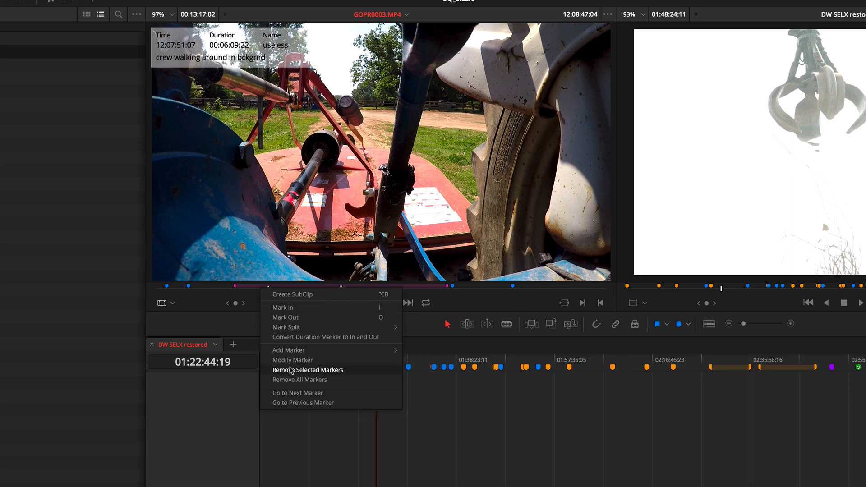
mouse_move(292, 355)
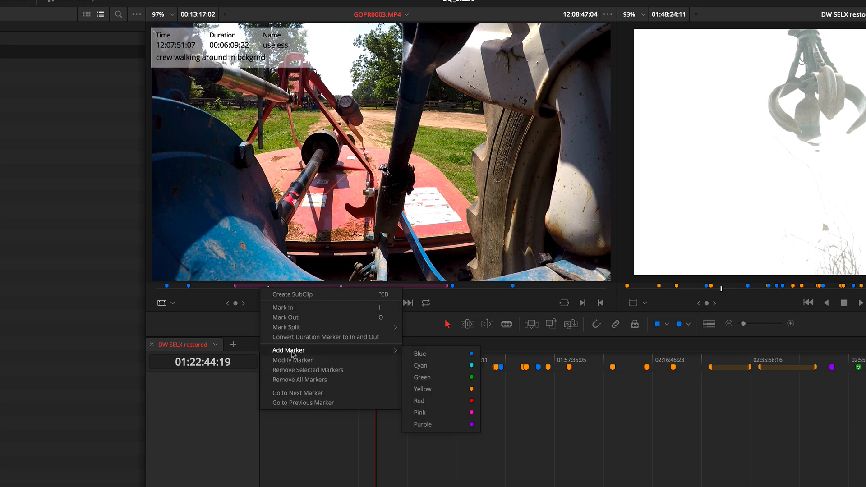
left_click(289, 294)
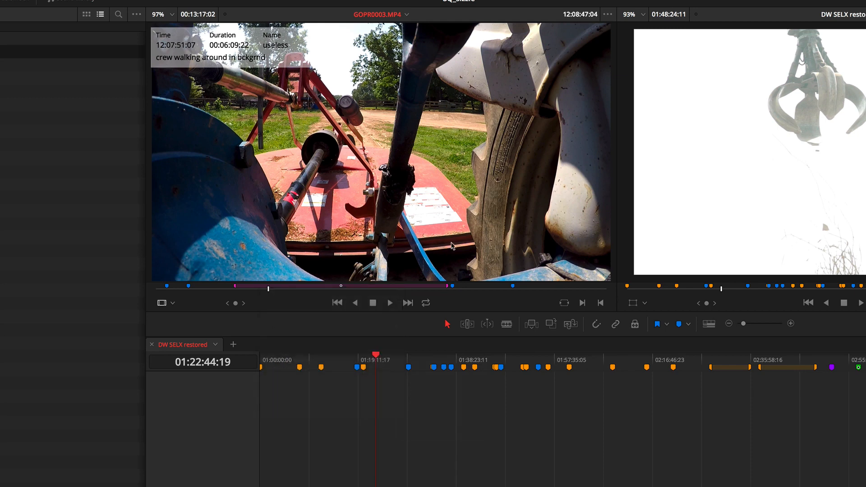
right_click(469, 290)
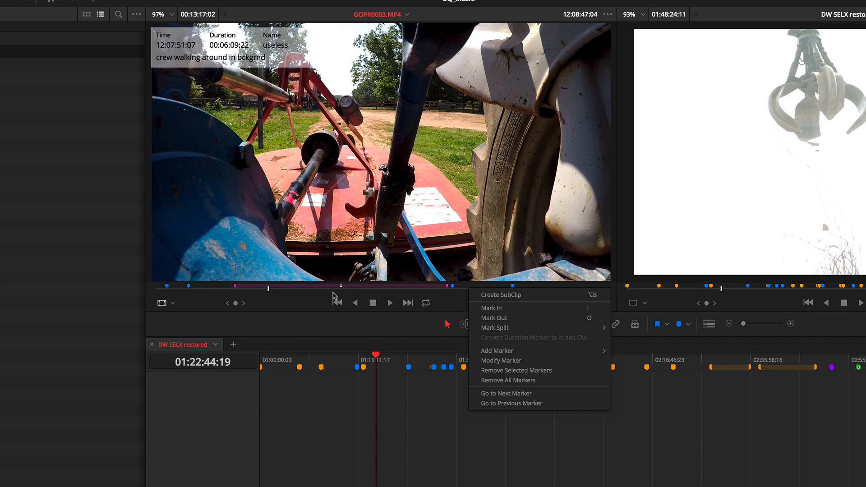
left_click(300, 290)
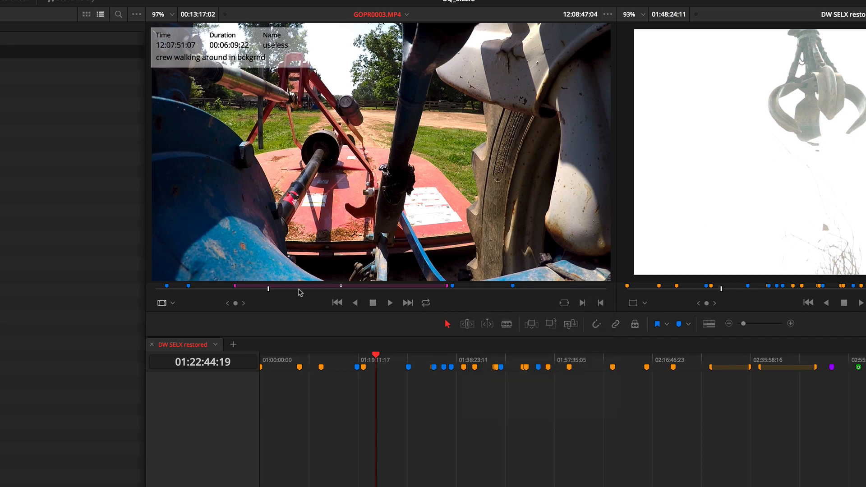
- Mark a 00:02:22:07 in-to-out range starting at 12:16:19:21 in GOPR0003.MP4 and convert it to a duration marker
mouse_move(298, 289)
left_mouse_down()
mouse_move(520, 306)
mouse_move(541, 287)
mouse_move(556, 290)
mouse_move(523, 290)
mouse_move(599, 292)
mouse_move(547, 290)
left_mouse_up()
right_click(547, 291)
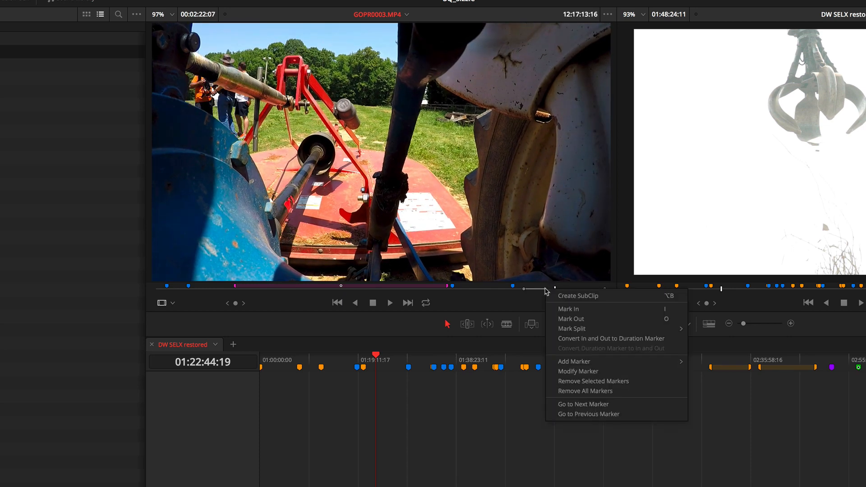
left_click(573, 339)
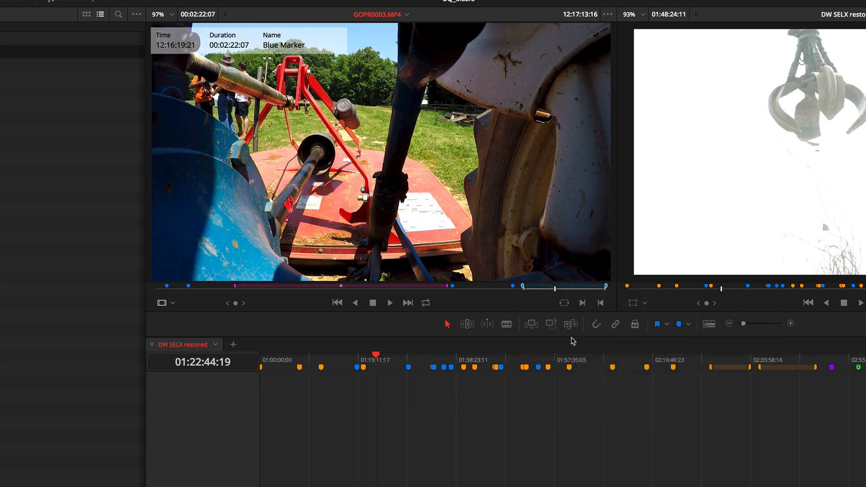
- Modify the new duration marker at 12:16:19:21: color pink, name "useless", note "crew in shot"
double_click(525, 289)
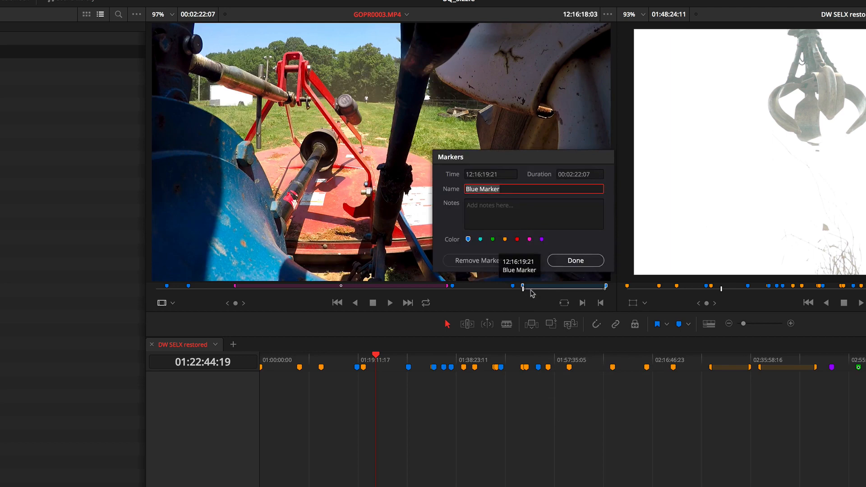
left_click(576, 261)
right_click(544, 289)
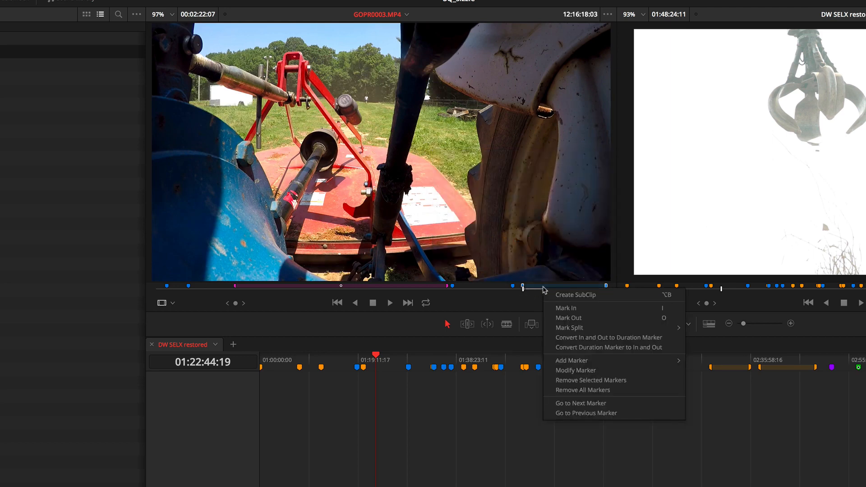
left_click(568, 370)
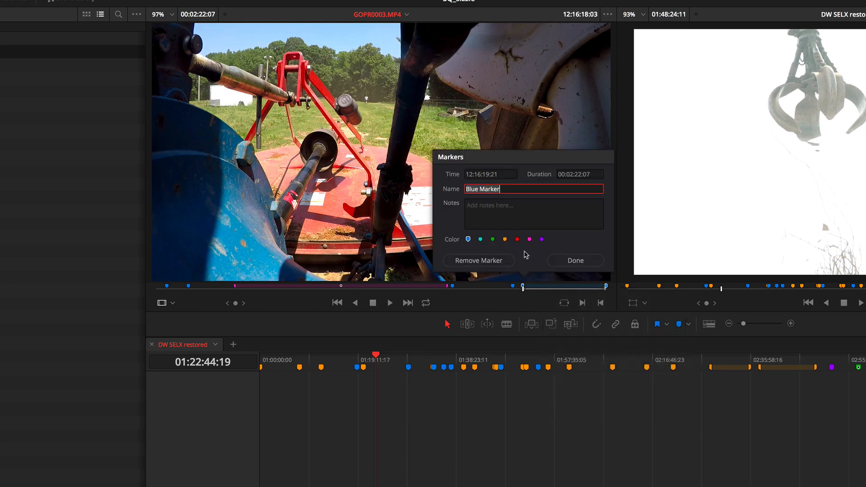
left_click(529, 239)
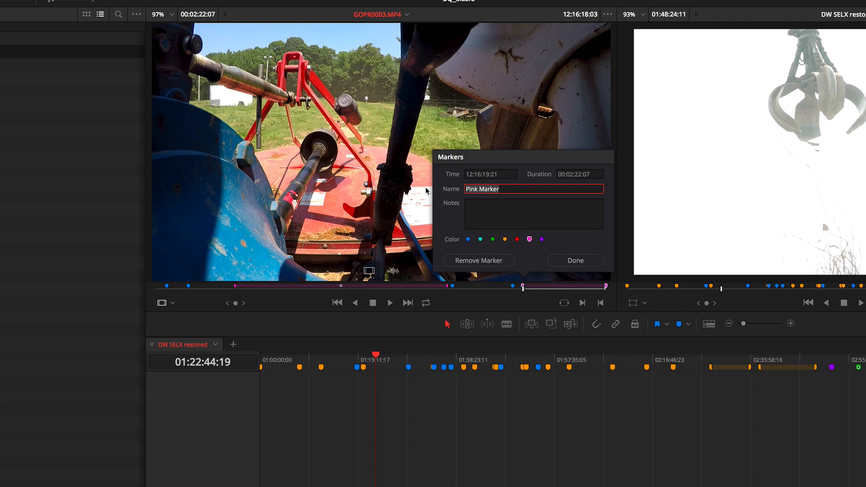
type("useless")
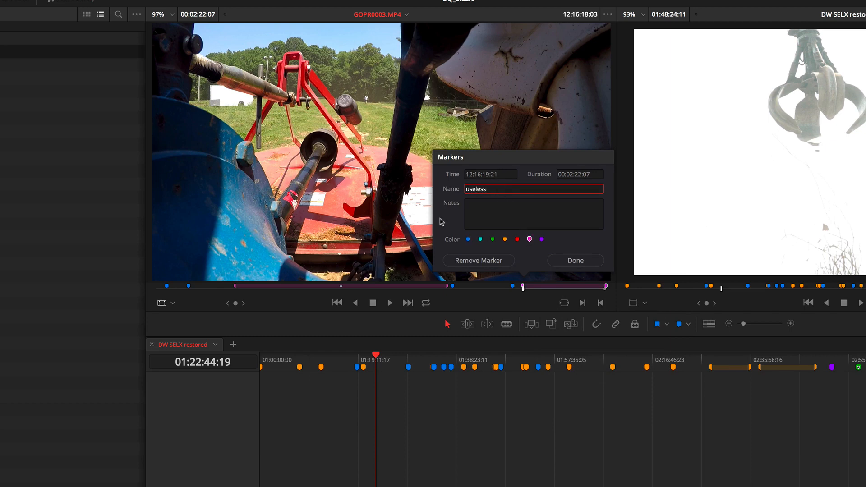
key("Tab")
type("c")
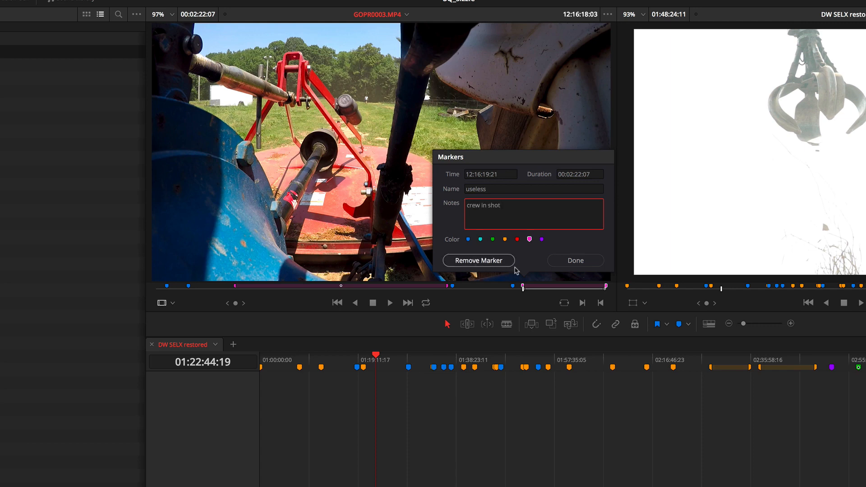
left_click(564, 261)
- Convert the "useless" duration marker starting at 12:07:51:07 in GOPR0003.MP4 into an in-to-out range and scrub to before it
left_click(543, 289)
mouse_move(545, 290)
left_mouse_down()
mouse_move(552, 291)
mouse_move(302, 289)
left_mouse_up()
right_click(302, 290)
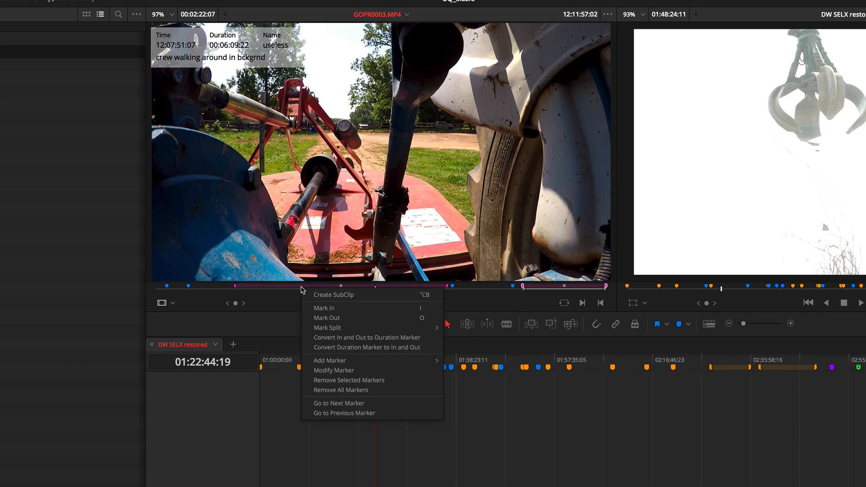
left_click(322, 347)
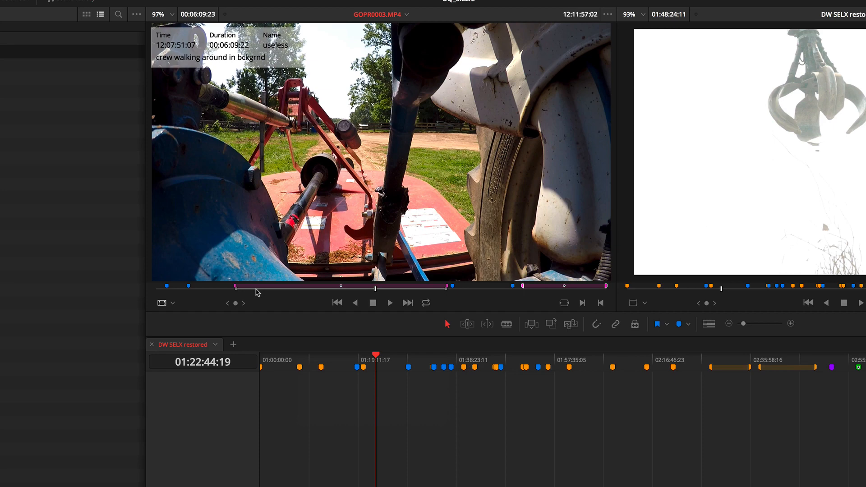
mouse_move(479, 289)
left_mouse_down()
mouse_move(355, 298)
mouse_move(200, 292)
left_mouse_up()
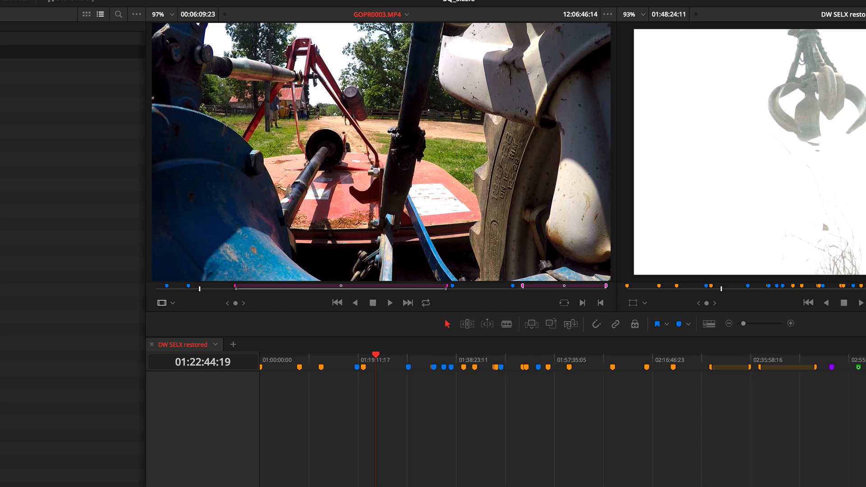
- Widen the media pool and load GOPR0003.MP4's marker entries in turn, ending with the second "useless" entry at 12:16:19:21
left_click(13, 64)
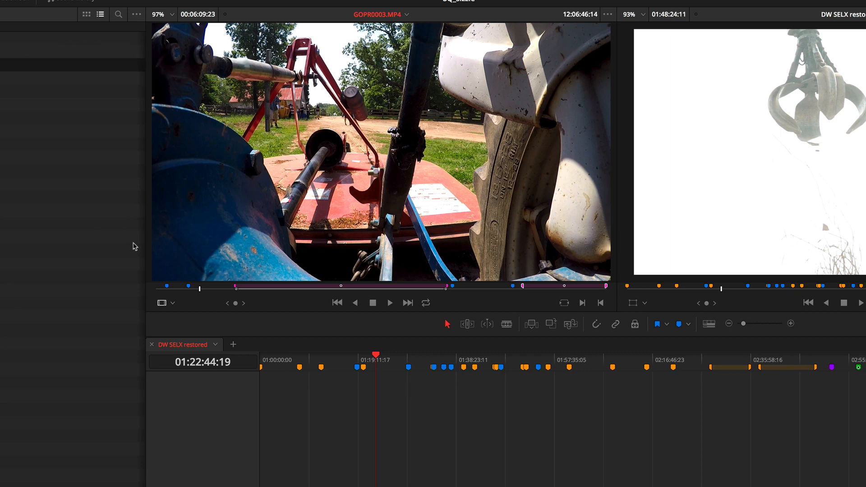
left_click_drag(145, 253, 244, 253)
left_click(14, 78)
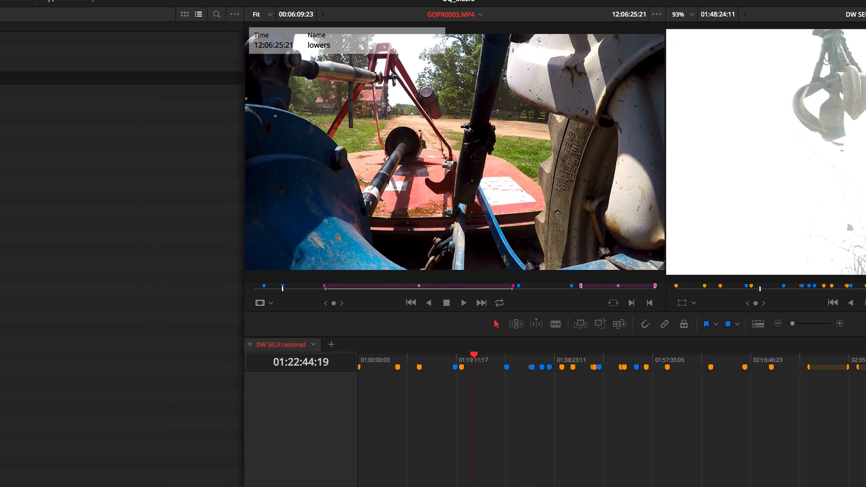
left_click(14, 91)
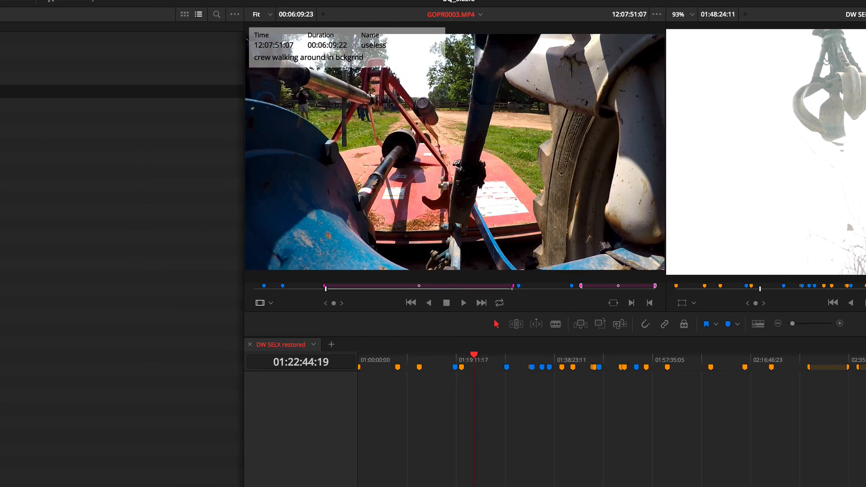
left_click(14, 104)
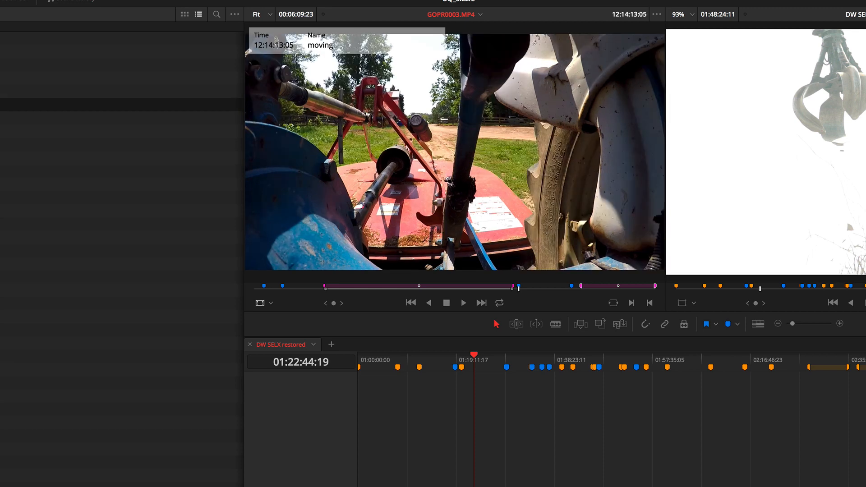
left_click(100, 142)
left_click(100, 155)
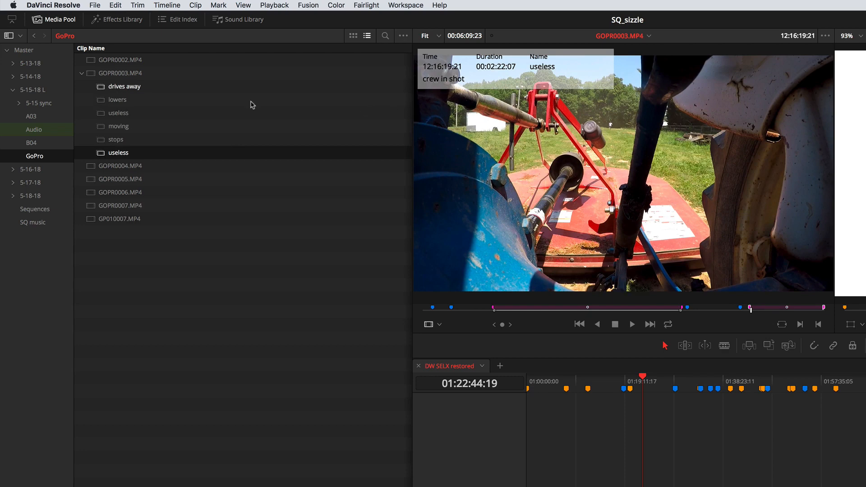
- Place the Comments column directly after Clip Name in the media pool so names and marker notes sit side by side
scroll(141, 139, "right", 5)
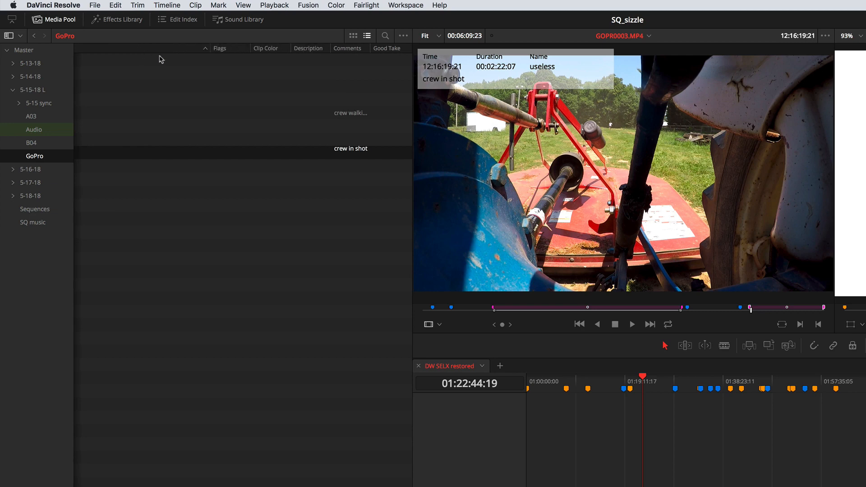
left_click_drag(360, 50, 234, 54)
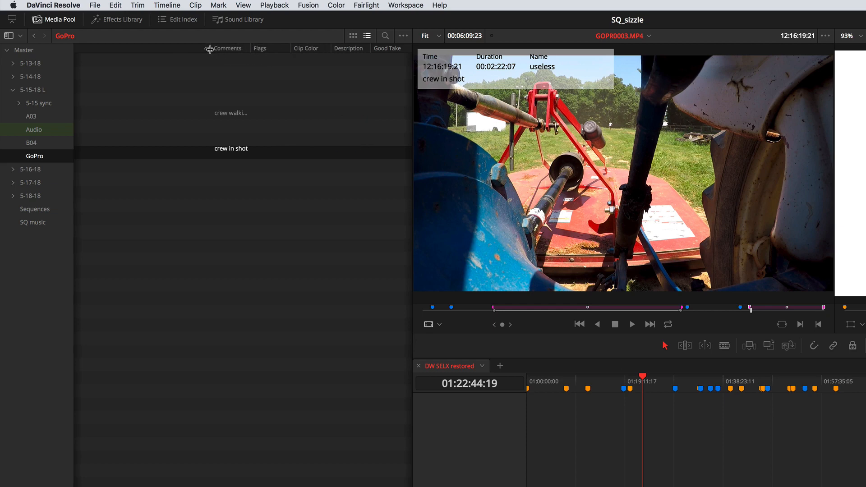
scroll(270, 63, "left", 5)
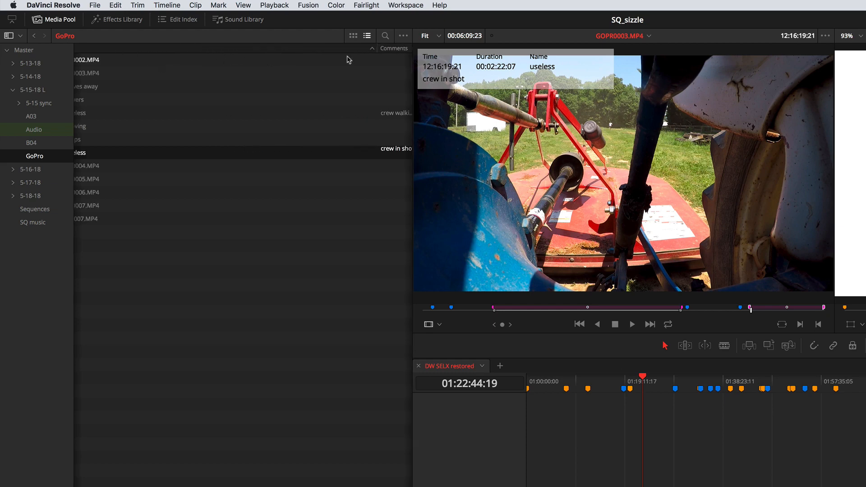
left_click_drag(361, 49, 286, 58)
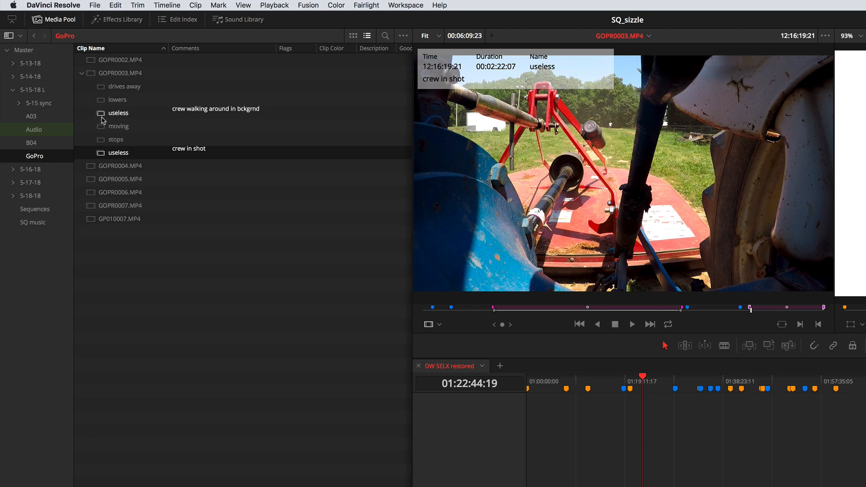
- Scrub GOPR0003.MP4 ahead of its first "useless" marker, and scrub the DW SELX restored timeline around the SCRAP YARD section
left_click(480, 310)
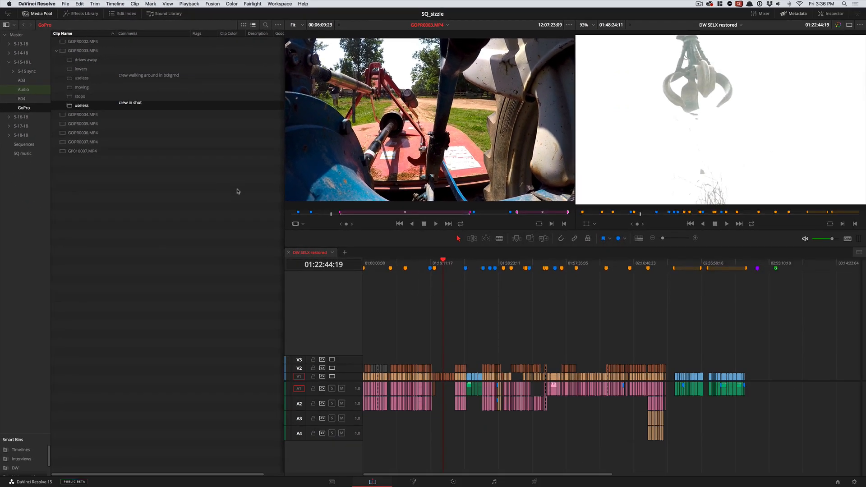
left_click_drag(444, 263, 445, 269)
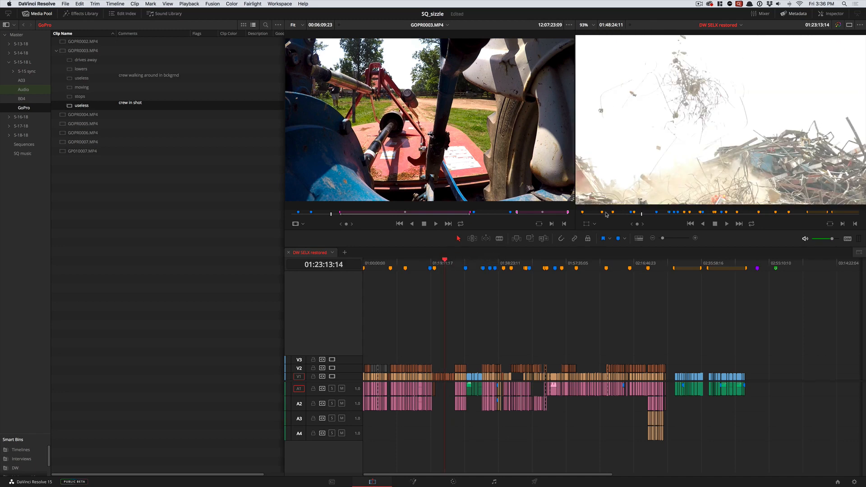
left_click(633, 213)
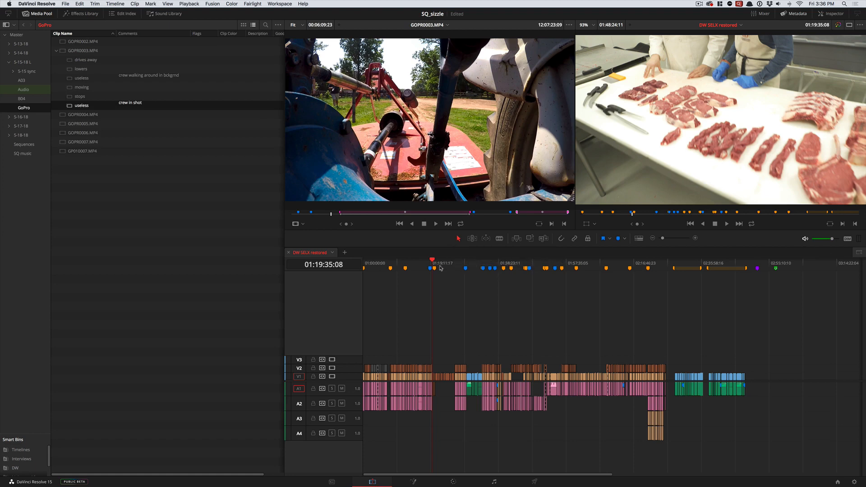
left_click_drag(435, 265, 443, 265)
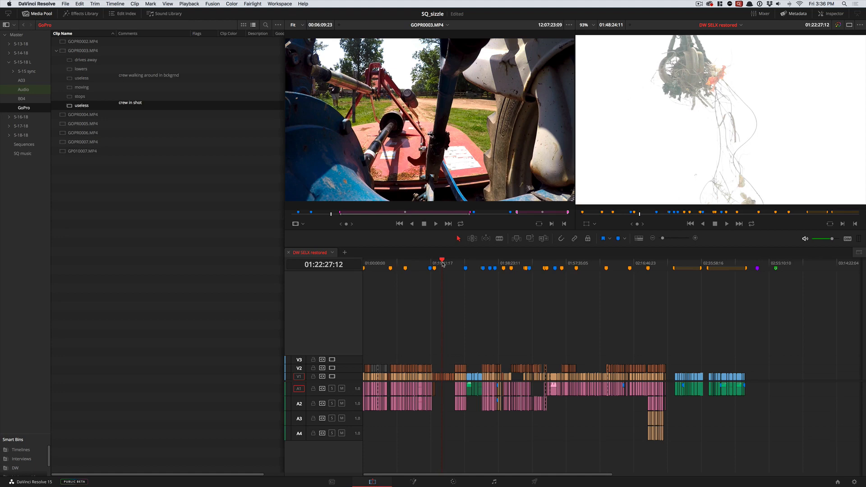
left_click_drag(443, 264, 444, 264)
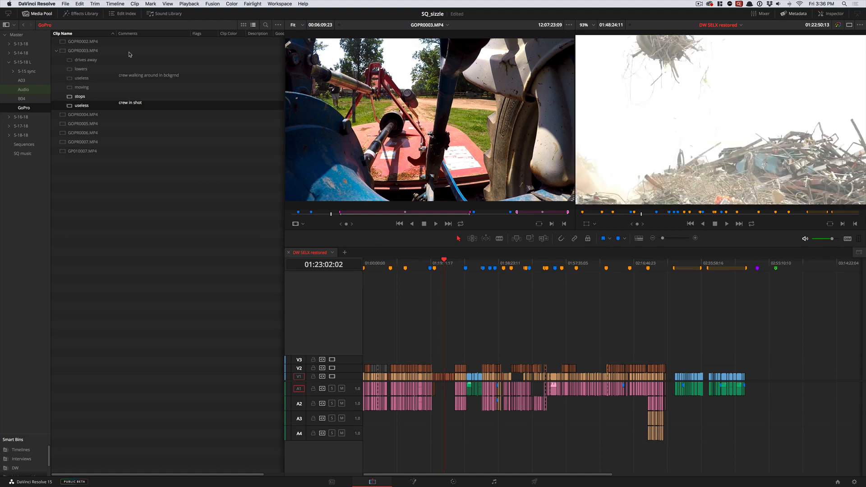
- Open the edit index for DW SELX restored, scrub the timeline to 01:22:10:06 and browse the listed clips
left_click(127, 14)
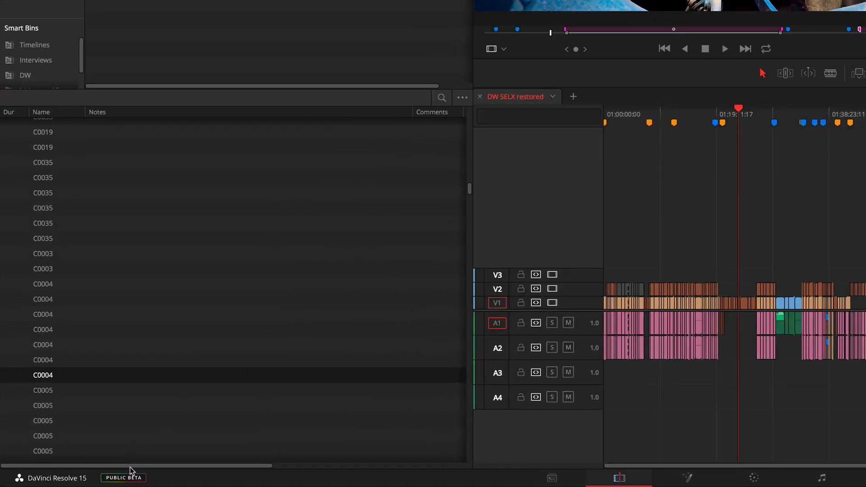
left_click(751, 122)
left_click(734, 125)
left_click_drag(731, 121, 731, 121)
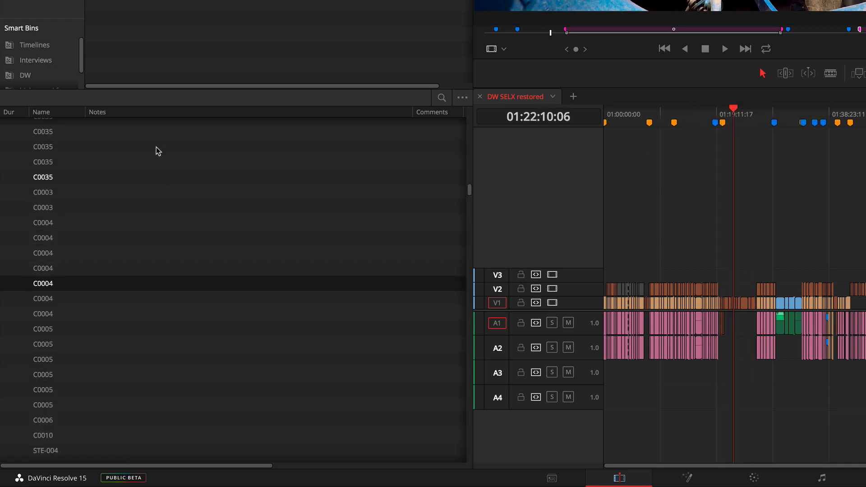
scroll(88, 184, "up", 20)
scroll(88, 184, "down", 10)
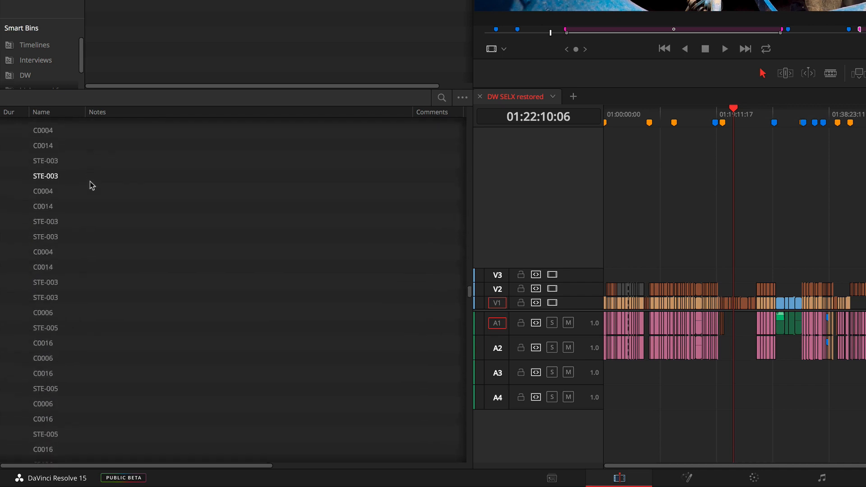
scroll(93, 173, "up", 3)
- Add the Source In and Source Out columns to the edit index
right_click(135, 111)
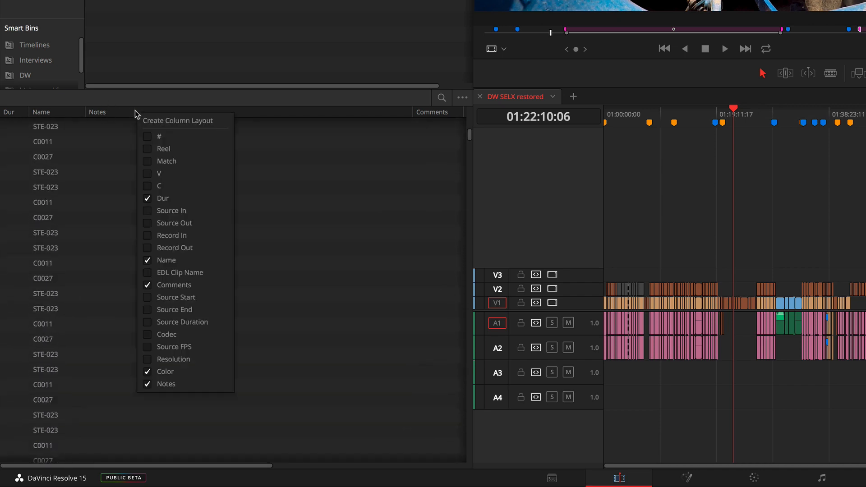
left_click(150, 212)
left_click(145, 224)
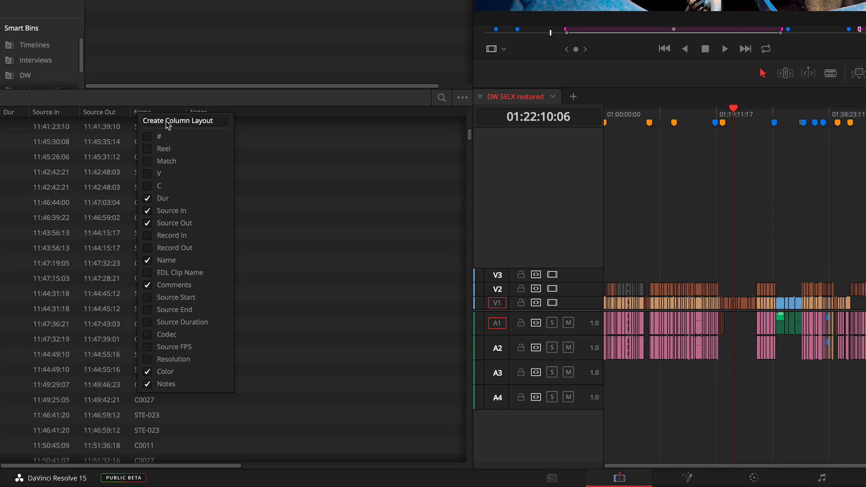
left_click(265, 147)
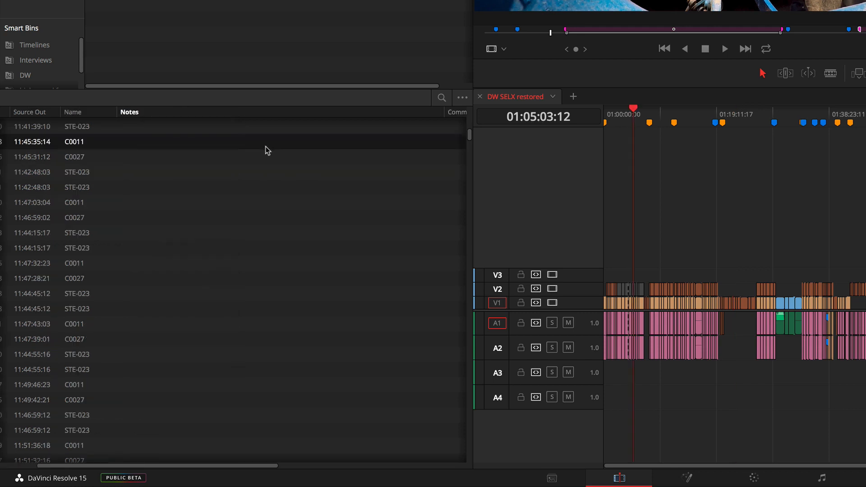
scroll(311, 143, "left", 3)
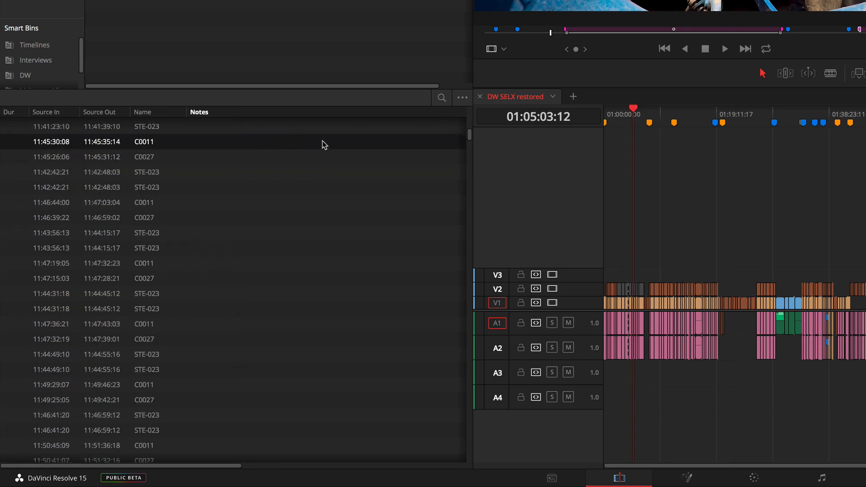
- Filter the edit index to show markers of all colors
left_click(462, 98)
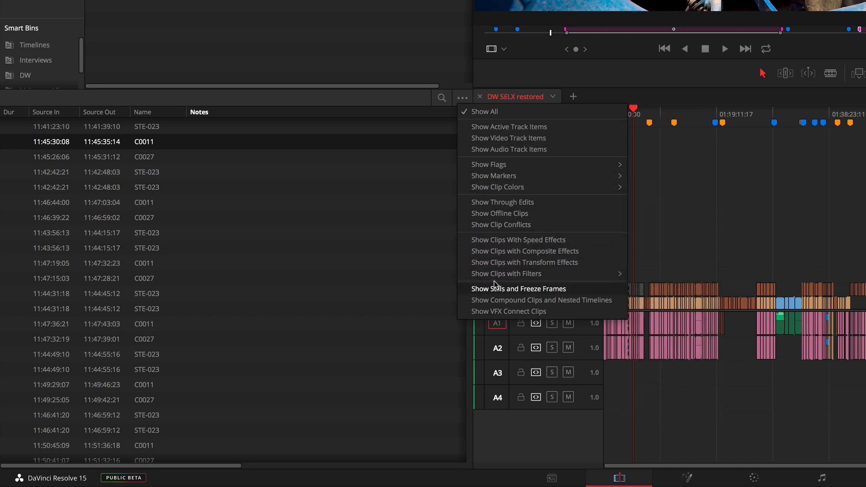
mouse_move(495, 177)
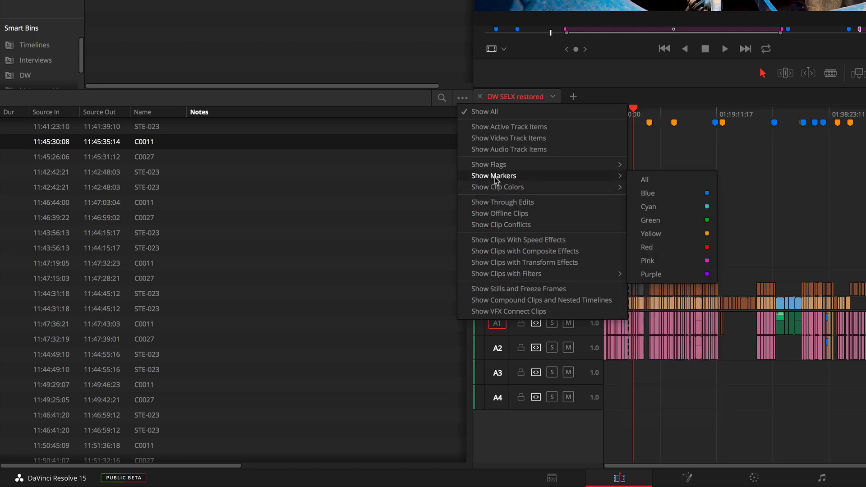
left_click(643, 182)
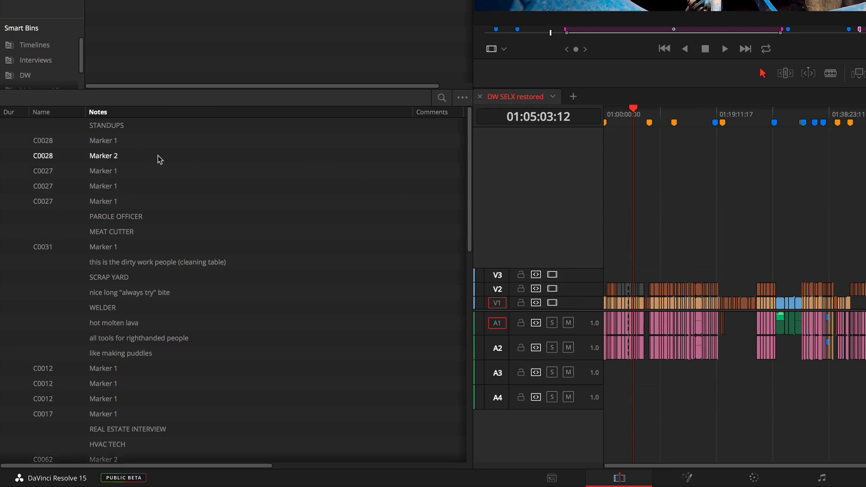
- Narrow the Notes column in the marker list to bring the Comments and Color columns into view
scroll(88, 130, "right", 1)
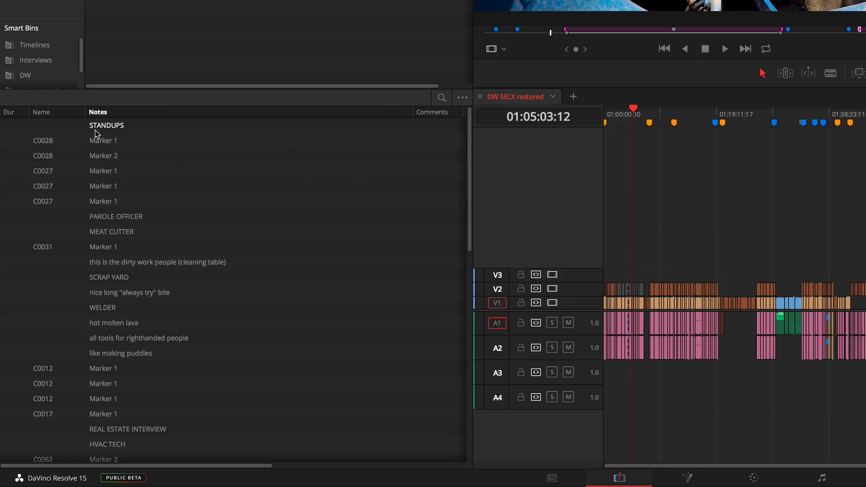
scroll(101, 134, "right", 10)
scroll(114, 131, "left", 10)
scroll(175, 123, "right", 10)
scroll(167, 118, "left", 10)
left_click_drag(412, 119, 264, 119)
- Jump the timeline from the marker list to MEAT CUTTER, PAROLE OFFICER and the first Marker 1 on C0027
left_click(120, 230)
left_click(121, 220)
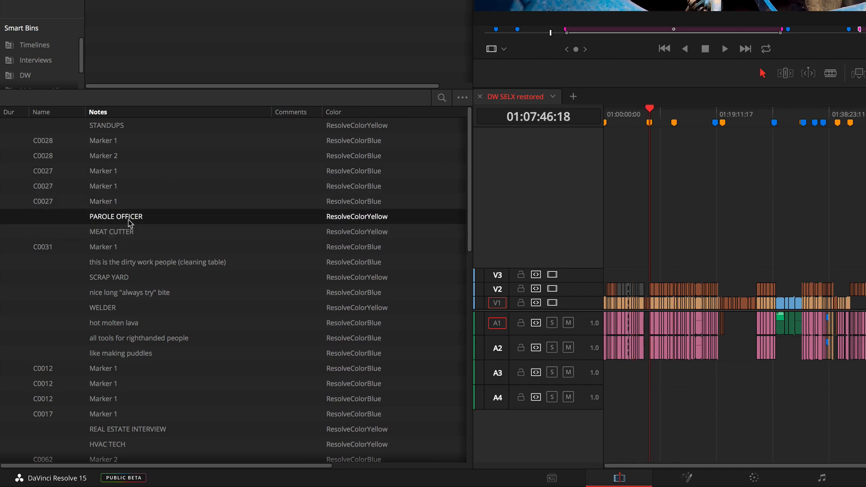
left_click(116, 173)
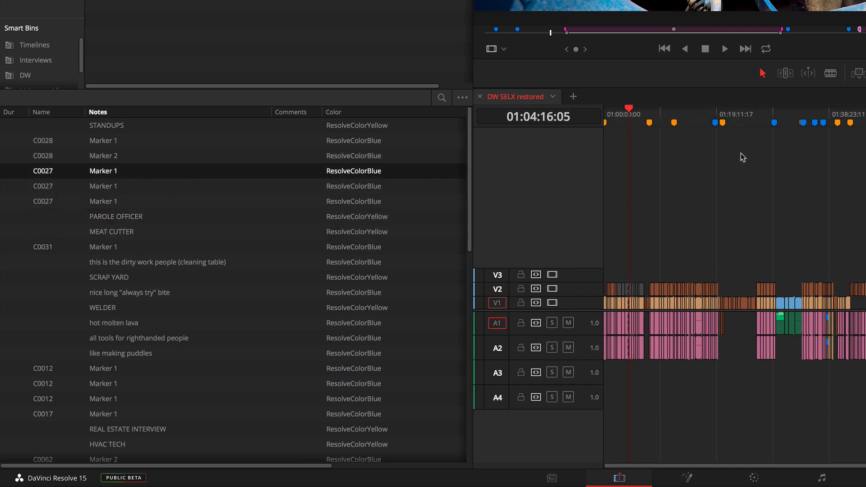
- Step the playhead between timeline markers to SCRAP YARD and view that marker's details
left_click_drag(744, 125, 744, 125)
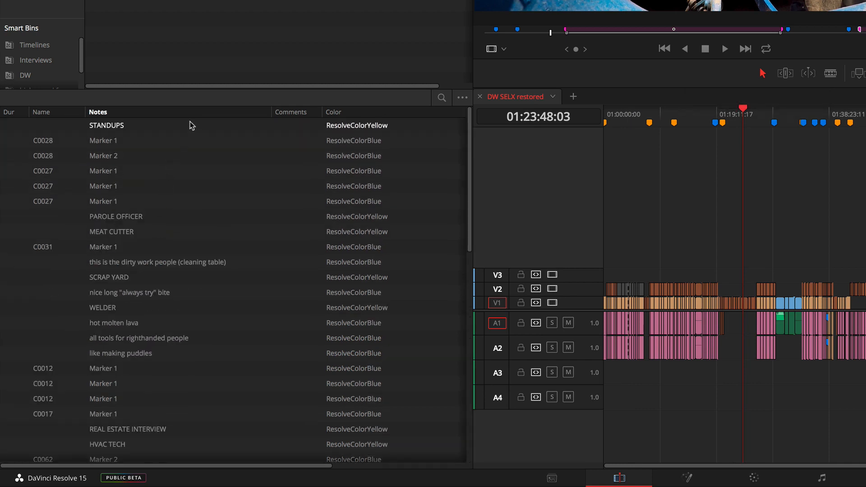
left_click_drag(743, 121, 724, 123)
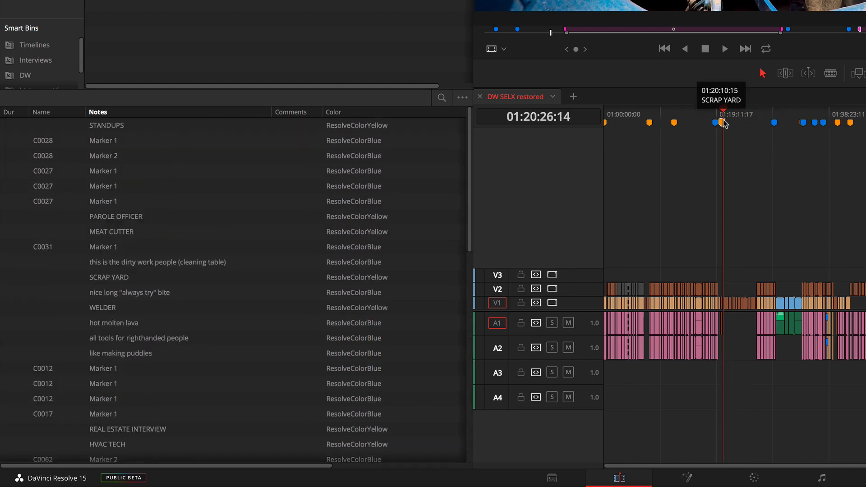
key("shift+Down")
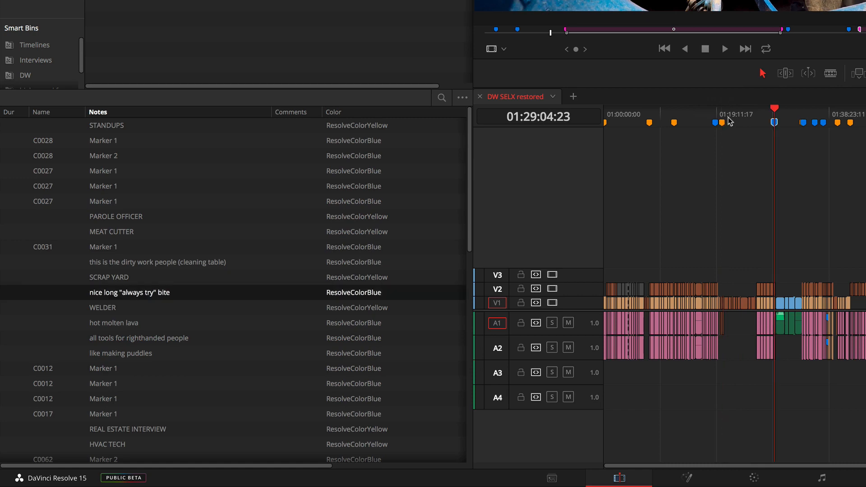
key("shift+Up")
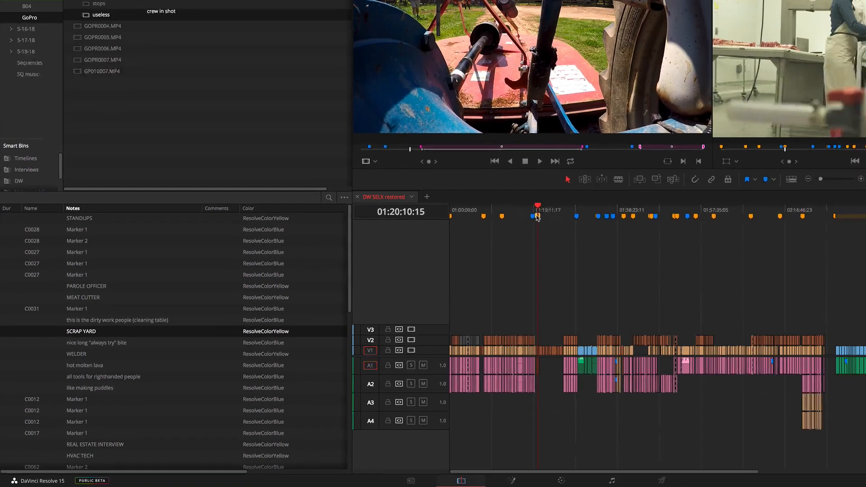
key("m")
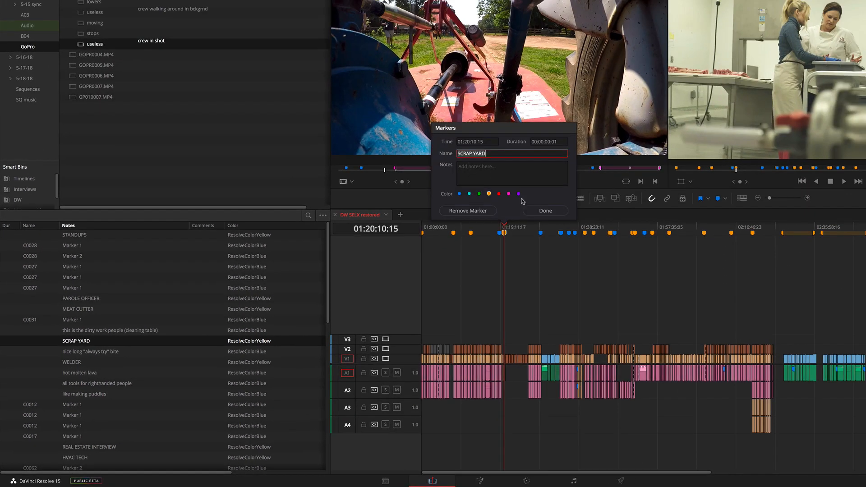
left_click(546, 212)
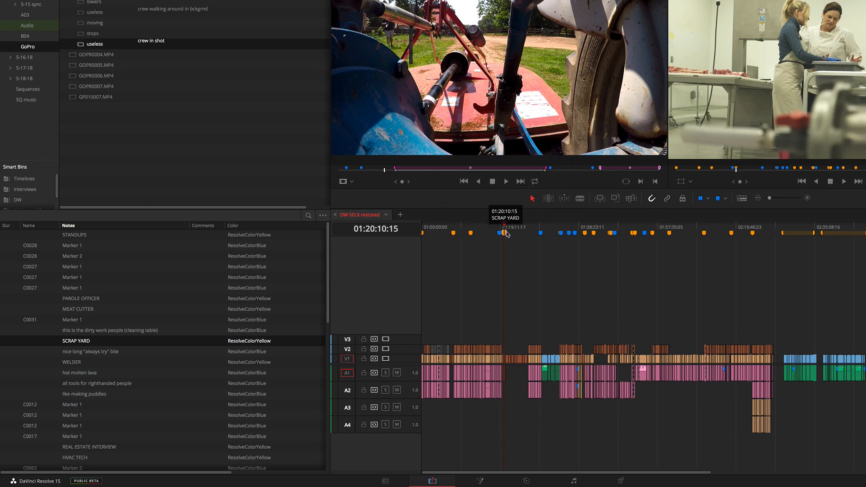
key("F12")
key("F12")
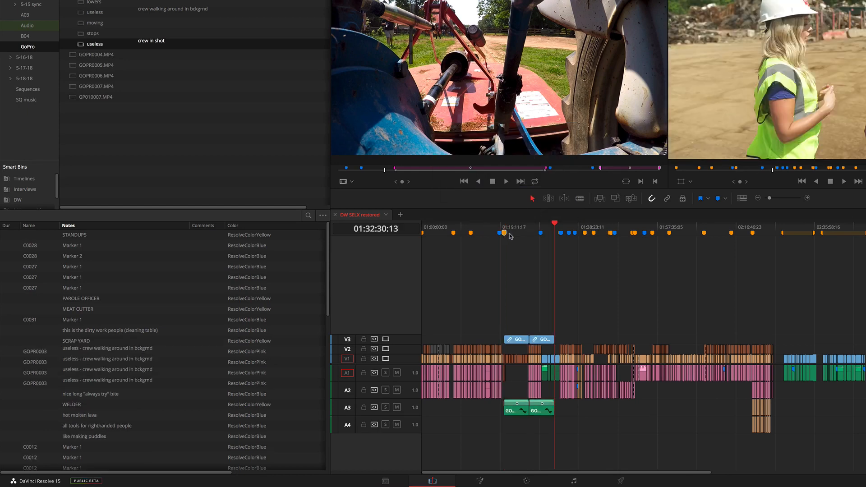
key("super+z")
key("super+z")
- Move the SCRAP YARD marker to 01:20:31:01 on the timeline and place the playhead on it
key("super+equal")
key("super+equal")
key("super+equal")
key("super+equal")
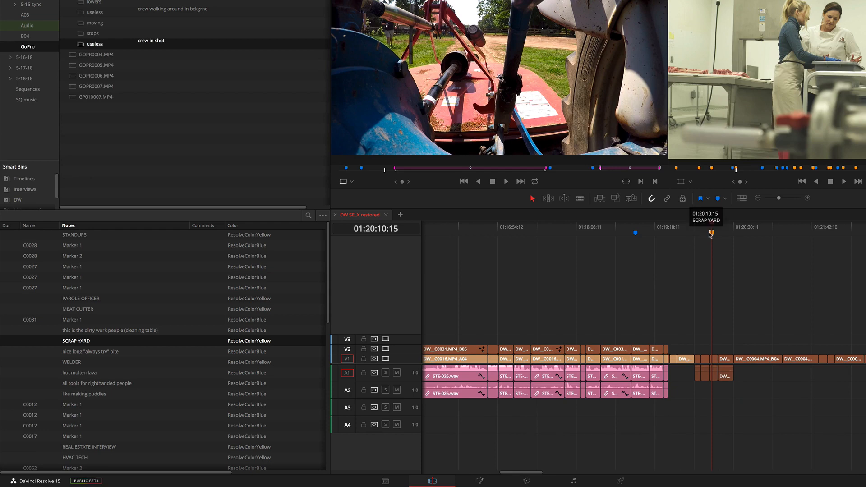
mouse_move(712, 233)
left_mouse_down()
mouse_move(751, 231)
mouse_move(726, 231)
mouse_move(736, 235)
left_mouse_up()
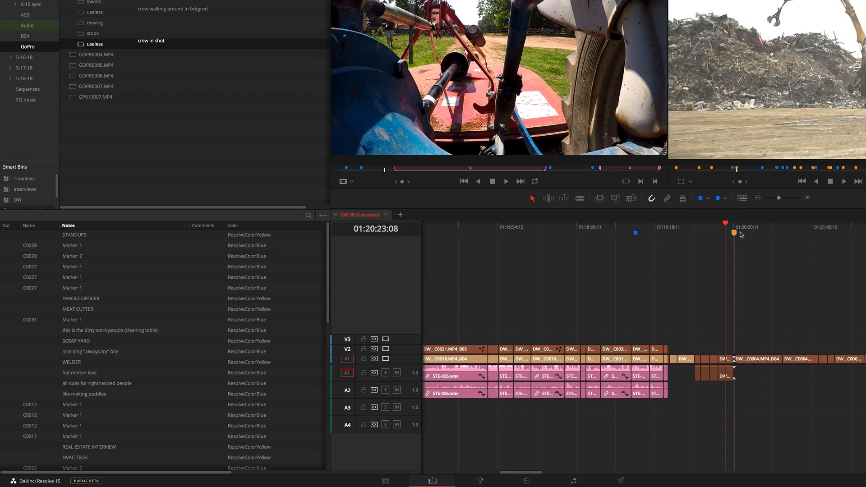
left_click(735, 232)
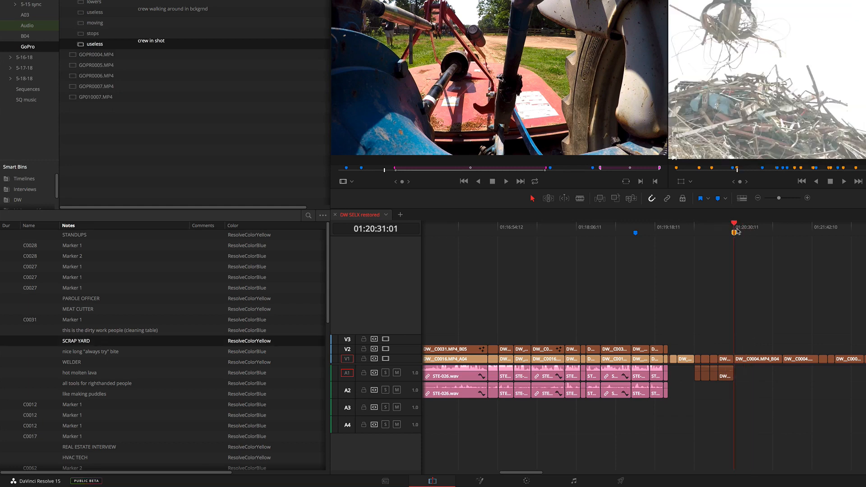
- Add the note "this is the scrap yard" to the SCRAP YARD marker
key("super+minus")
key("super+minus")
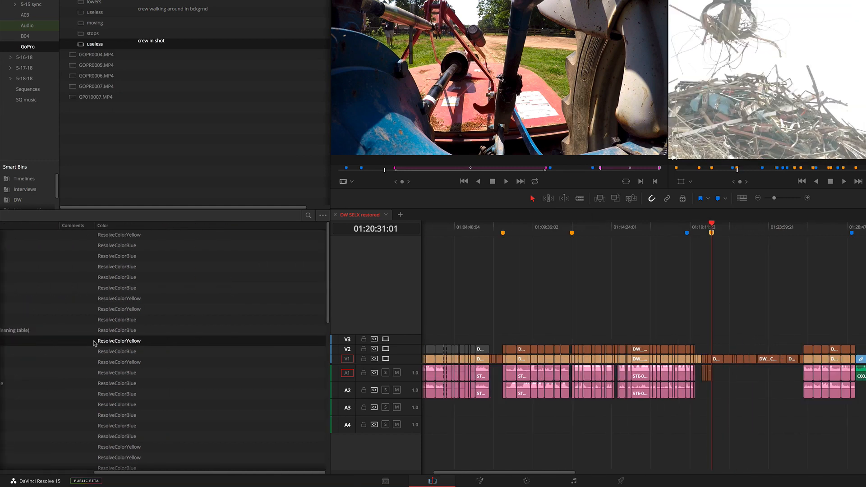
double_click(712, 233)
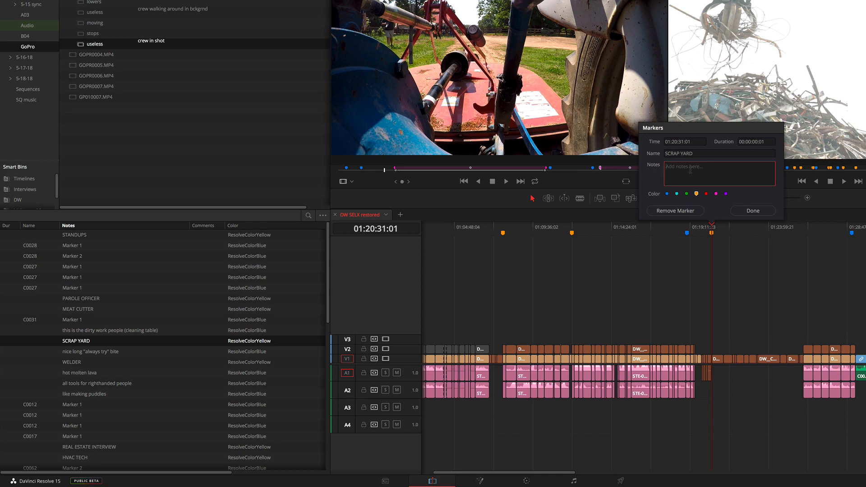
type("this is the scrap yard")
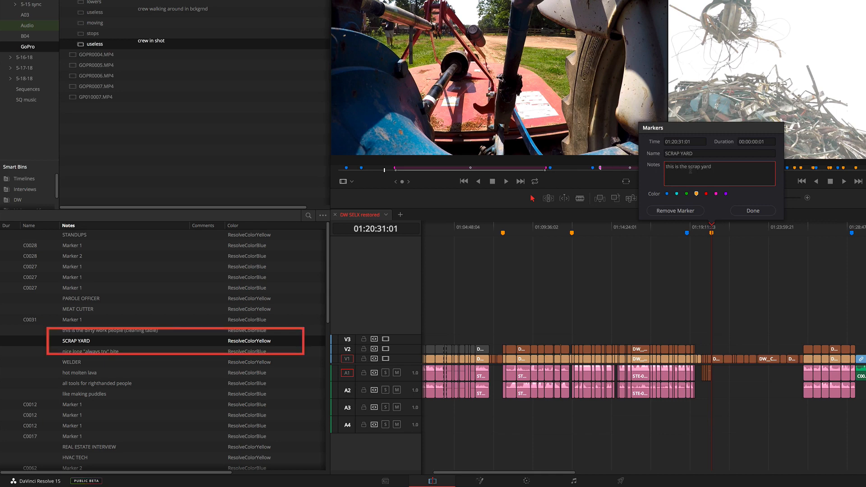
left_click(752, 211)
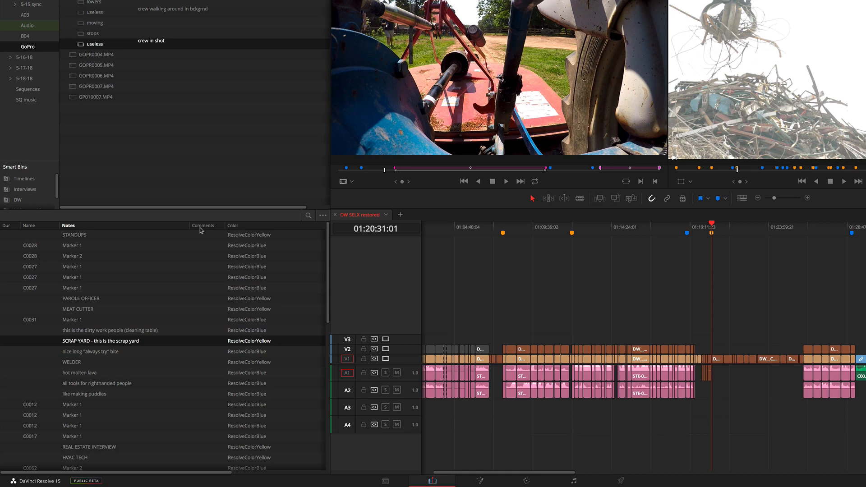
- Review the edit index's marker columns and the list of available column options
scroll(205, 228, "right", 5)
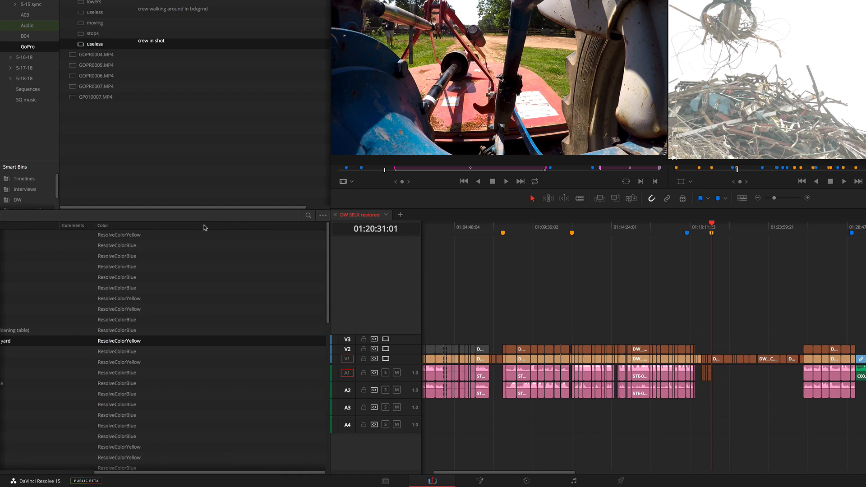
scroll(205, 228, "left", 5)
right_click(205, 227)
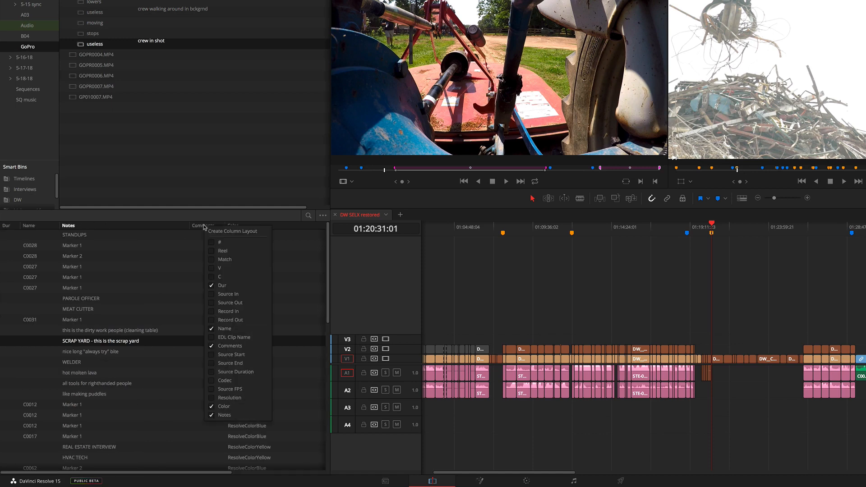
left_click(500, 260)
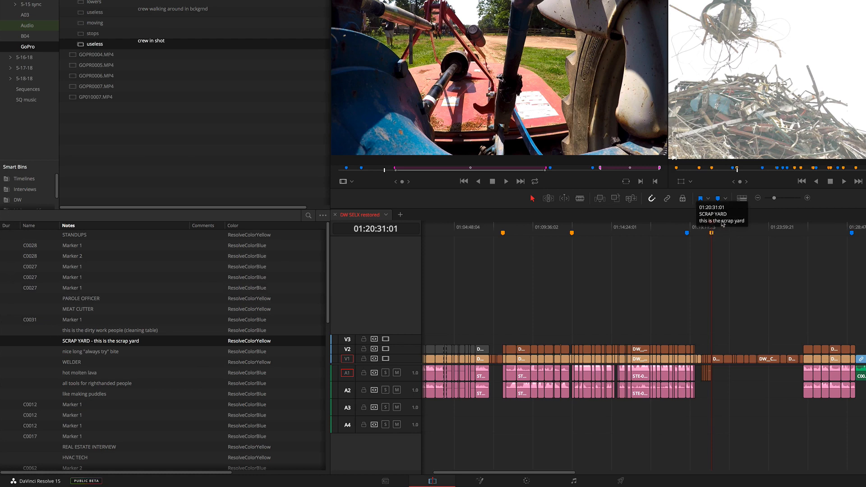
- Convert the SCRAP YARD marker into a duration marker that extends past 01:23:17:04
left_click_drag(728, 227, 757, 230)
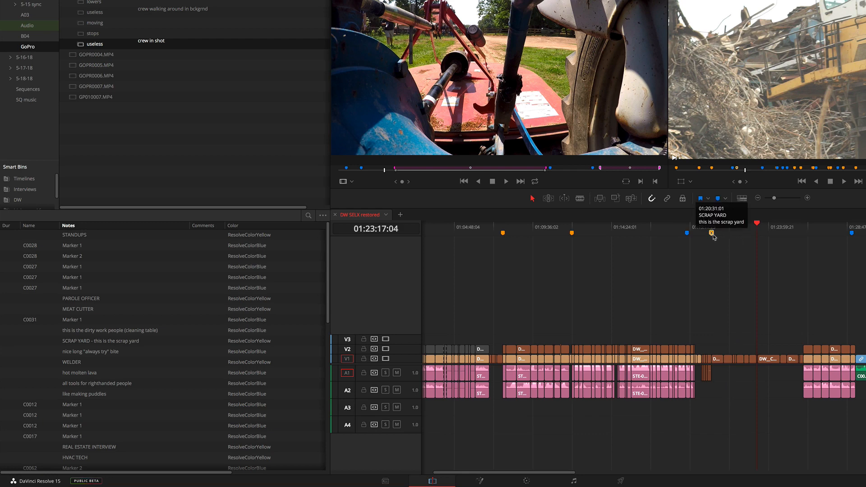
left_click_drag(729, 235, 769, 236)
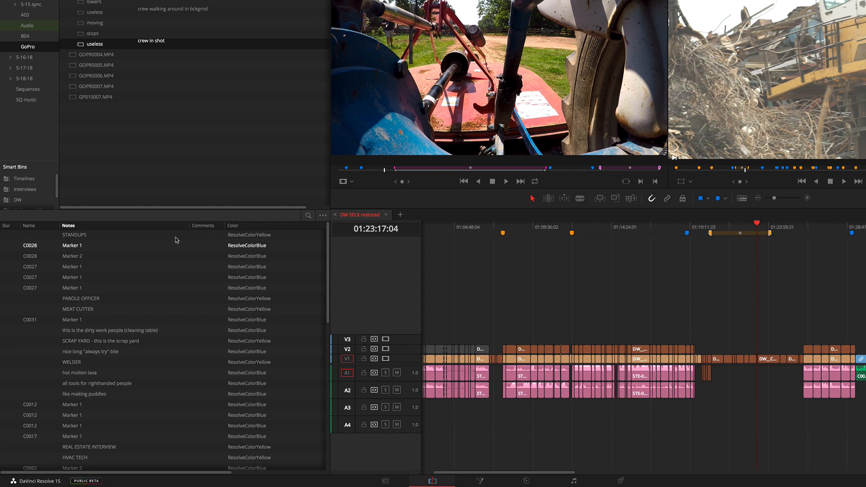
- Hide the Dur column in the edit index and save the column layout as Marker data
right_click(7, 227)
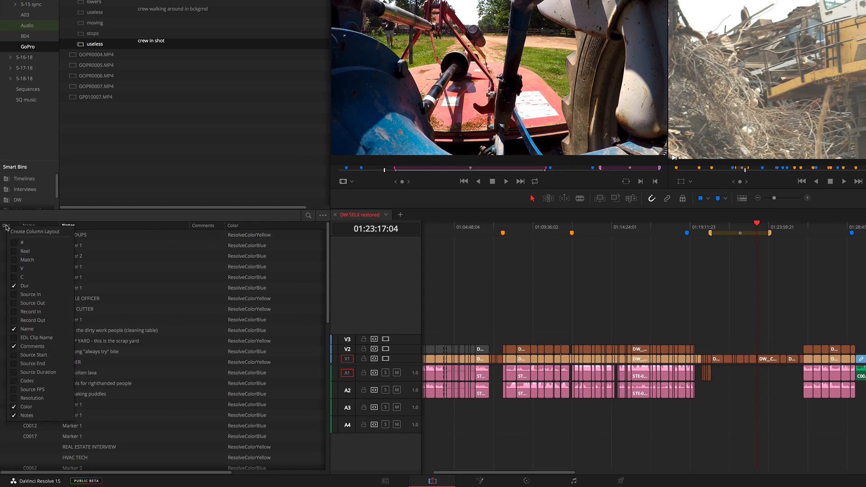
left_click(14, 286)
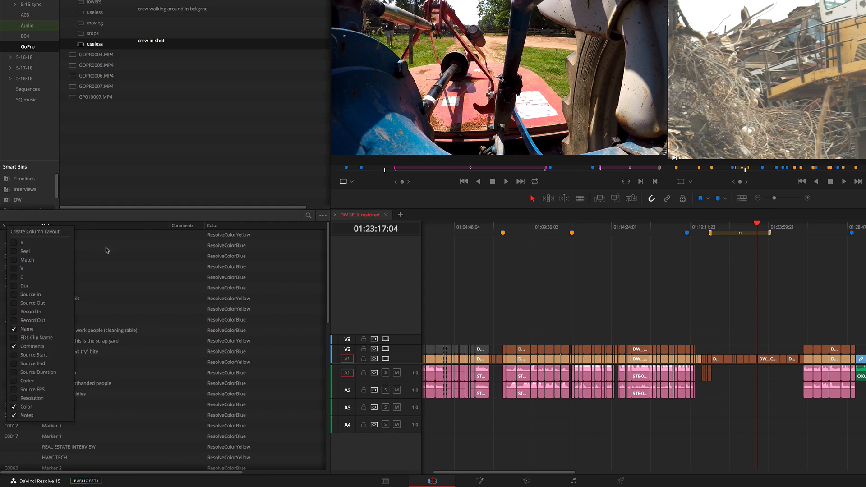
left_click(26, 232)
type("Marker data")
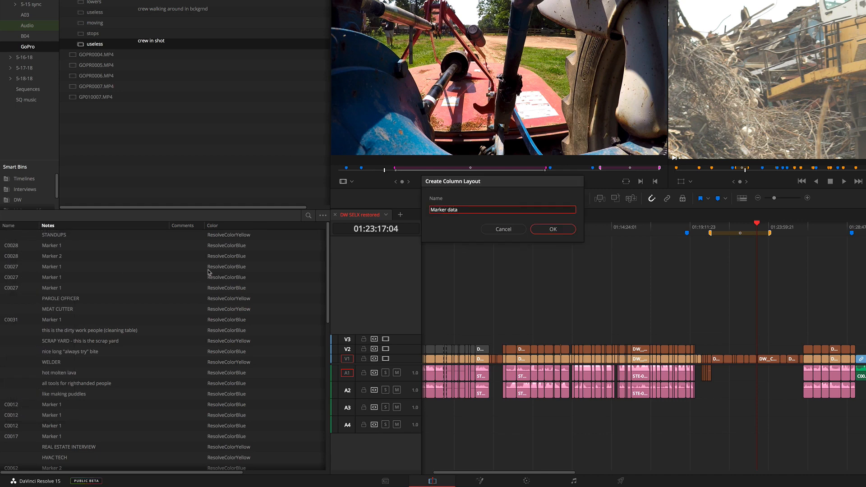
left_click(562, 230)
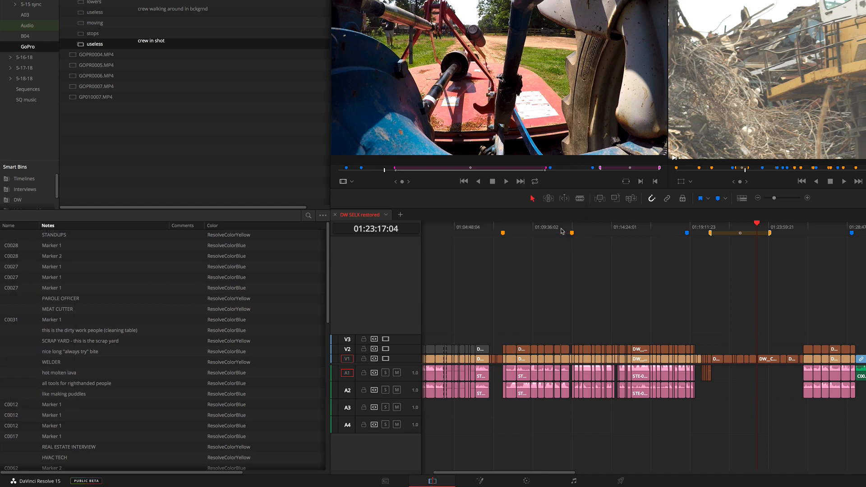
- Load the Marker data column layout in the edit index
right_click(153, 226)
mouse_move(168, 235)
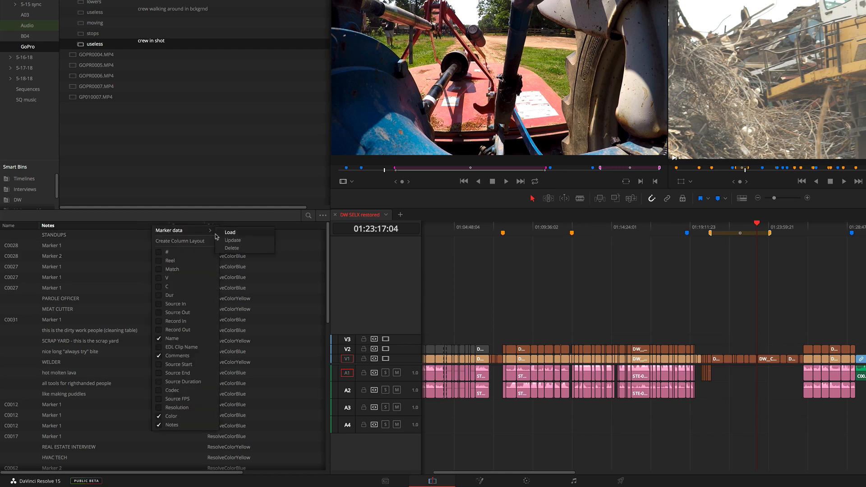
left_click(230, 232)
- Shift the whole SCRAP YARD duration marker to start at 01:21:12:15 and move the playhead to its start
key("Home")
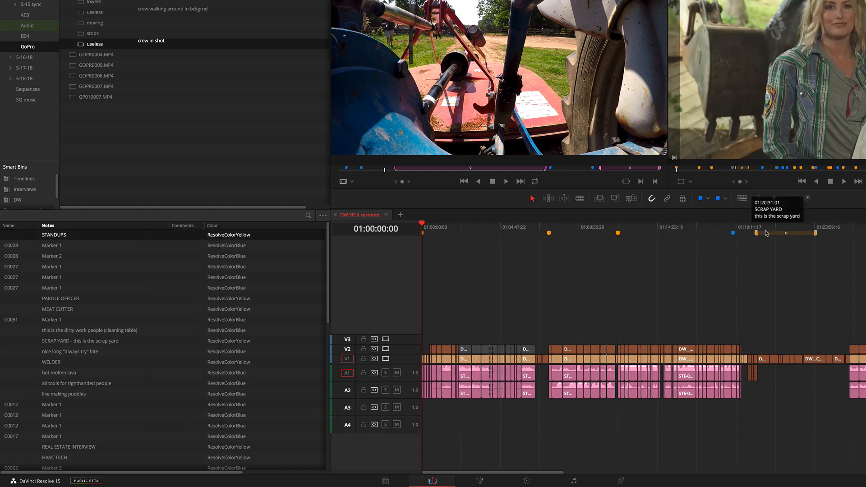
mouse_move(768, 233)
left_mouse_down()
mouse_move(789, 234)
mouse_move(760, 232)
mouse_move(784, 230)
left_mouse_up()
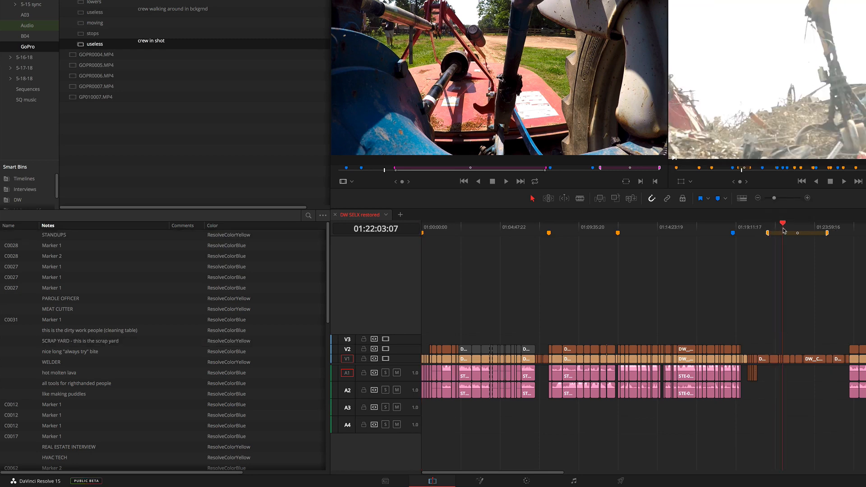
left_click(767, 233)
- Examine the marker timecode columns in the edit index, jumping the timeline to PAROLE OFFICER and the A1 markers at 02:41:30:18 and 02:48:17:22
scroll(102, 304, "left", 5)
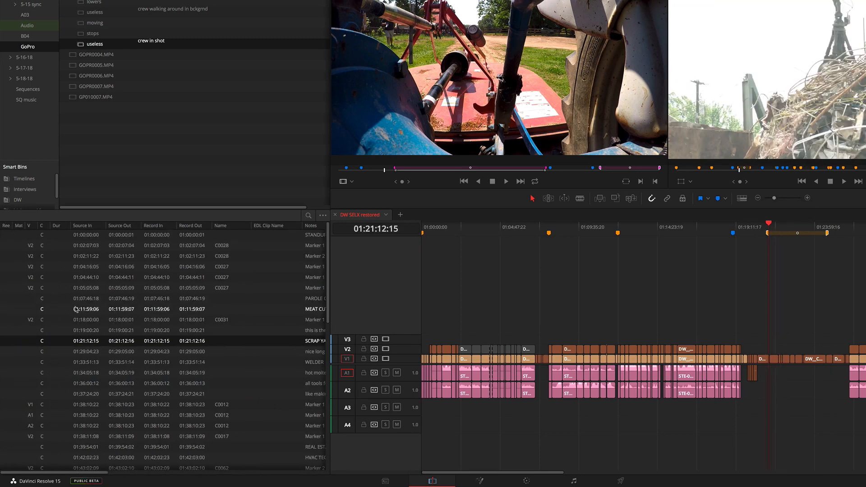
scroll(87, 307, "right", 3)
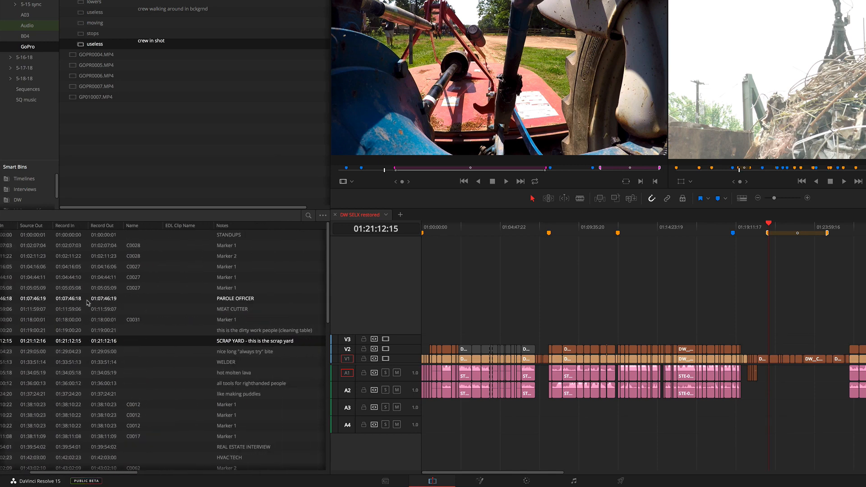
scroll(88, 301, "left", 3)
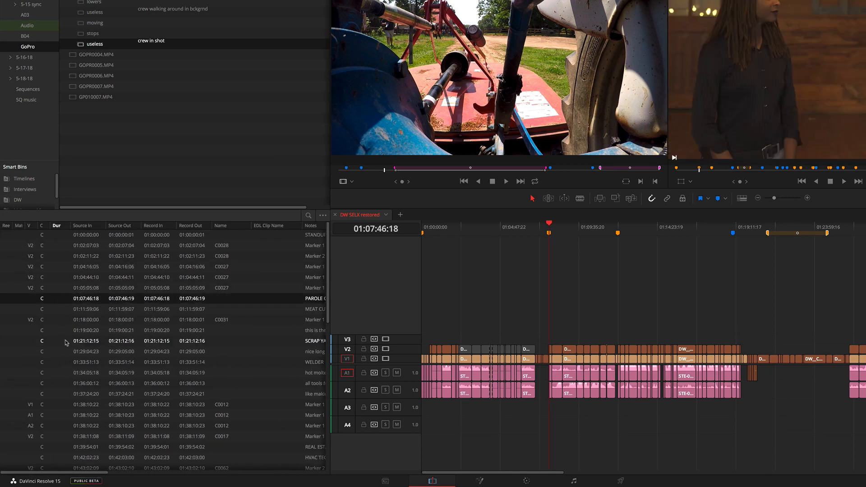
scroll(75, 362, "down", 10)
left_click(76, 366)
left_click(76, 420)
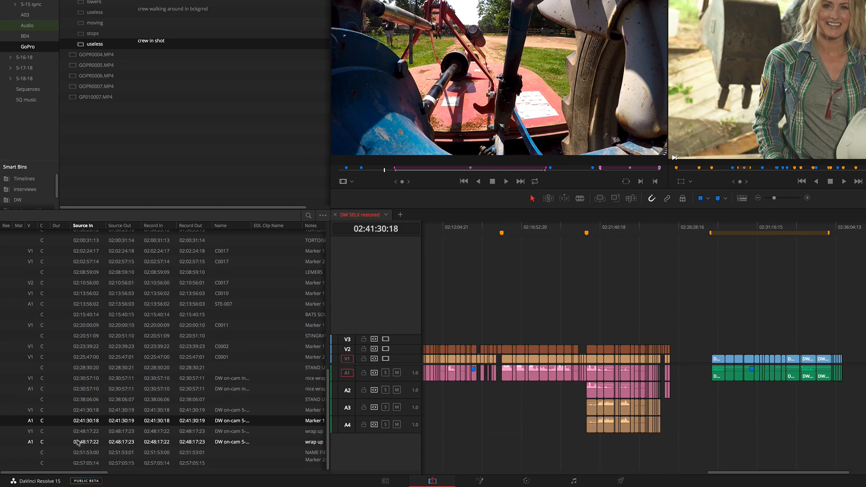
left_click(75, 440)
- Compare Source In and Source Out for more markers, jumping to Marker 1 on C0031, MEAT CUTTER, and "all tools for righthanded people"
scroll(90, 361, "up", 10)
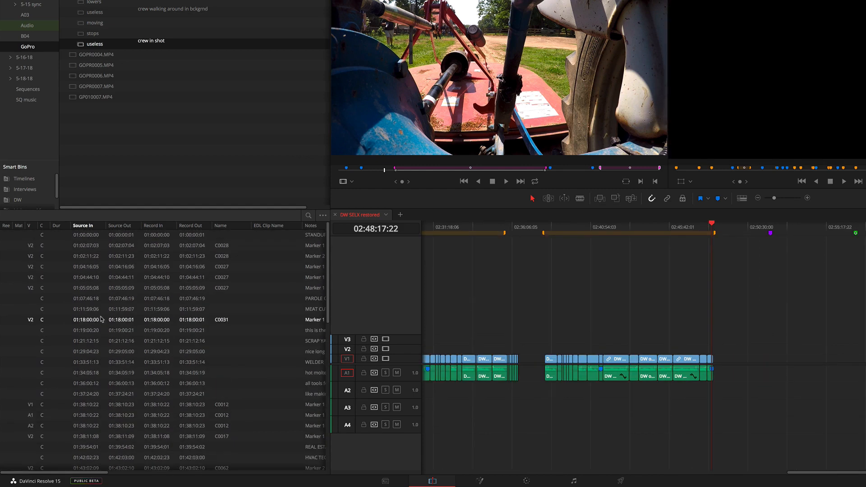
left_click(101, 320)
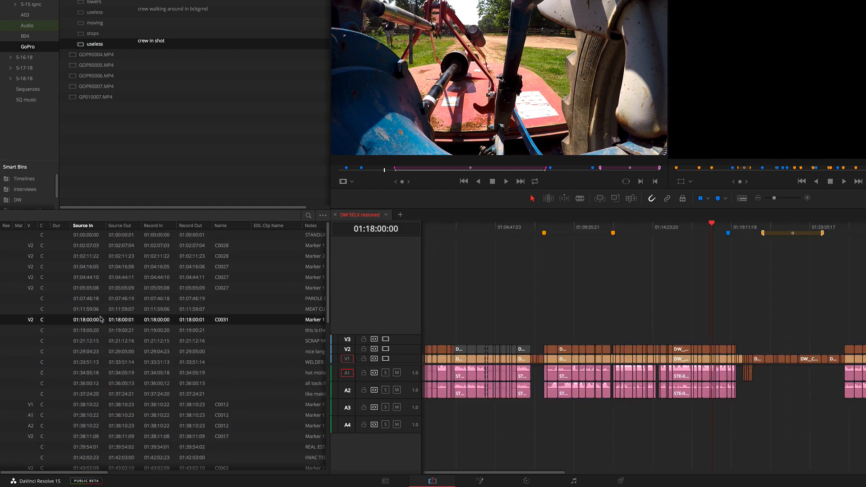
left_click(80, 270)
left_click(109, 246)
left_click(112, 309)
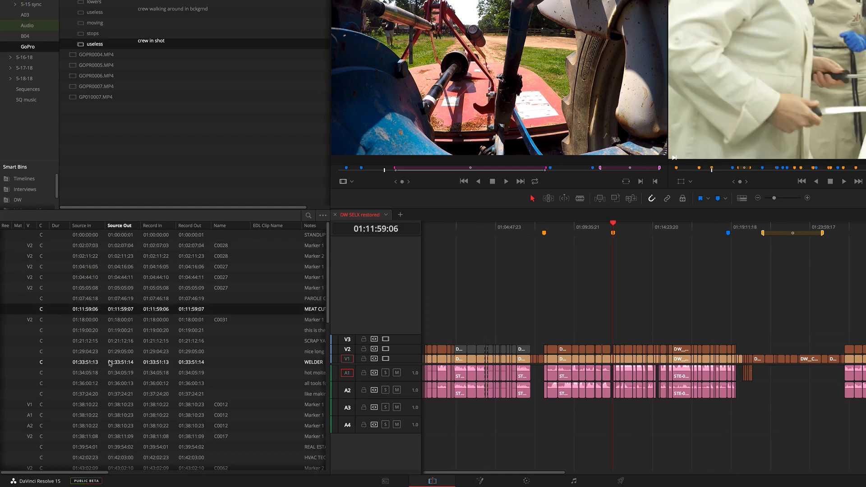
left_click(116, 361)
left_click(116, 384)
scroll(108, 381, "down", 6)
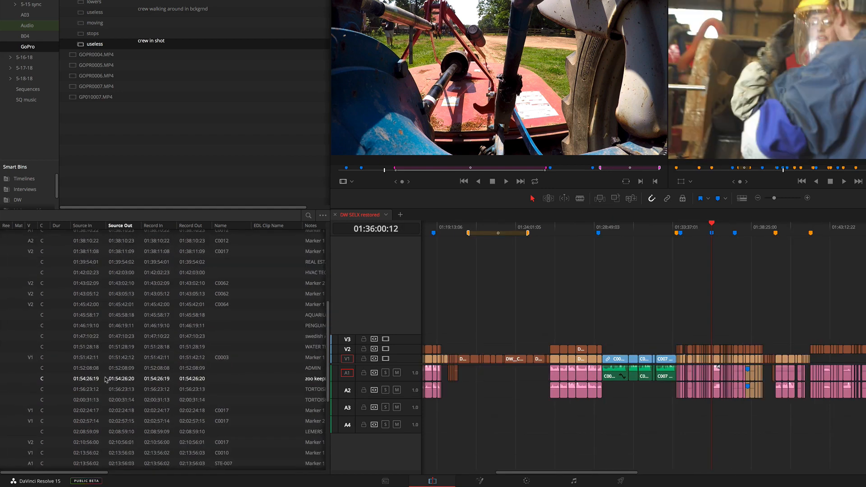
scroll(65, 344, "up", 6)
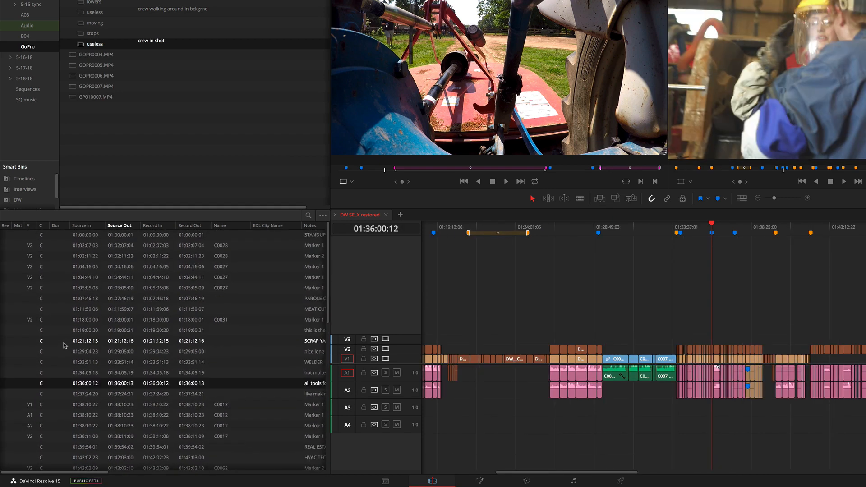
- Jump the timeline to the SCRAP YARD marker at 01:21:12:15 and look through the edit index's filter options
left_click(303, 341)
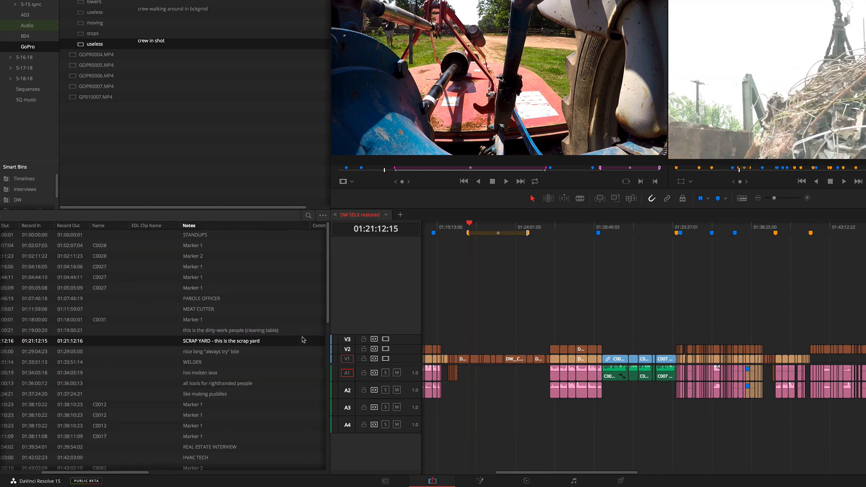
scroll(84, 303, "left", 5)
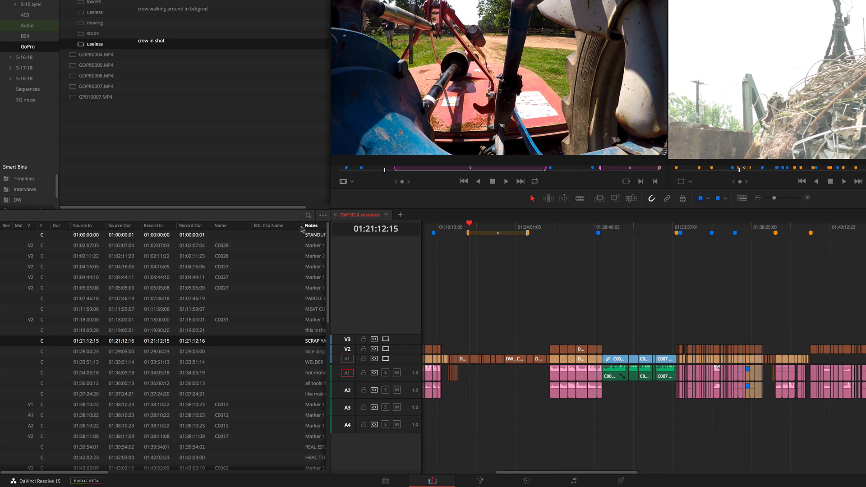
left_click(322, 217)
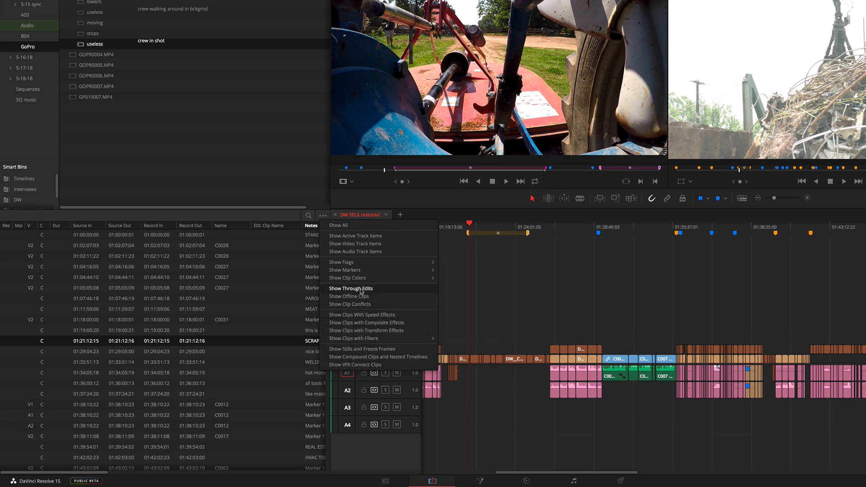
mouse_move(360, 281)
left_click(282, 282)
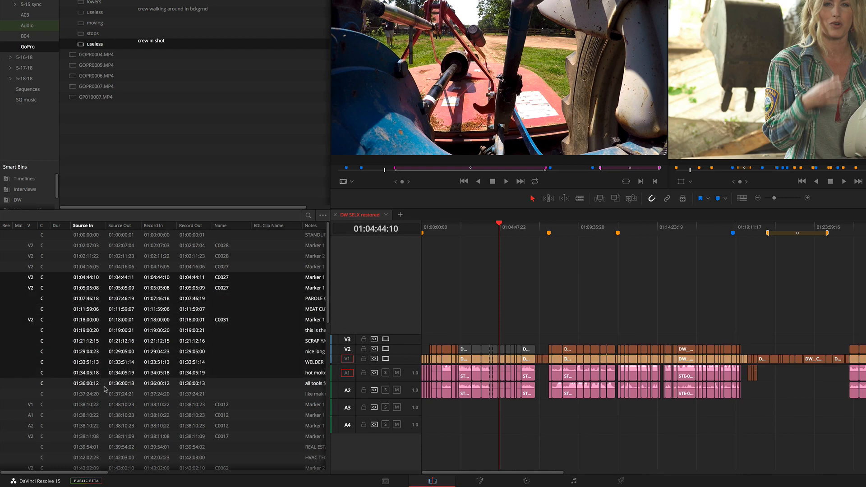
- Jump between the A2 marker on C0012, SCRAP YARD and MEAT CUTTER from the edit index and review the marker notes
left_click(112, 403)
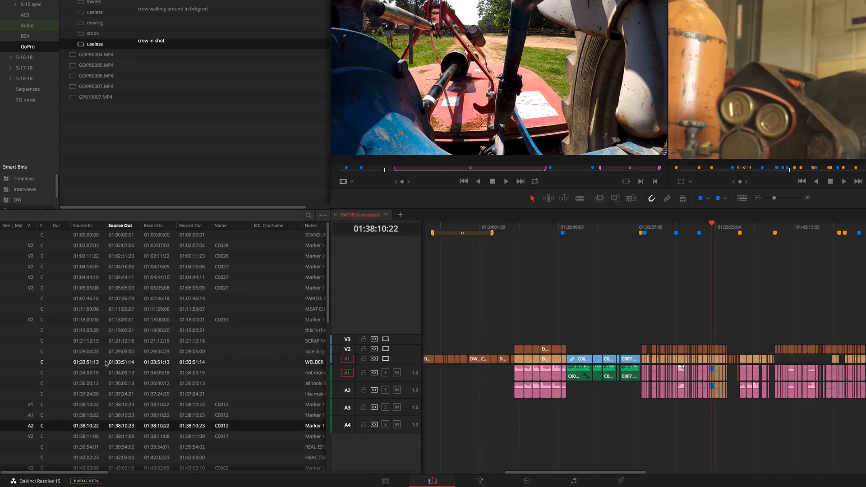
left_click(109, 341)
left_click(127, 309)
scroll(194, 361, "right", 5)
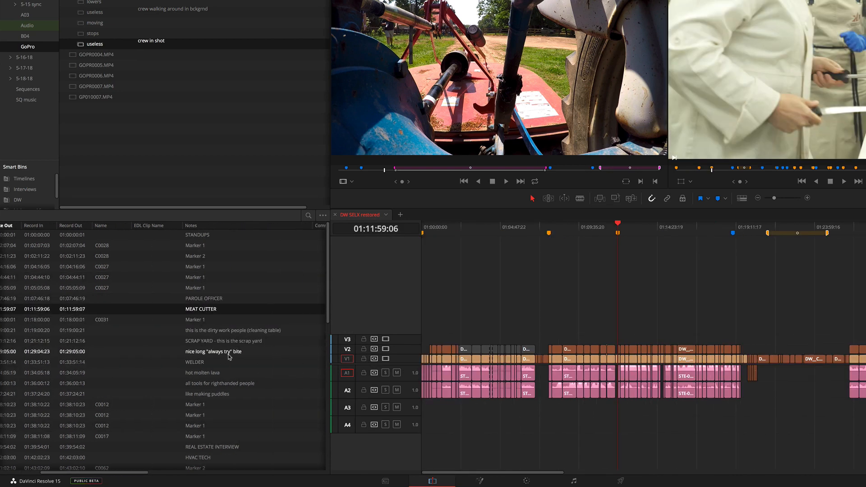
left_click(186, 341)
scroll(177, 344, "left", 5)
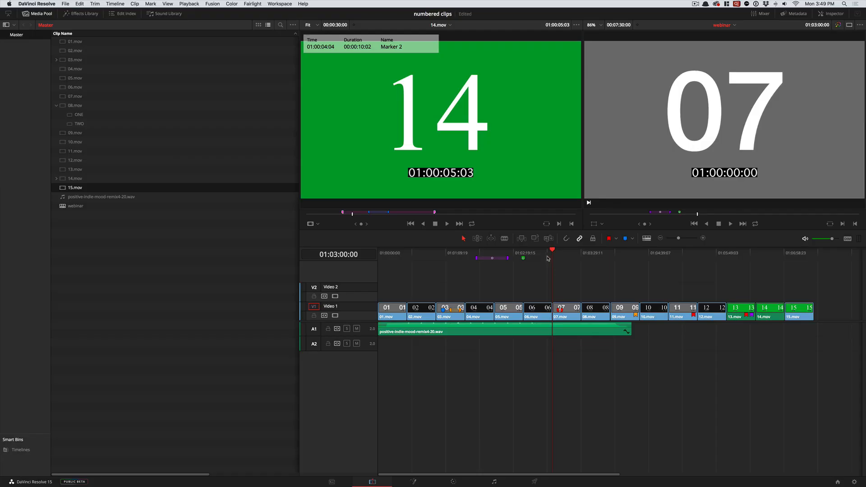
- Show only first and last frame thumbnails on the webinar timeline's video clips, examining them around 06.mov and 07.mov
left_click_drag(547, 264, 551, 264)
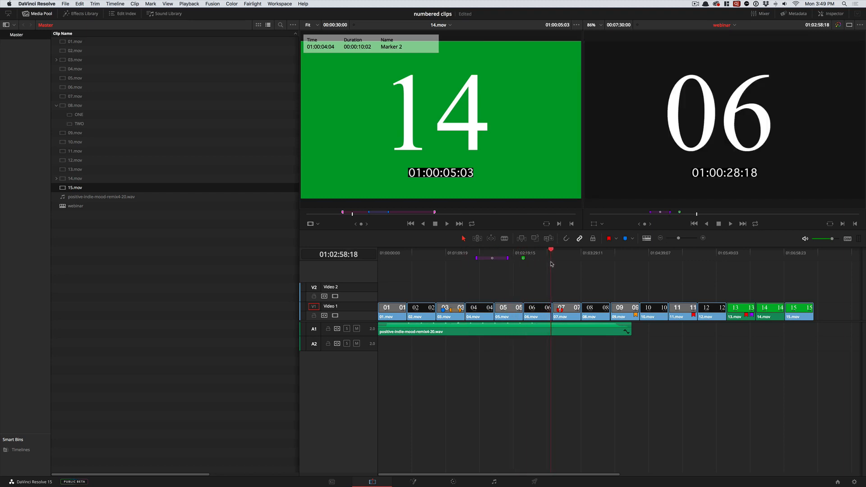
left_click(646, 239)
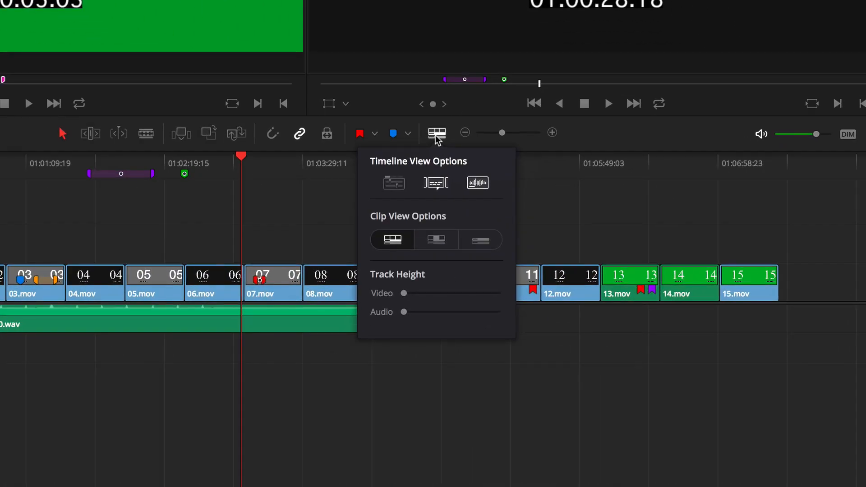
left_click_drag(501, 132, 510, 134)
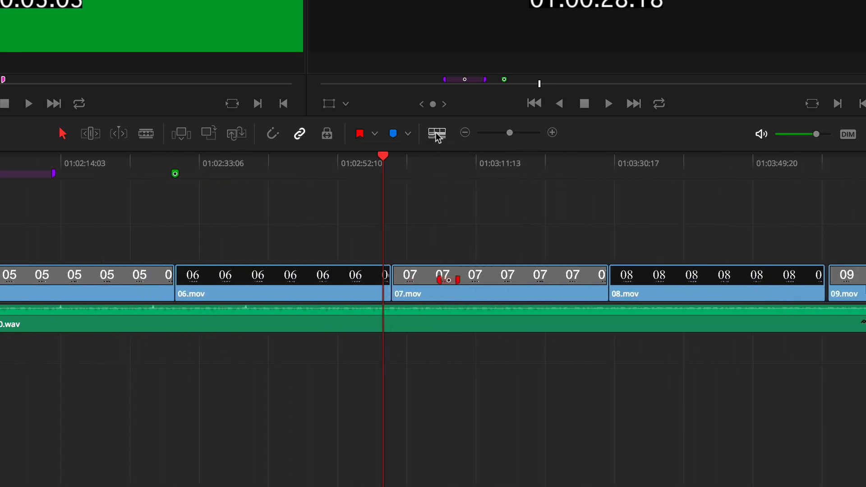
left_click_drag(208, 168, 270, 178)
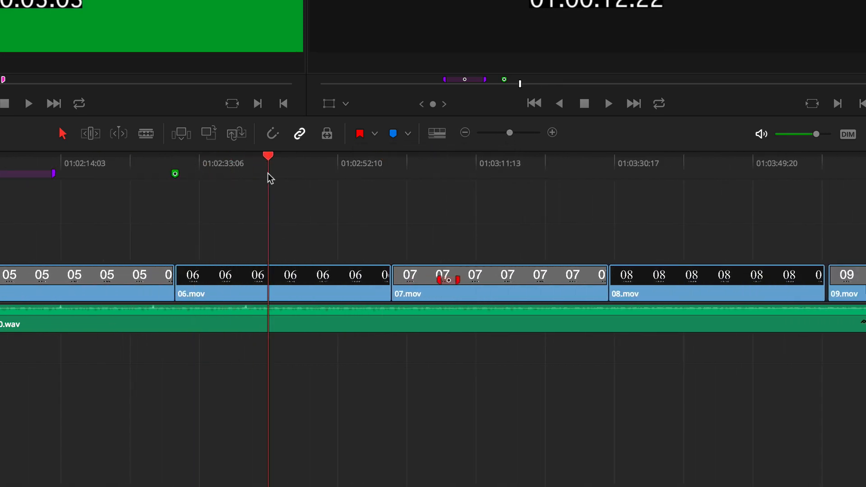
left_click(436, 135)
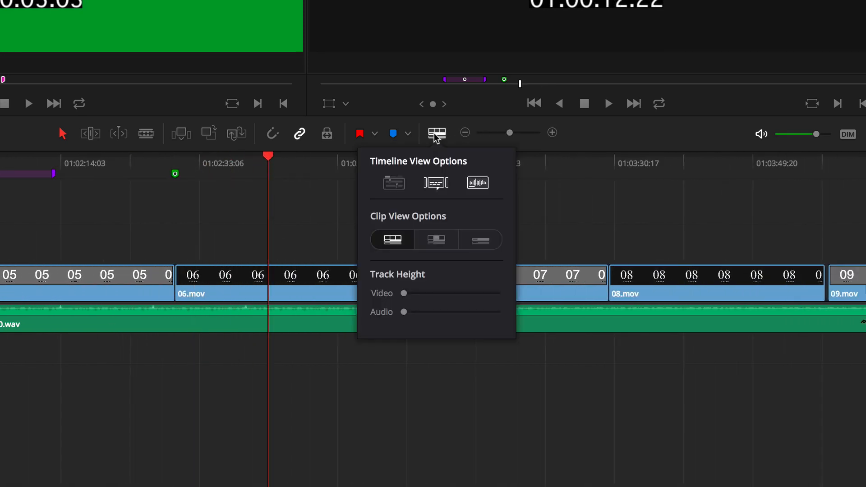
left_click(439, 242)
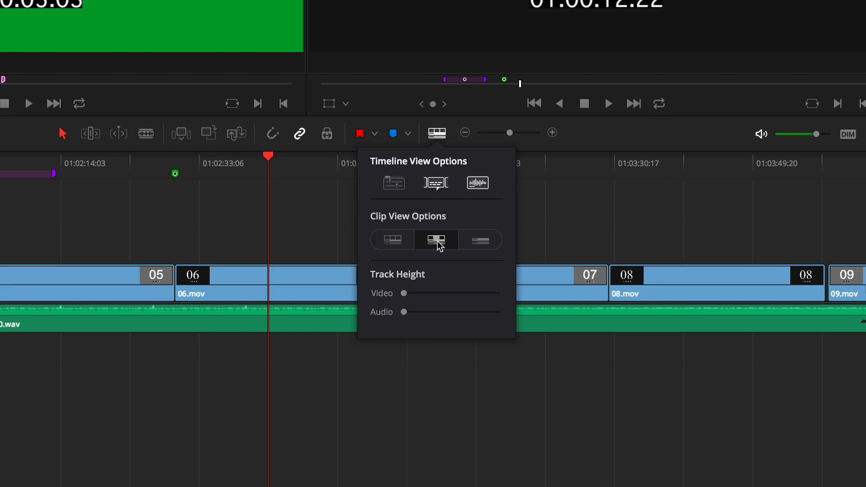
- Switch the timeline to the simple clip view without thumbnails and move the playhead to 01:01:25:21 in 03.mov
left_click(475, 241)
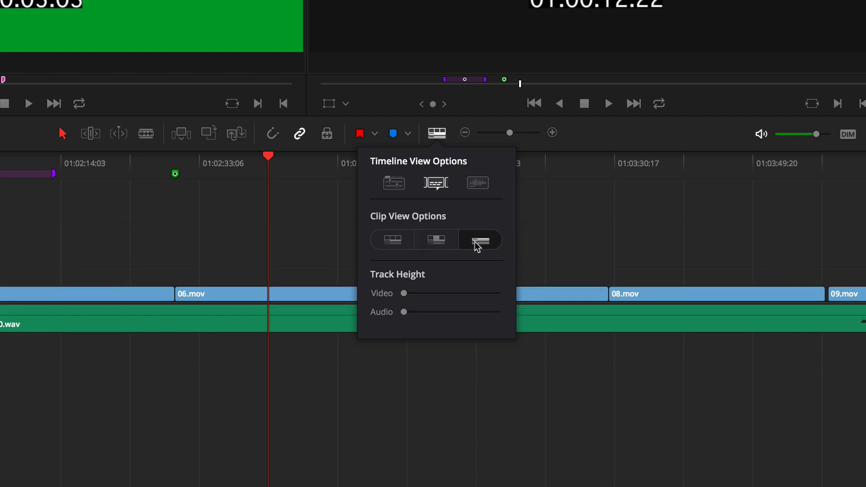
left_click(278, 224)
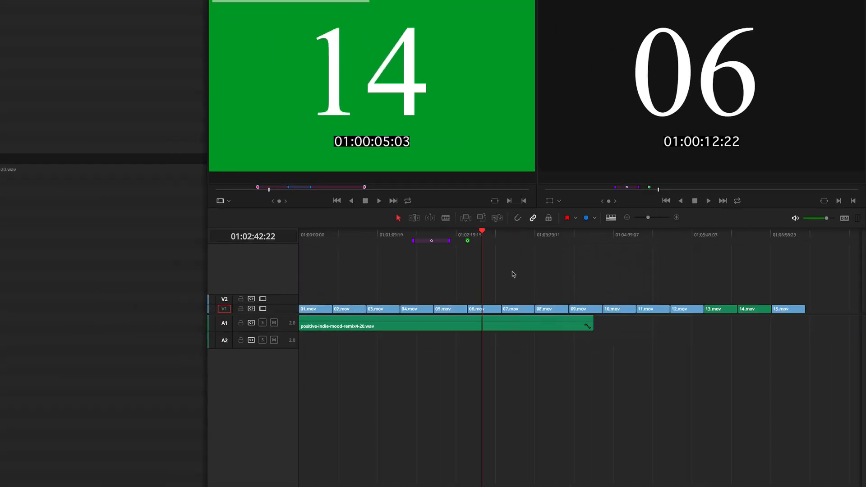
left_click_drag(465, 240, 396, 242)
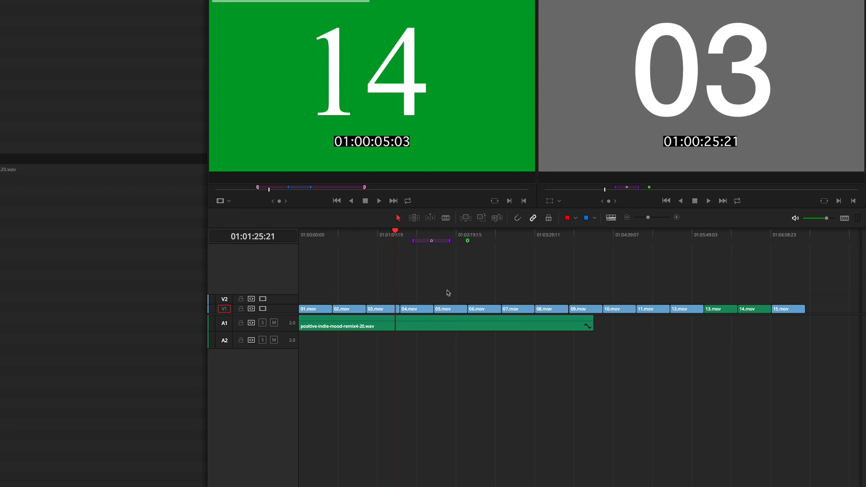
- Raise the video track height to its maximum in the timeline view options
left_click(612, 218)
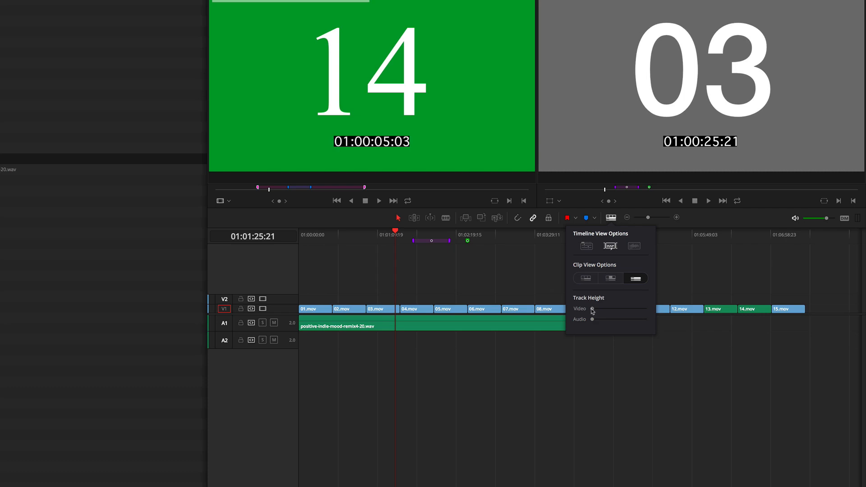
left_click_drag(593, 310, 610, 309)
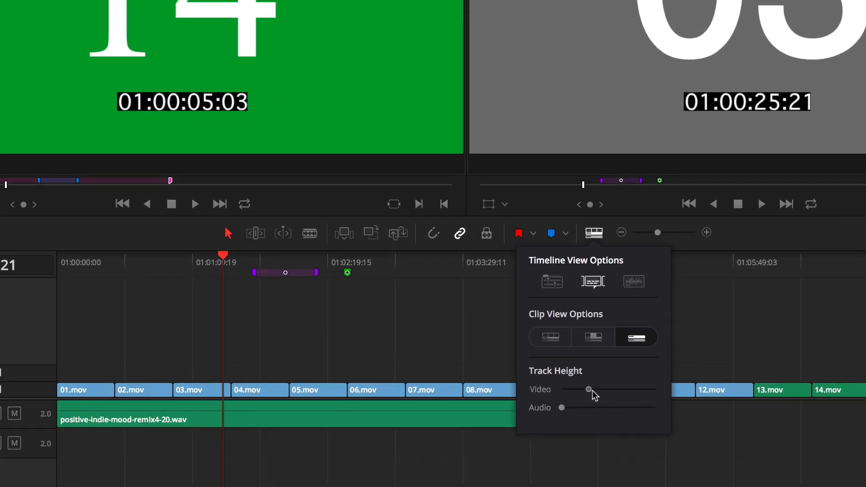
left_click_drag(593, 392, 659, 391)
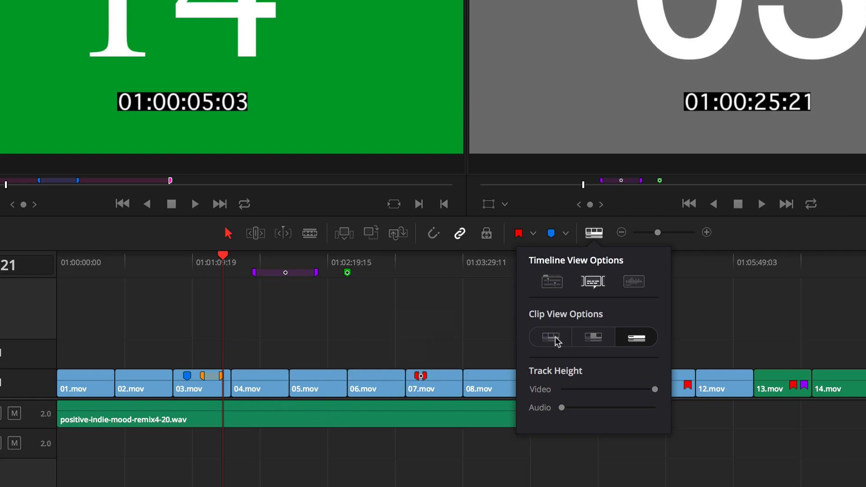
- Turn on audio waveforms and raise the audio track height to about half of its range
left_click(635, 283)
left_click_drag(561, 408, 603, 413)
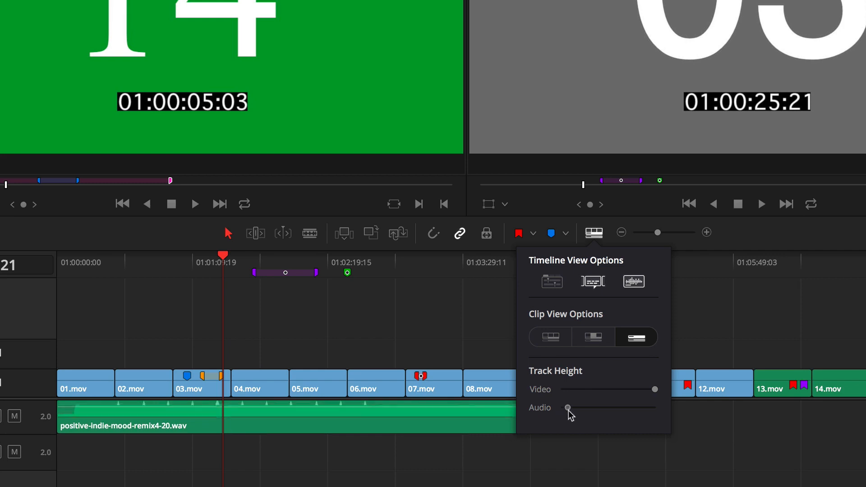
left_click_drag(596, 309, 598, 308)
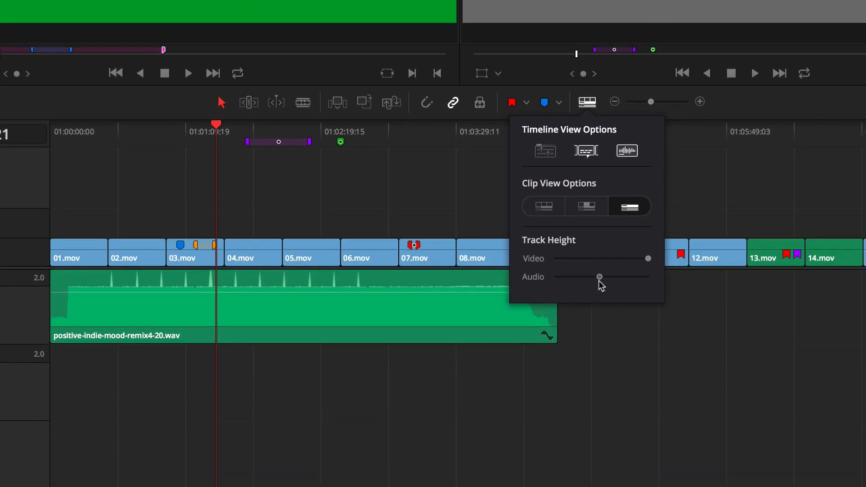
left_click(370, 197)
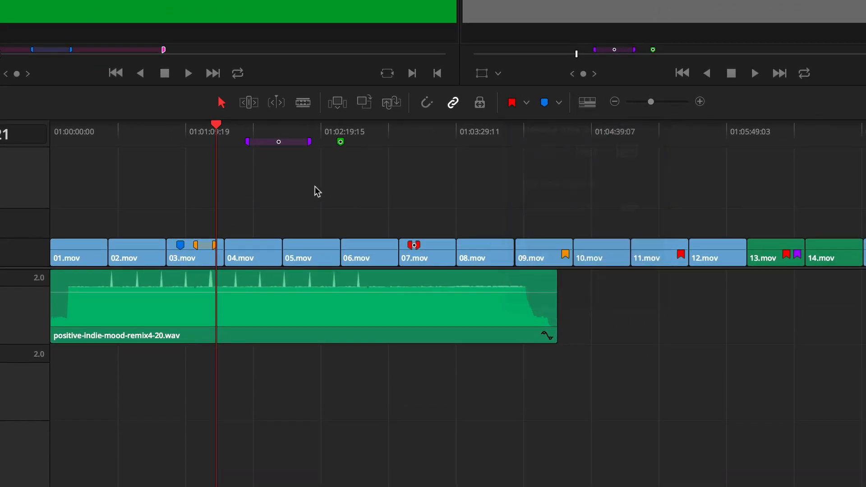
- Move the playhead to the early part of 03.mov and slightly lower the overall volume of positive-indie-mood-remix4-20.wav
left_click_drag(173, 132, 178, 224)
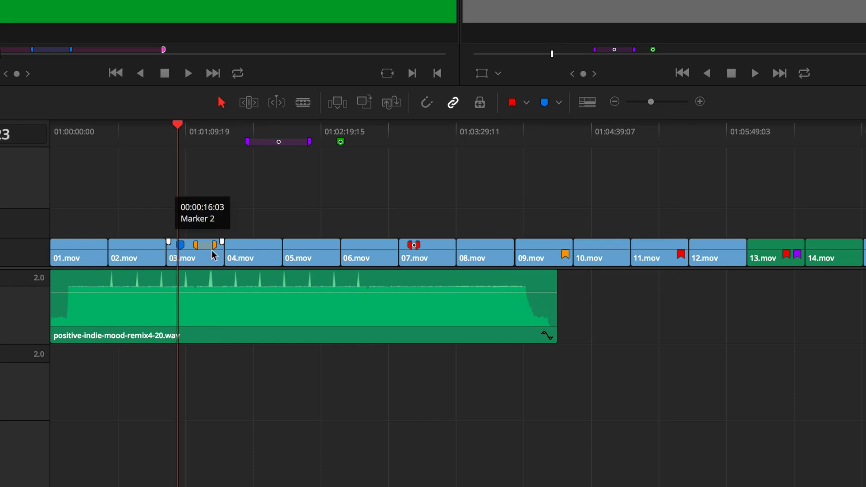
left_click(209, 298)
mouse_move(208, 298)
left_mouse_down()
mouse_move(209, 309)
mouse_move(208, 300)
left_mouse_up()
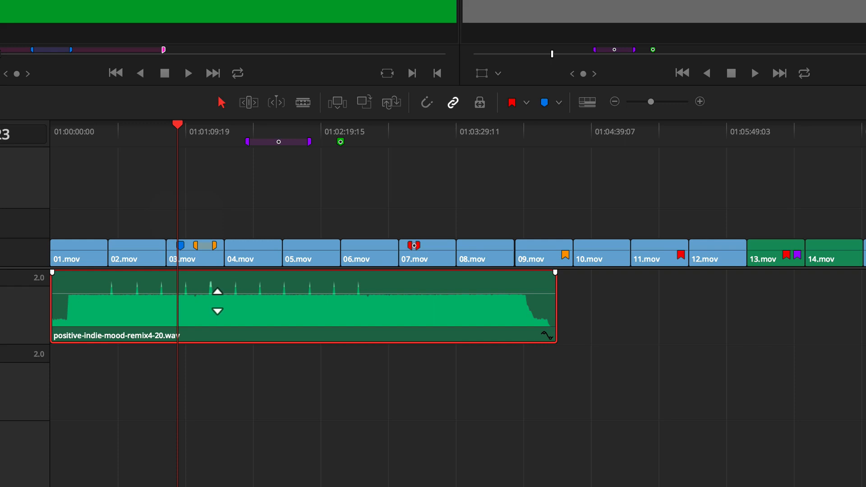
- Add four volume keyframes to the music clip between 03.mov and 06.mov and lower the level between the middle two
left_click(209, 294, "alt")
left_click(238, 294, "alt")
left_click(324, 293, "alt")
left_click(356, 293, "alt")
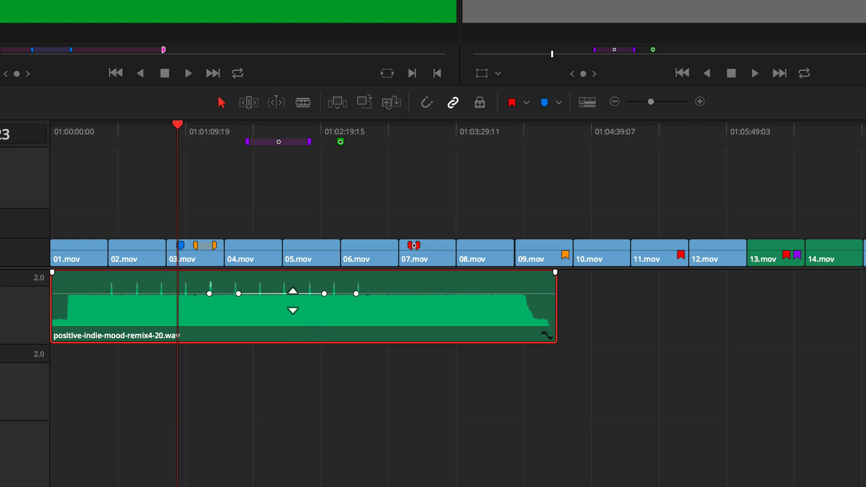
left_click_drag(292, 294, 289, 300)
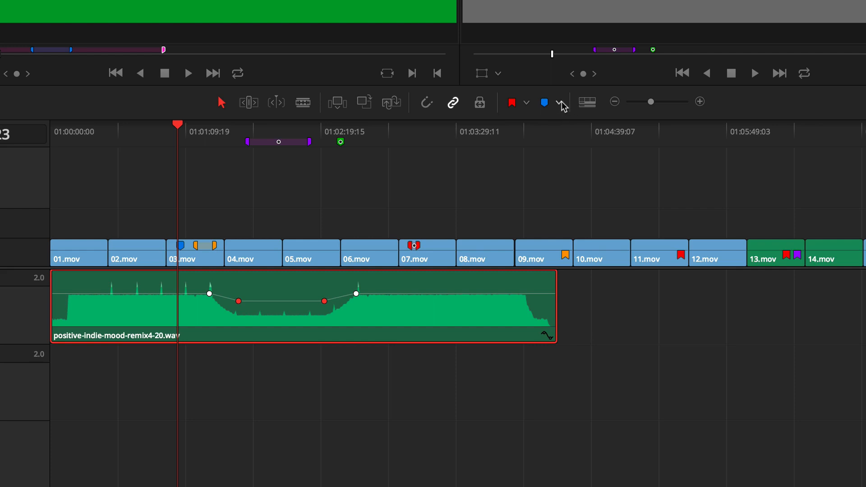
- Reduce the audio track height to its minimum, and raise it again to about a third of its range
left_click(588, 102)
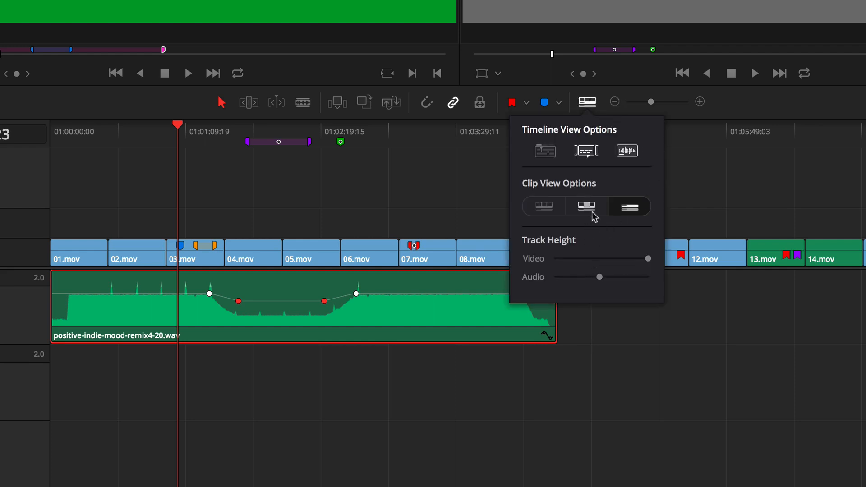
left_click_drag(599, 277, 522, 282)
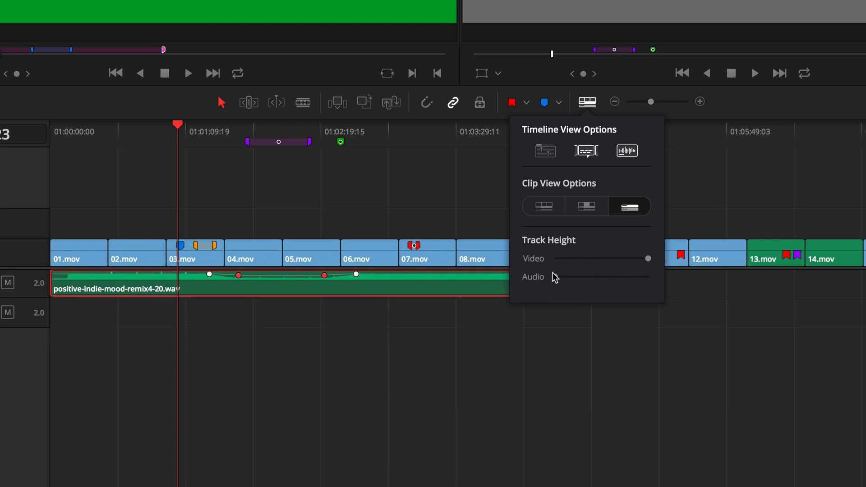
left_click_drag(555, 277, 588, 279)
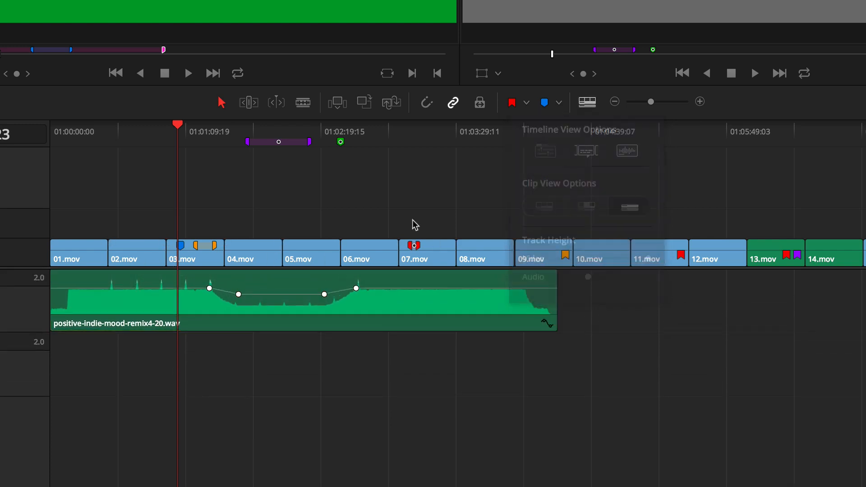
- Display the music clip's volume curve and lower the section between the two middle keyframes slightly further
left_click(546, 323)
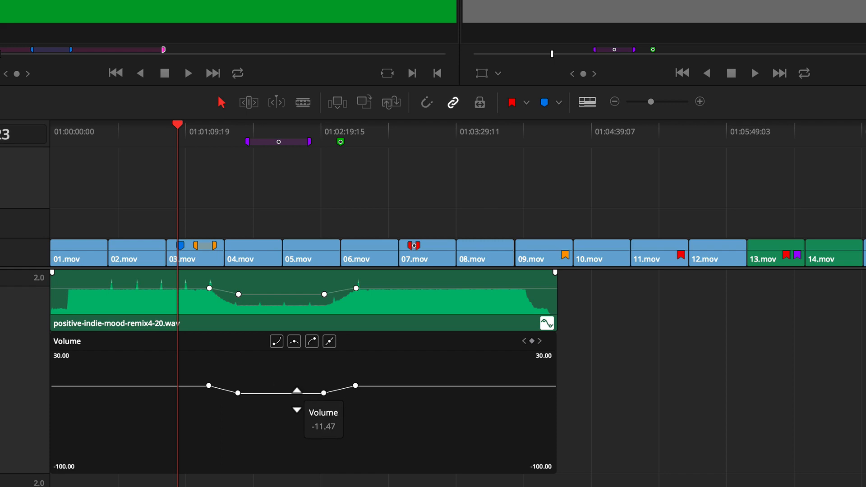
mouse_move(292, 393)
left_mouse_down()
mouse_move(292, 408)
mouse_move(292, 395)
left_mouse_up()
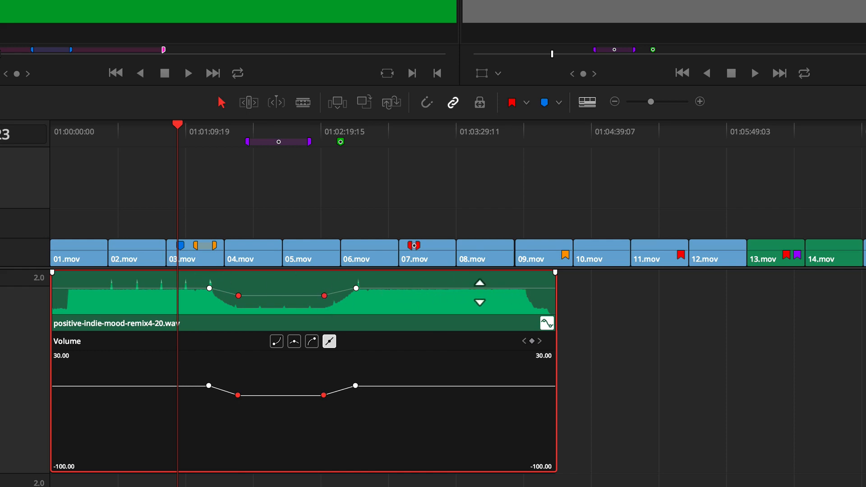
- Trim the music clip's end back to near the end of 08.mov and give it a curved fade-out
left_click_drag(563, 309, 510, 307)
left_click_drag(508, 277, 442, 272)
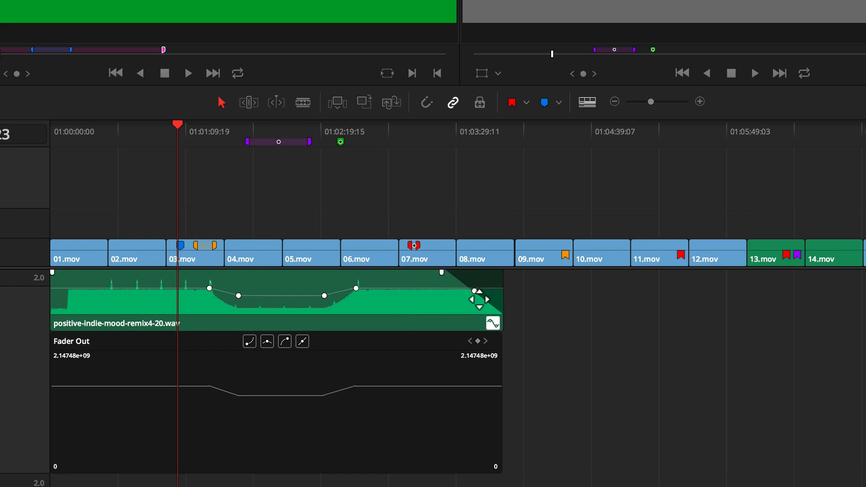
mouse_move(479, 296)
left_mouse_down()
mouse_move(486, 292)
mouse_move(474, 303)
mouse_move(486, 293)
left_mouse_up()
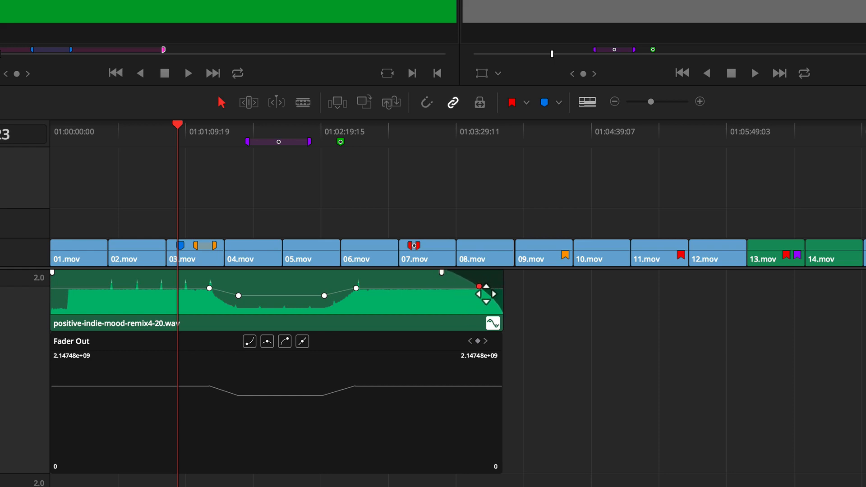
left_click_drag(479, 144, 473, 139)
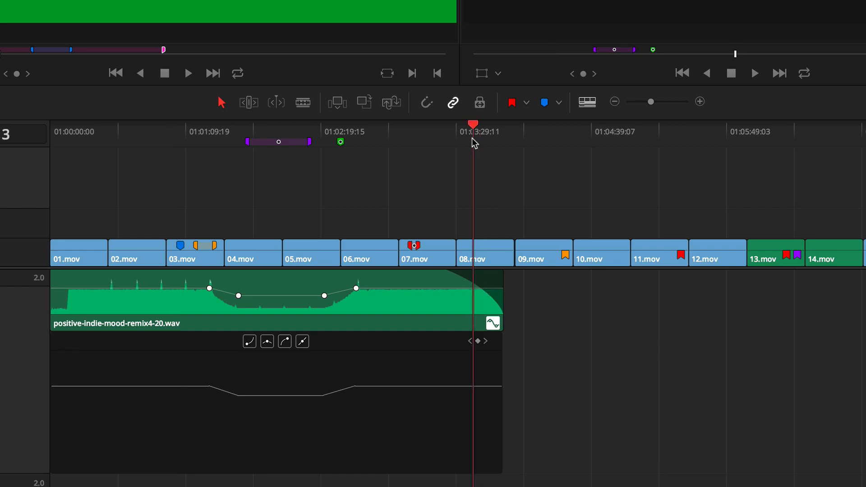
left_click(474, 246)
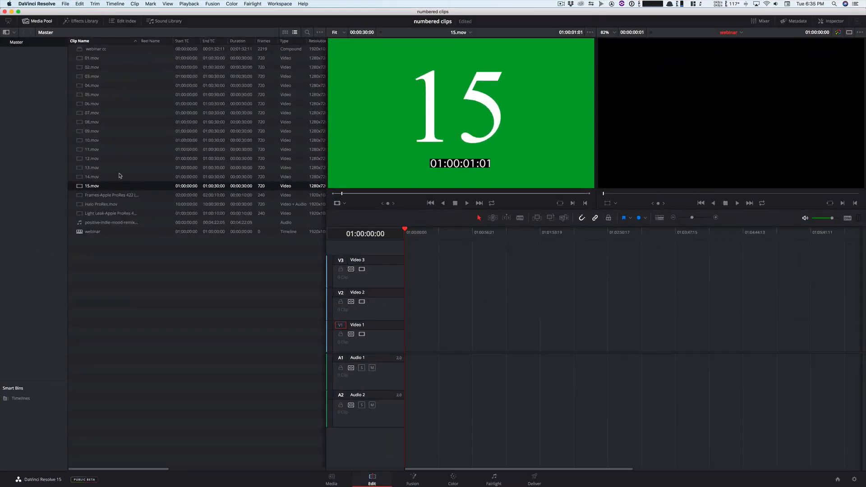
- Preview several media pool clips in the source viewer, including 08.mov and 13.mov
left_click(183, 123)
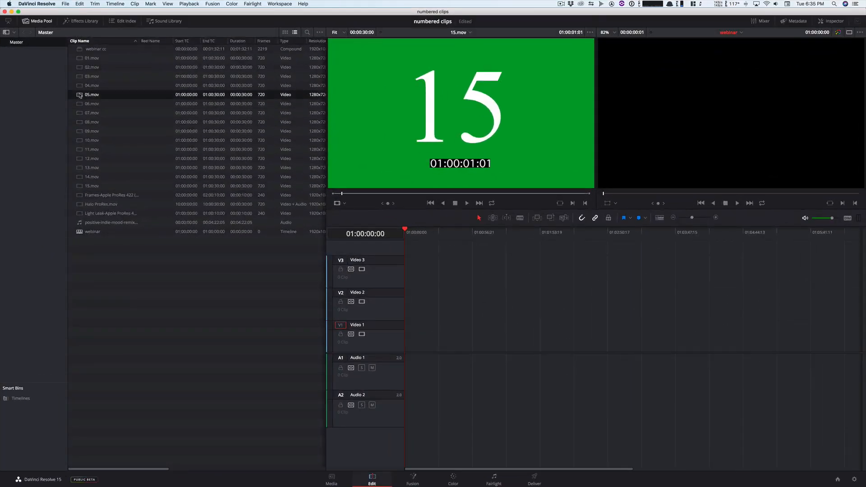
left_click(79, 123)
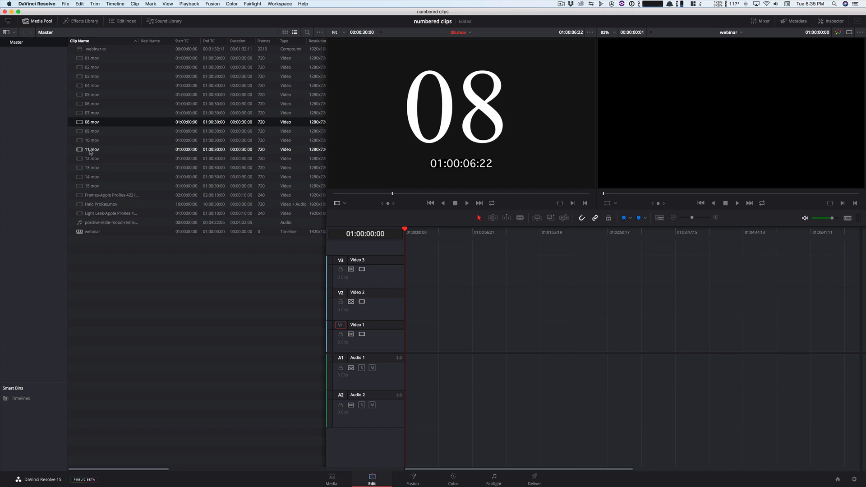
left_click(80, 168)
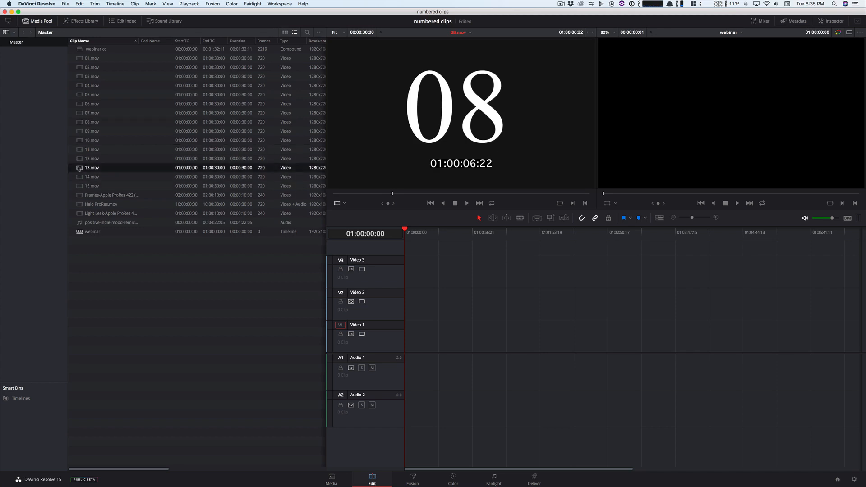
- Place 04.mov and 05.mov back to back on Video 1 and move both to the start of the timeline
left_click(90, 85)
left_click(90, 95, "shift")
left_click_drag(90, 95, 419, 335)
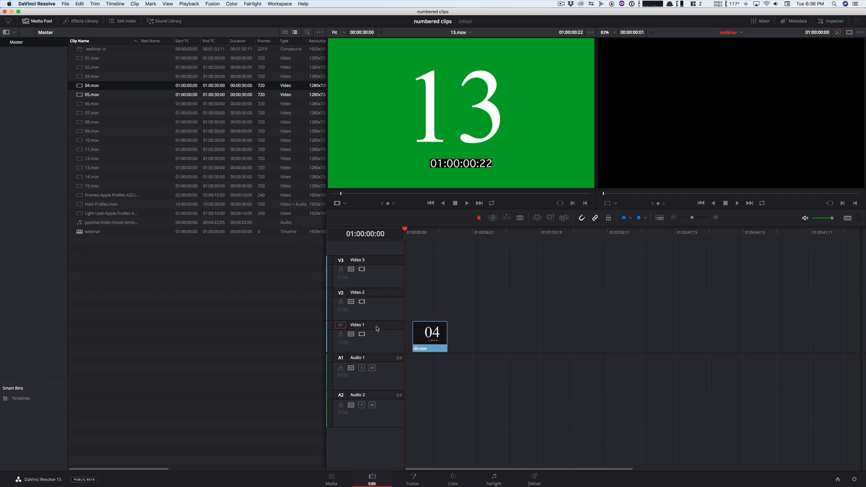
left_click(78, 95)
left_click_drag(77, 95, 450, 341)
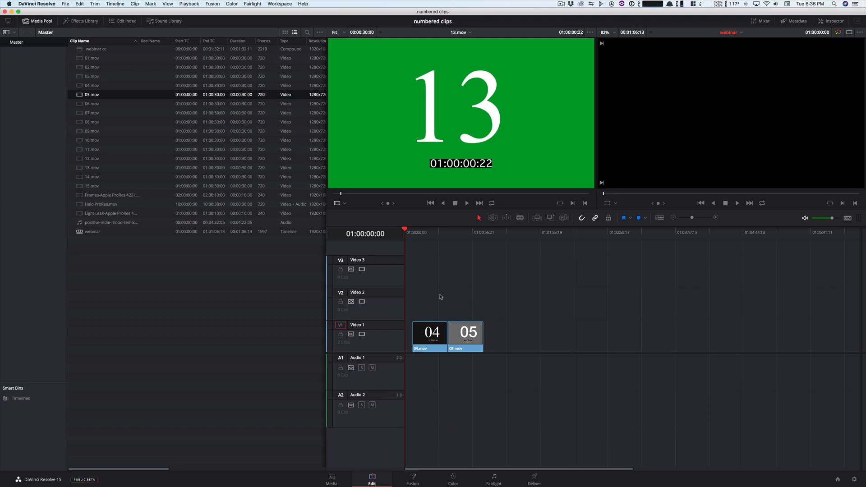
left_click_drag(431, 295, 460, 338)
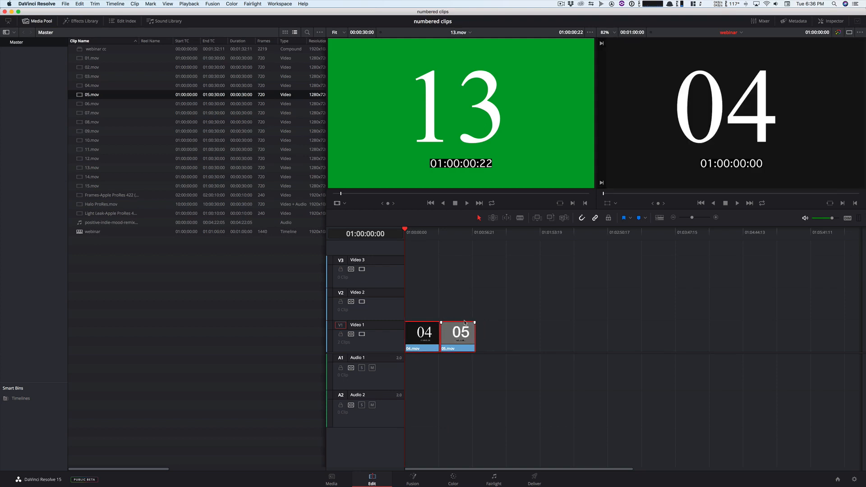
- Add 06.mov directly after 05.mov on Video 1 and place the playhead at 01:00:38:16 within 05.mov
left_click(84, 123)
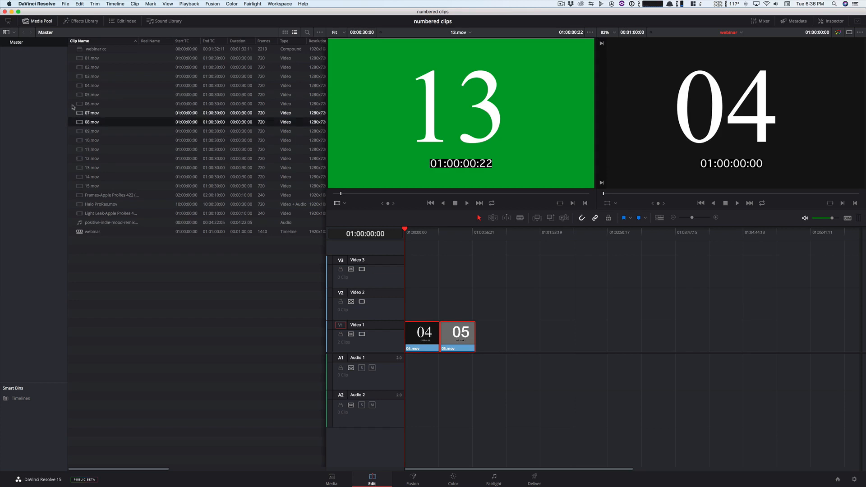
left_click_drag(79, 104, 478, 336)
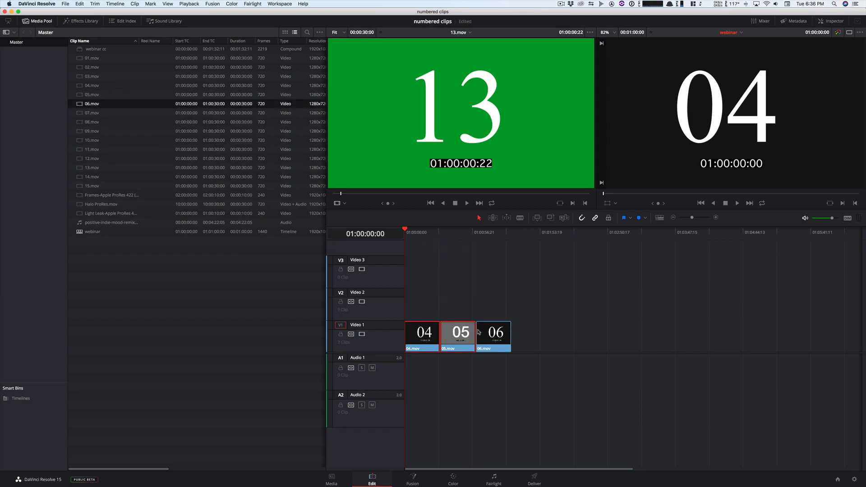
left_click(451, 232)
- Switch the media pool to thumbnail view and preview 04.mov from its thumbnail
left_click(176, 324)
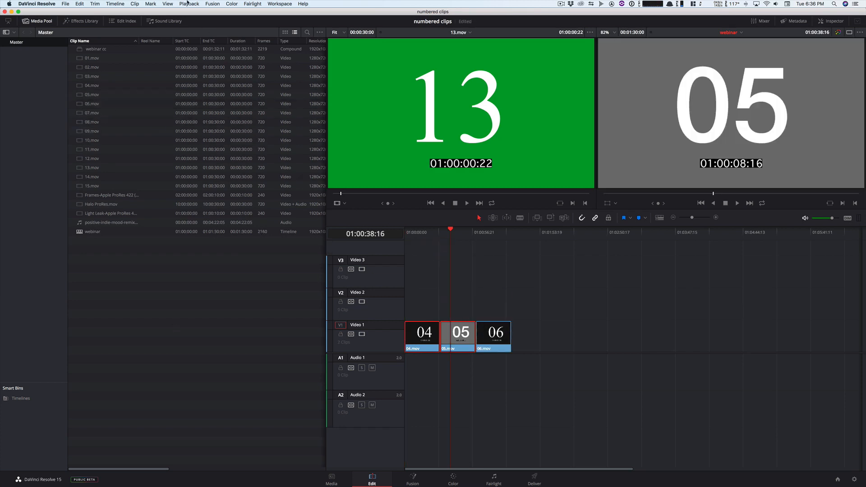
left_click(285, 32)
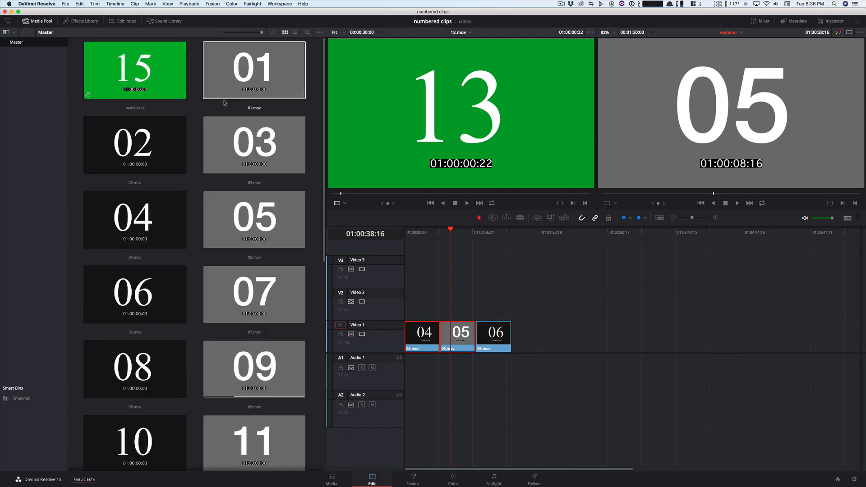
left_click(176, 199)
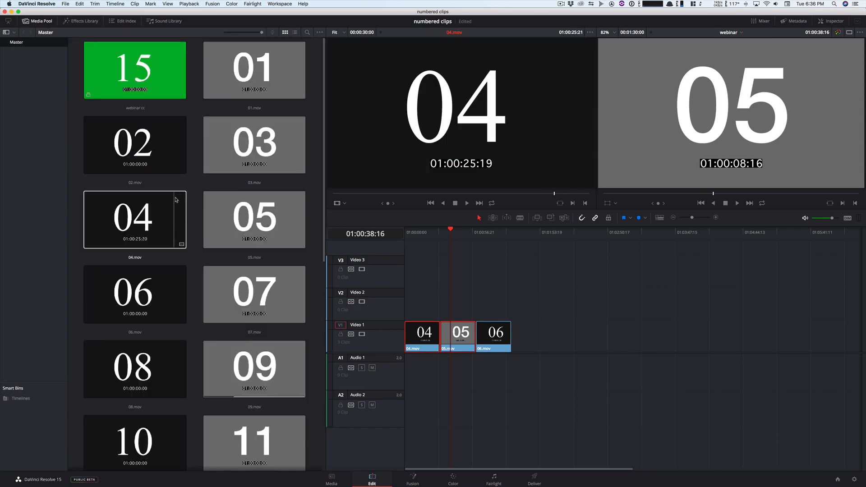
- Select 04.mov through 07.mov in the media pool and review the Name settings in their shared clip attributes
left_click(145, 234)
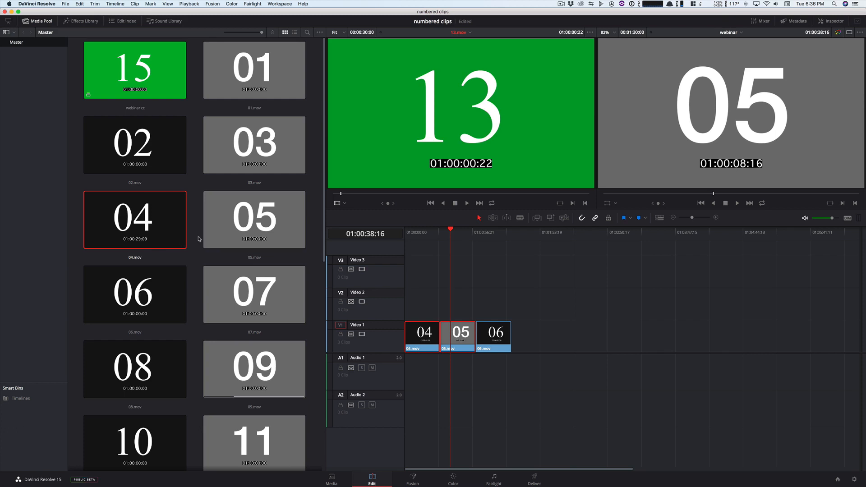
left_click(238, 287, "shift")
right_click(238, 287)
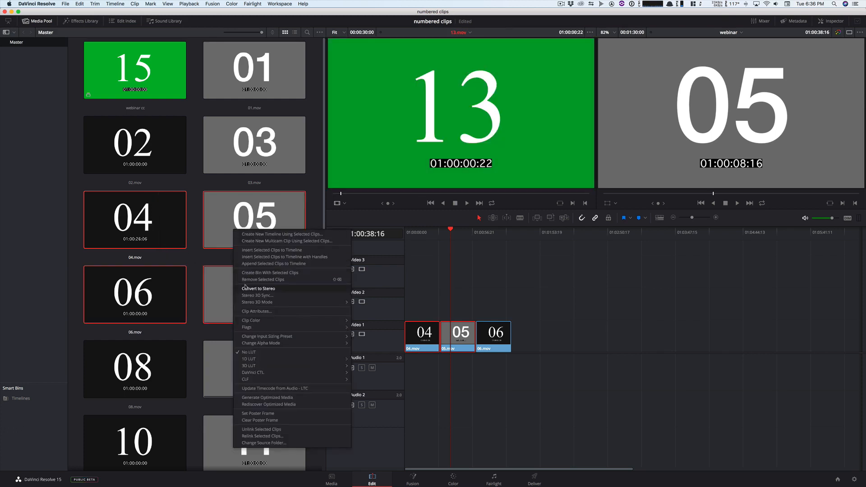
left_click(247, 311)
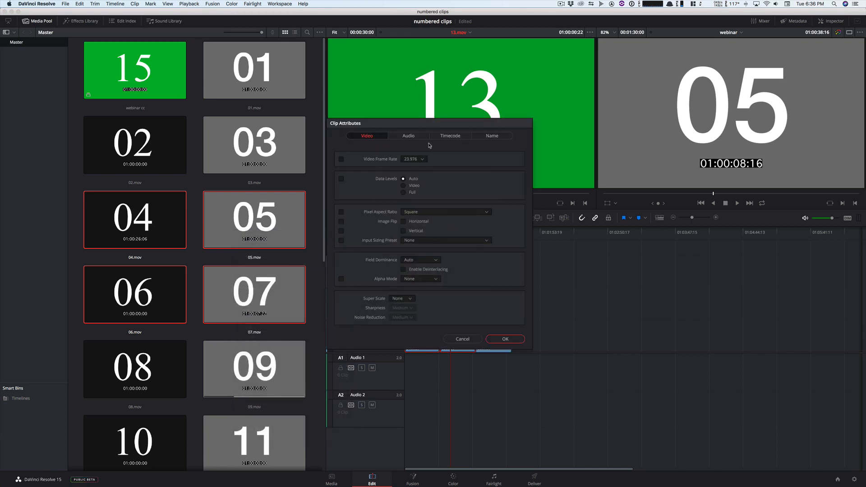
left_click(488, 136)
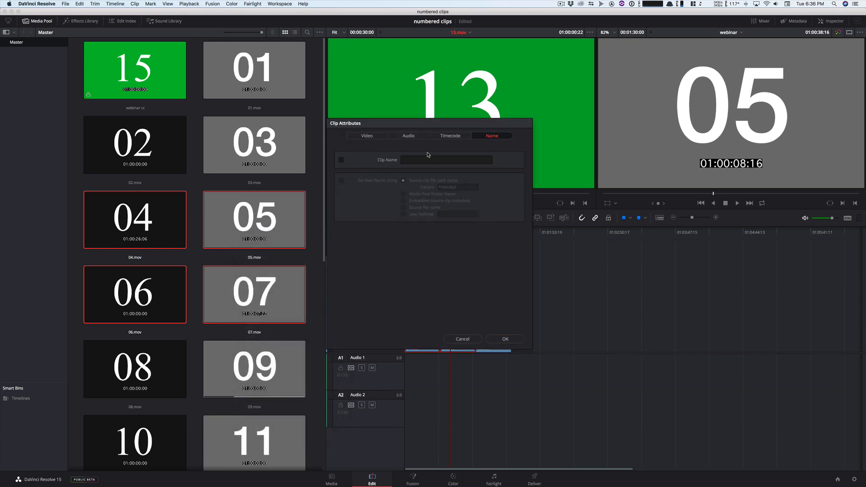
left_click(497, 339)
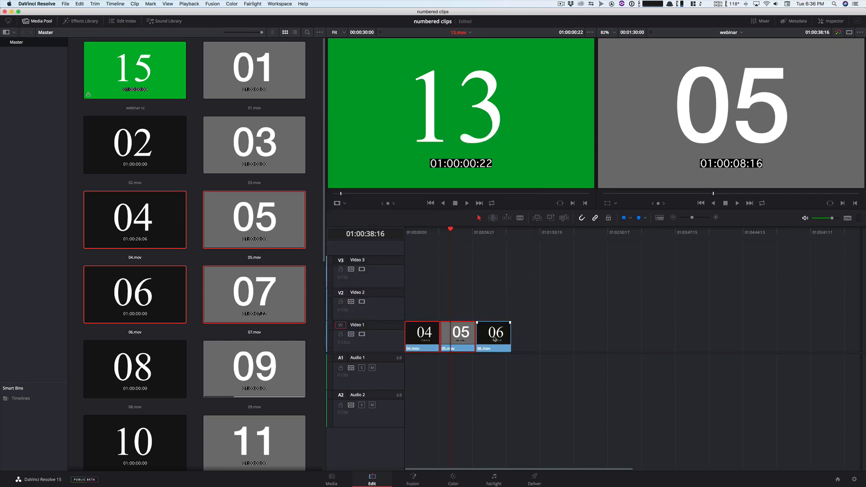
- Deselect the timeline clips, turn on timeline tabs above the ruler, and move the playhead to the end of 06.mov
left_click(486, 308)
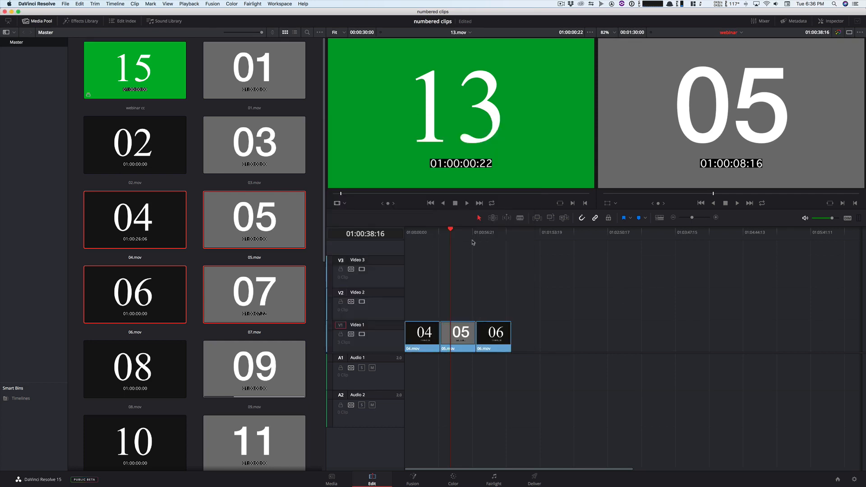
left_click(660, 219)
left_click(638, 243)
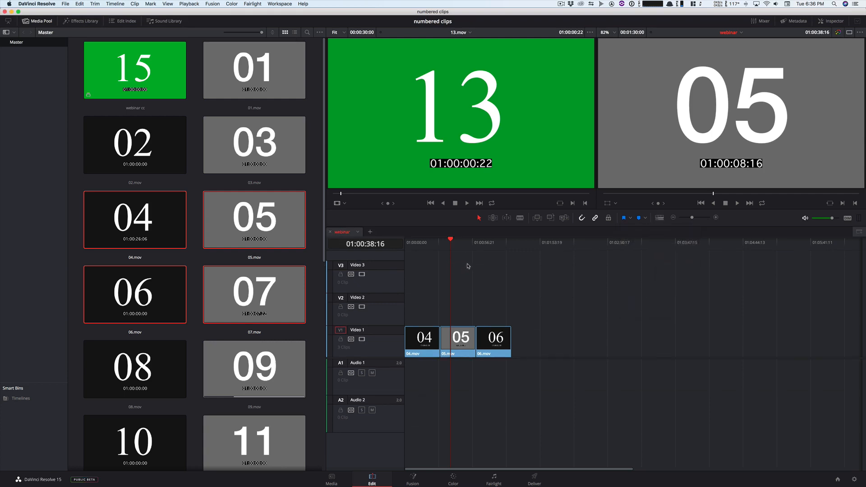
left_click_drag(458, 245, 511, 255)
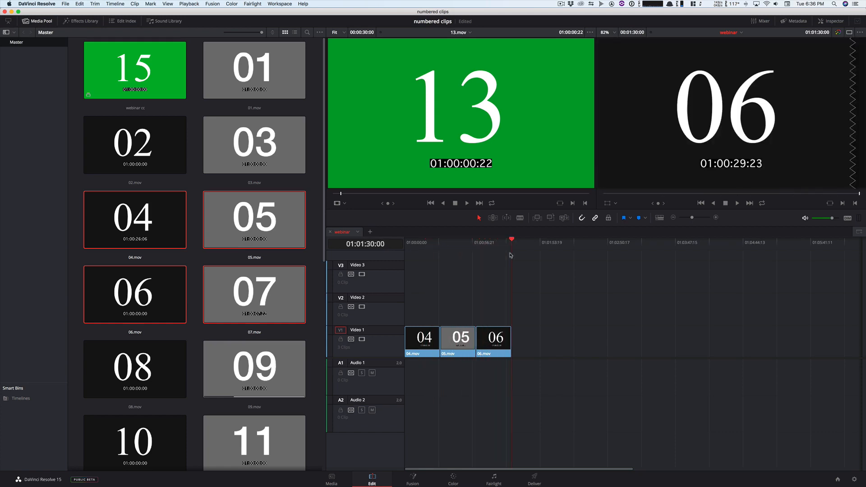